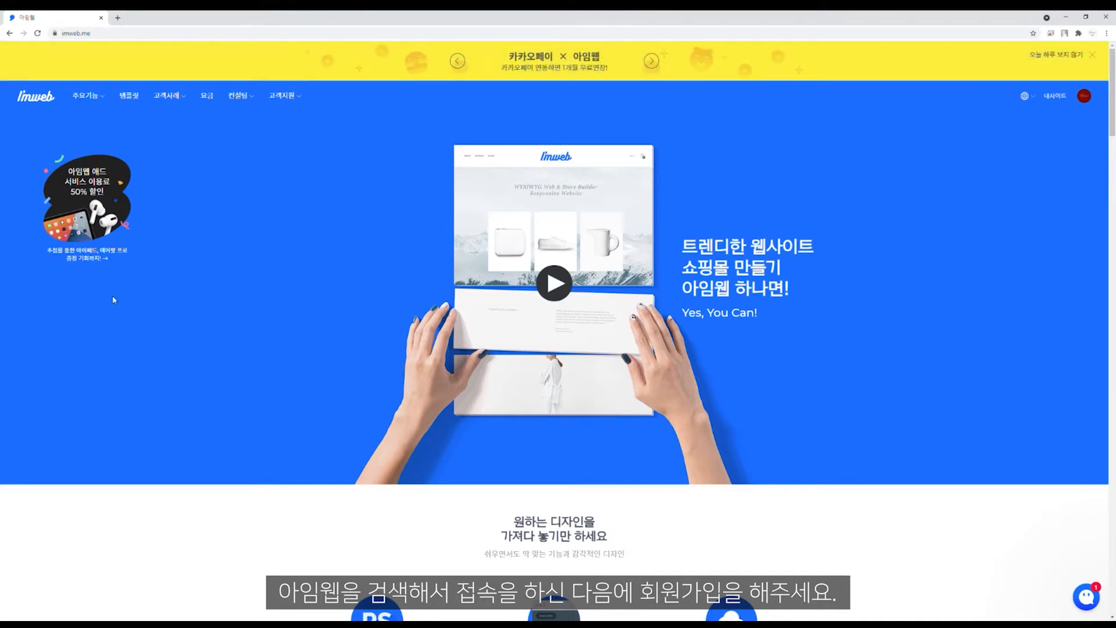
Step: From My Sites, start a free site and choose the Blank template
click(1053, 99)
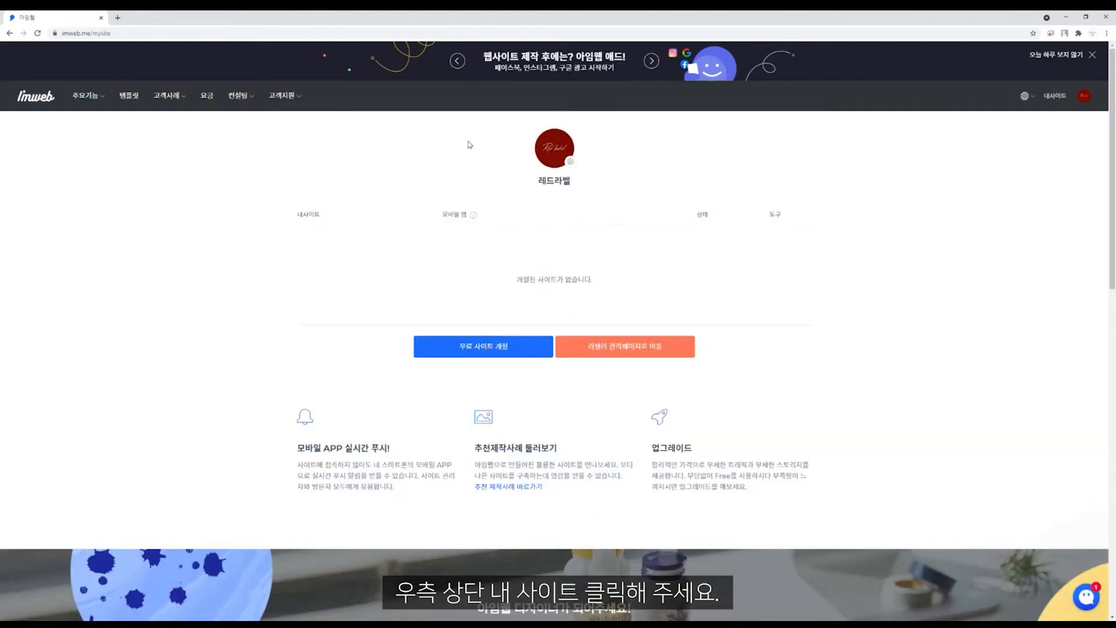
click(483, 349)
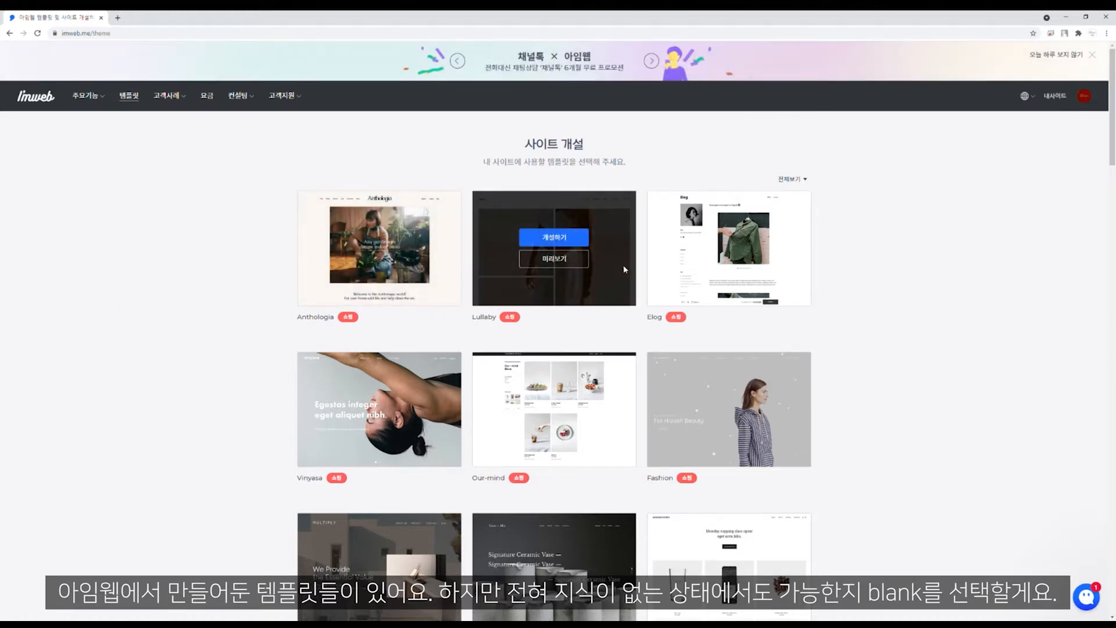
scroll(688, 286, down, 3)
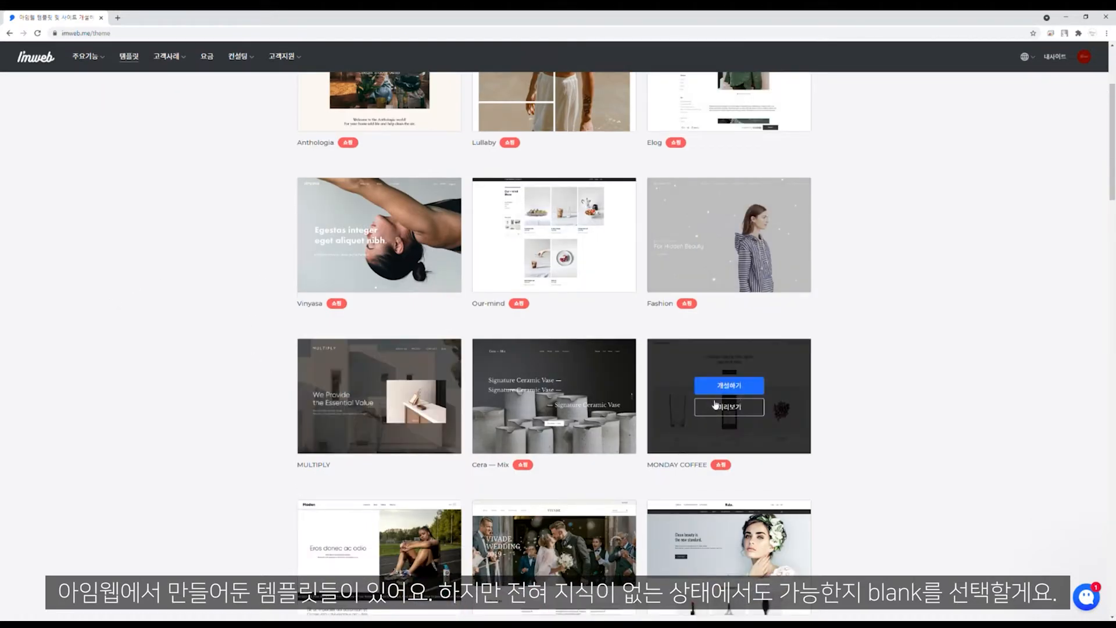
scroll(902, 342, down, 3)
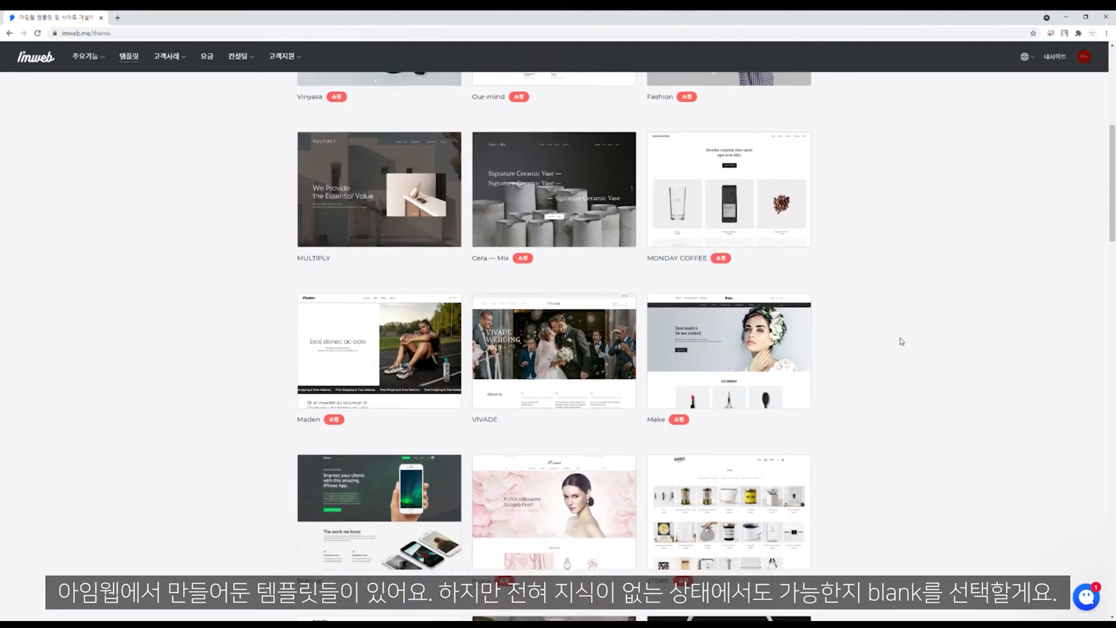
scroll(902, 342, down, 10)
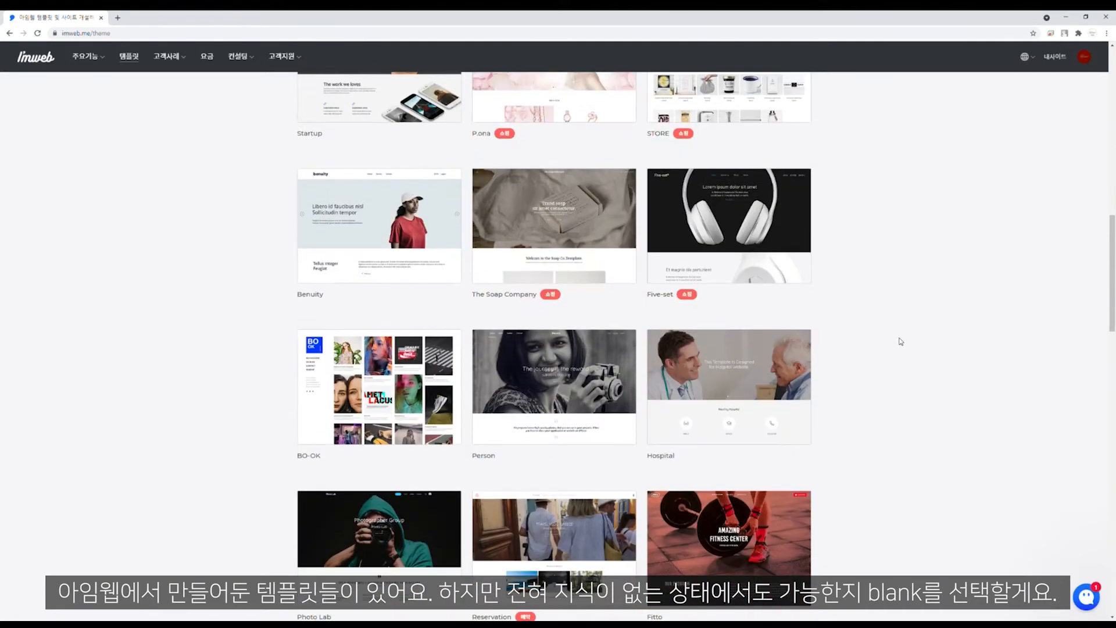
scroll(901, 342, down, 8)
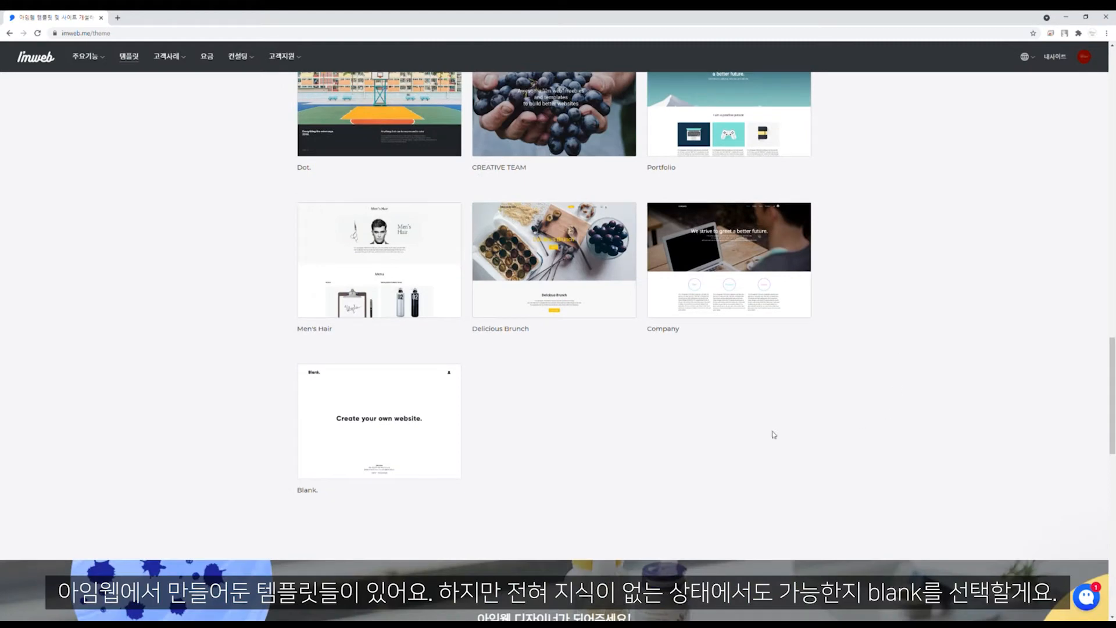
mouse_move(444, 443)
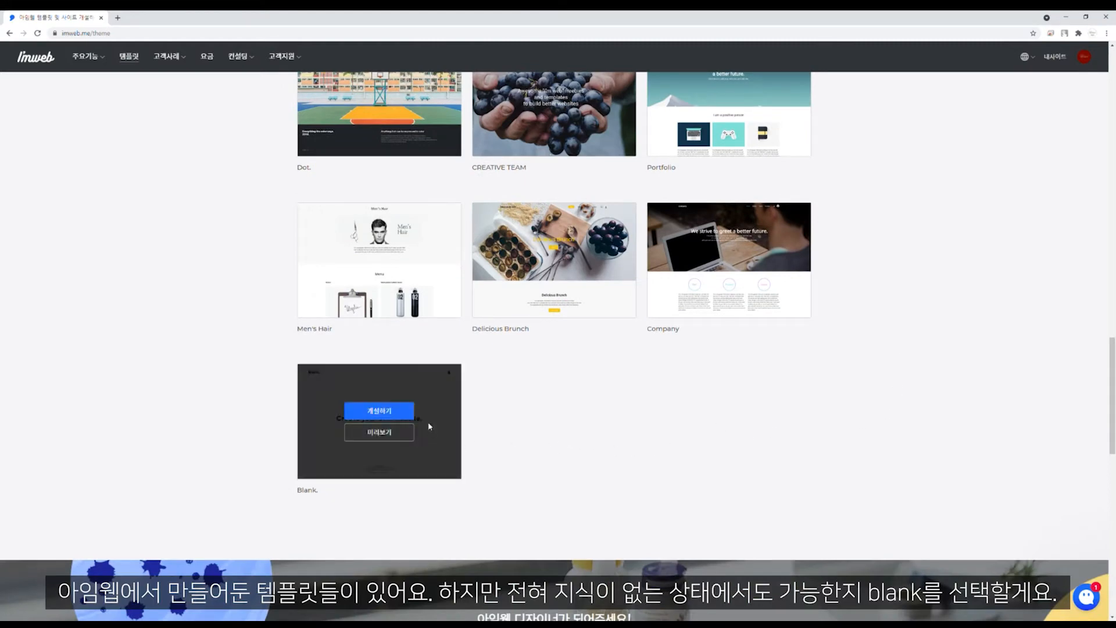
click(393, 411)
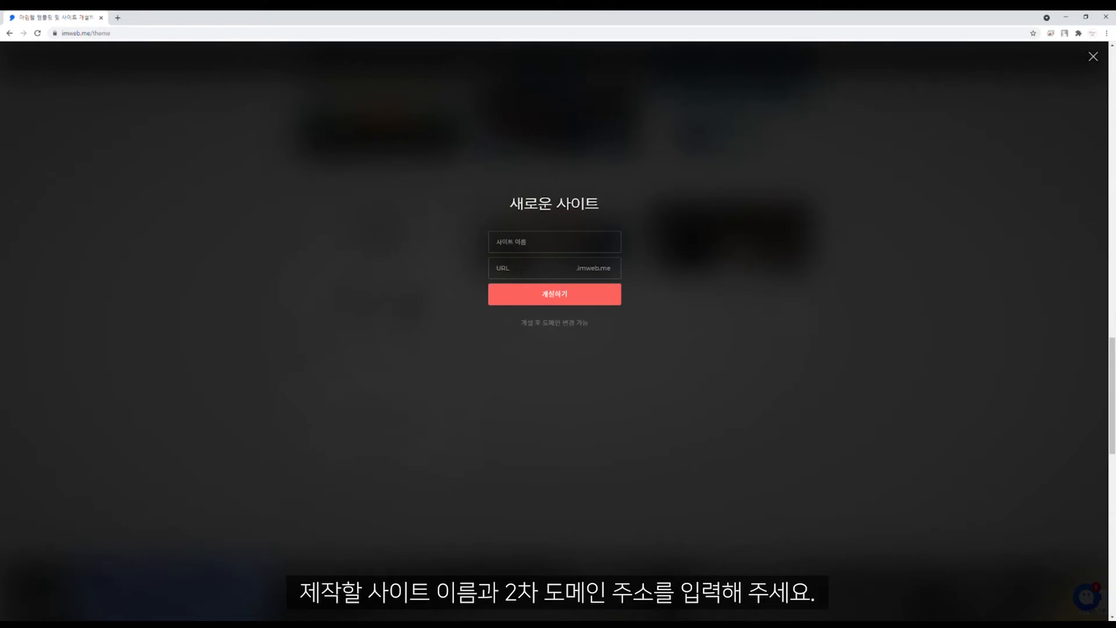
Step: Create the site named LIFETIME COFFEE with the address lifetimecoffee
click(522, 271)
click(540, 244)
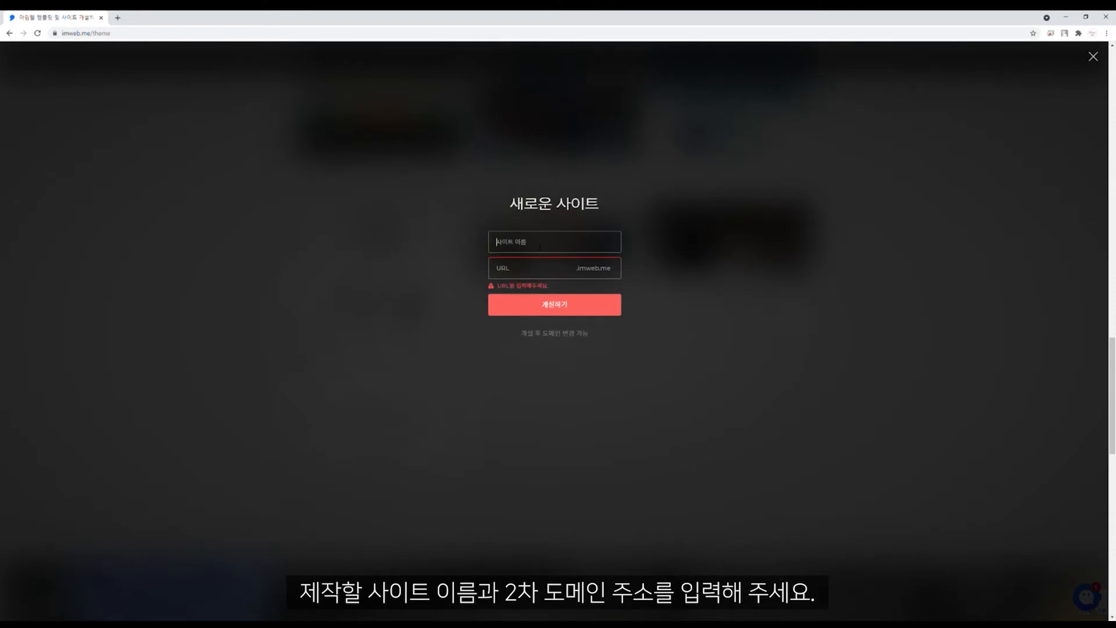
text(4)
text(IFETIME 이)
key(BackSpace)
text(COFFEE)
click(498, 268)
text(li)
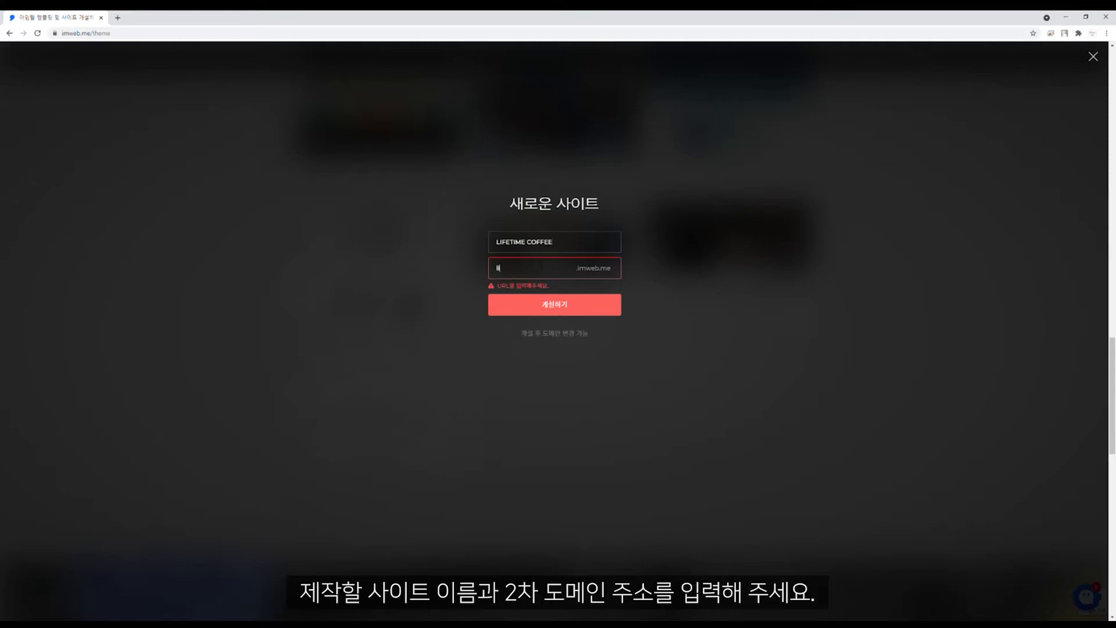
text(fetimecoffee)
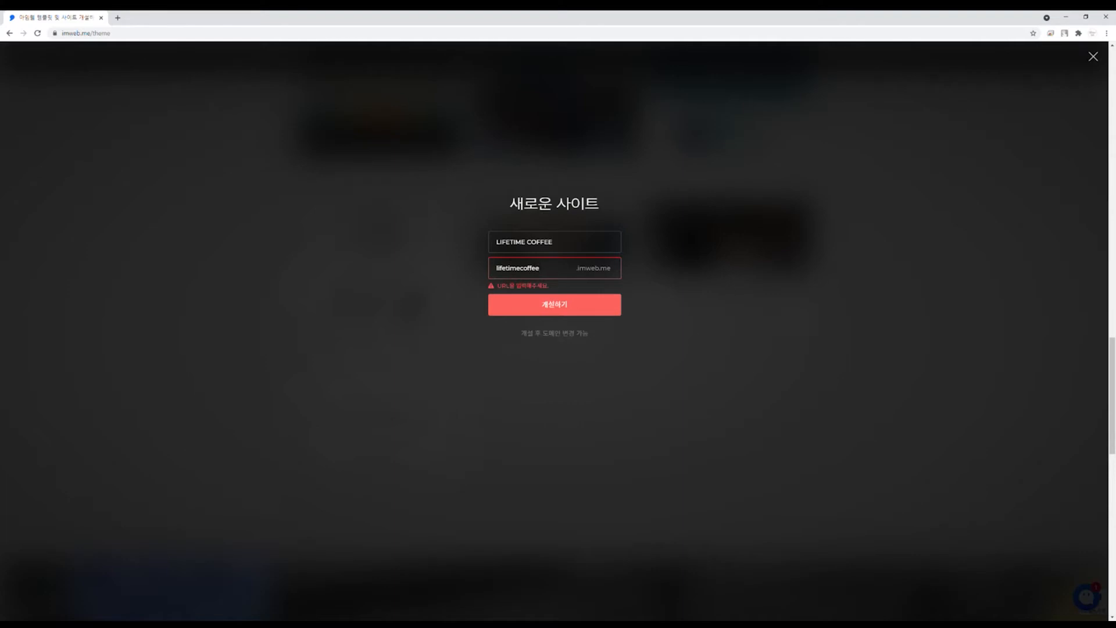
click(546, 310)
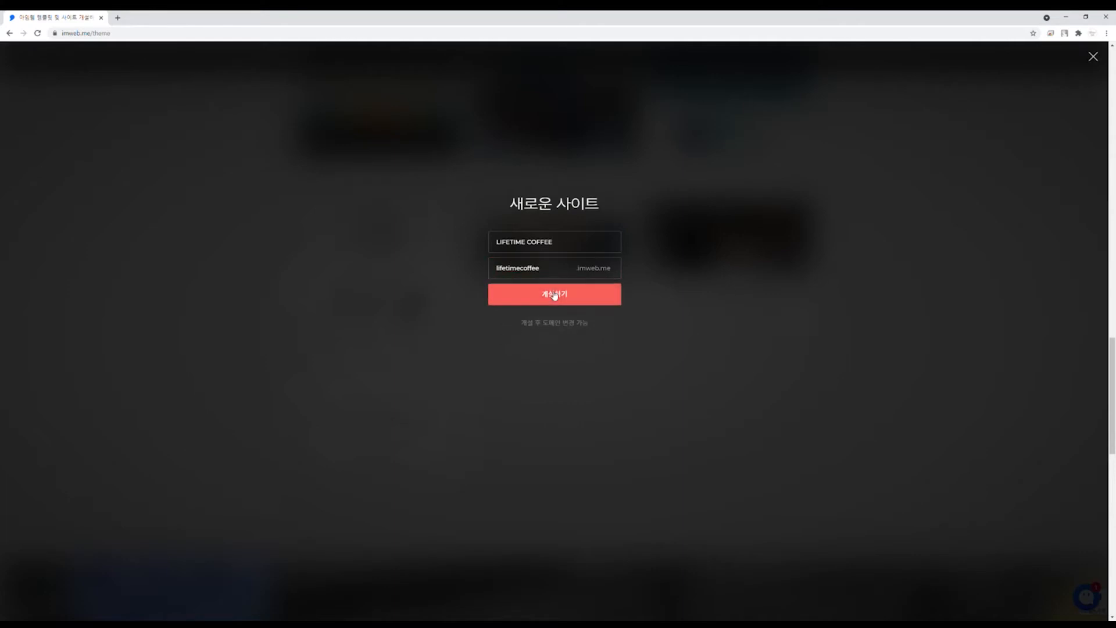
click(555, 295)
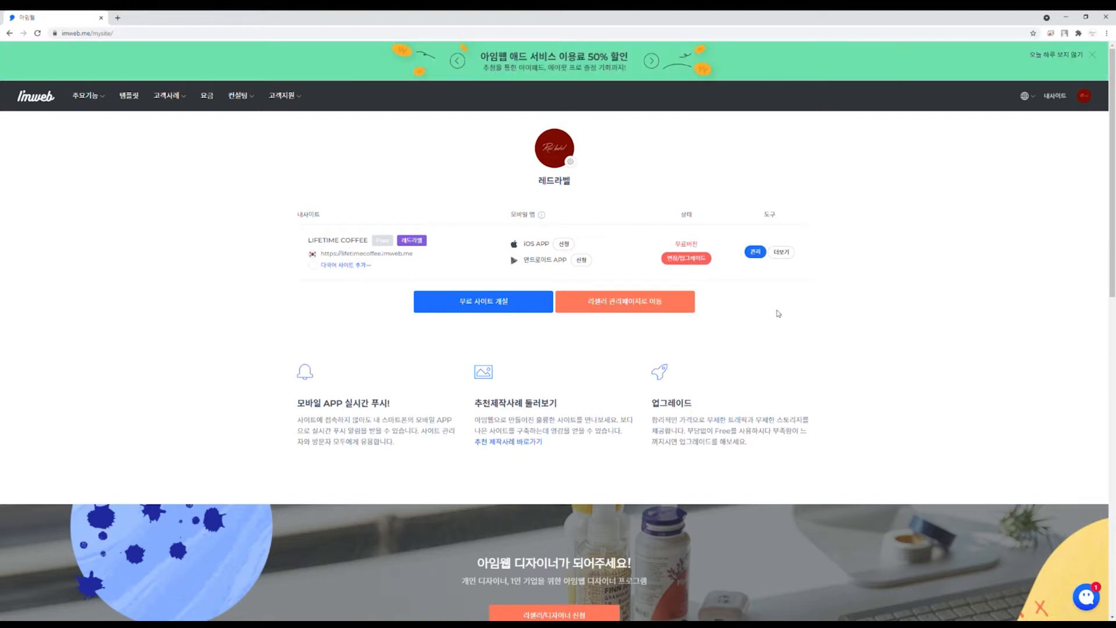
Step: Sign in to the LIFETIME COFFEE admin with your login ID and turn on Shopping
click(754, 254)
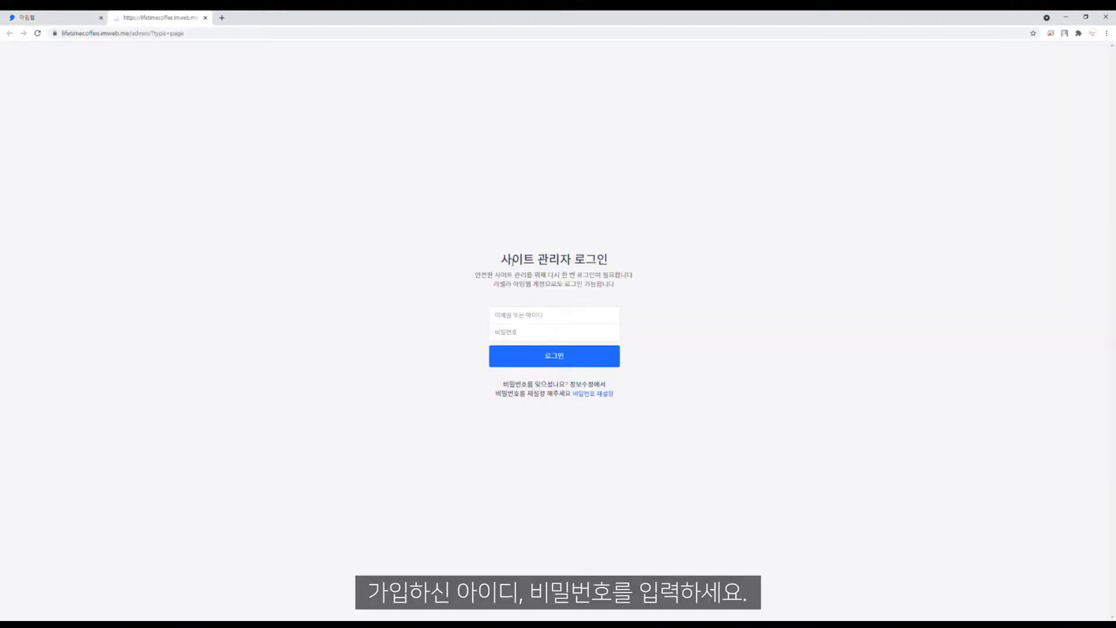
click(538, 317)
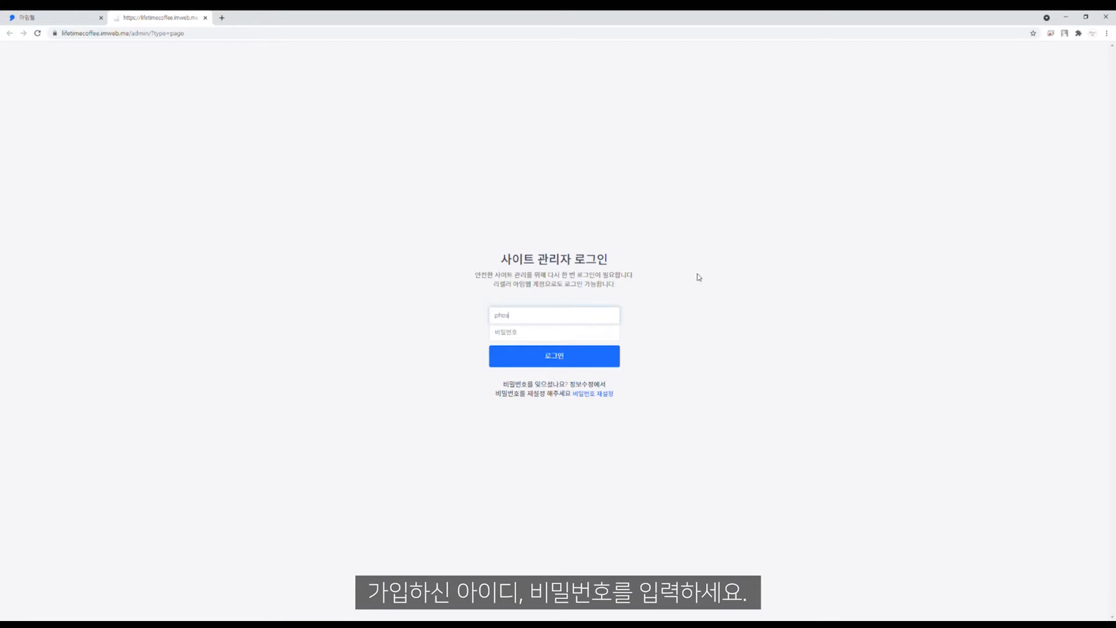
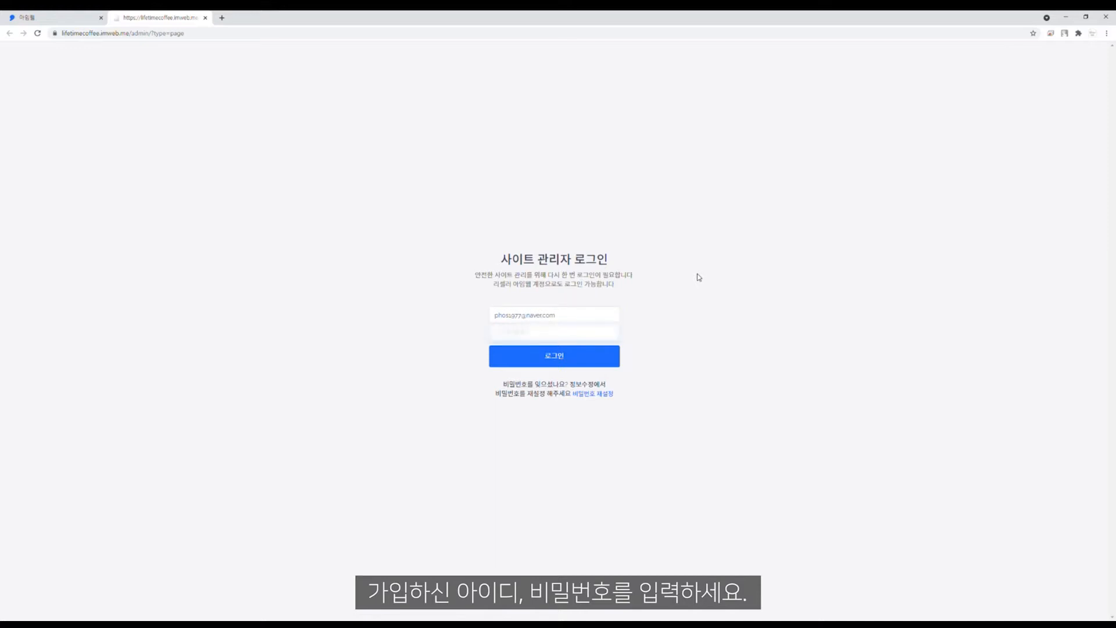
key(Return)
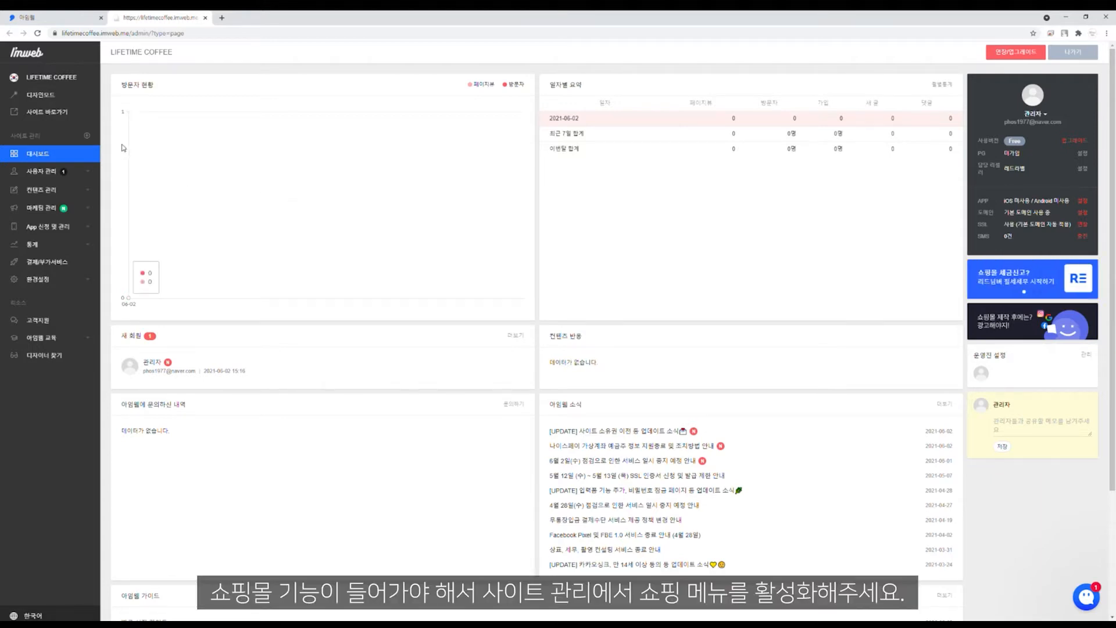
click(88, 137)
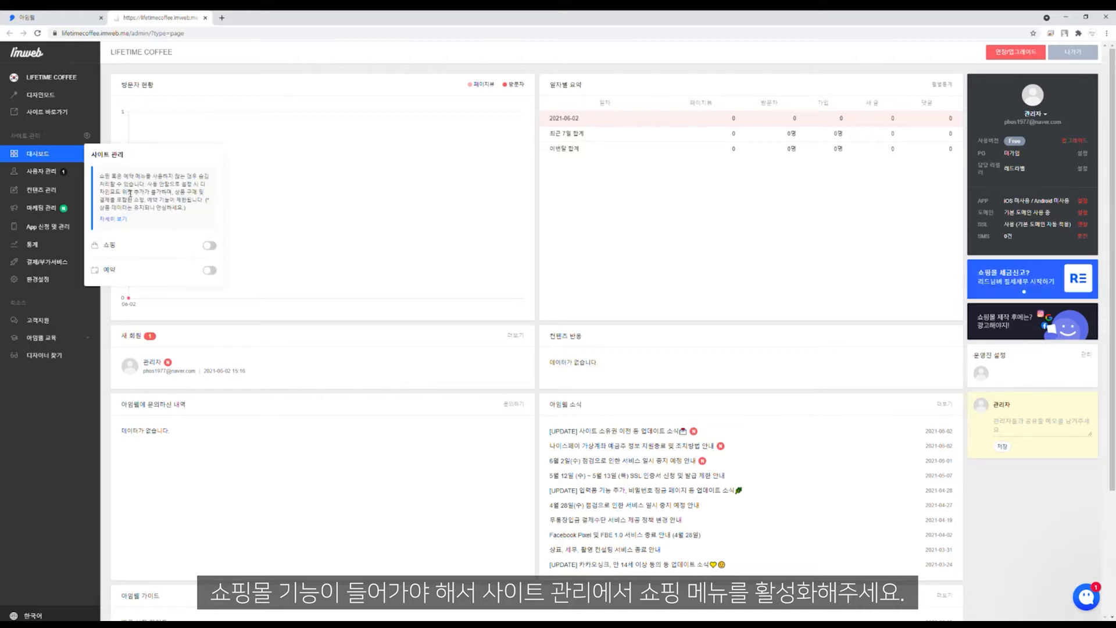
click(209, 245)
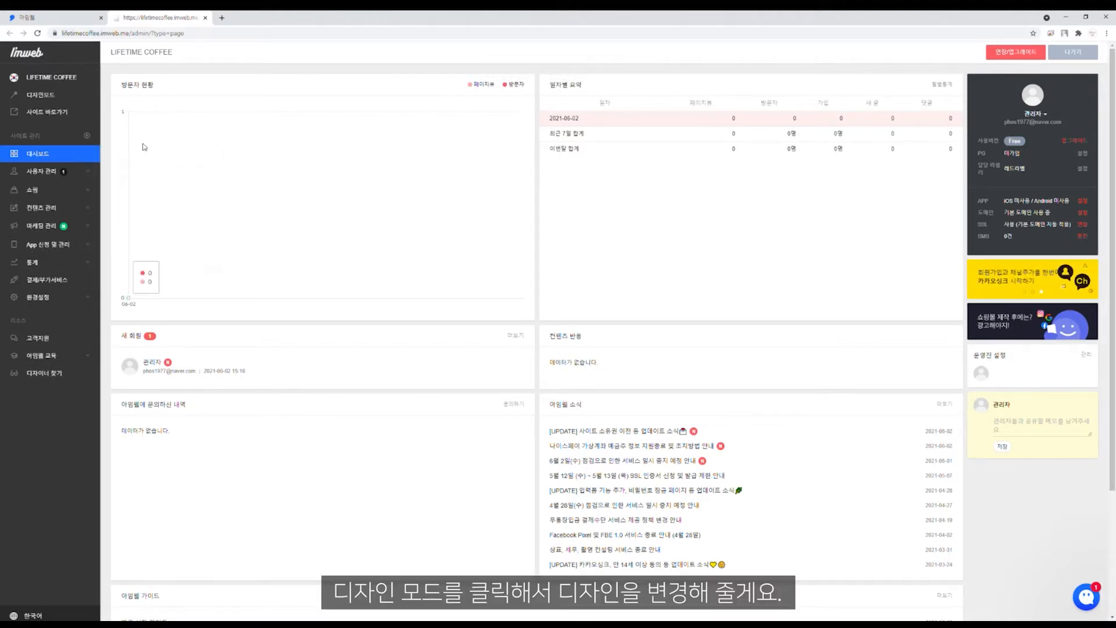
Step: Enter design mode and close the onboarding guide after its last slide
click(82, 100)
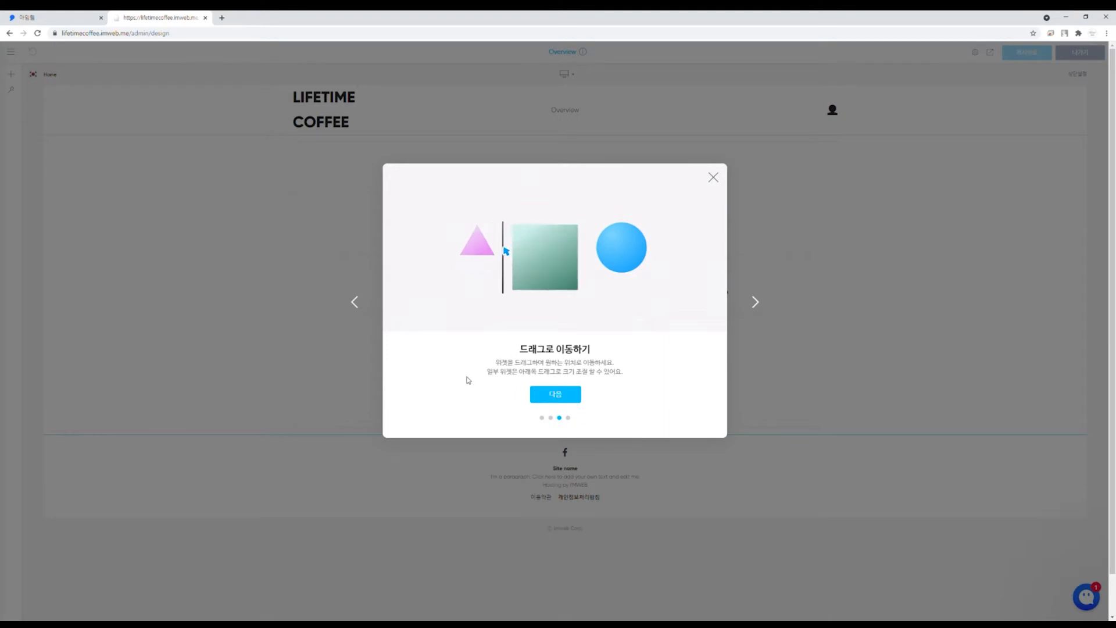
click(575, 395)
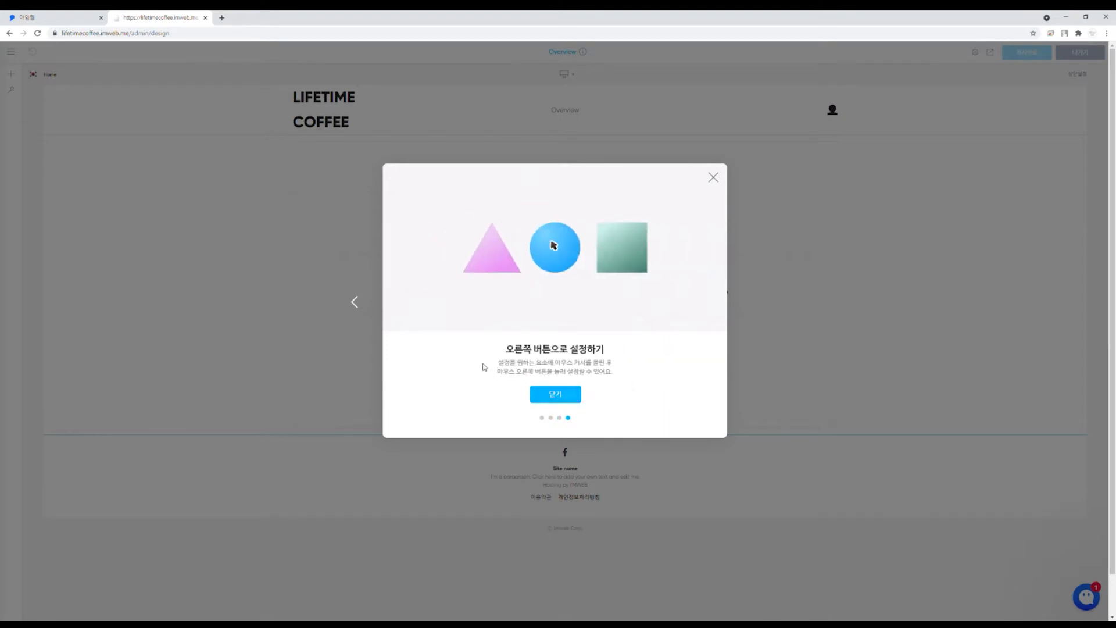
click(719, 180)
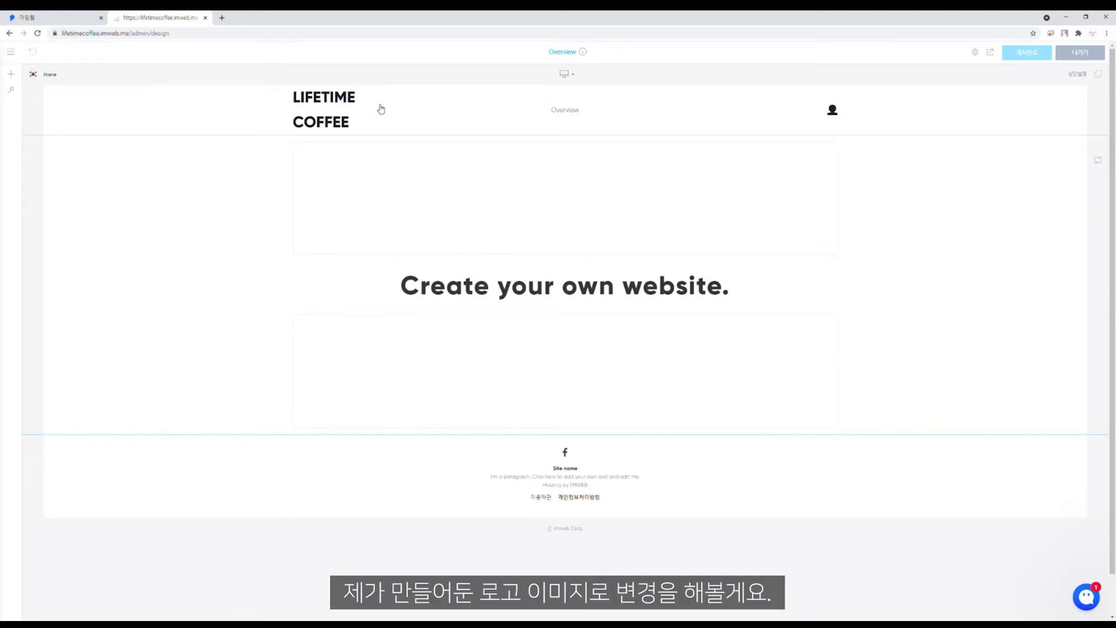
Step: Open the header settings (상단 설정) from the logo's context menu
right_click(329, 111)
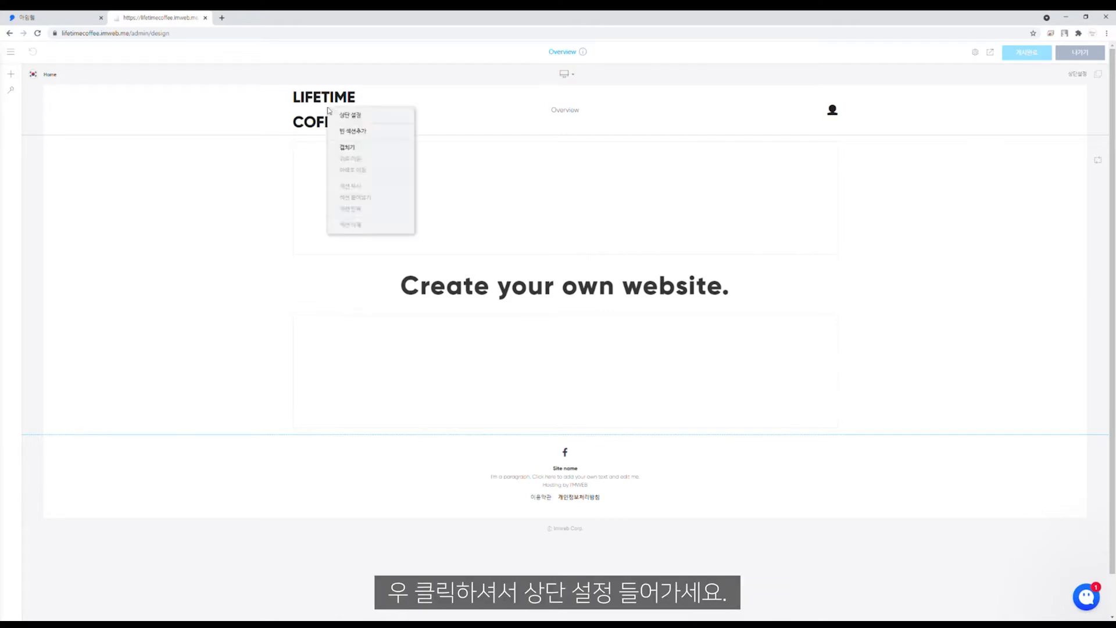
click(384, 117)
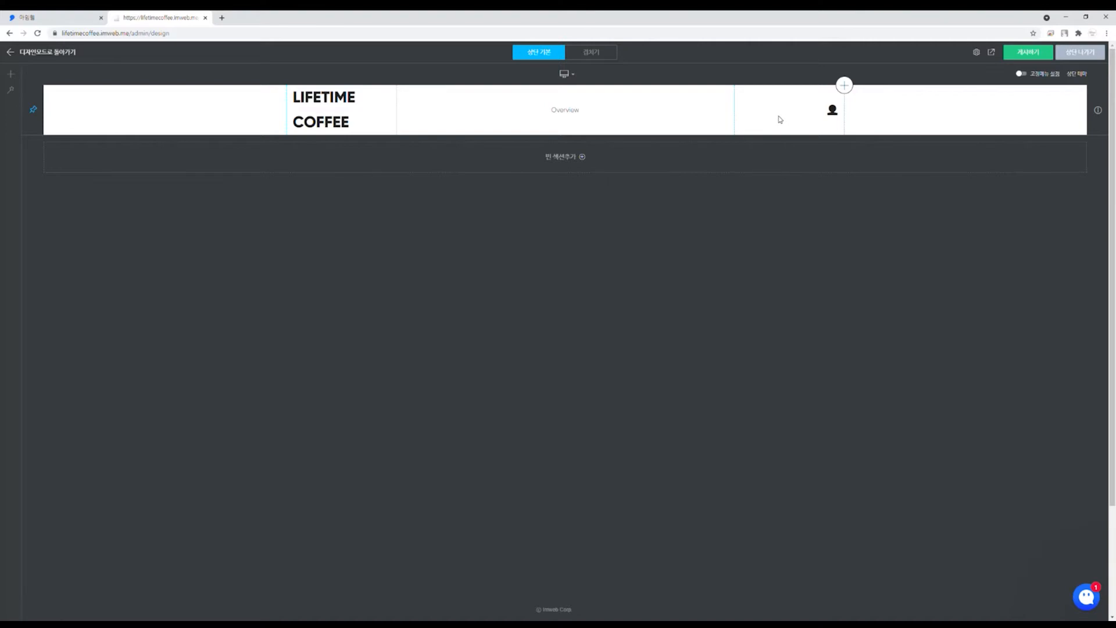
Step: In the logo settings, upload a logo image to replace the text logo
right_click(338, 113)
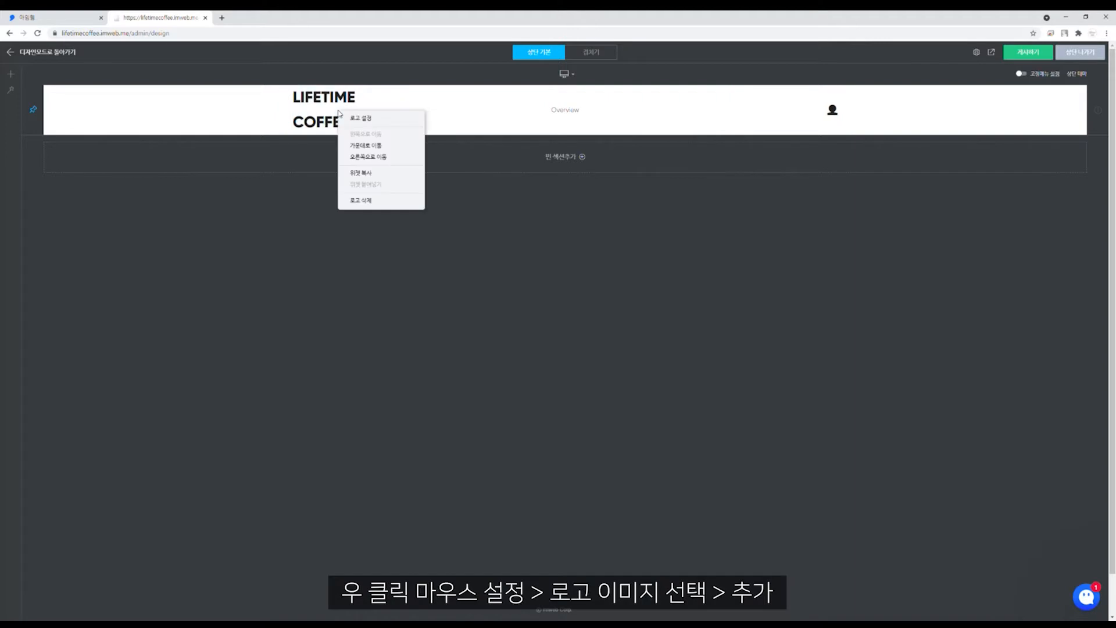
click(393, 117)
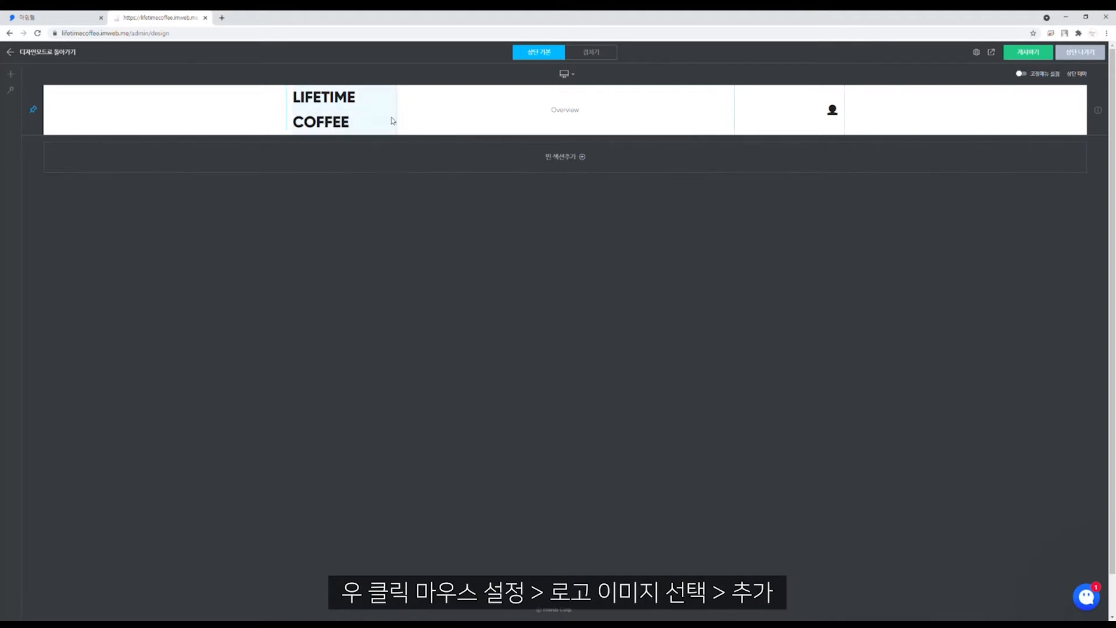
drag(496, 215, 622, 216)
click(606, 257)
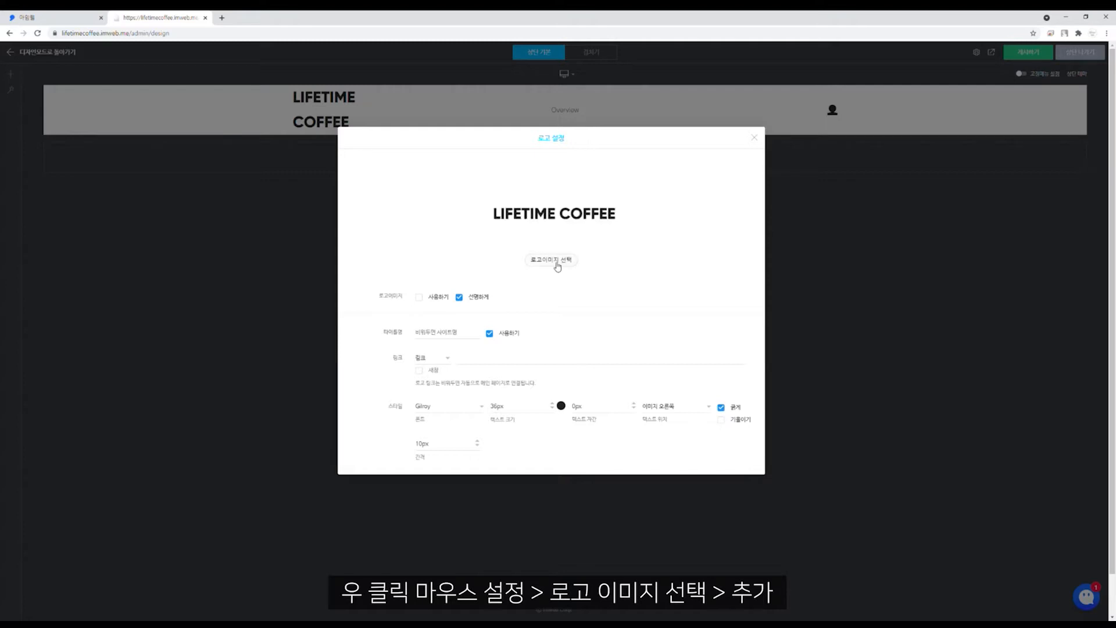
click(557, 265)
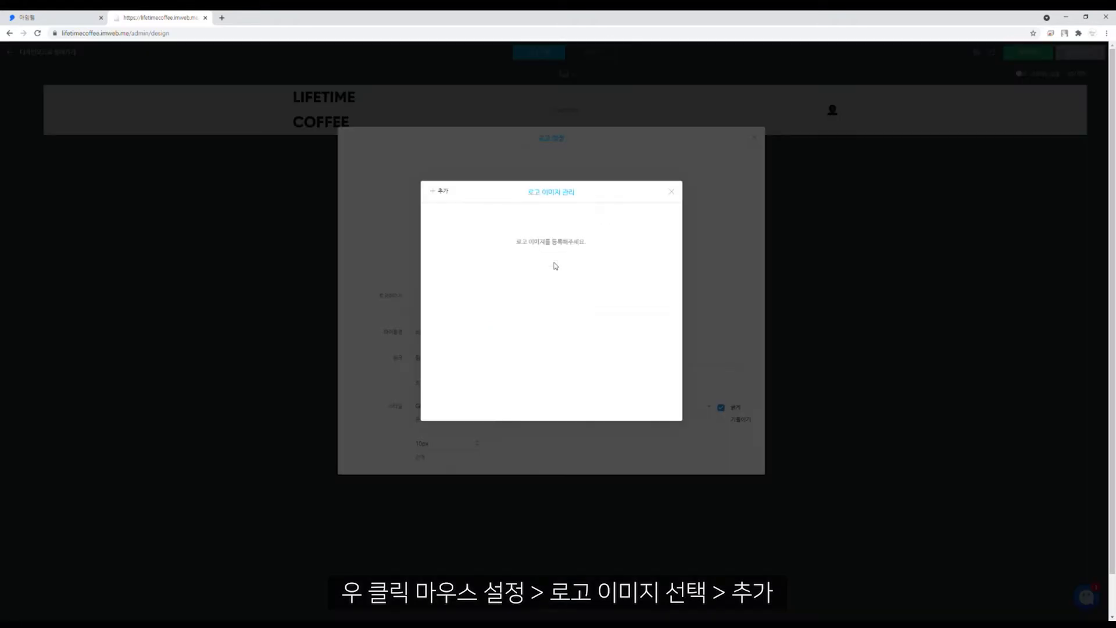
click(439, 197)
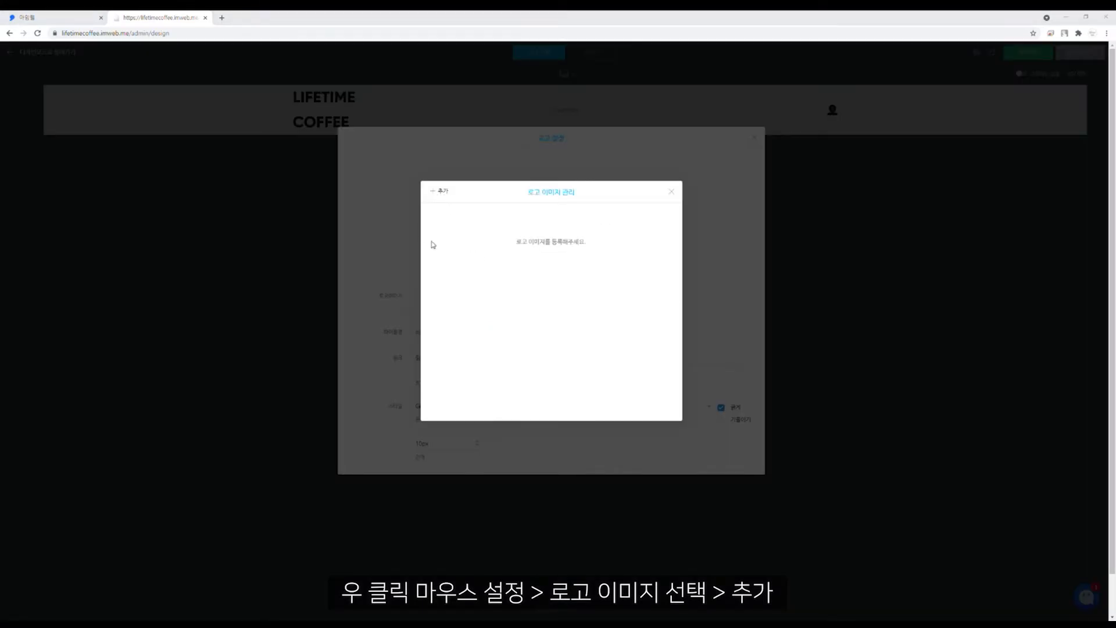
double_click(234, 375)
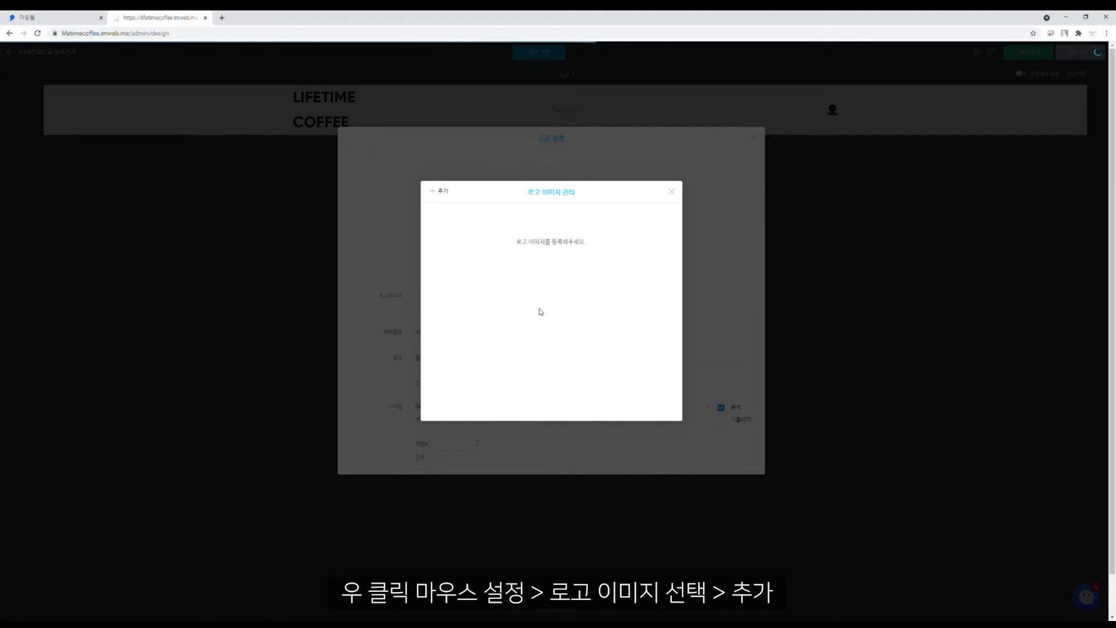
click(671, 192)
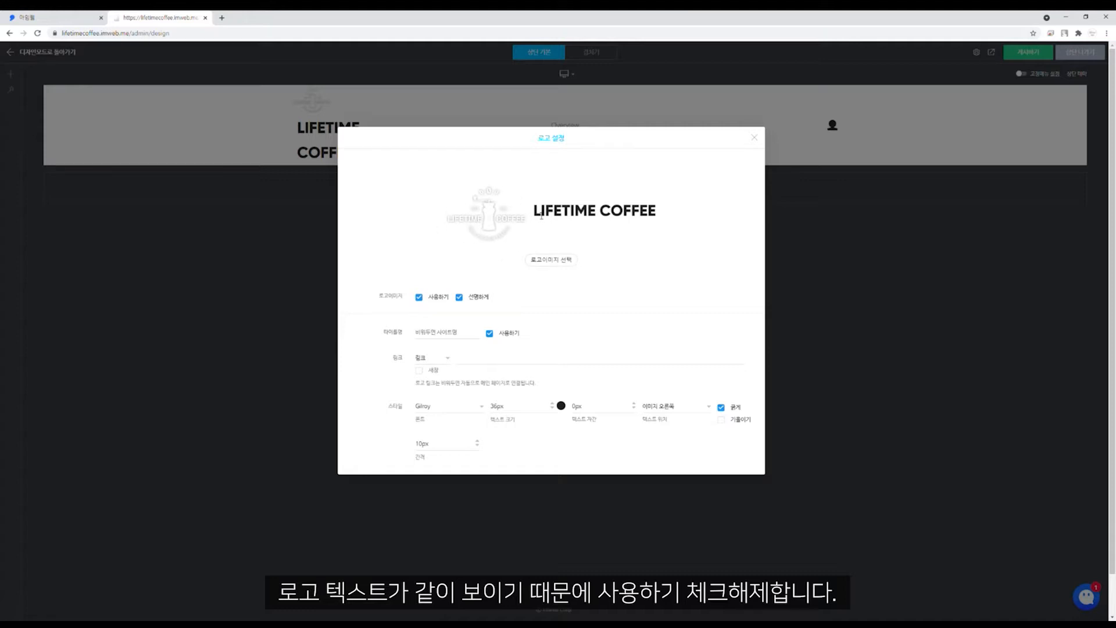
Step: Hide the LIFETIME COFFEE title, enlarge the logo in the header, and return to page design
drag(541, 216, 664, 216)
click(673, 238)
click(490, 335)
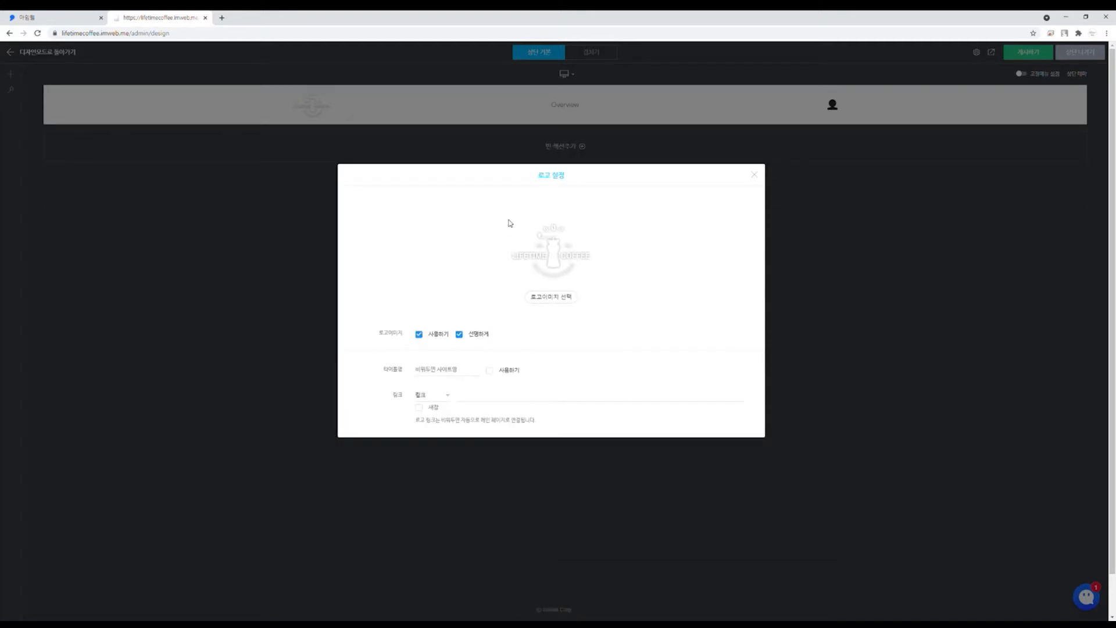
click(754, 174)
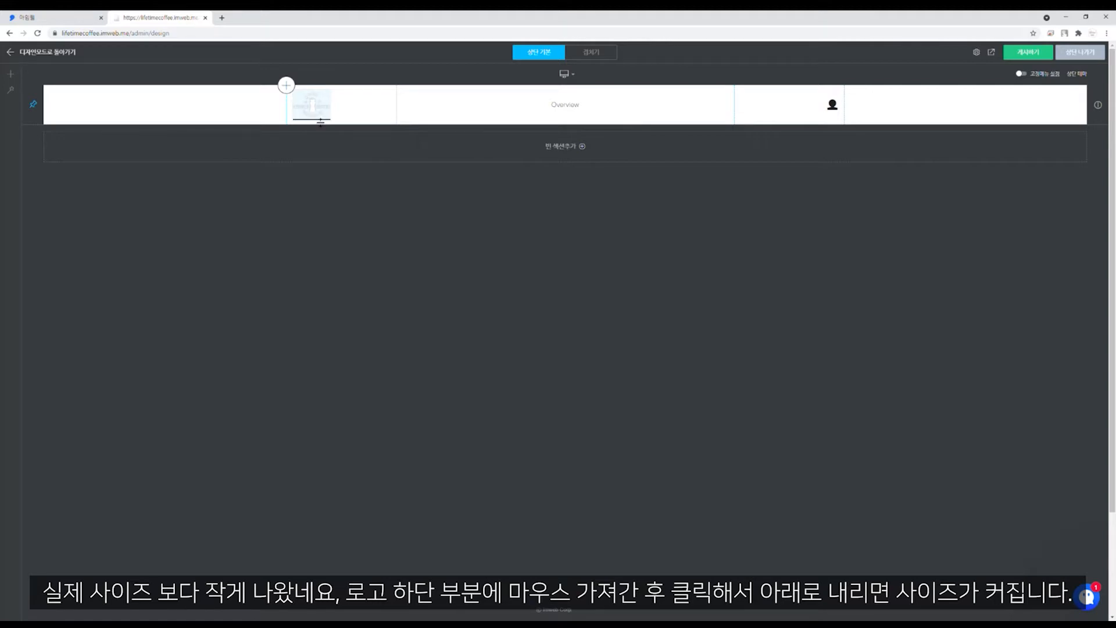
drag(320, 121, 319, 169)
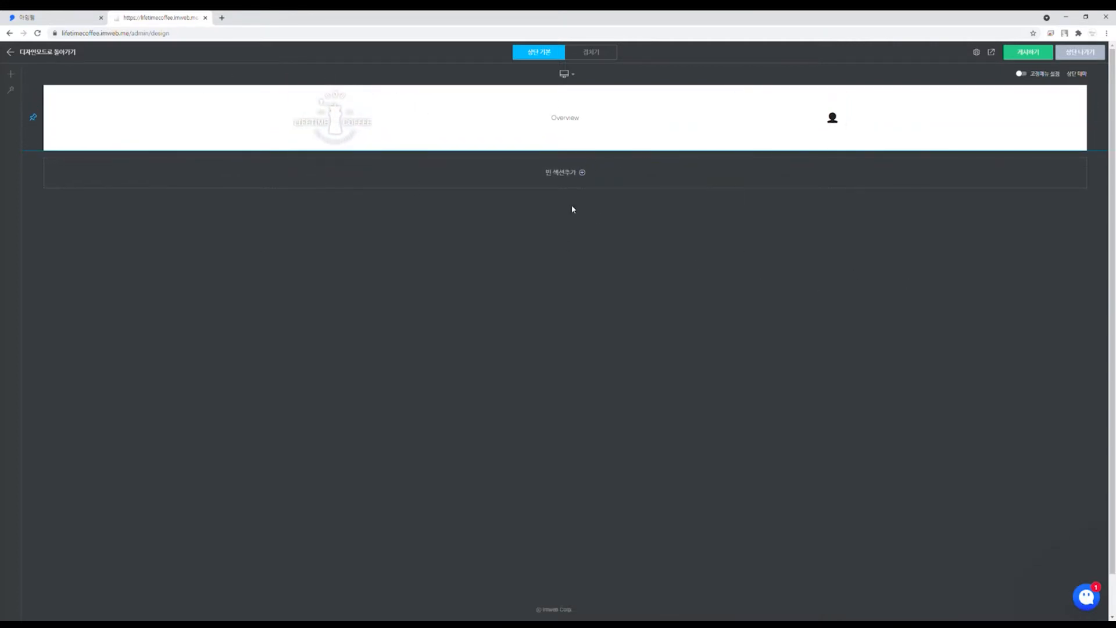
click(8, 53)
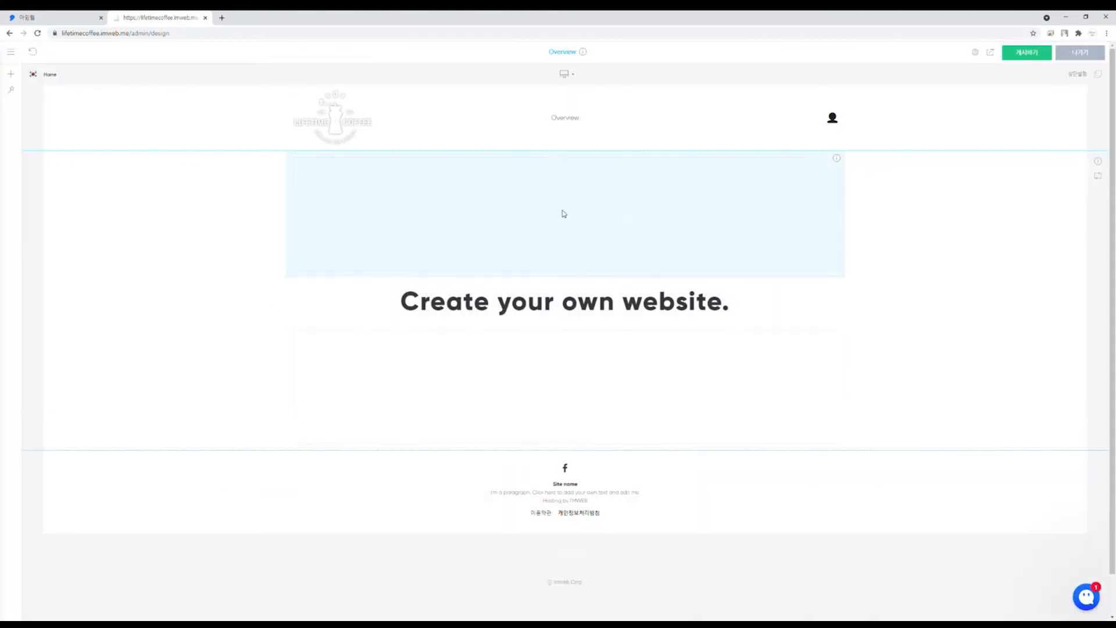
Step: Rename the Overview menu item to HOME
click(564, 119)
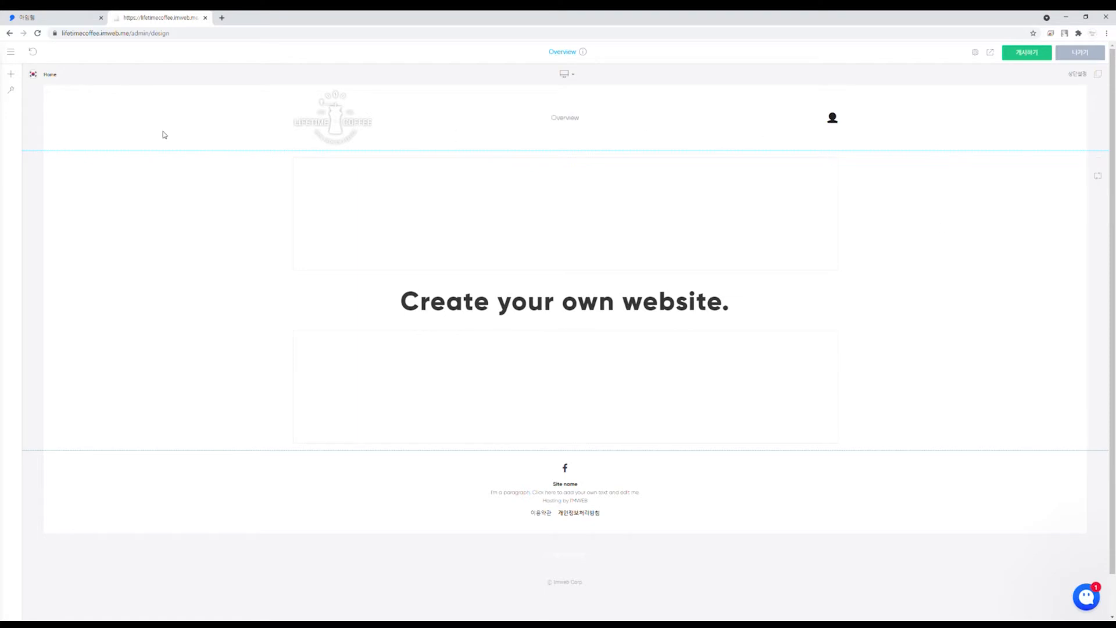
click(10, 56)
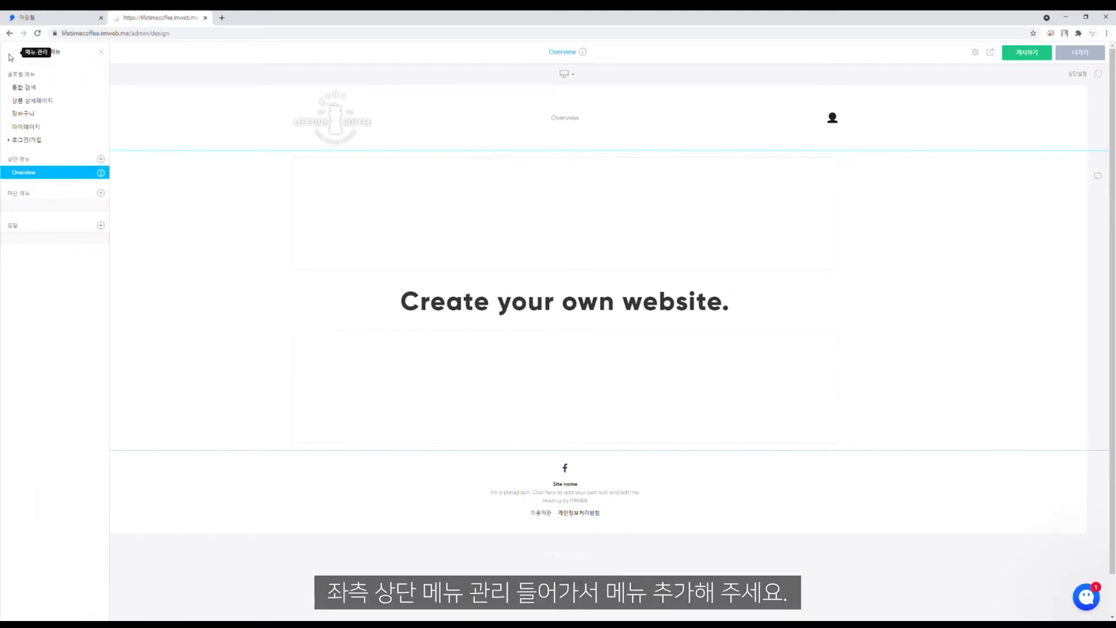
right_click(29, 178)
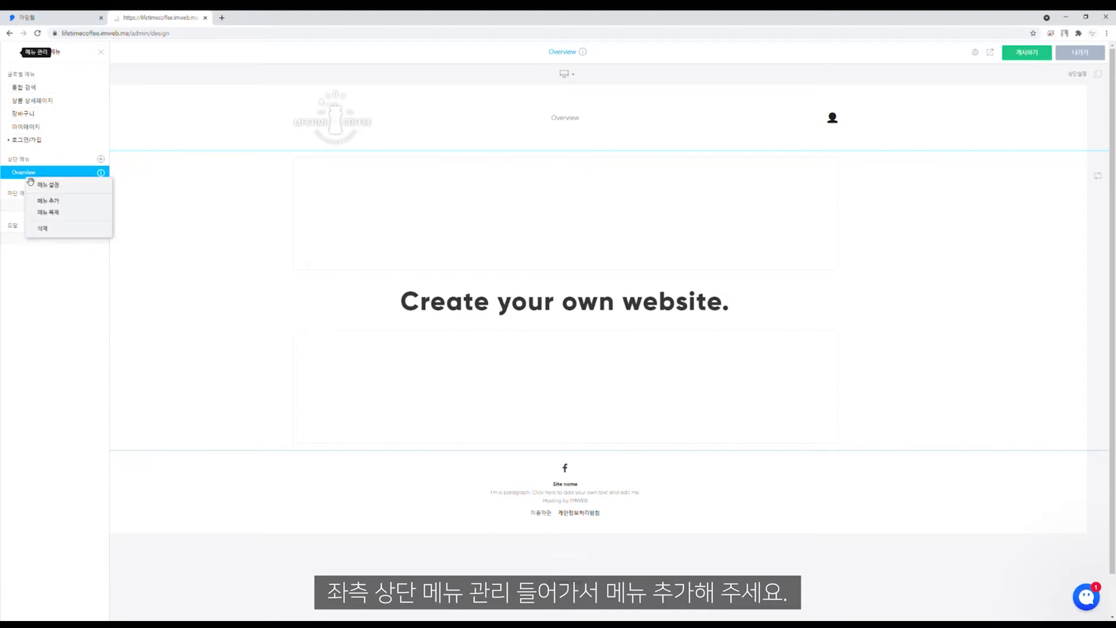
click(61, 186)
drag(543, 122, 471, 122)
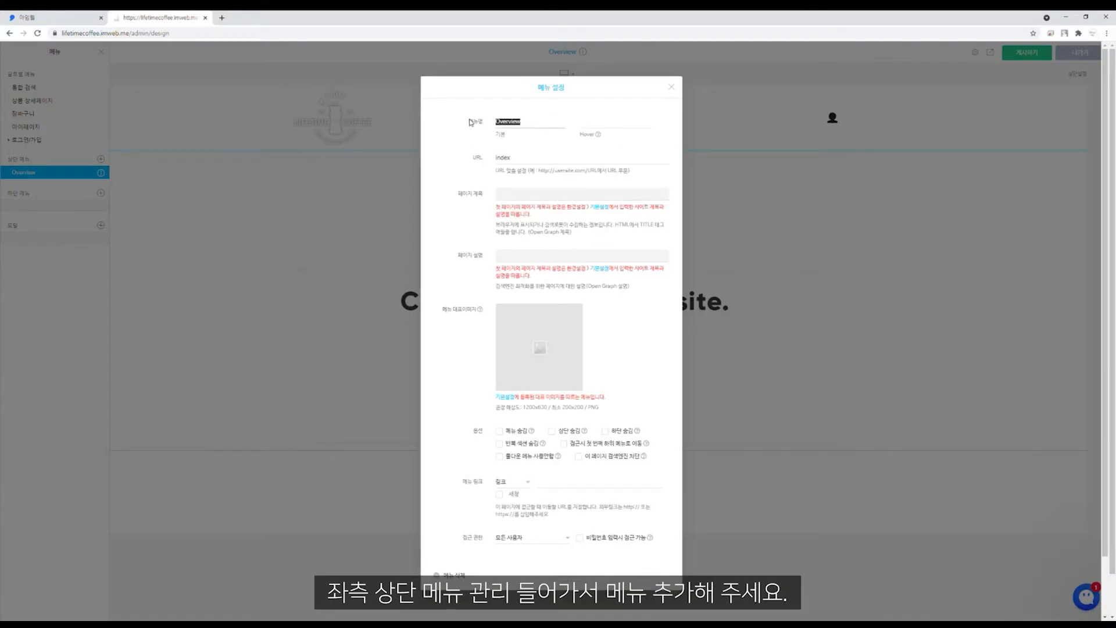
text(HOME)
click(677, 89)
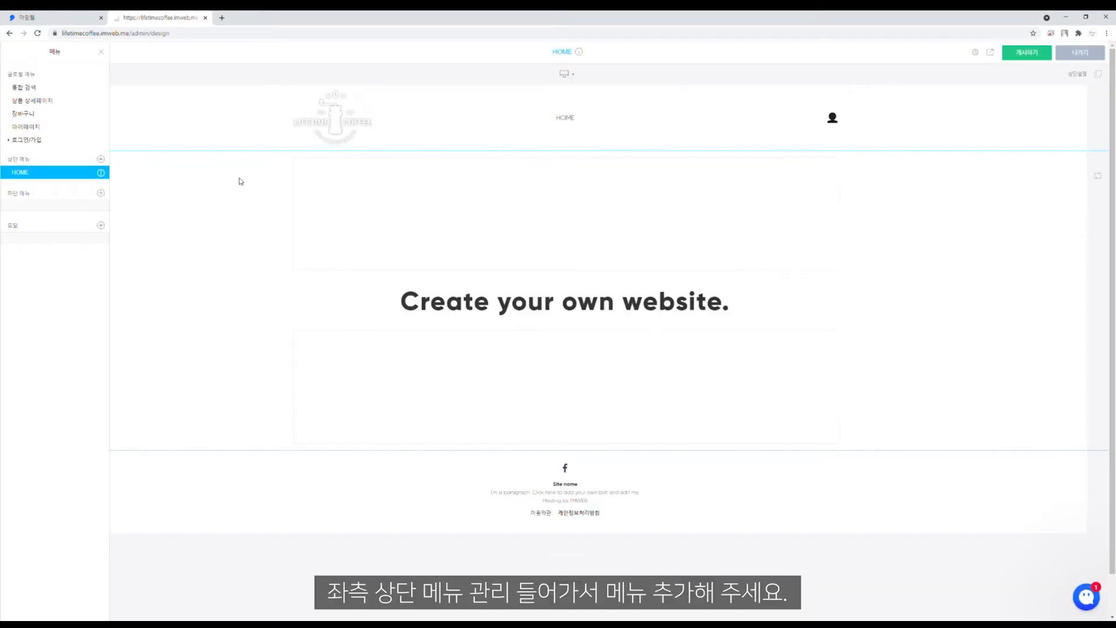
Step: Add ABOUT US, SHOP, STORE and NOTICE as top menu items
click(100, 159)
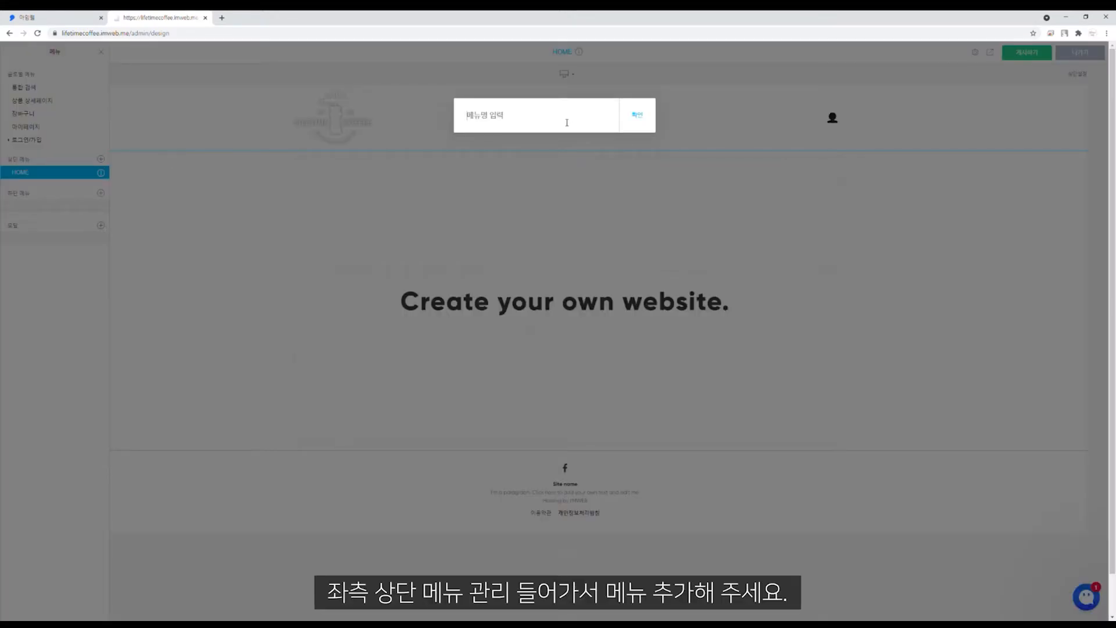
text(ABOUT US)
key(Return)
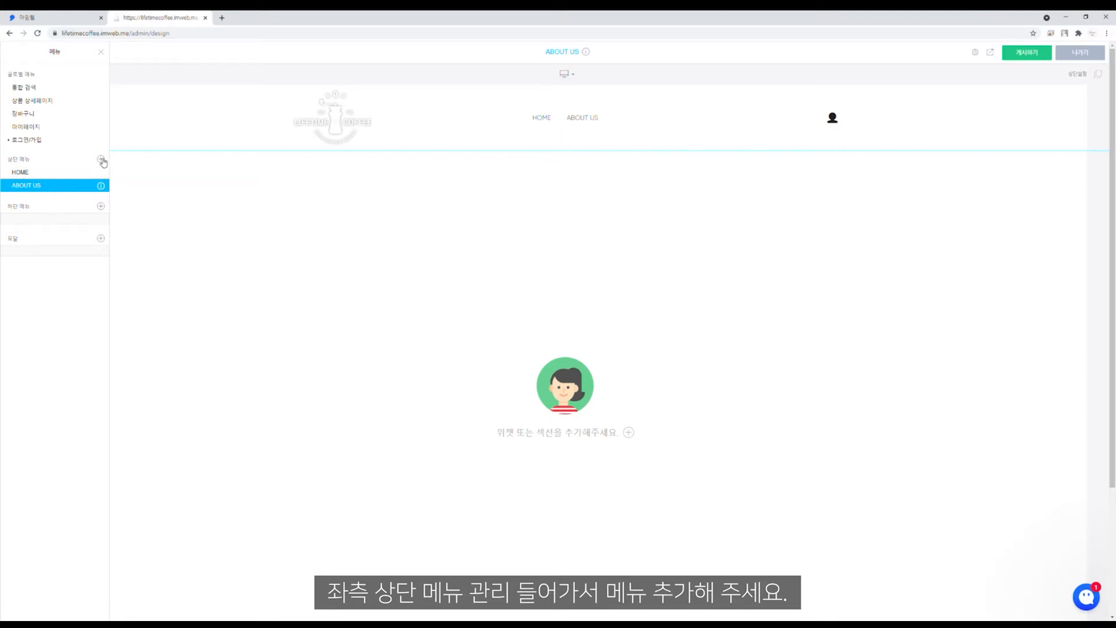
click(102, 162)
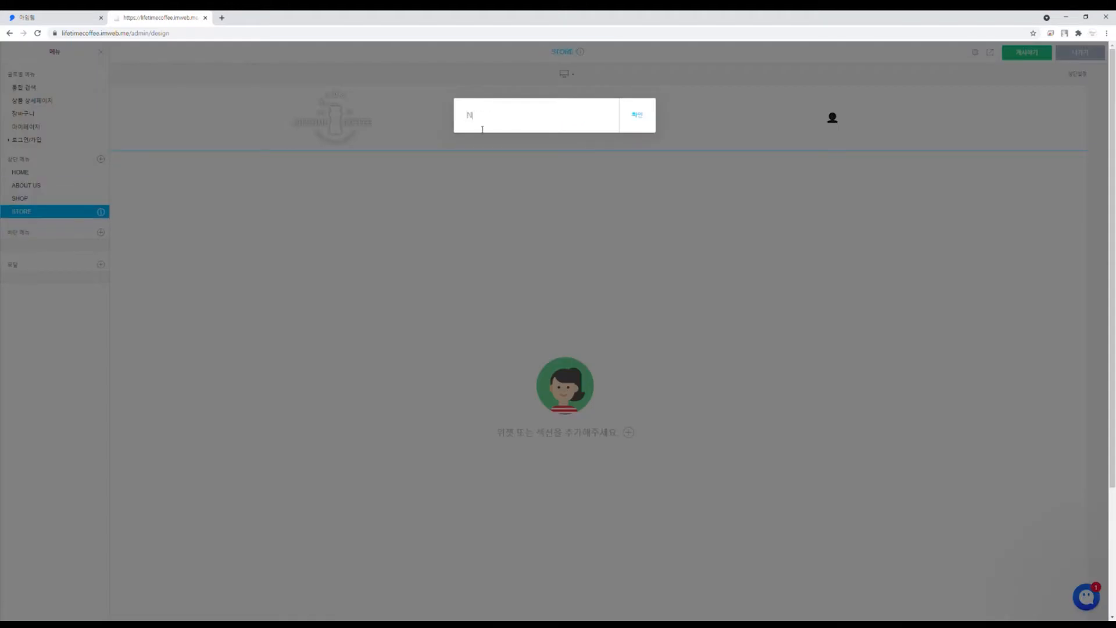
key(Return)
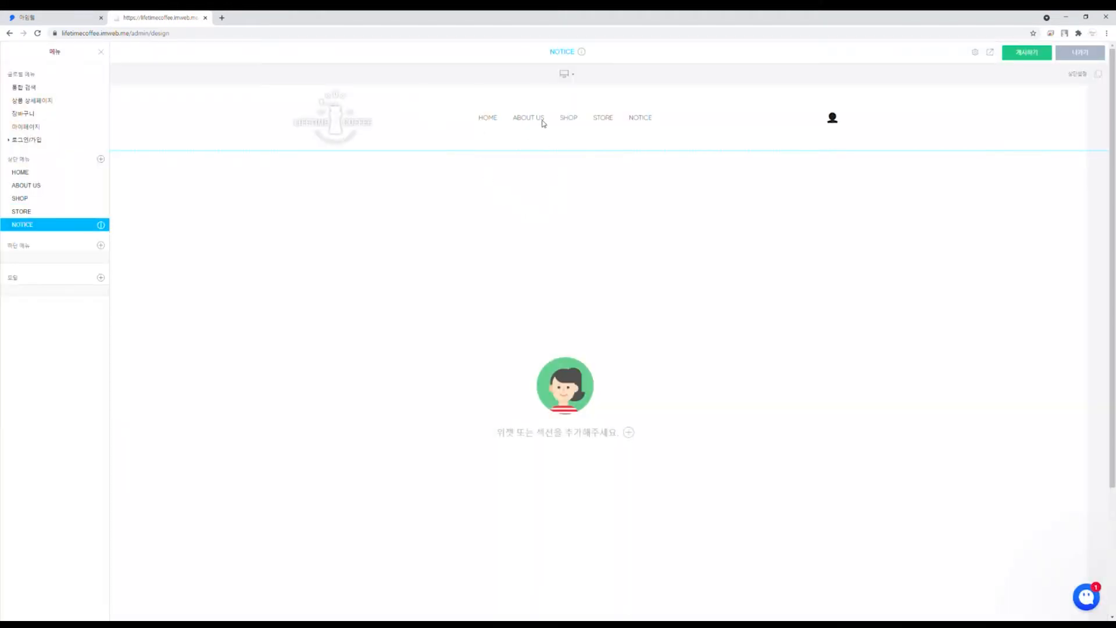
click(225, 214)
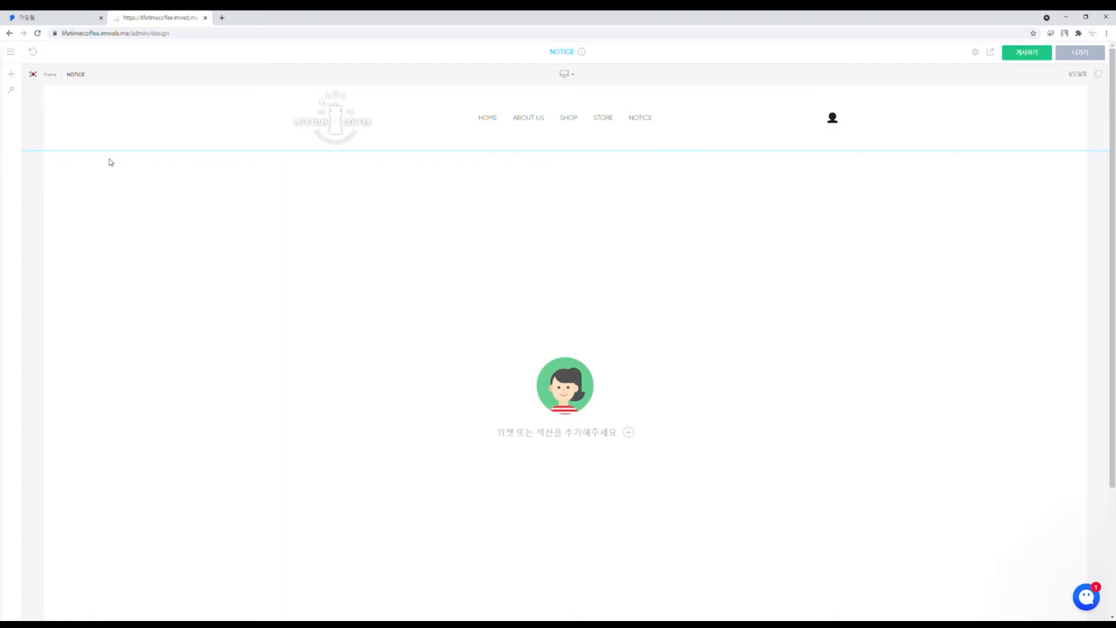
Step: Delete the 'Create your own website.' heading and both blank spacers from the HOME page
click(493, 119)
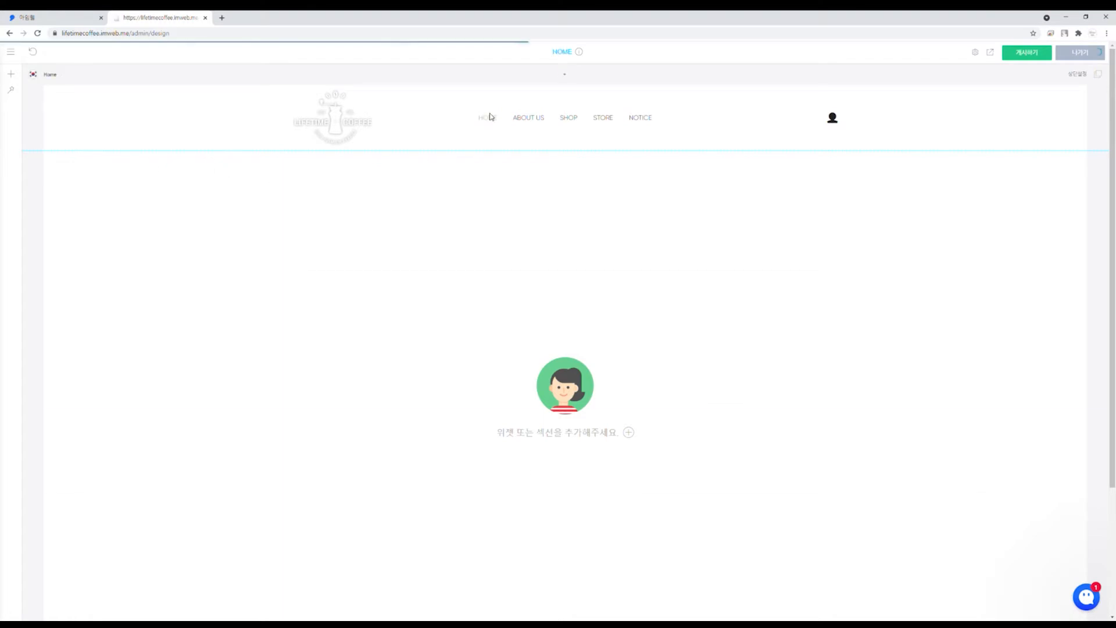
right_click(639, 308)
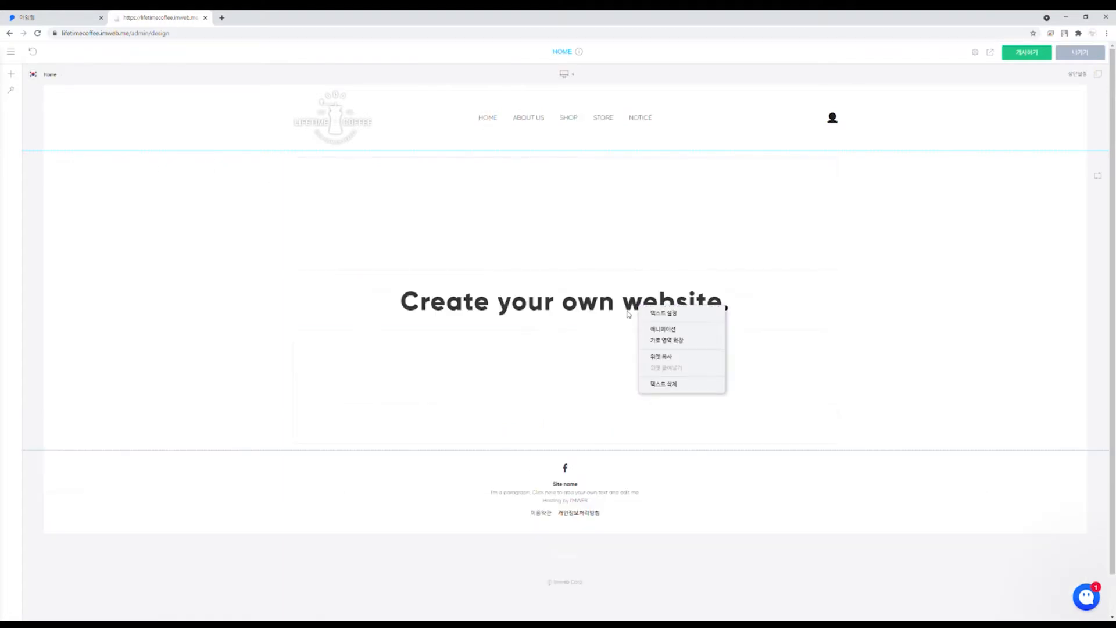
click(666, 385)
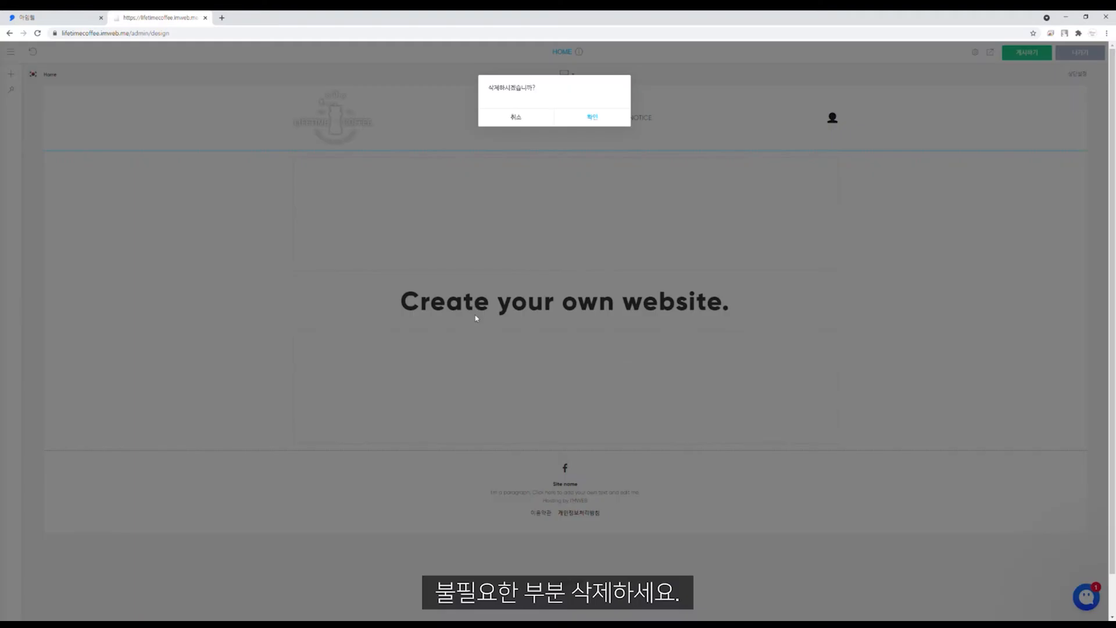
click(598, 114)
right_click(501, 181)
click(541, 246)
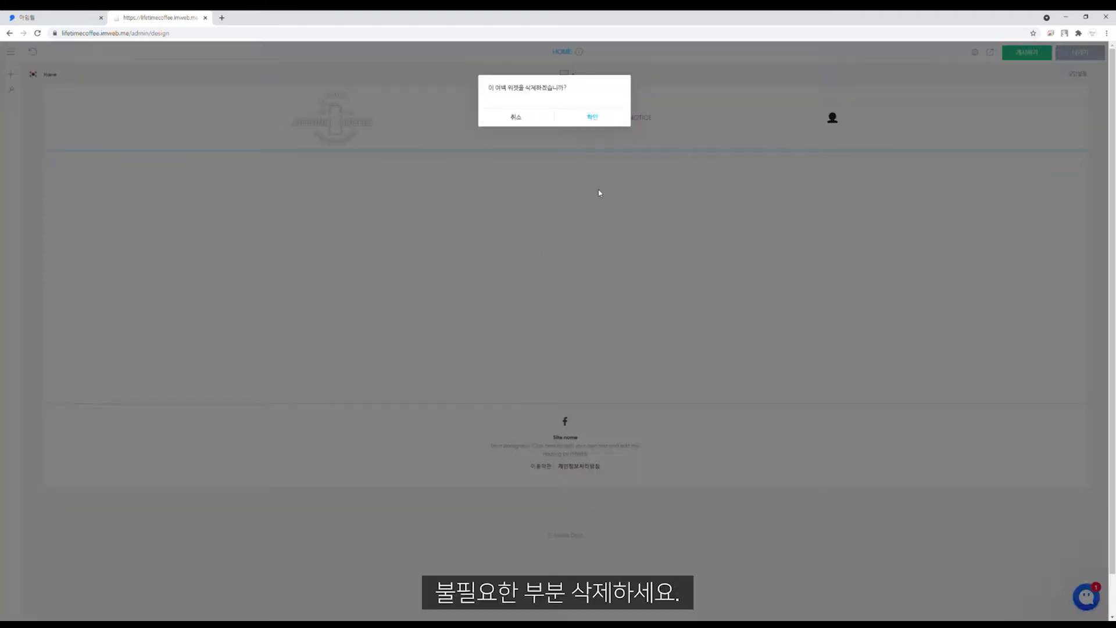
click(596, 116)
right_click(558, 222)
click(595, 289)
click(595, 116)
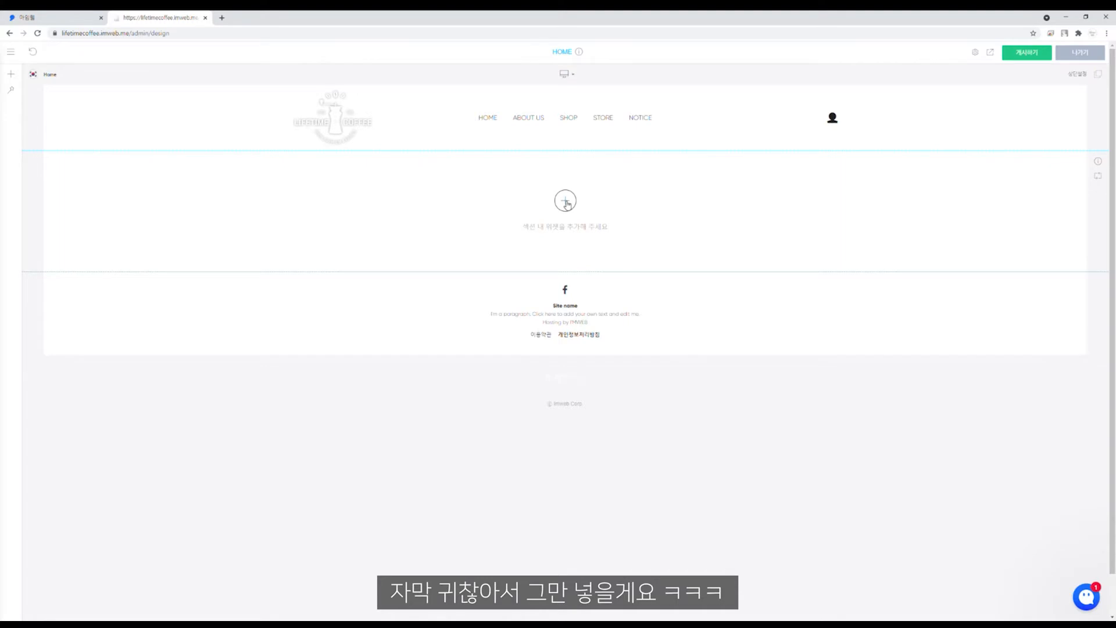
Step: Add the Visual slider widget to the empty Home section
click(566, 204)
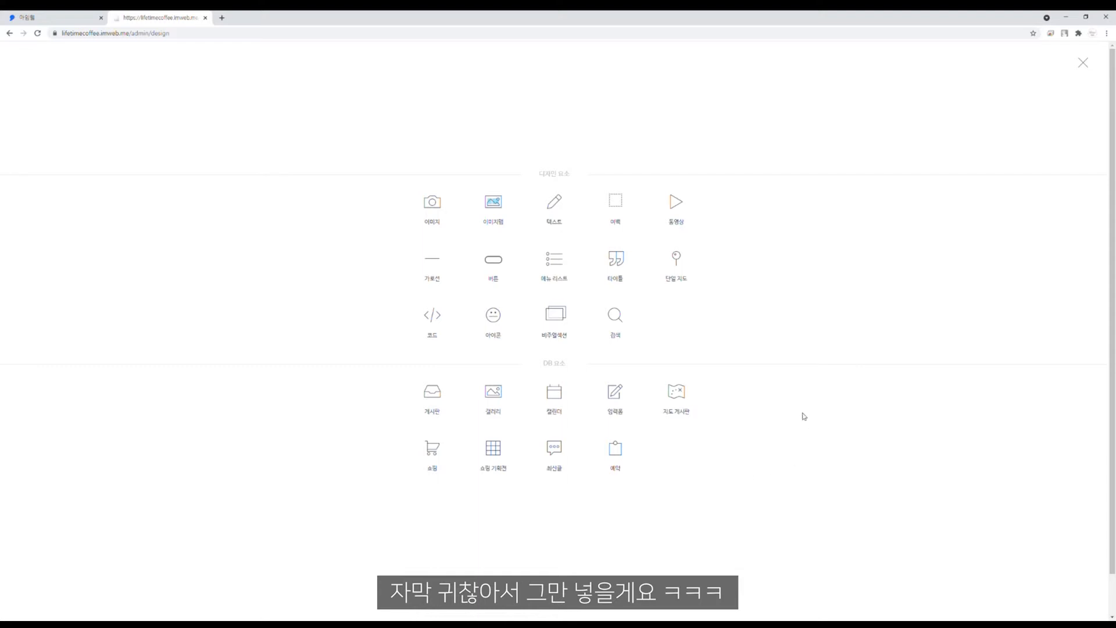
click(540, 329)
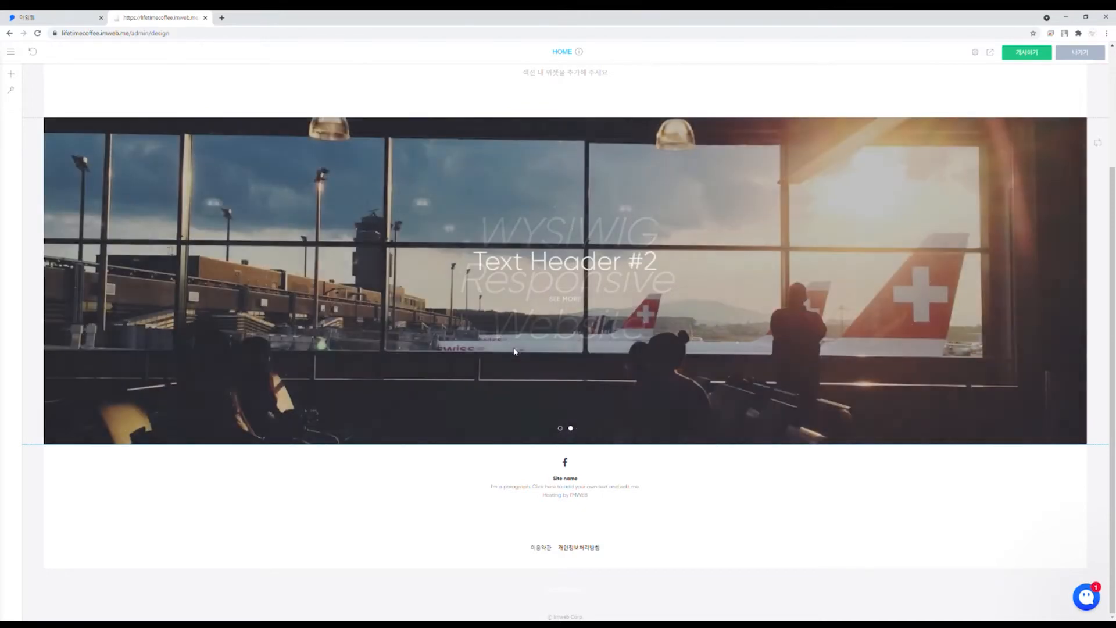
right_click(464, 199)
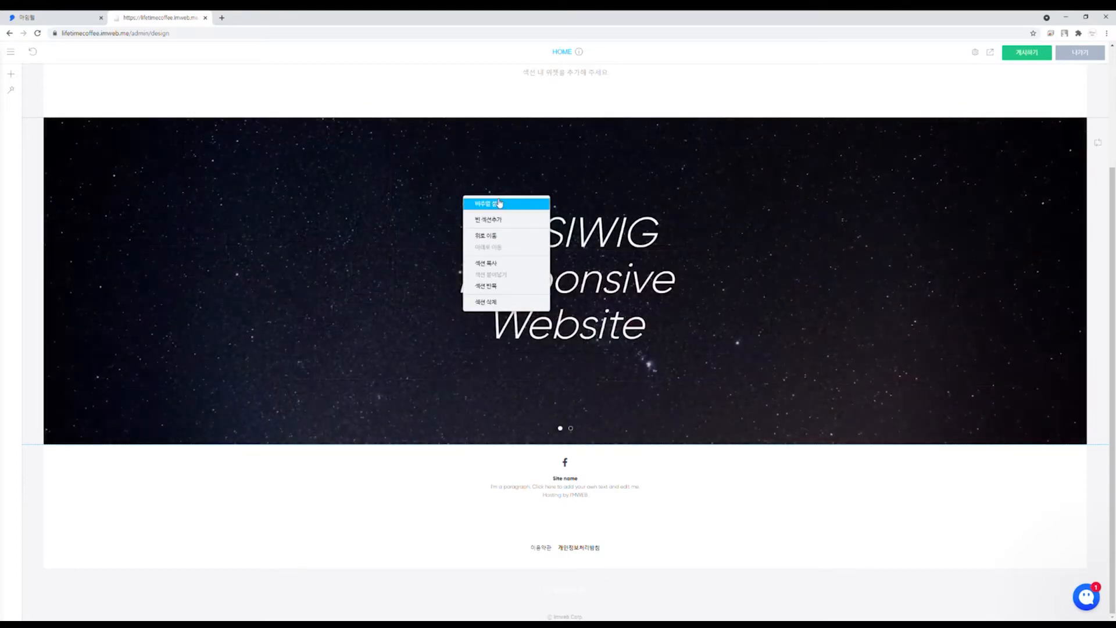
Step: Remove the second slide and upload a coffee photo as the slide background
click(486, 204)
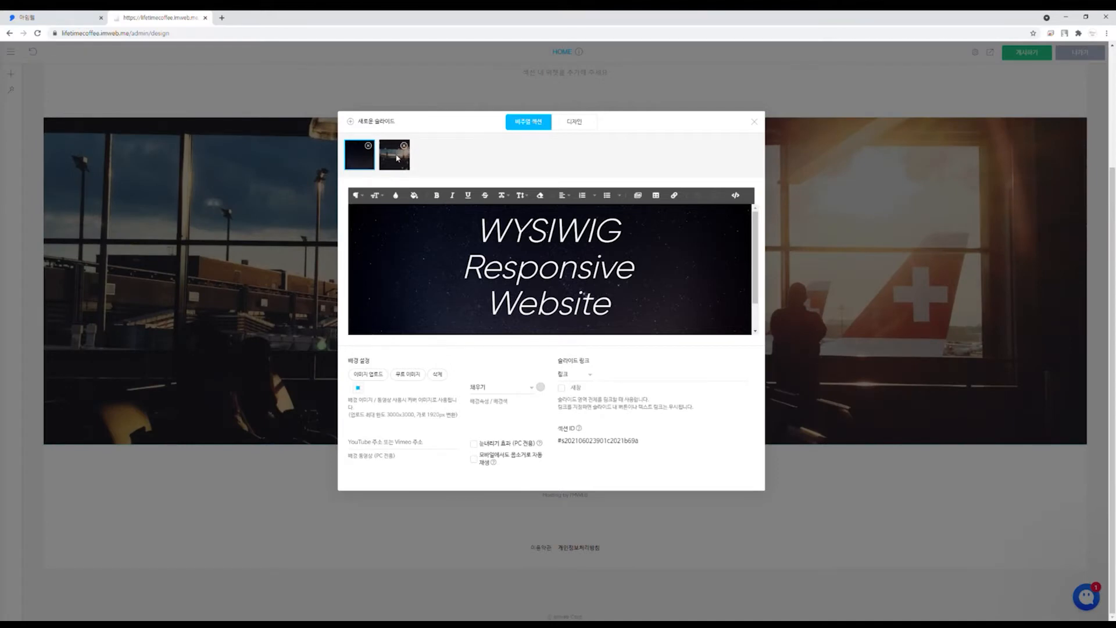
click(398, 158)
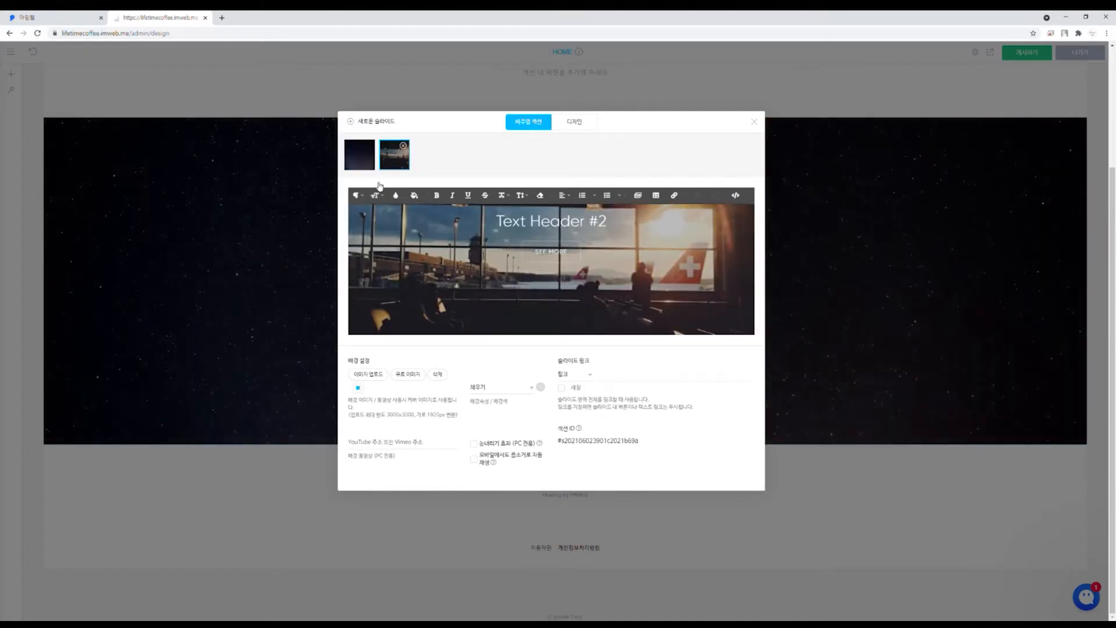
click(404, 146)
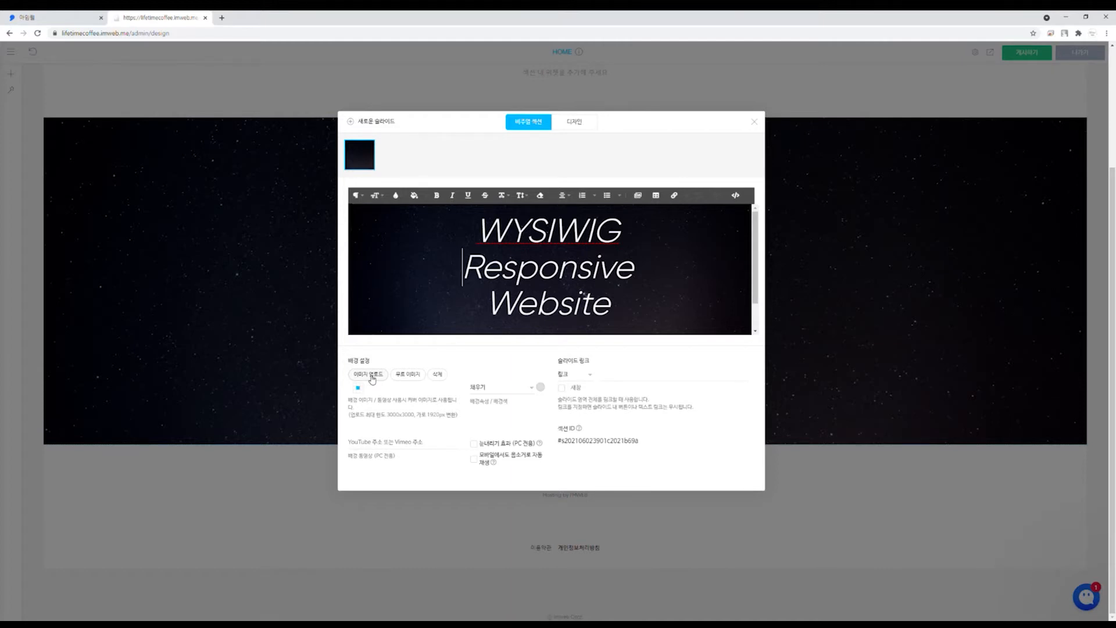
click(370, 378)
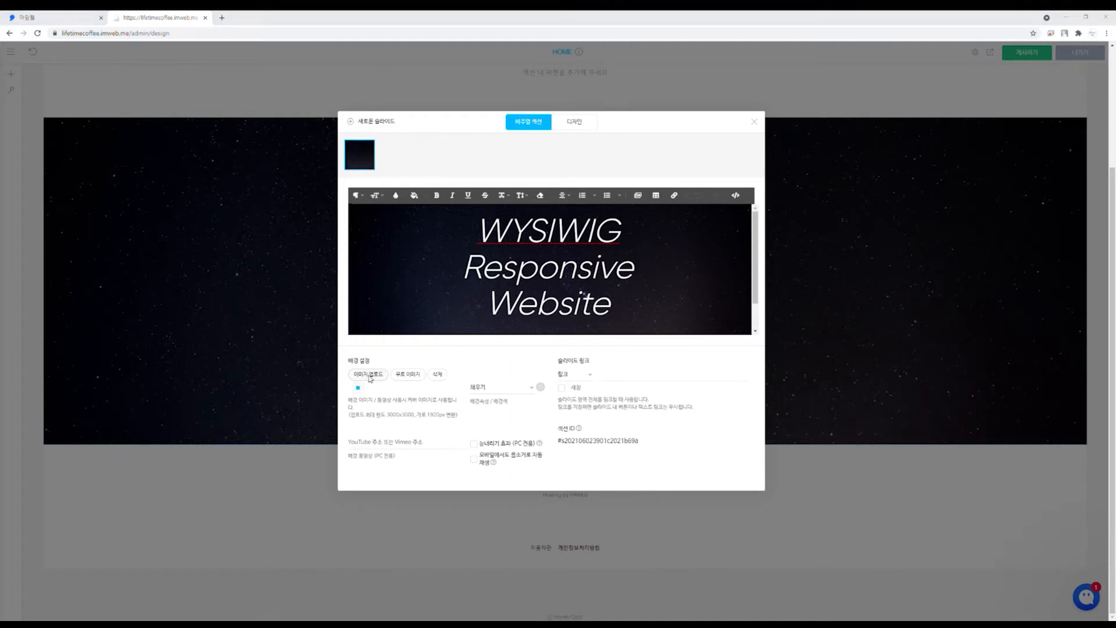
double_click(181, 377)
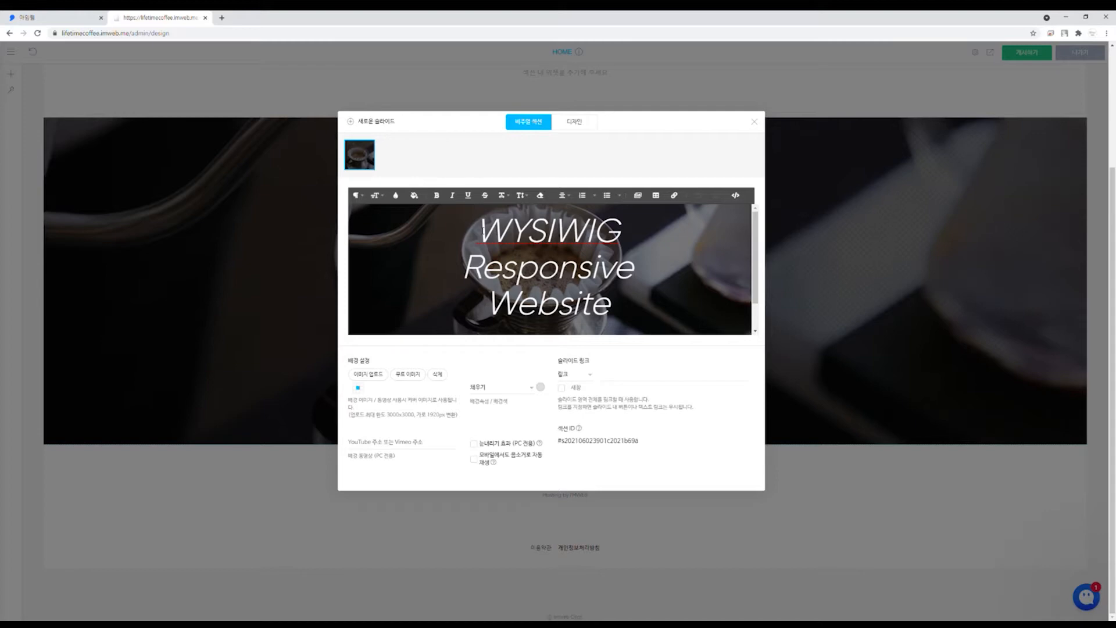
Step: Replace the slide text with the pasted copy 'Are you ready for your lifetime coffee?'
key(ctrl+a)
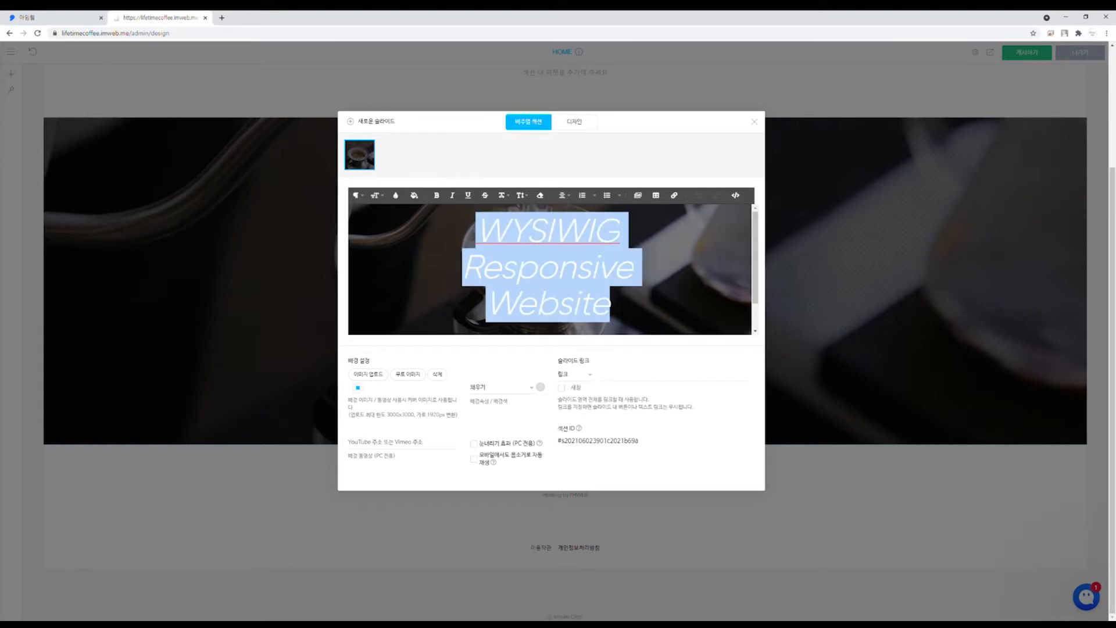
key(alt+Tab)
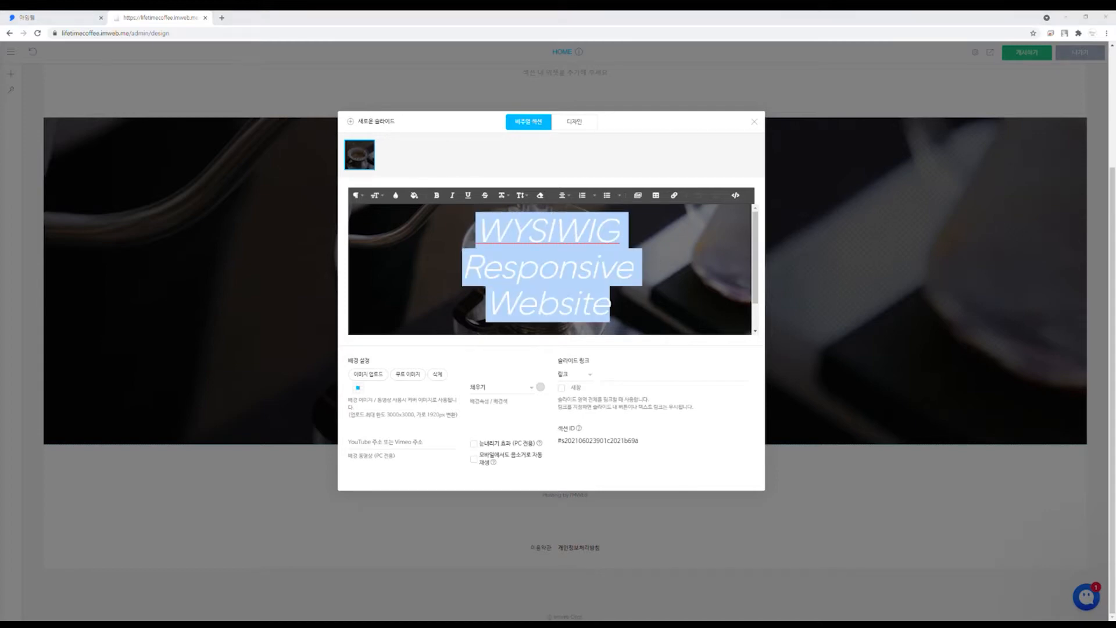
click(591, 304)
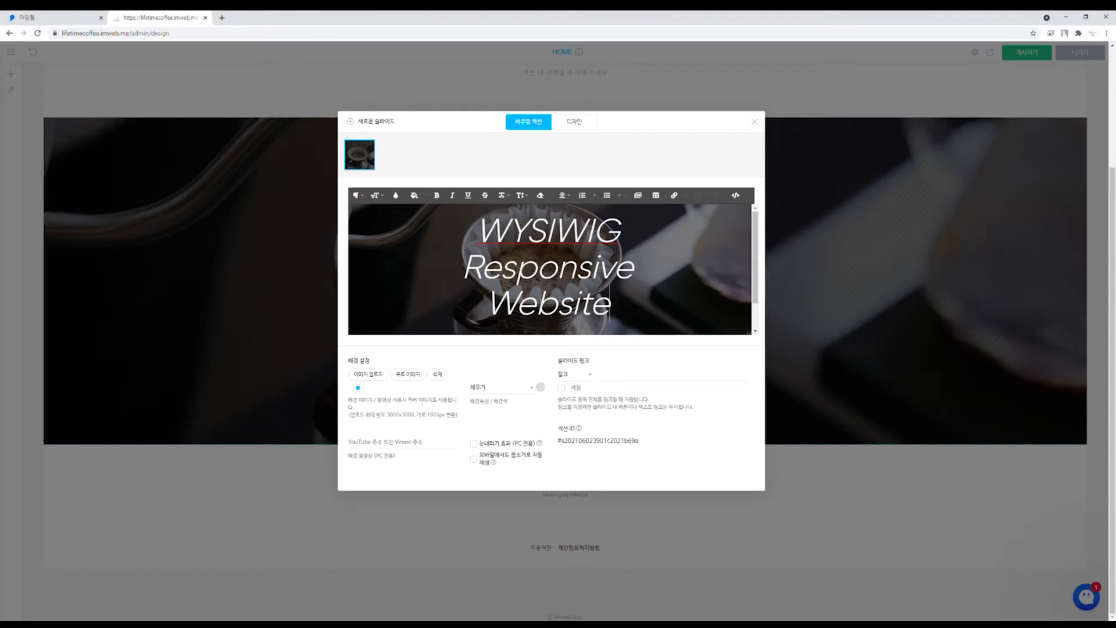
key(ctrl+a)
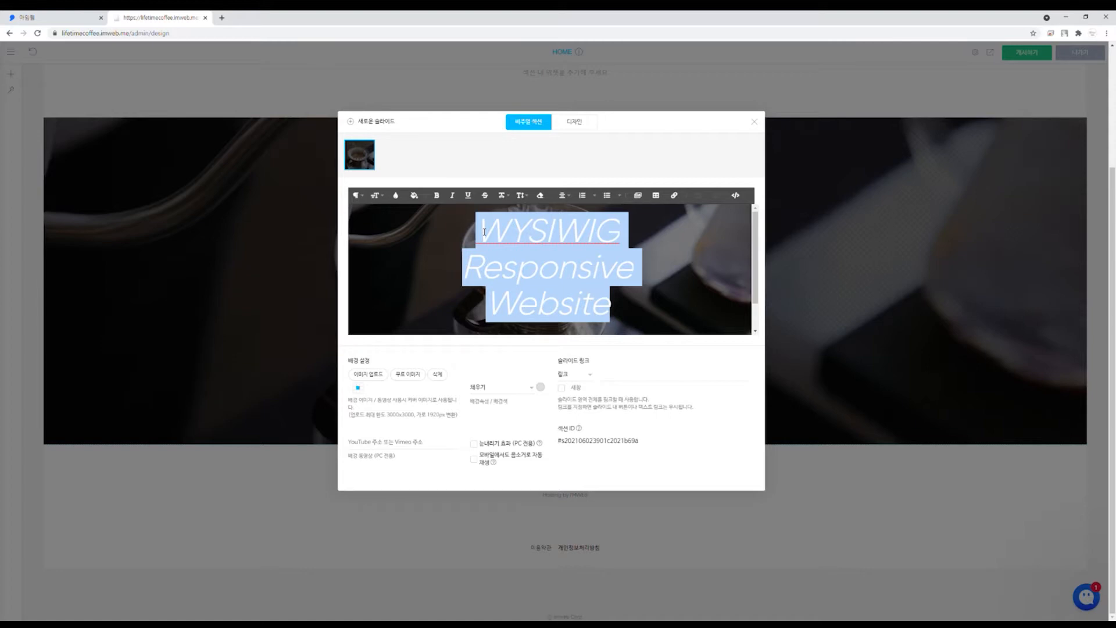
text(Are you ready for your lifetime coffee? Lorem ipsum dolor sit amet, consectetur adipiscing elit. Integer sed nulla convallis, mollis nulla eu, vulputate lacus. Phasellus at commodo purus.)
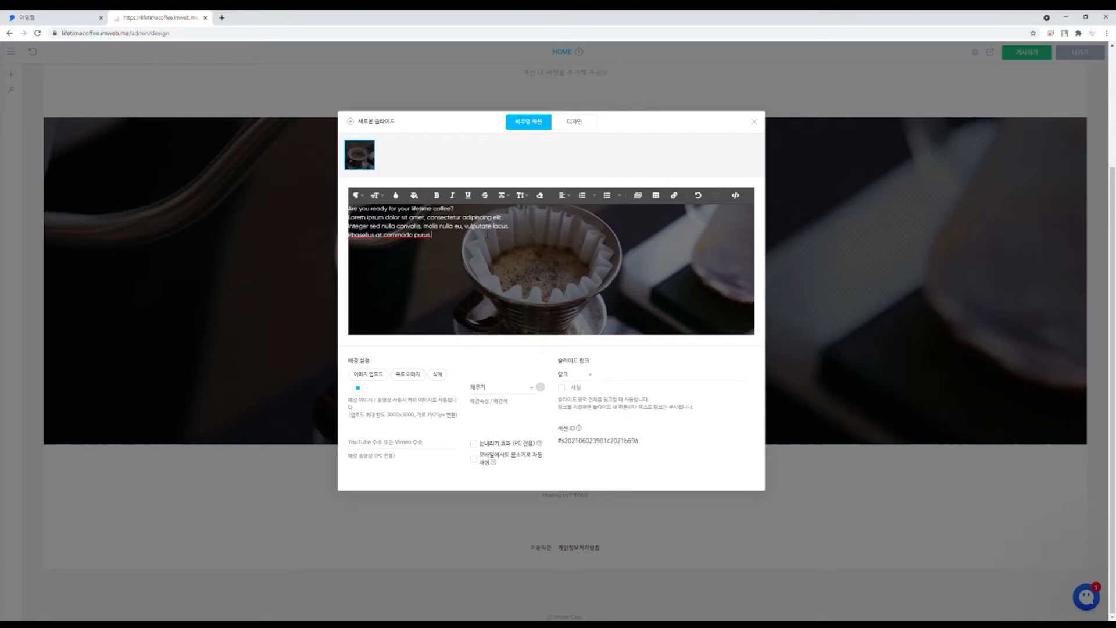
drag(453, 208, 390, 208)
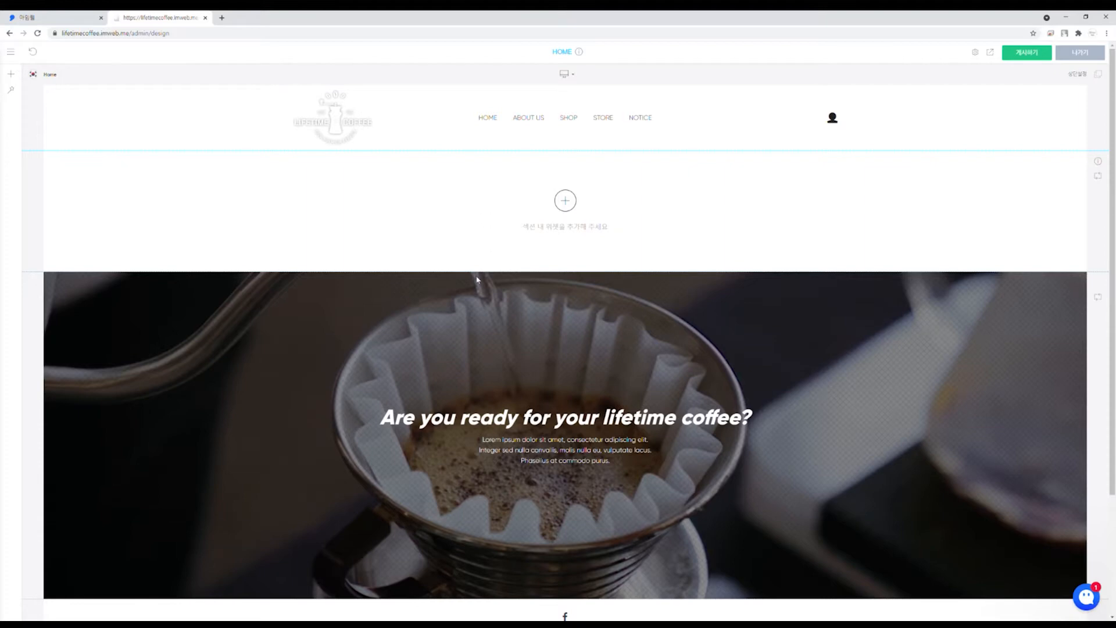
Step: Replace the hero slide's background with a pasted YouTube coffee-bean video link
scroll(270, 365, down, 2)
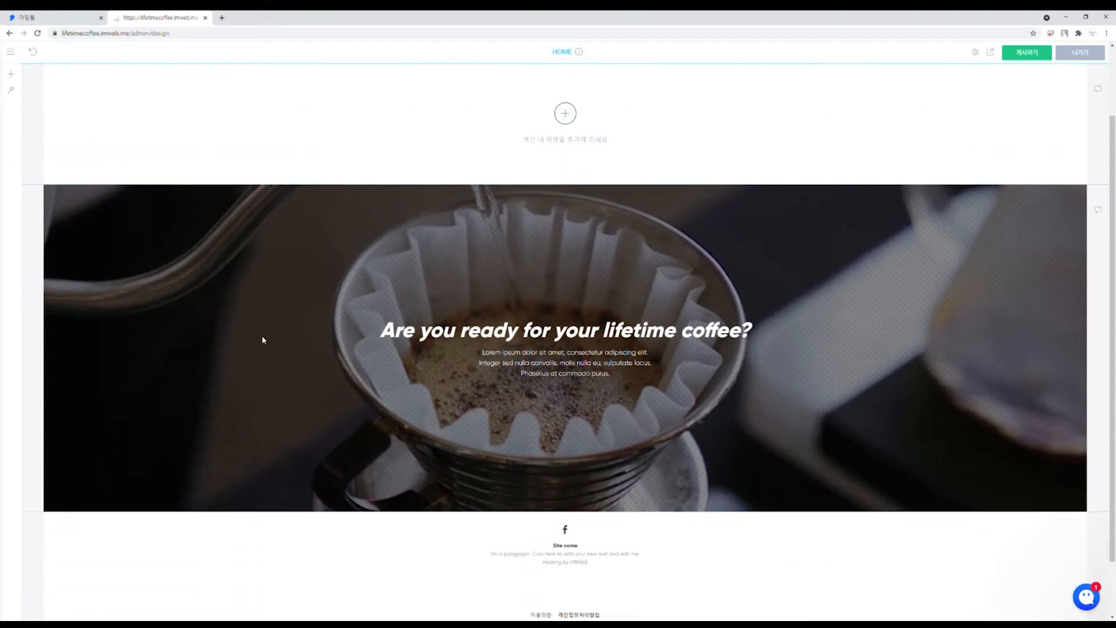
right_click(263, 340)
click(273, 345)
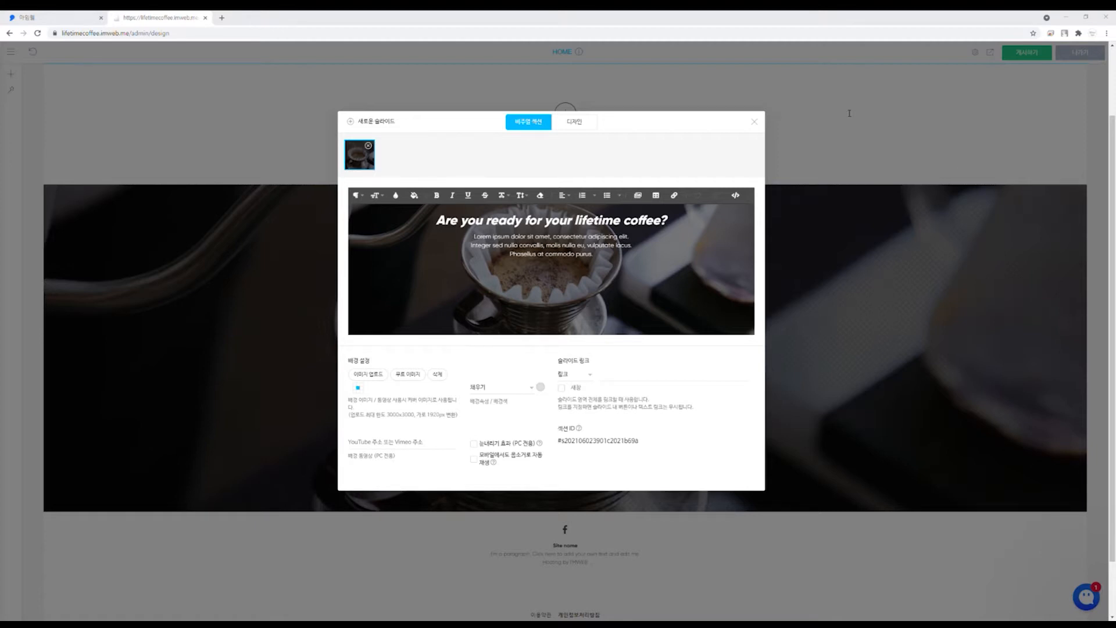
click(388, 441)
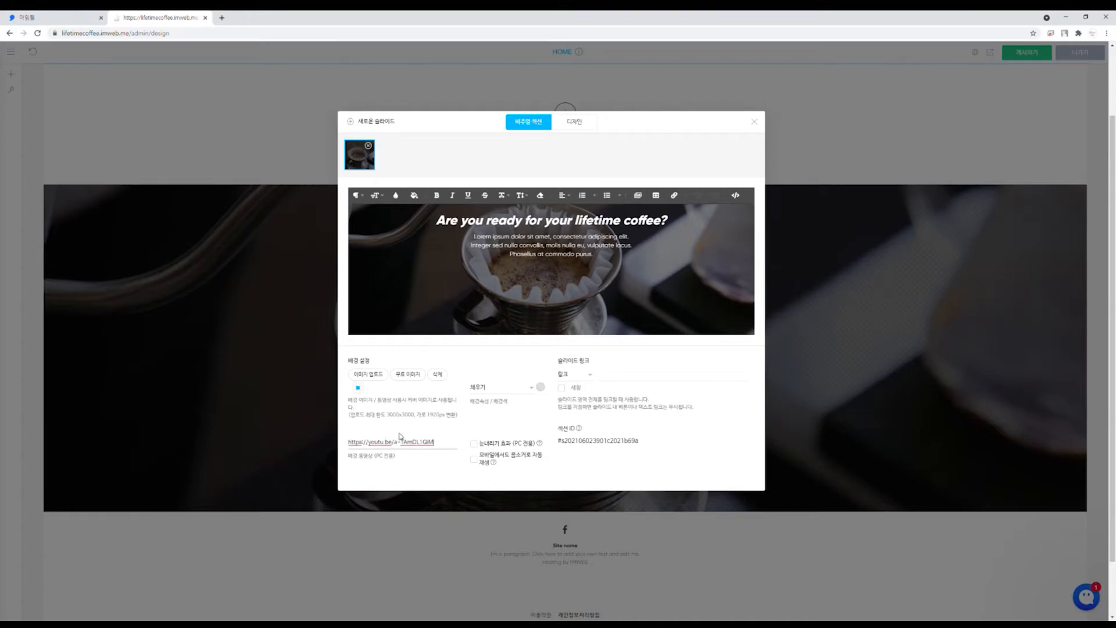
click(754, 121)
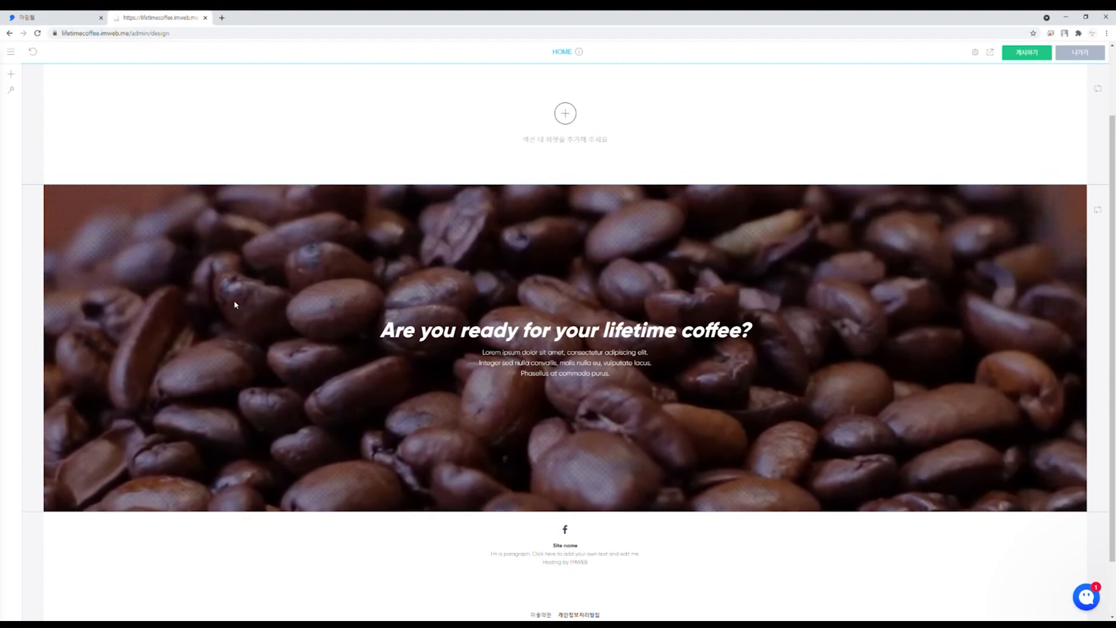
Step: Move the coffee hero section up above the empty section with 위로 이동
right_click(235, 304)
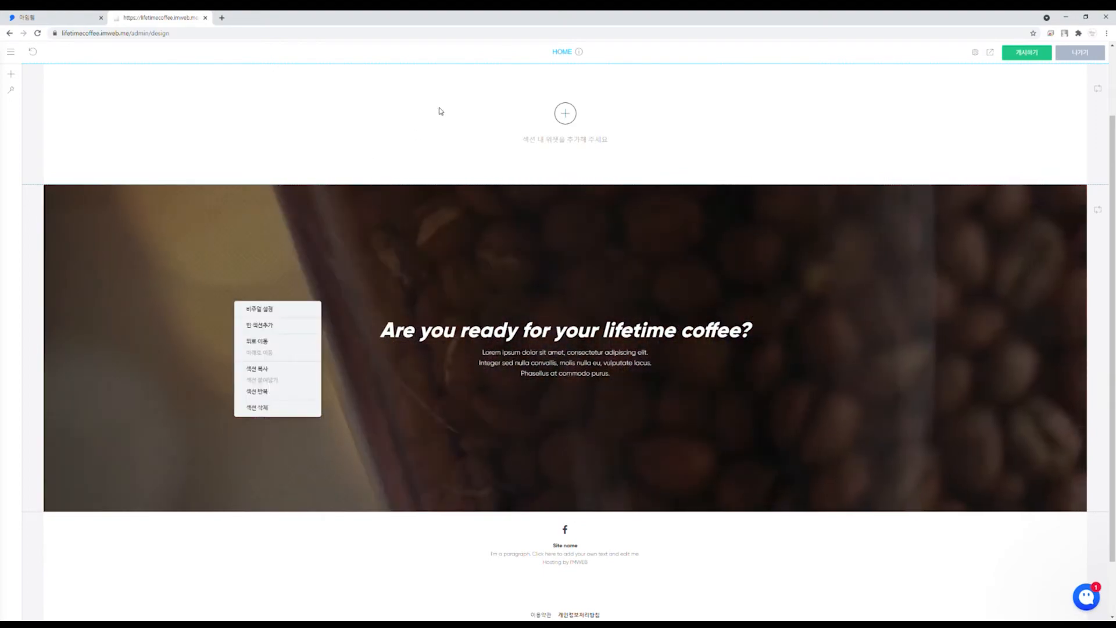
click(440, 110)
right_click(269, 303)
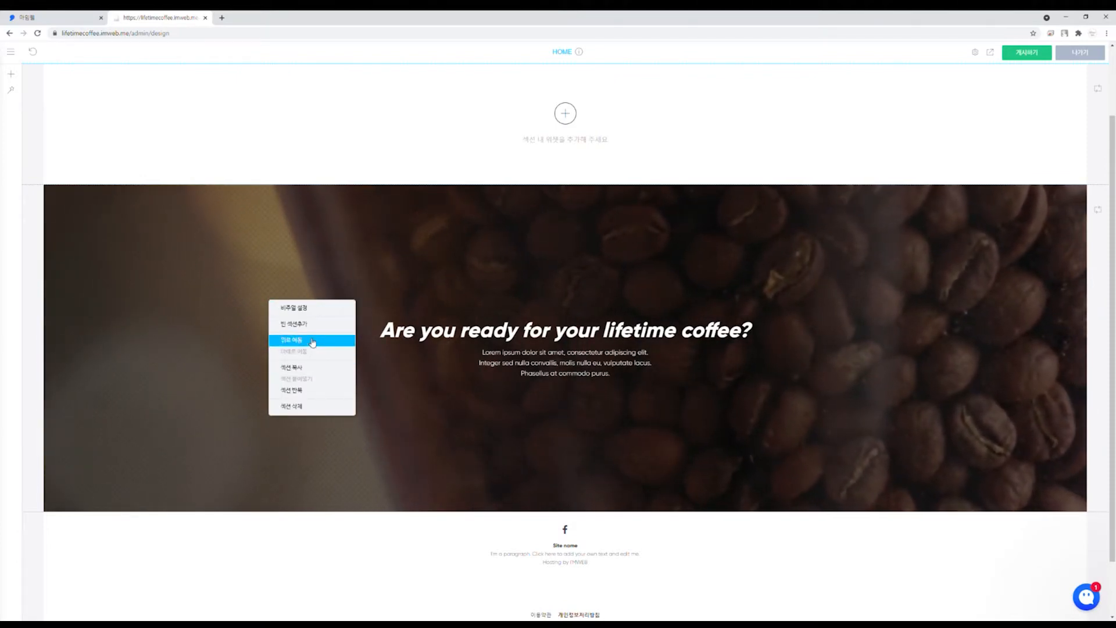
click(312, 342)
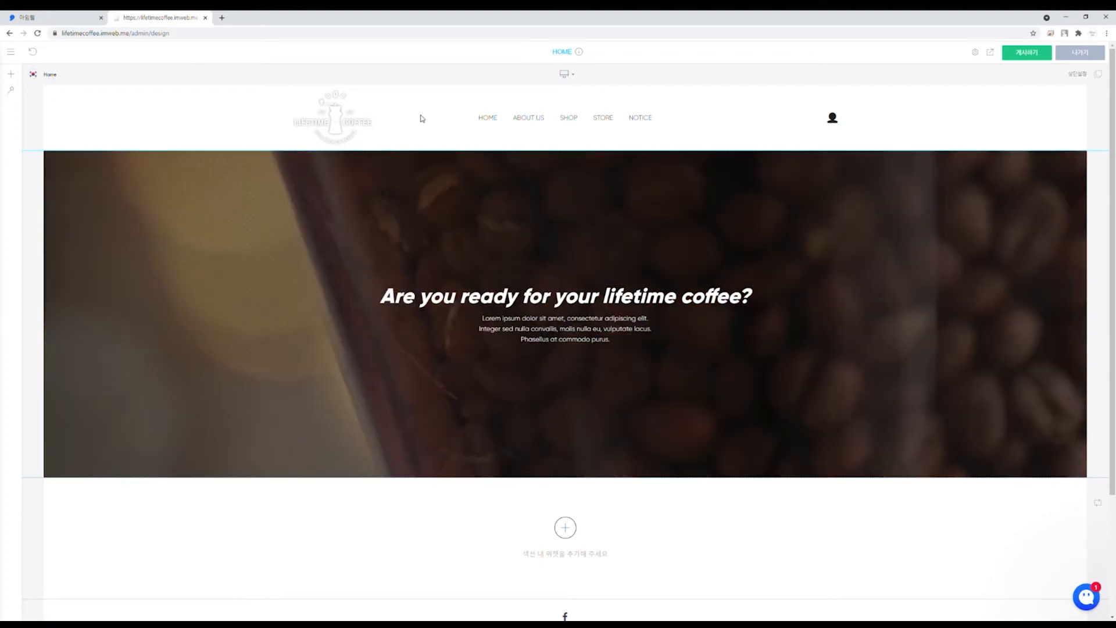
Step: Switch the header to a transparent overlay so it floats over the hero video
click(1101, 75)
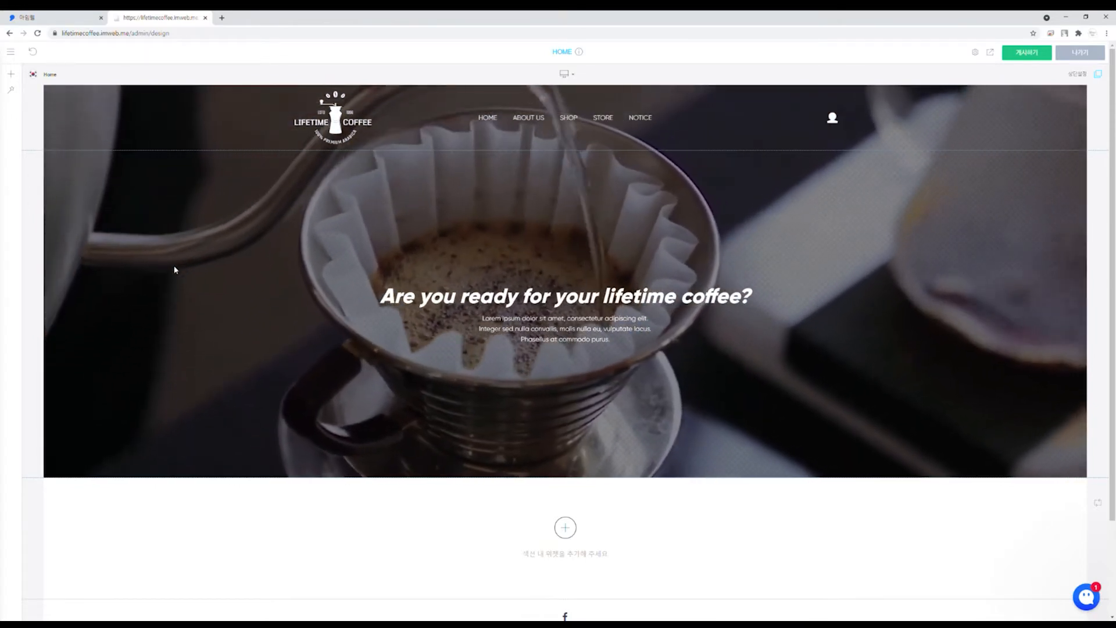
Step: Browse the visual, content and footer/menu section template categories in the Add Section panel
click(566, 529)
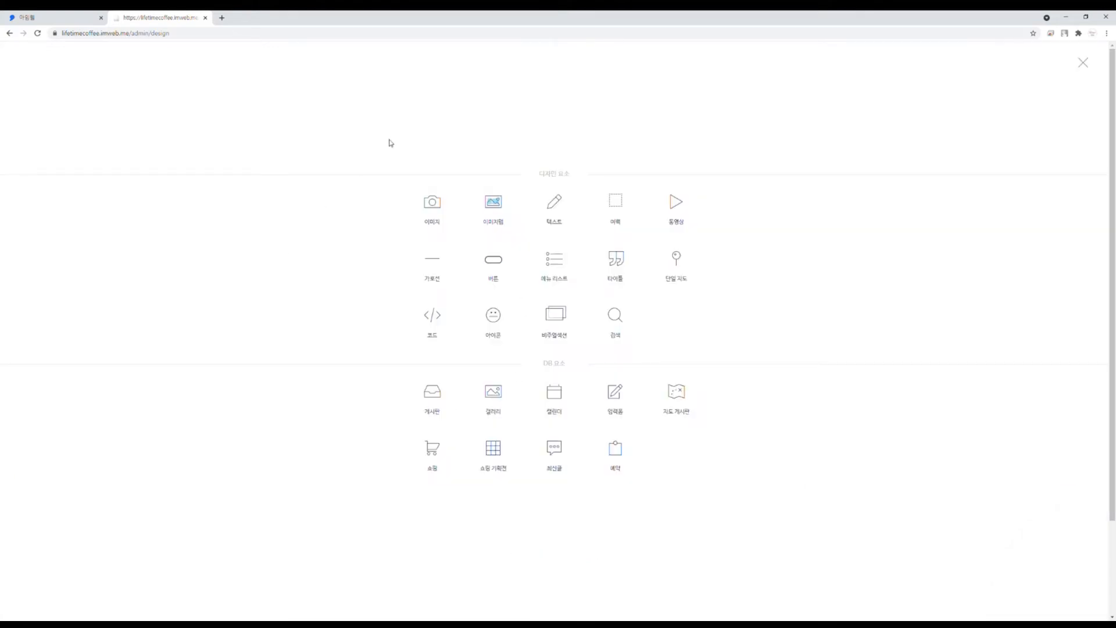
click(1084, 60)
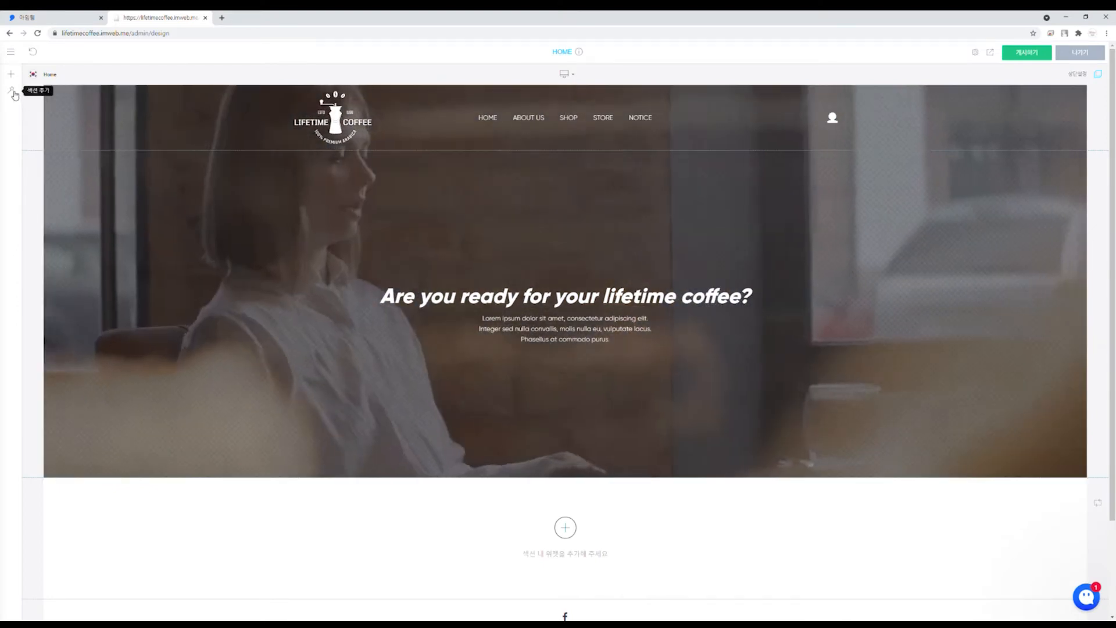
click(13, 92)
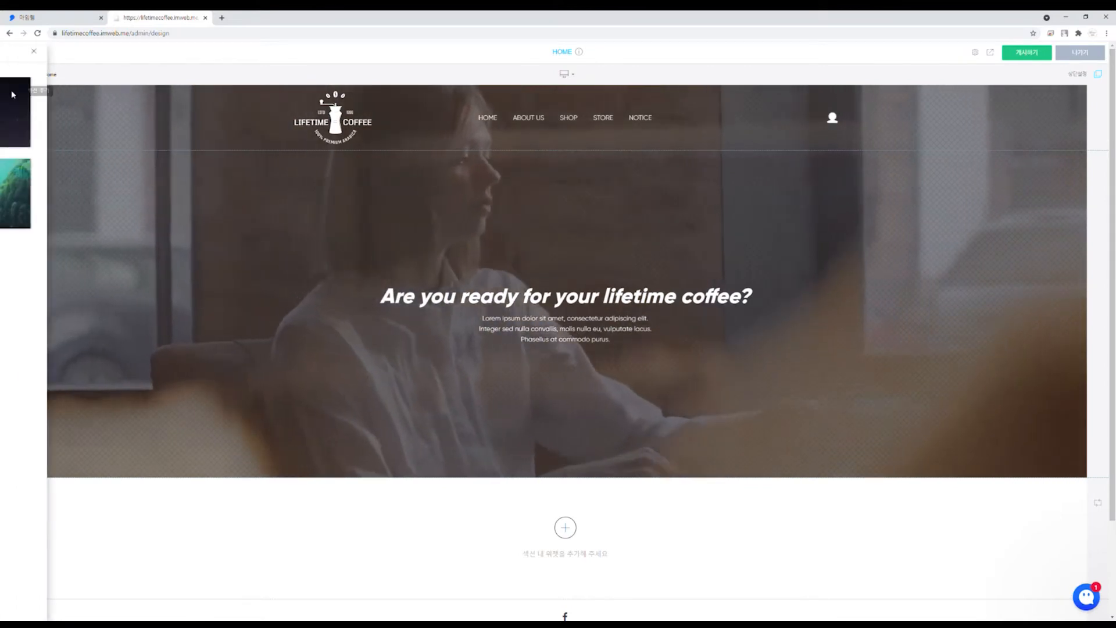
click(15, 81)
click(16, 92)
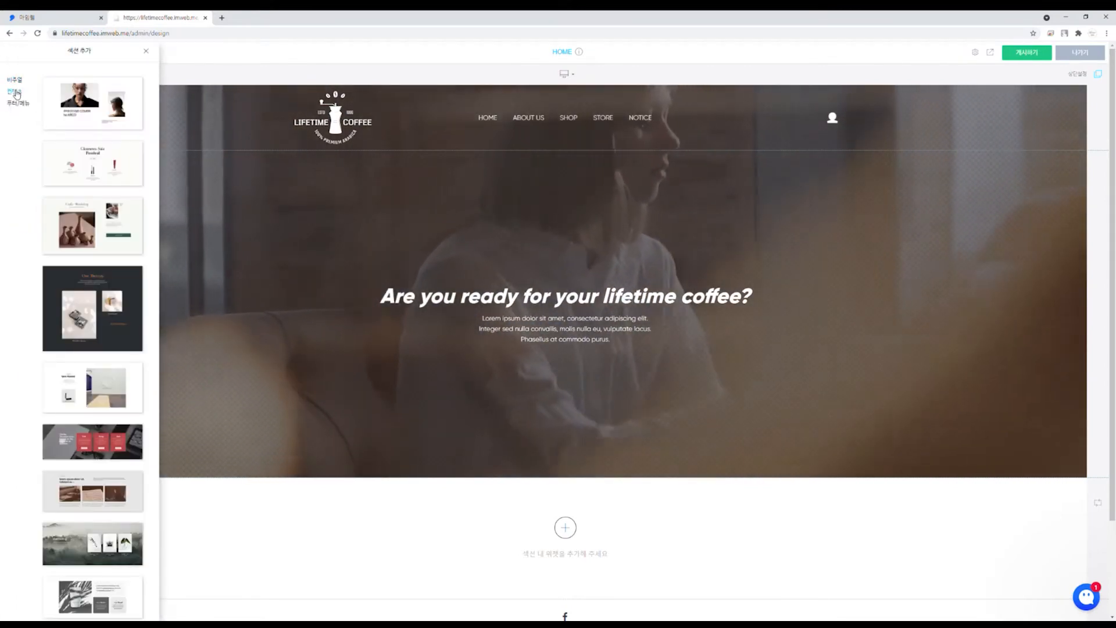
click(19, 104)
click(14, 92)
click(15, 80)
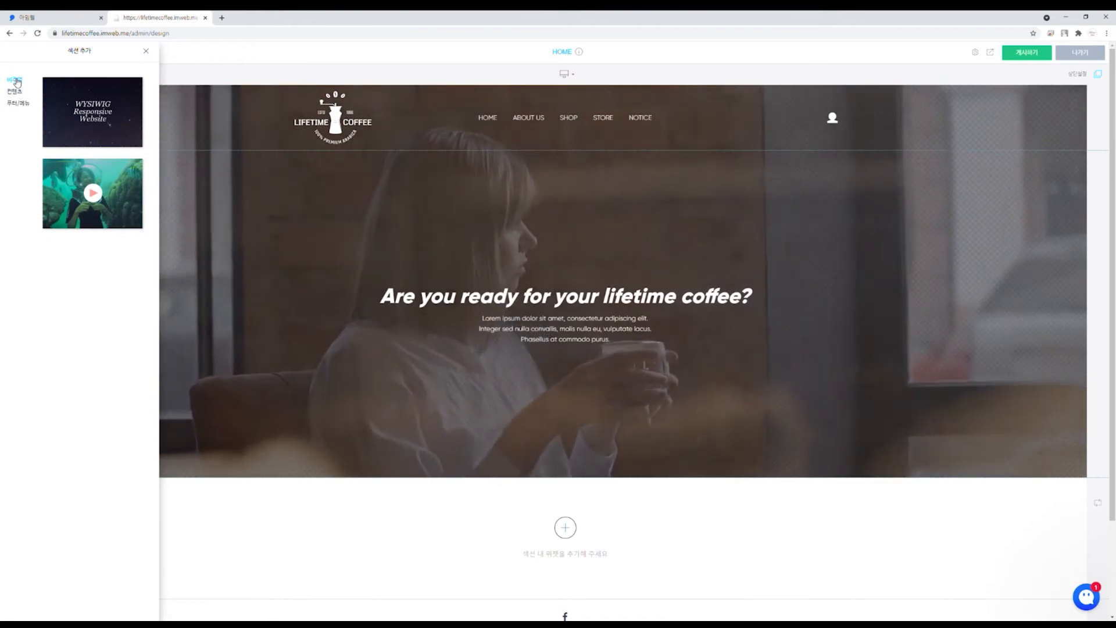
click(16, 92)
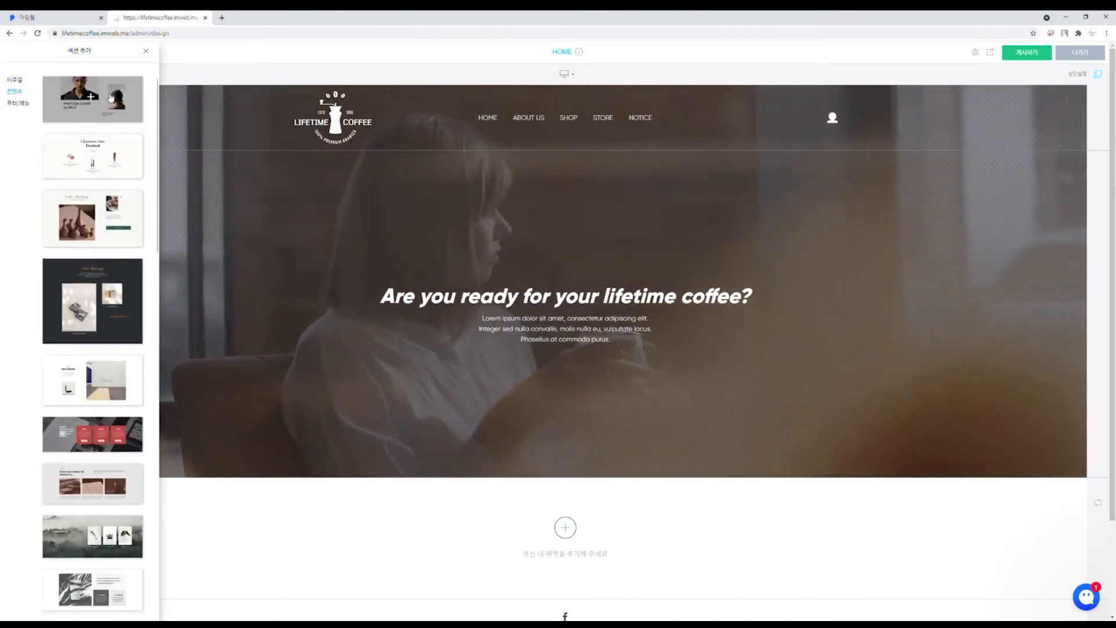
Step: Add the 컨텐츠 forest gallery template with a heading and three image cards
scroll(111, 97, down, 4)
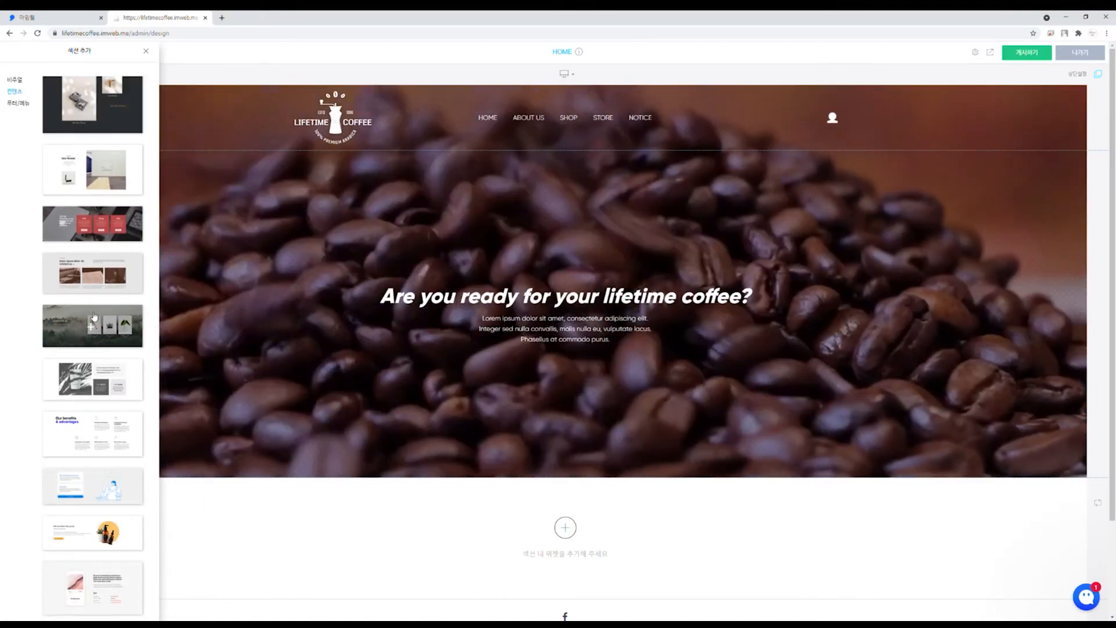
click(93, 317)
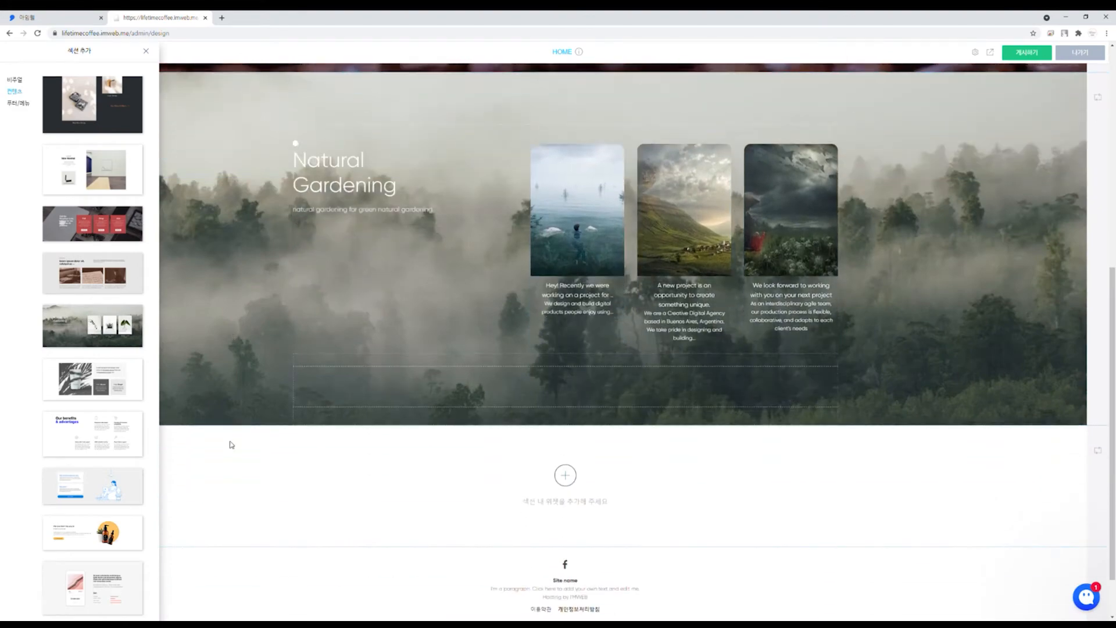
click(230, 441)
scroll(228, 443, up, 1)
scroll(228, 443, up, 5)
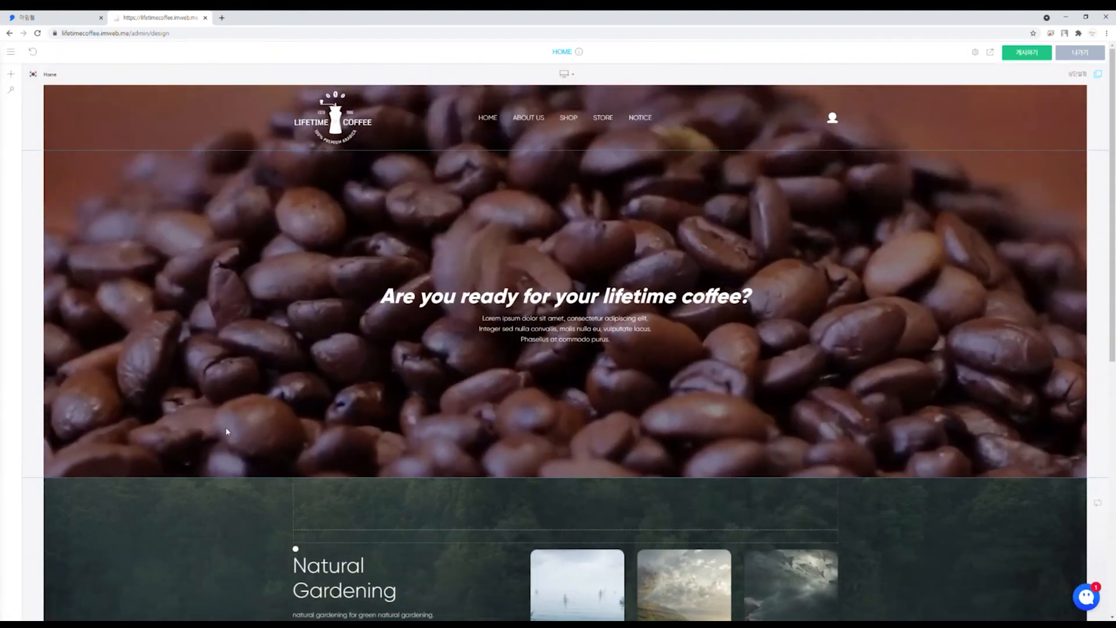
scroll(250, 240, down, 5)
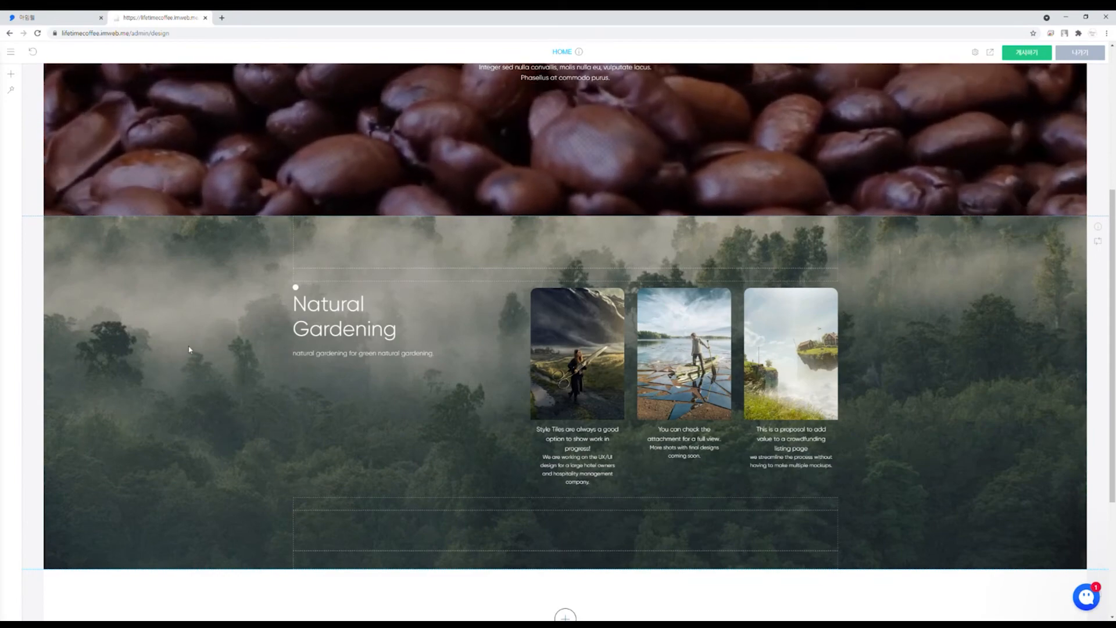
scroll(189, 349, up, 5)
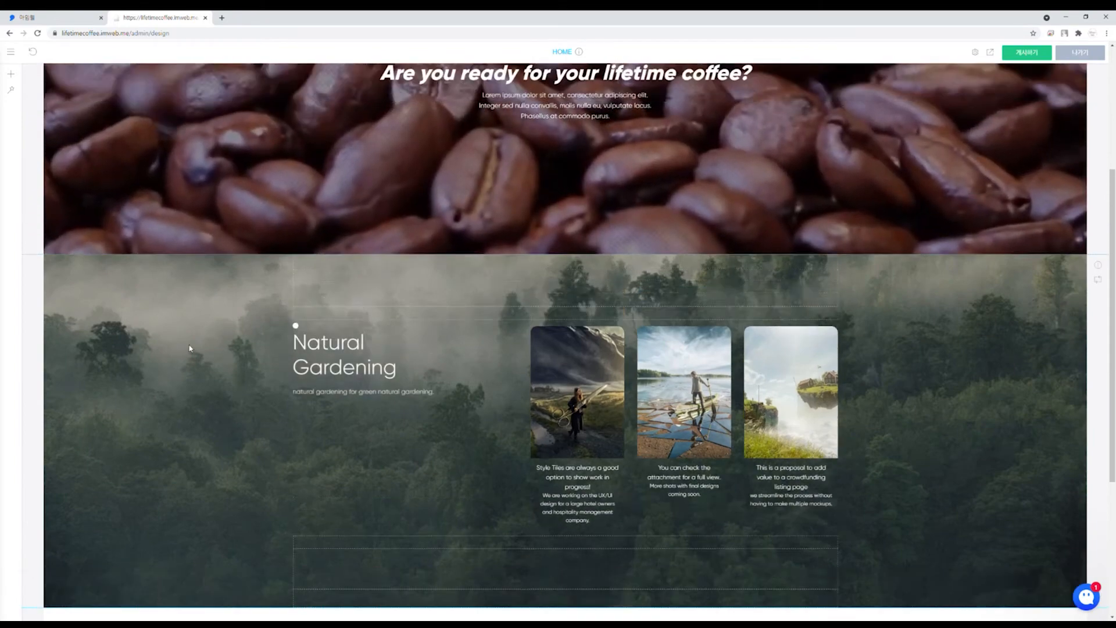
scroll(189, 347, down, 5)
scroll(189, 347, down, 1)
scroll(189, 347, up, 1)
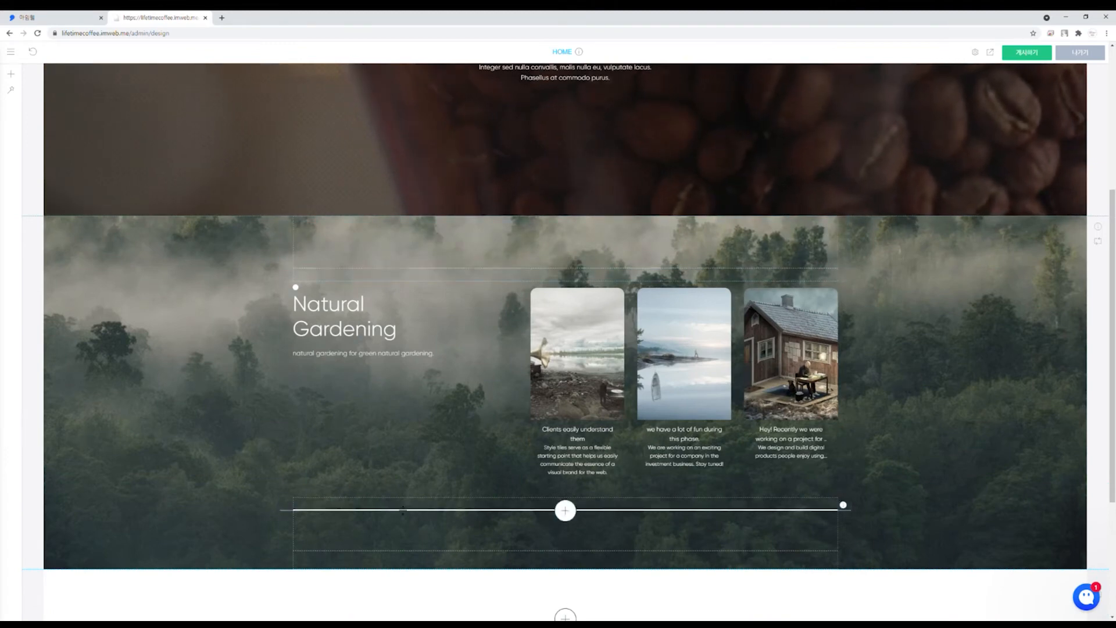
Step: Delete the top and bottom empty spacers from the forest section
right_click(417, 239)
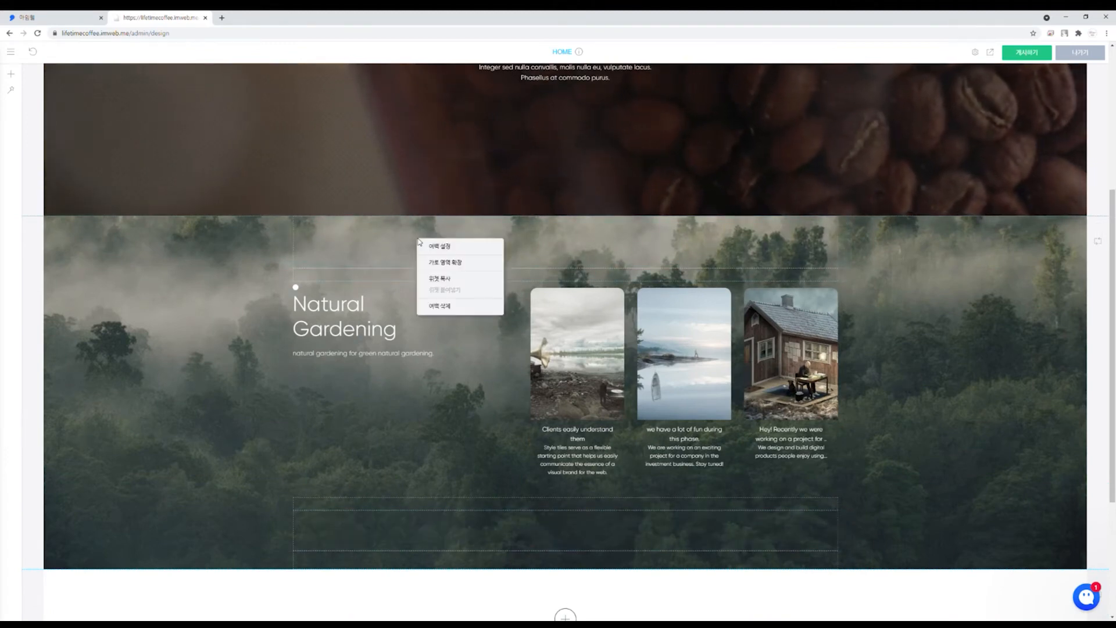
click(442, 306)
click(591, 118)
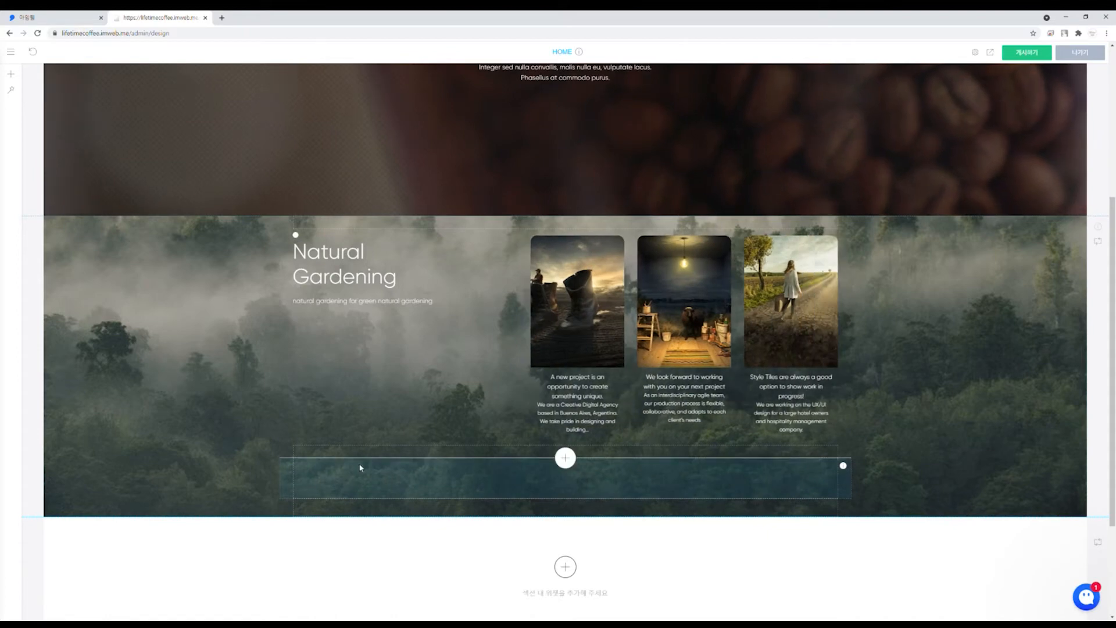
right_click(357, 470)
click(593, 118)
right_click(388, 472)
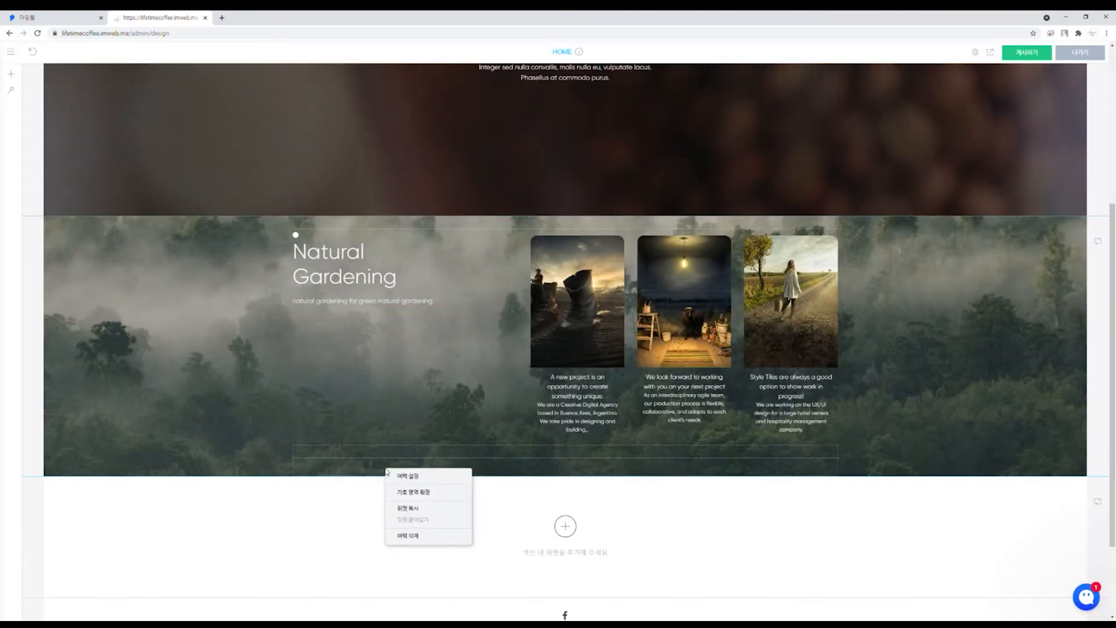
click(414, 533)
click(593, 117)
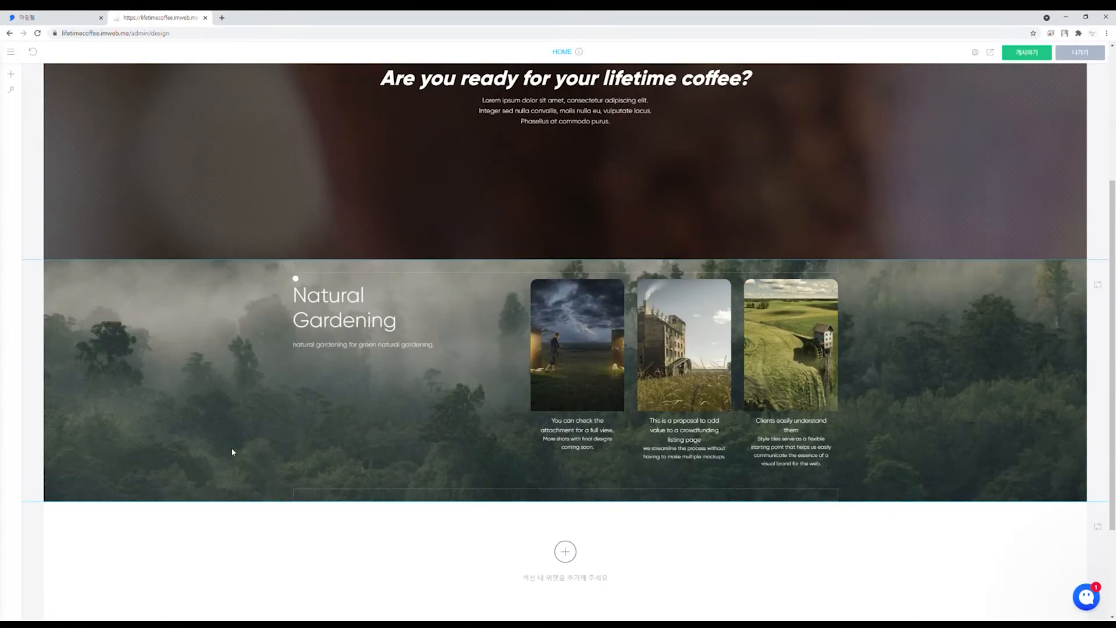
Step: Replace the Natural Gardening heading and caption with the pasted Premium Coffee copy
scroll(243, 524, down, 1)
double_click(355, 279)
key(ctrl+a)
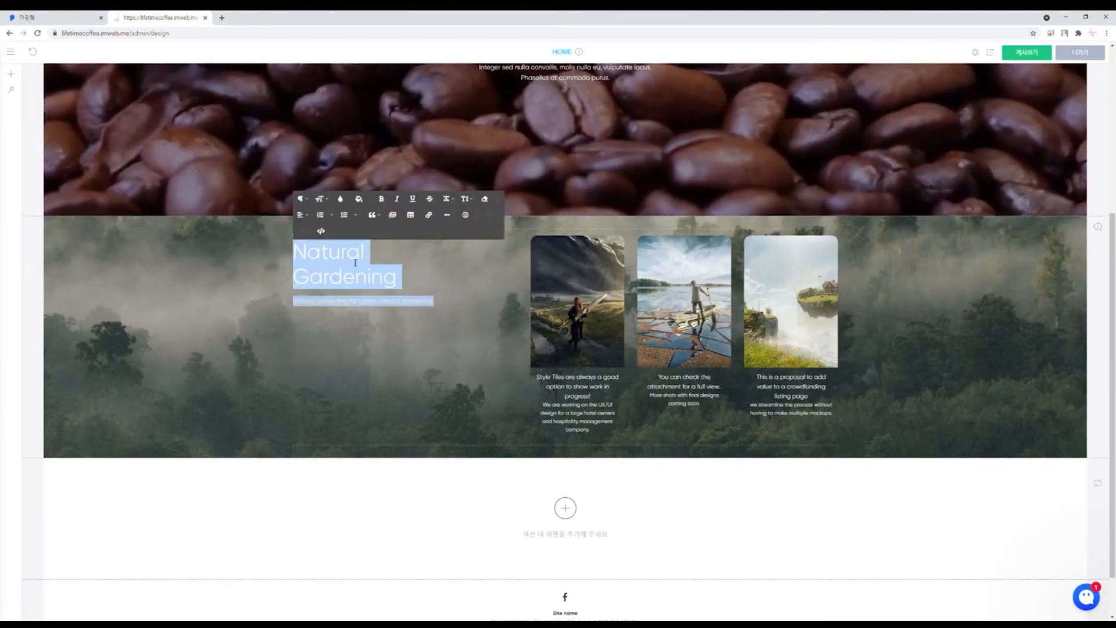
text(Premium Coffee Coffee blending, Which finds the most delicious combination of more than 100,000 kinds of coff flavors and scents, and coffee appraisers' skilled techniques, measured the harmony of taste and aroma and led to the advantages of coffee.)
click(152, 375)
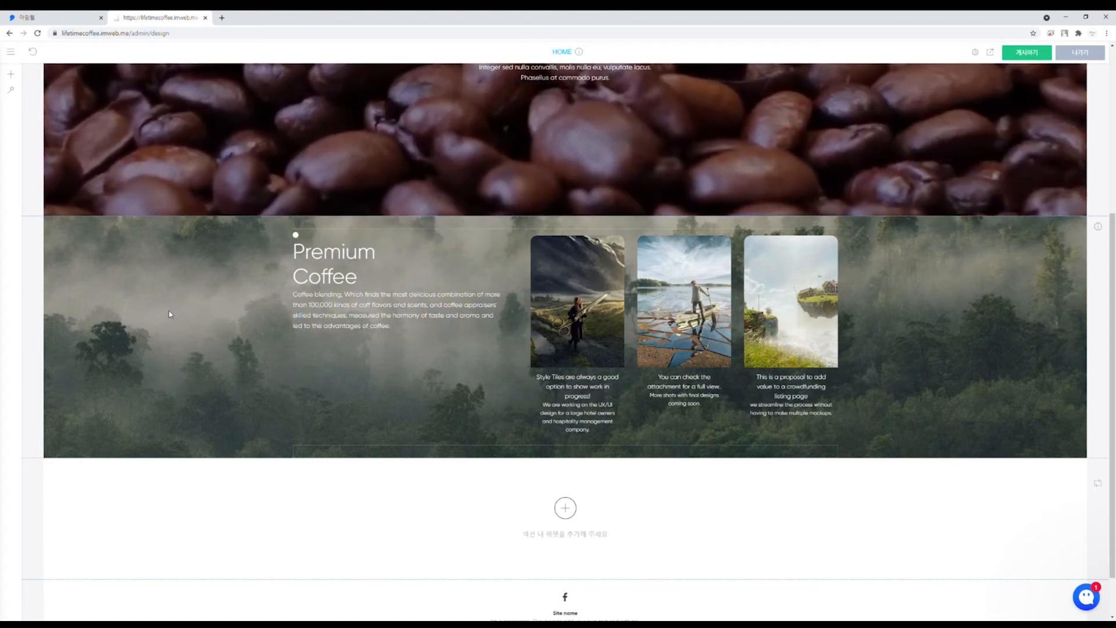
Step: Check the forest section's background image options and close the settings unchanged
right_click(180, 323)
click(190, 326)
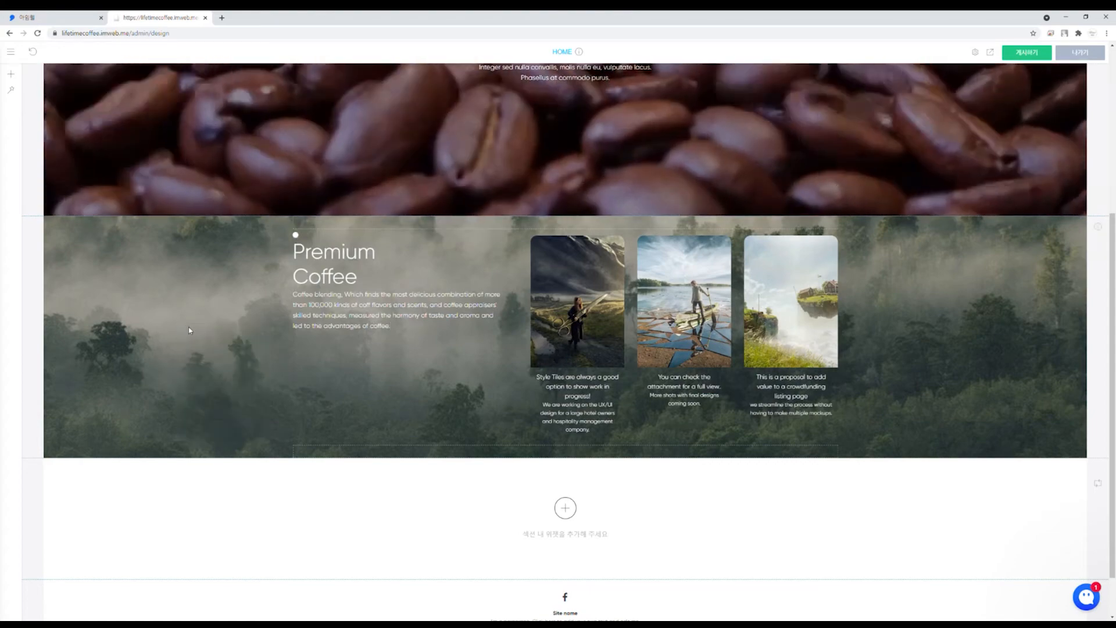
click(415, 249)
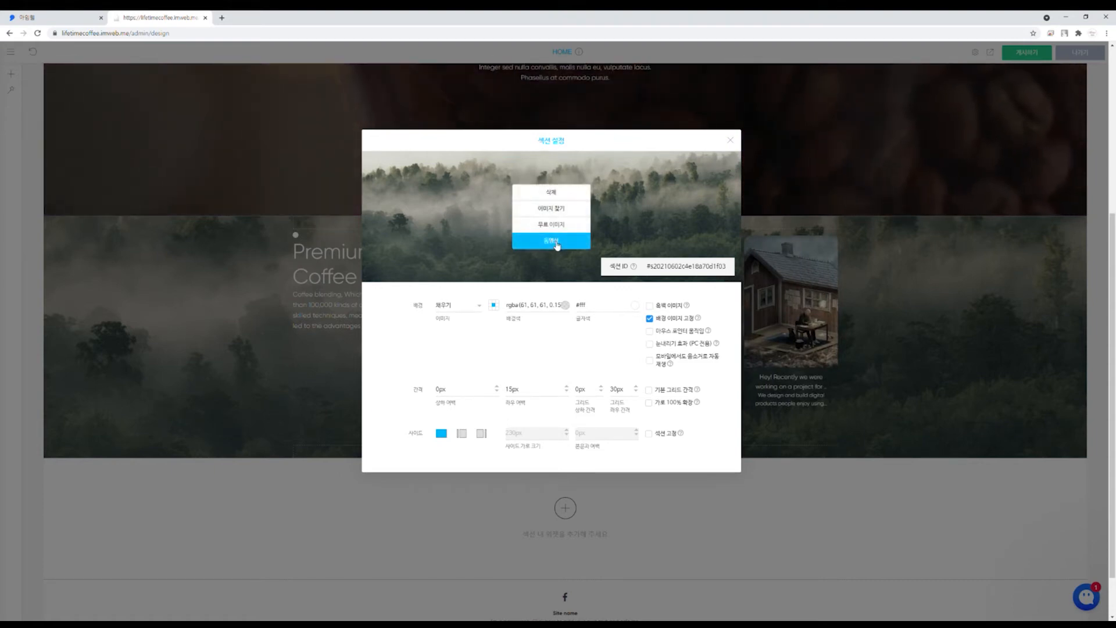
click(734, 142)
scroll(235, 315, up, 3)
scroll(171, 537, up, 2)
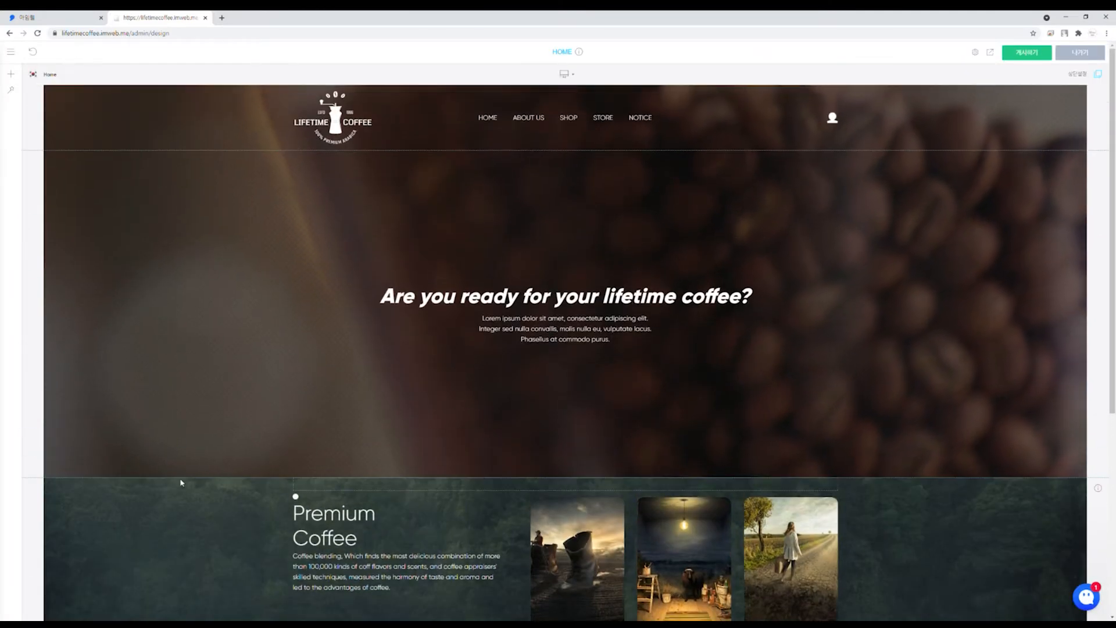
scroll(163, 536, down, 2)
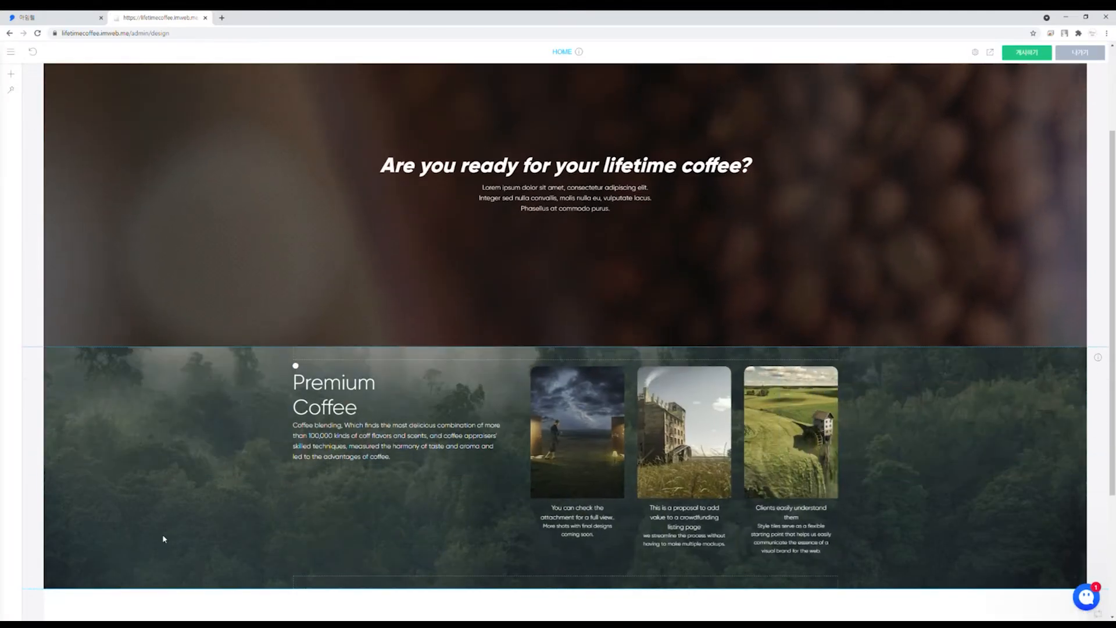
scroll(159, 523, up, 2)
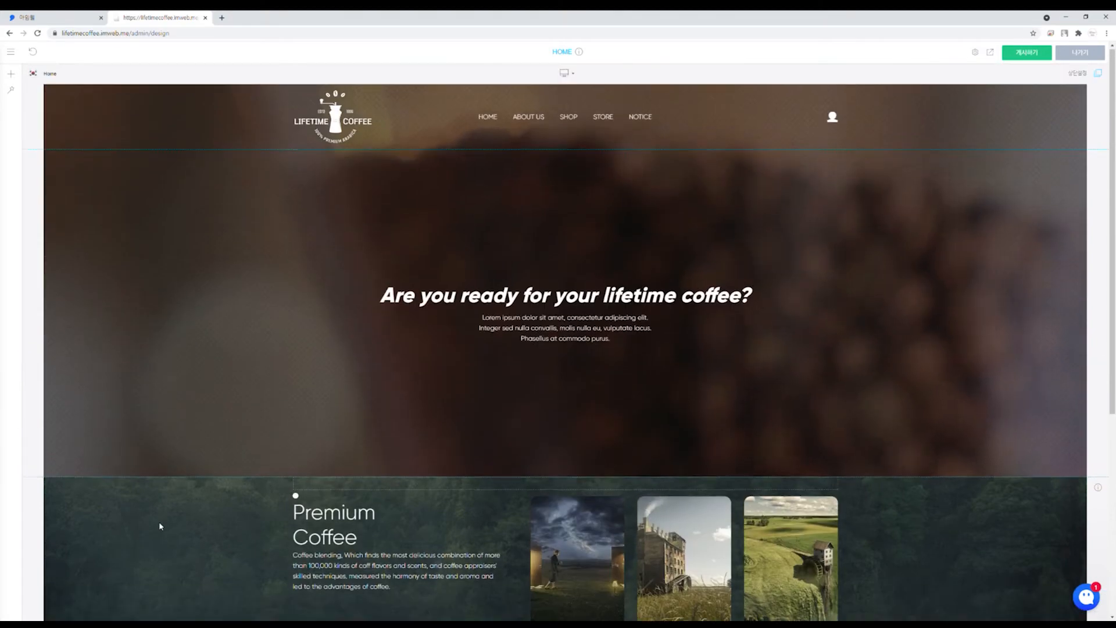
scroll(170, 503, down, 3)
scroll(171, 491, down, 1)
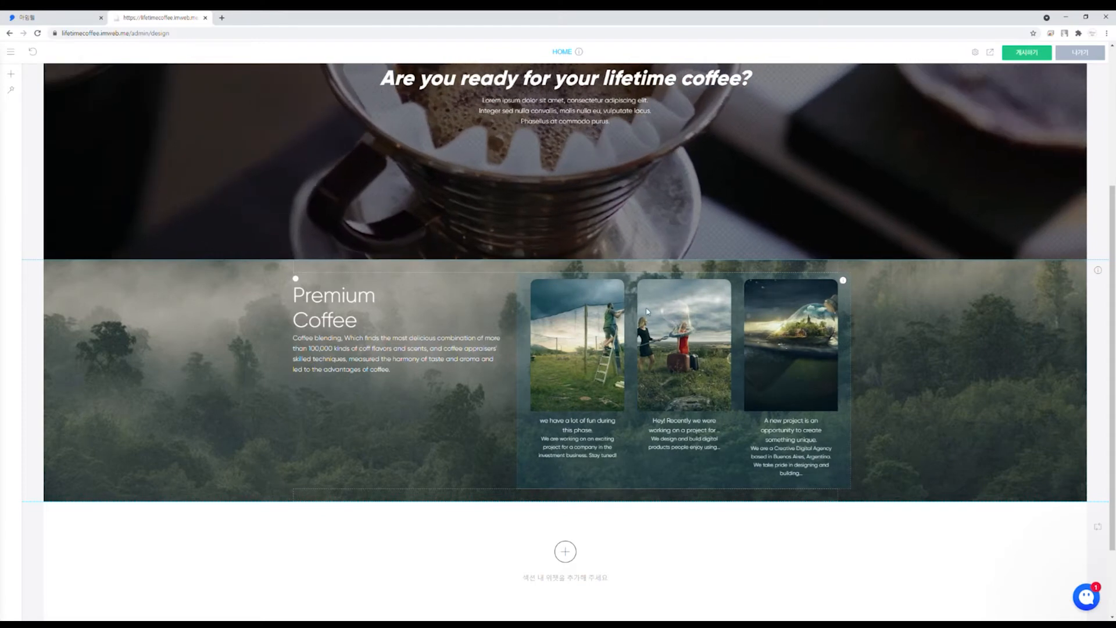
Step: Add coffee images and a pasted YouTube video to the Premium Coffee image card gallery
right_click(586, 347)
click(619, 351)
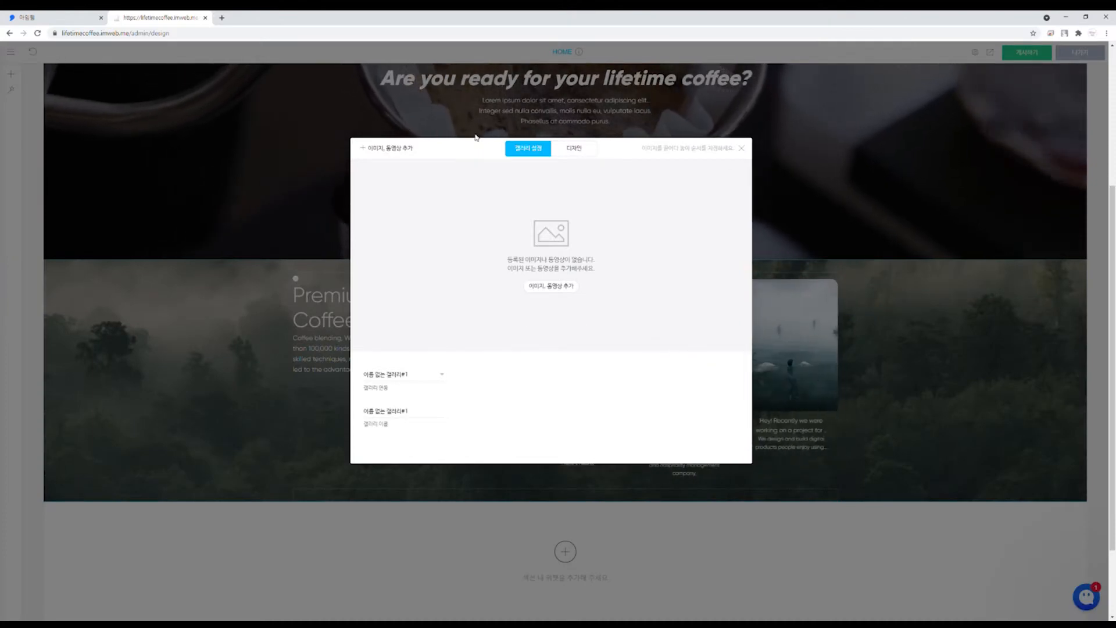
click(554, 286)
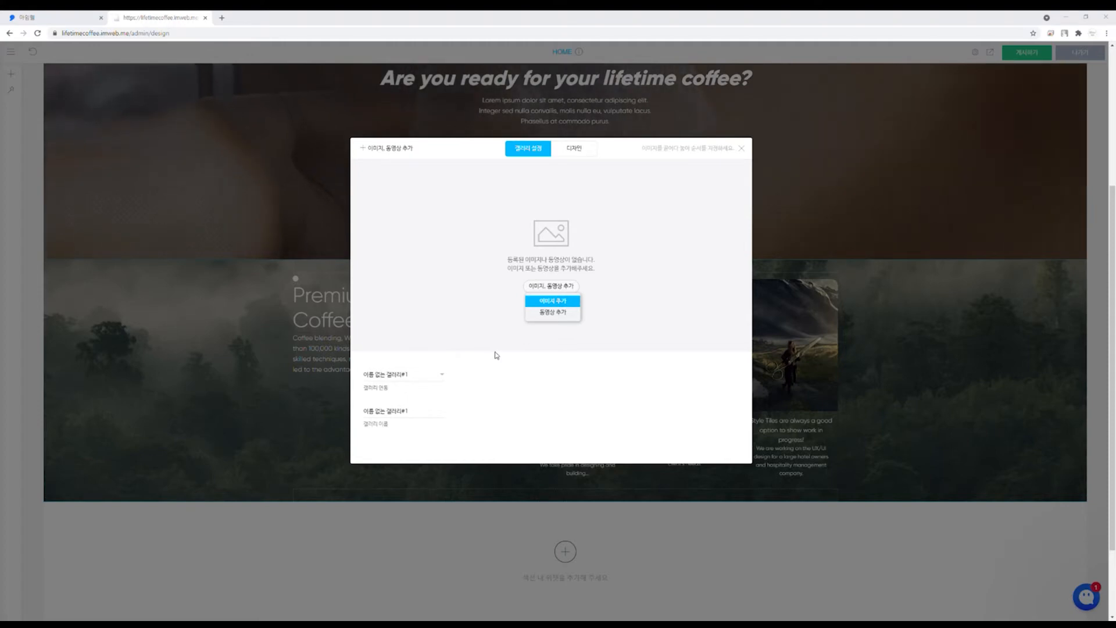
click(485, 314)
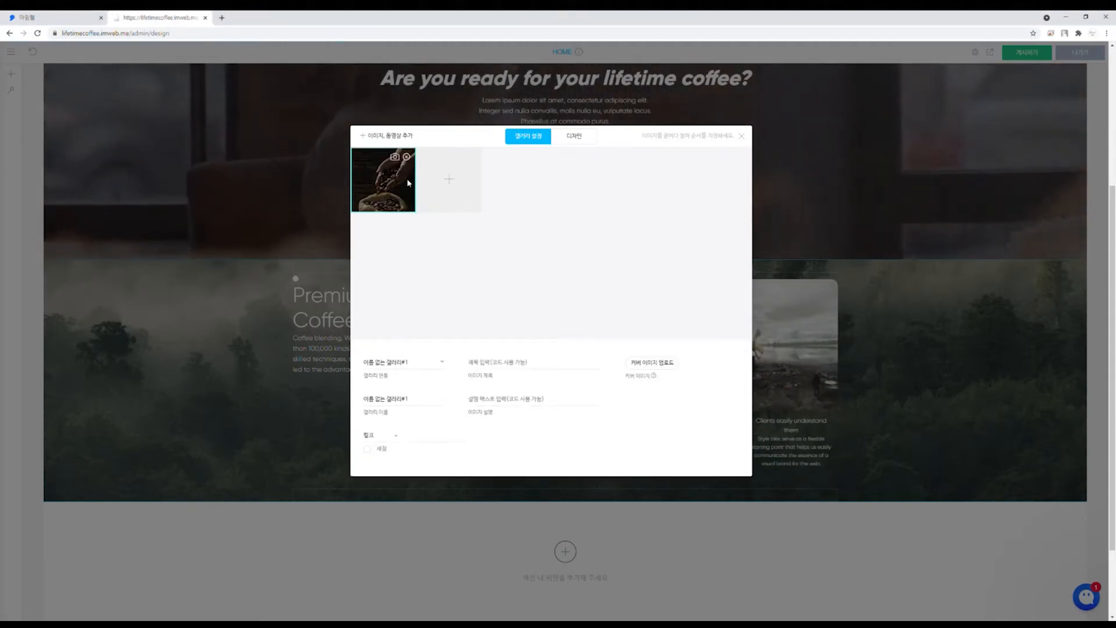
mouse_move(470, 188)
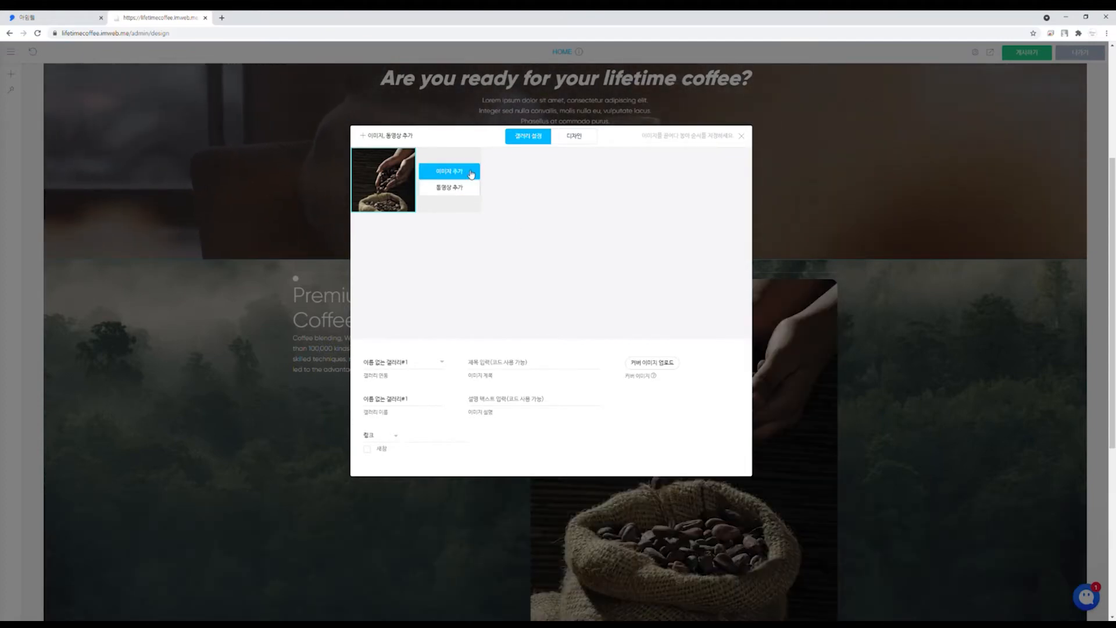
click(459, 189)
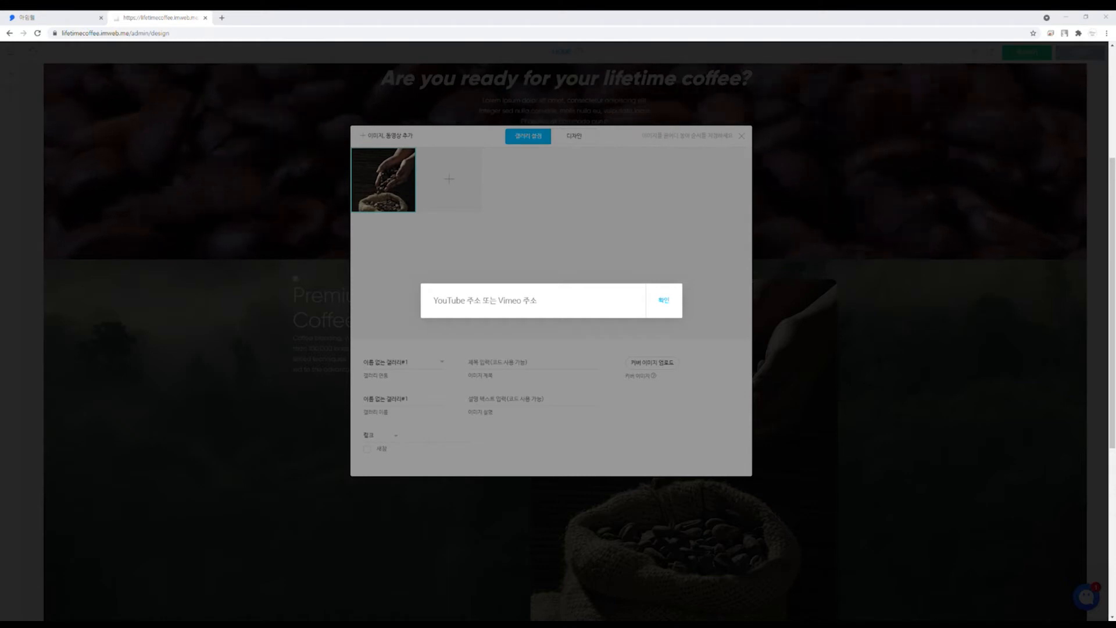
text(https://youtu.be/Qv4-ovp91Ek)
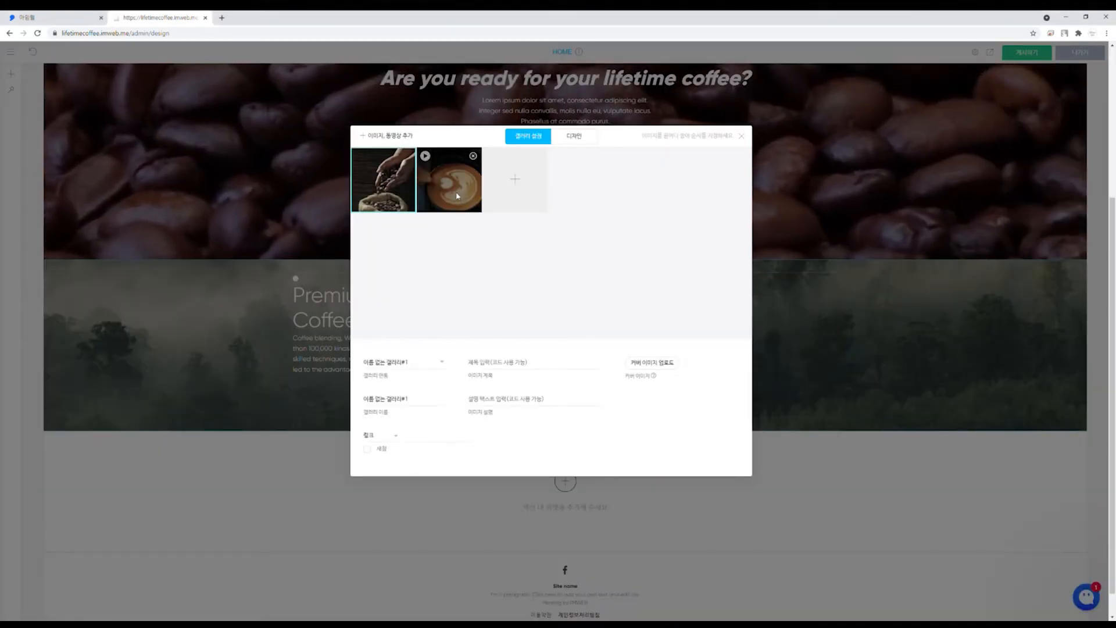
click(515, 179)
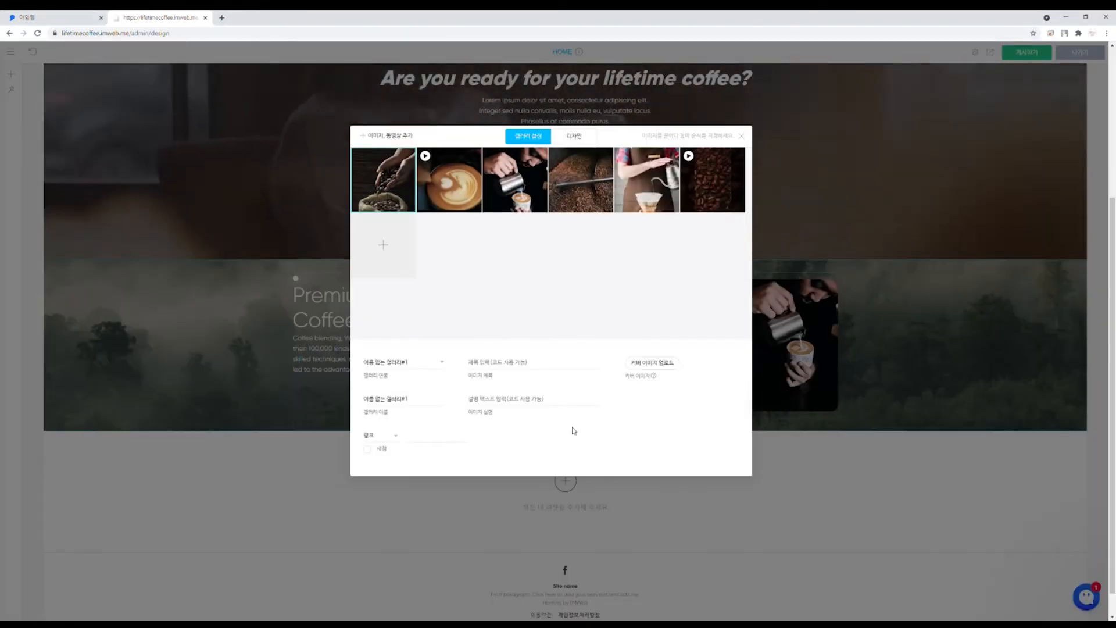
Step: Review other gallery designs, keep the current layout, and close the gallery settings
click(582, 137)
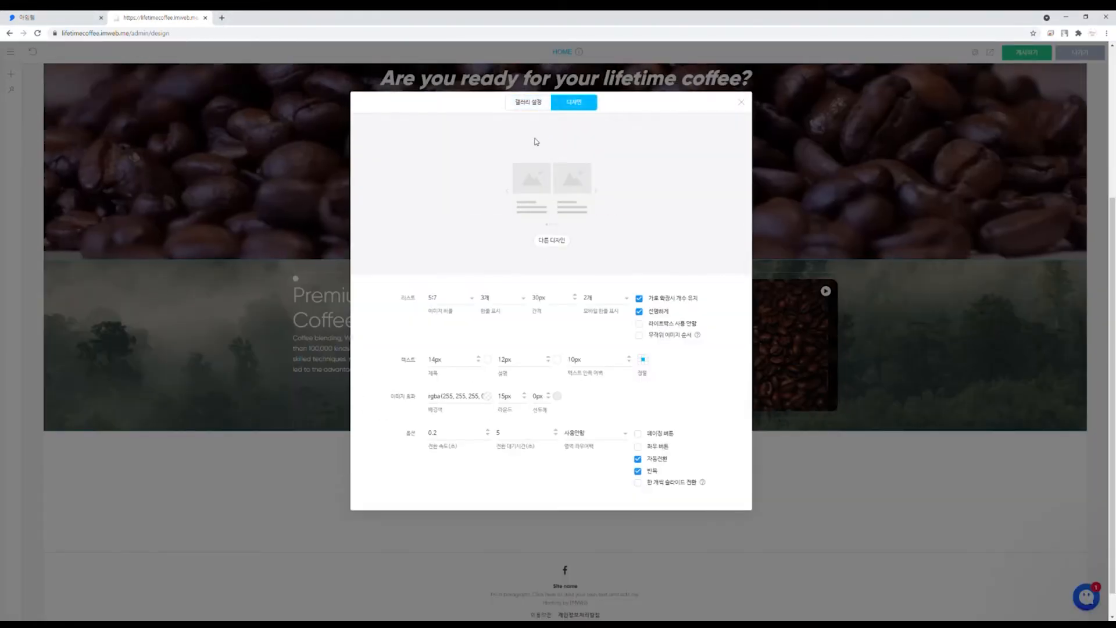
click(550, 244)
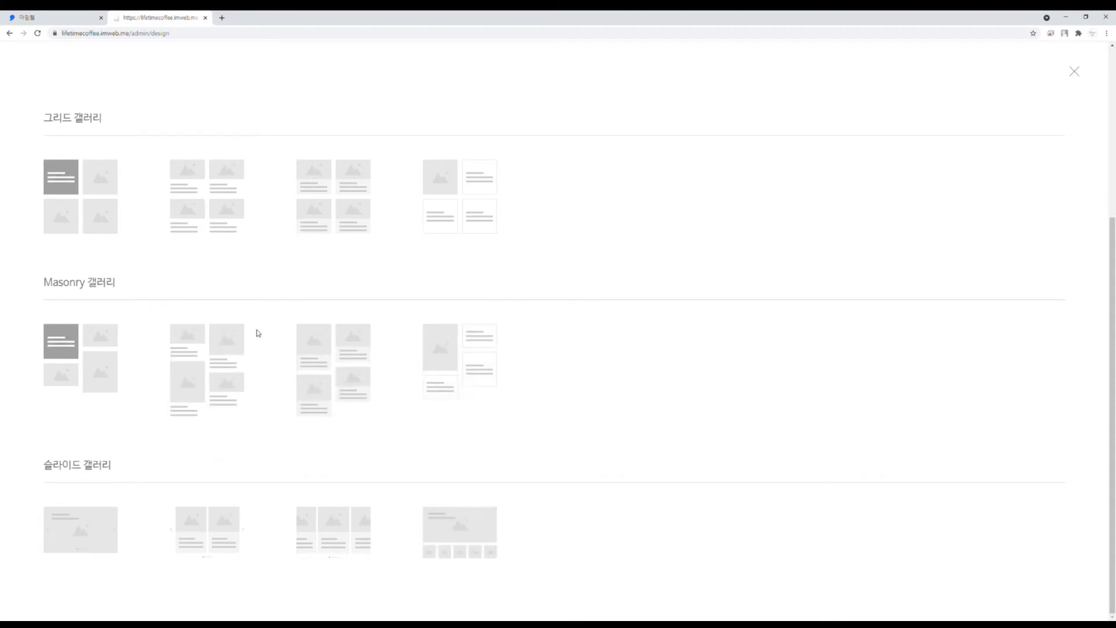
click(1075, 73)
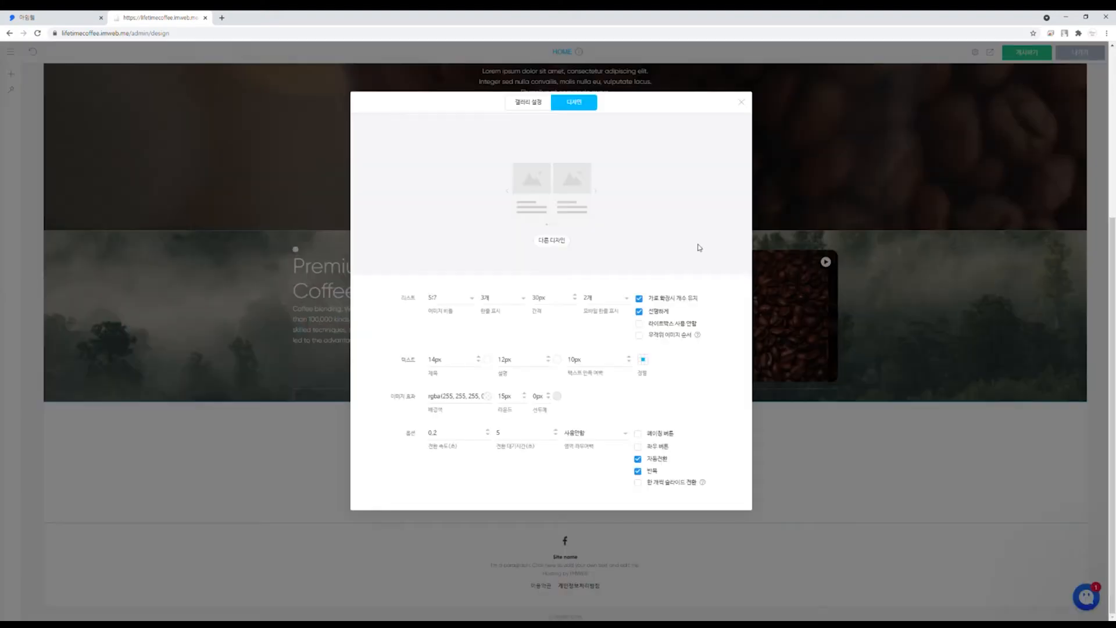
click(741, 103)
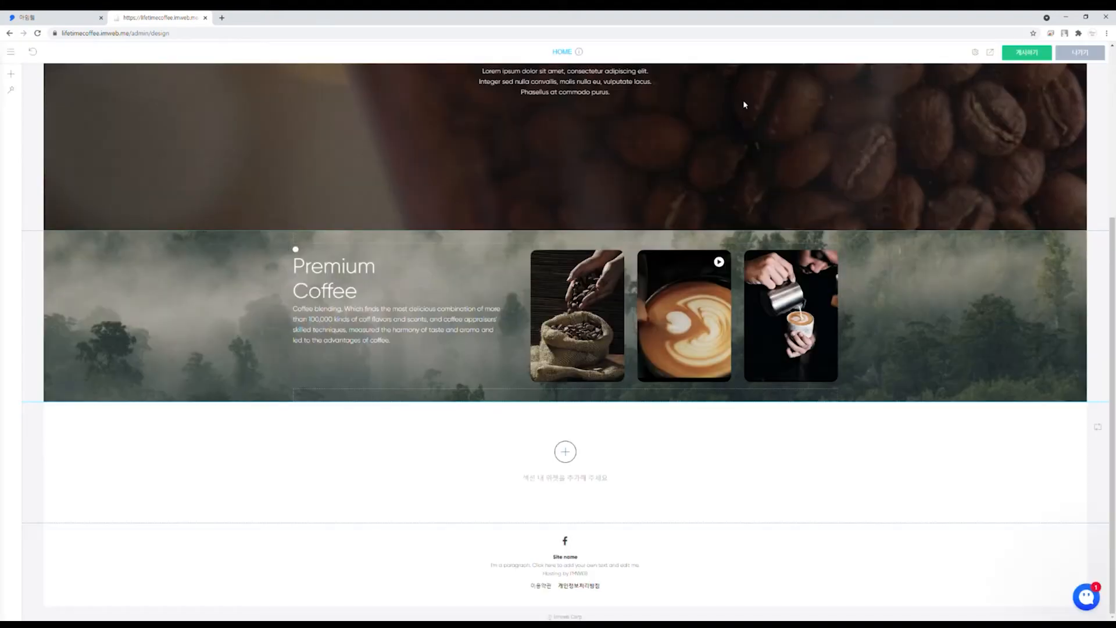
scroll(866, 460, up, 1)
scroll(877, 447, up, 2)
scroll(569, 544, down, 1)
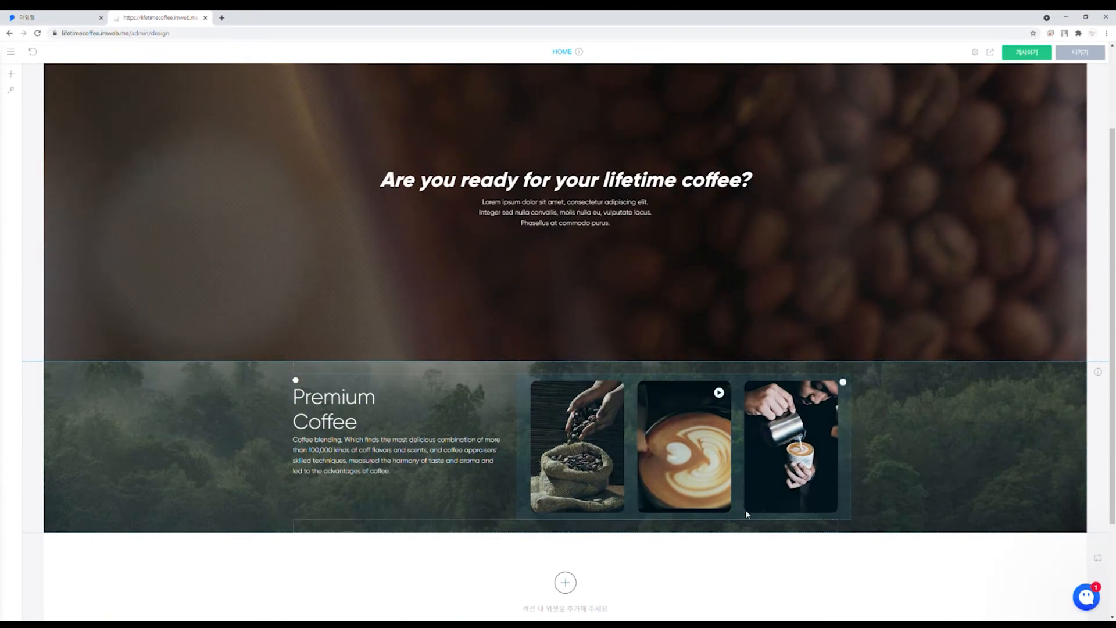
scroll(936, 505, up, 2)
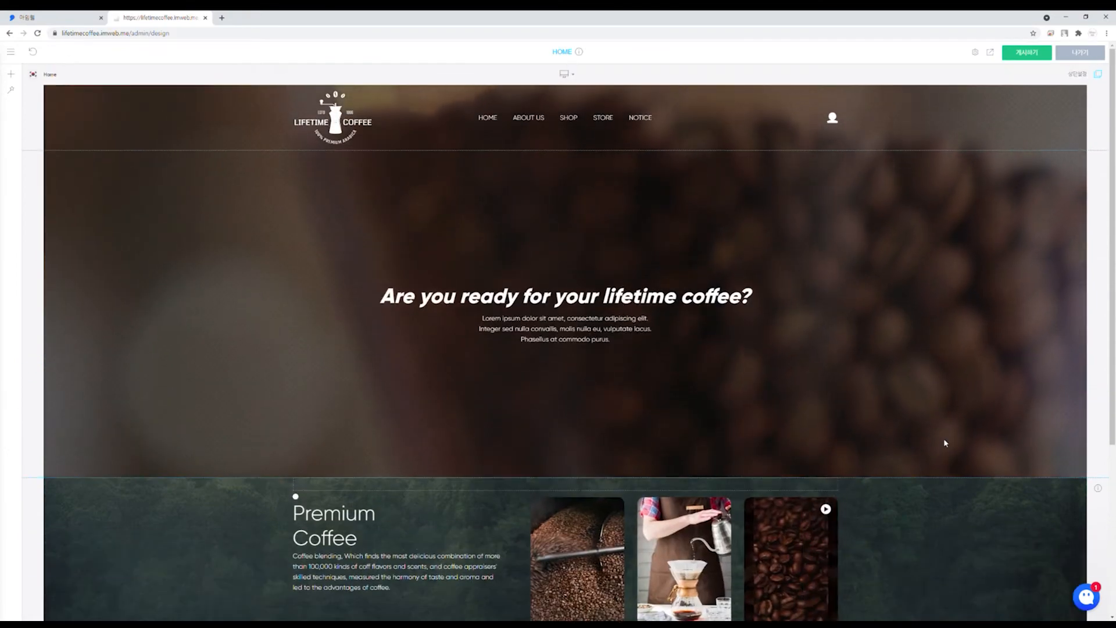
scroll(944, 443, down, 3)
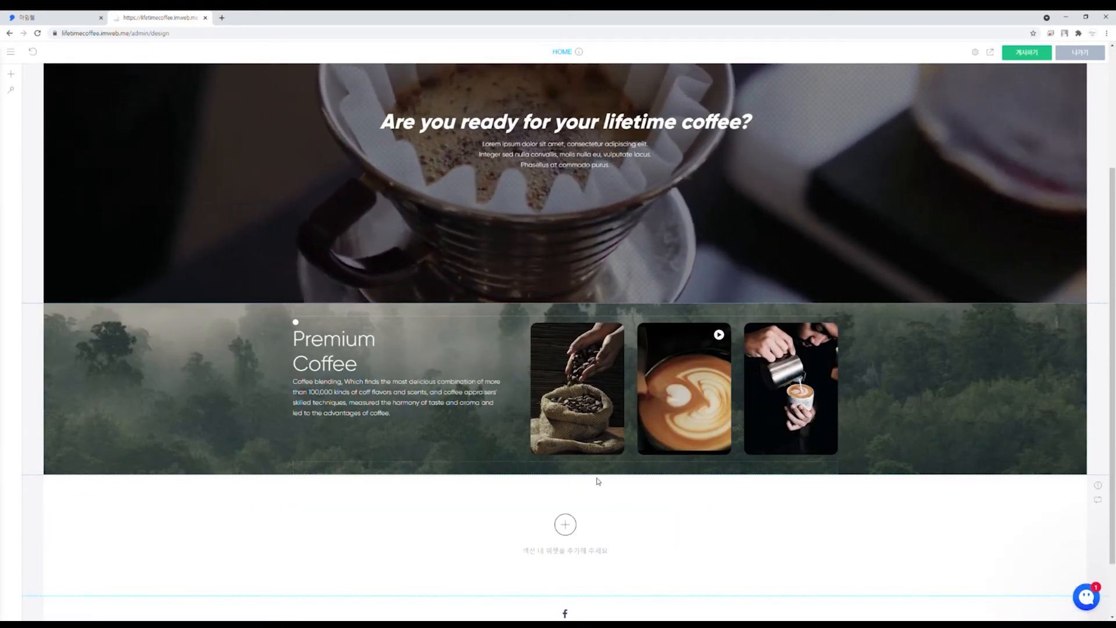
Step: Add the product-with-bottles 'We love them like you do' section template
click(12, 91)
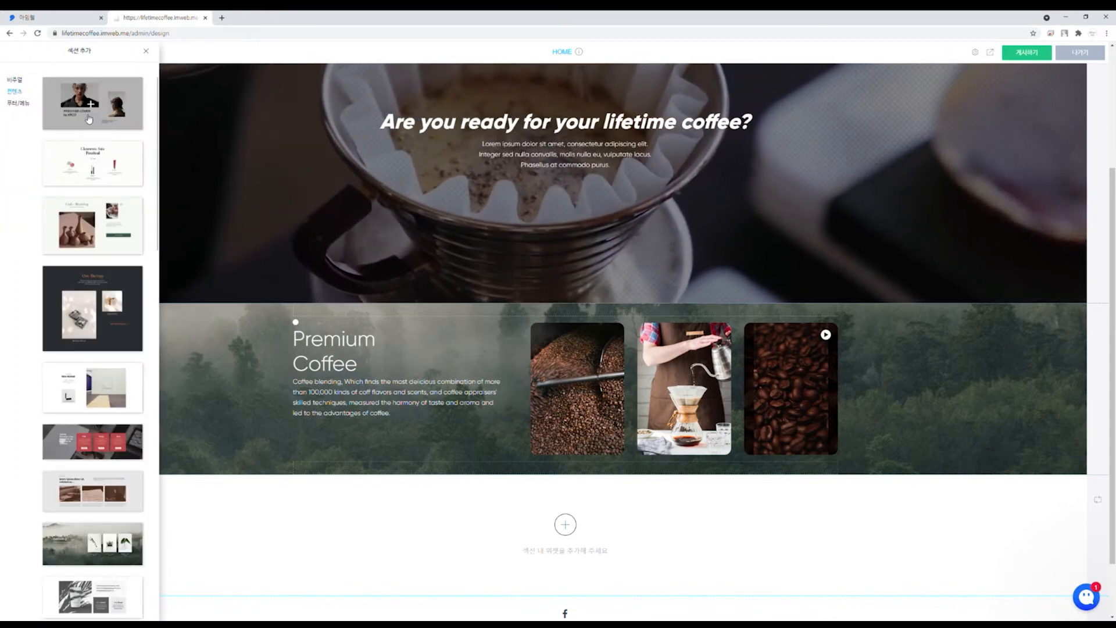
scroll(67, 319, down, 7)
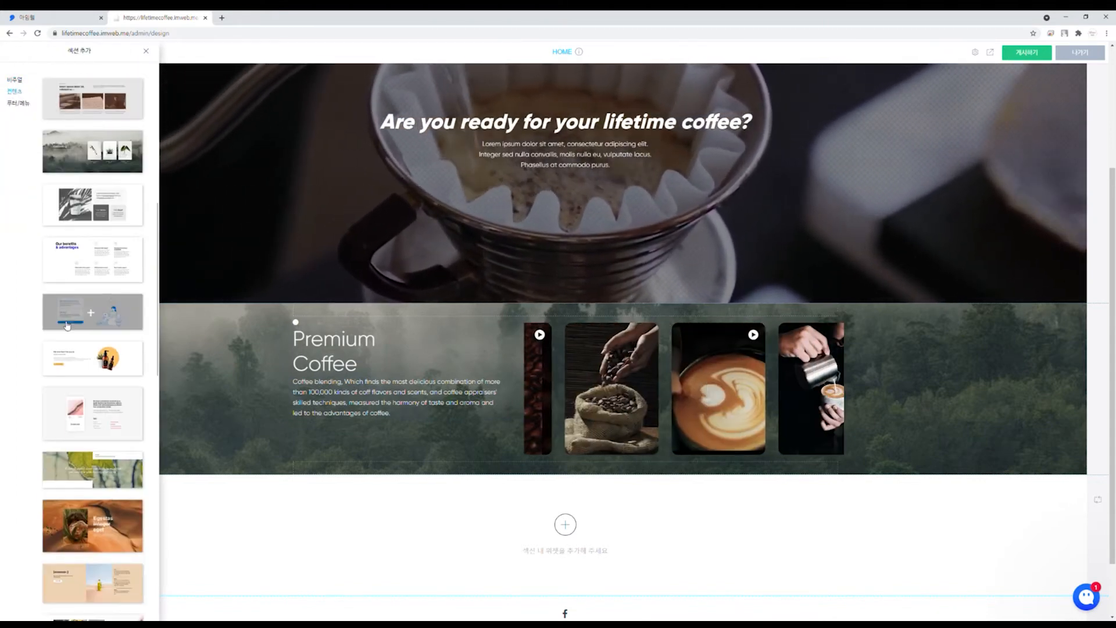
click(87, 358)
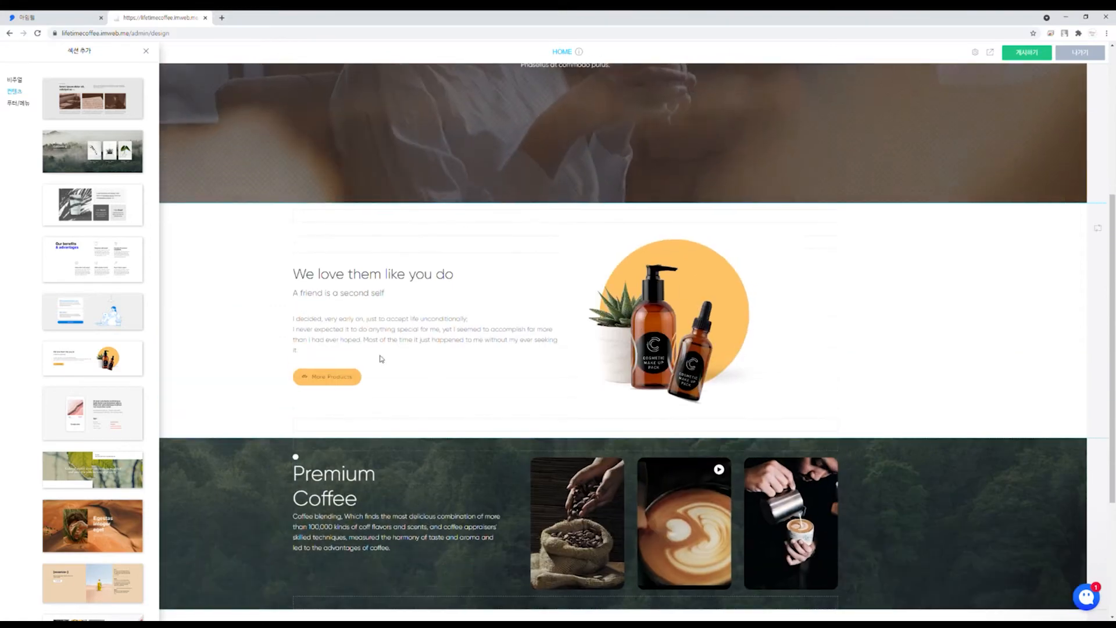
click(220, 312)
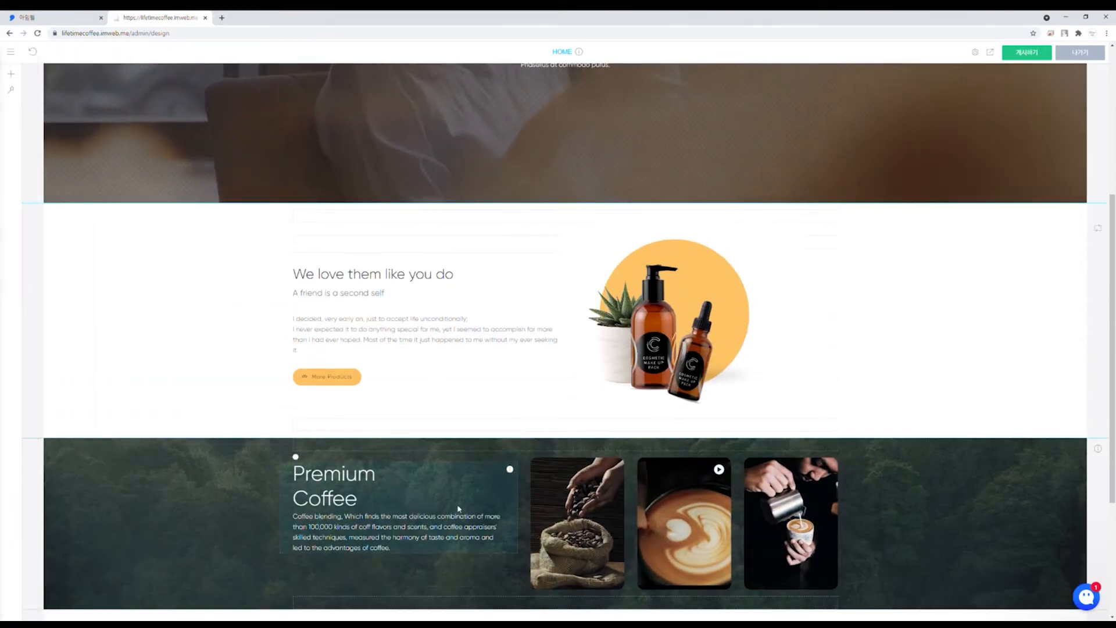
Step: Move the Premium Coffee section above the new product section with 위로 이동
scroll(331, 490, down, 2)
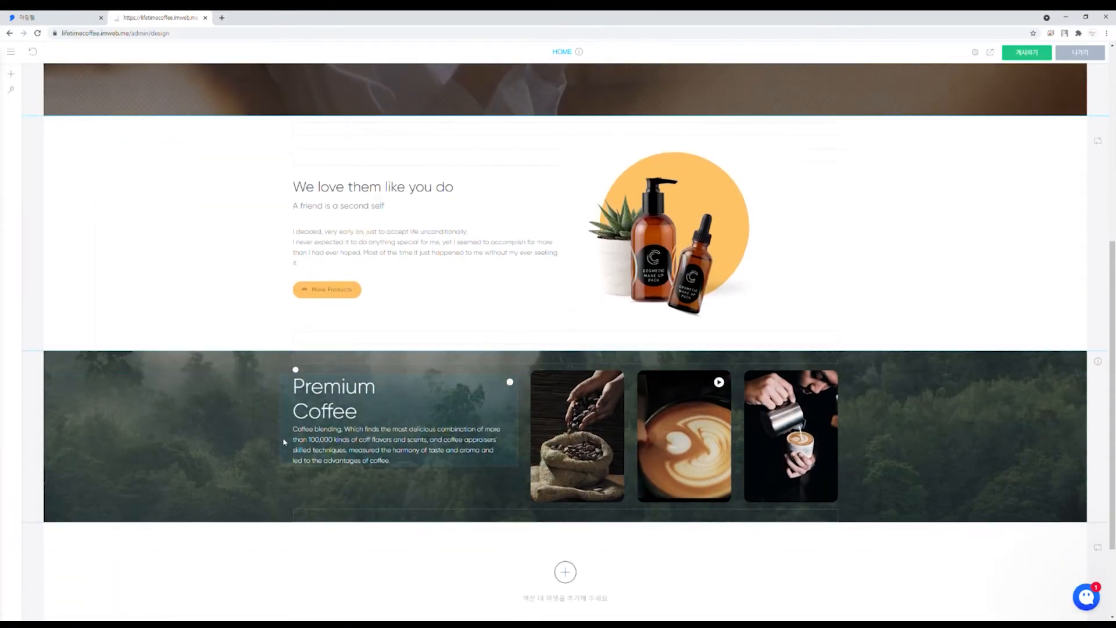
scroll(282, 437, up, 3)
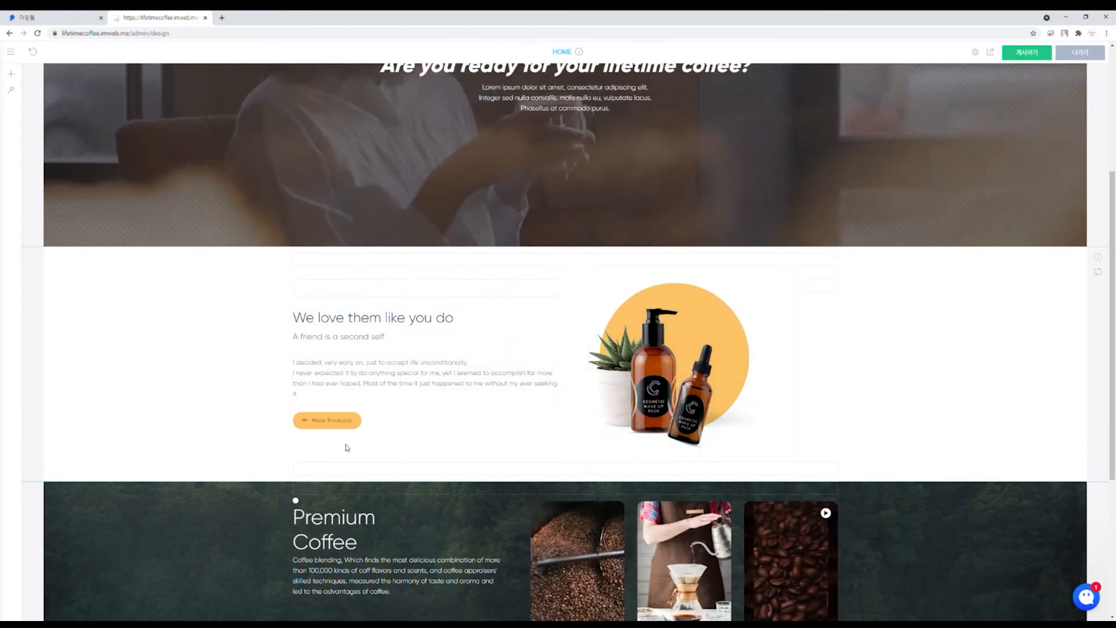
scroll(246, 456, down, 2)
right_click(246, 429)
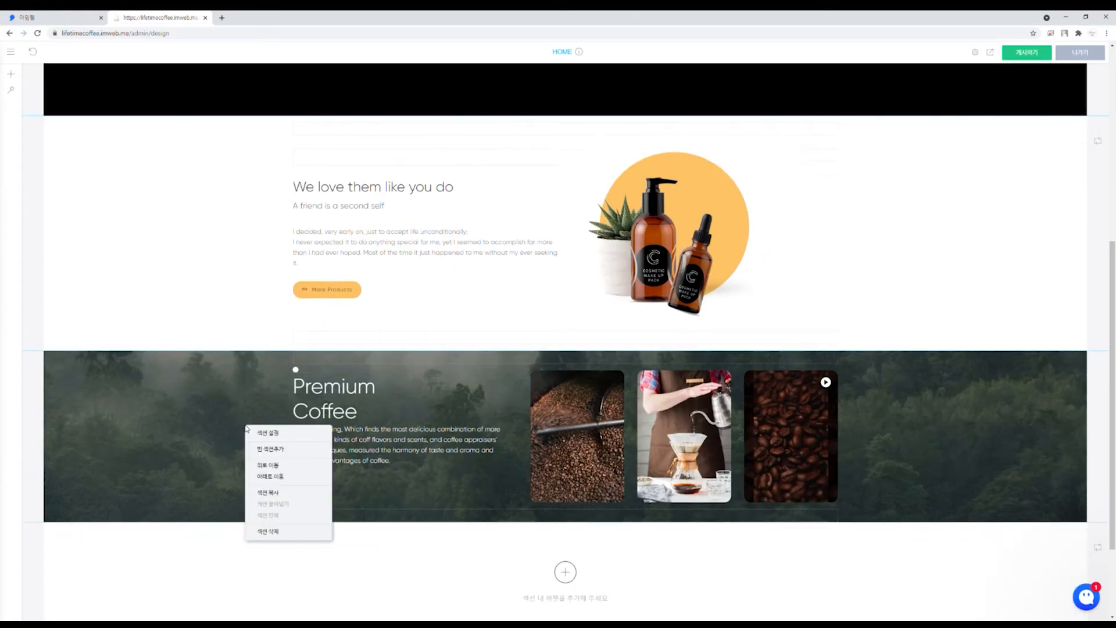
click(276, 467)
scroll(180, 399, up, 5)
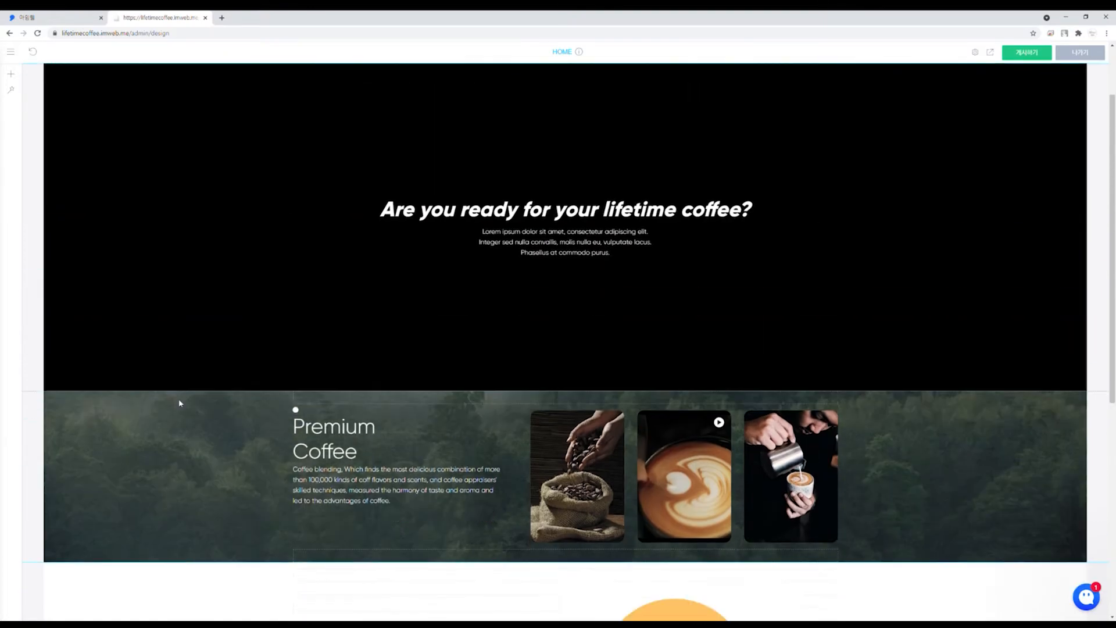
scroll(179, 399, down, 4)
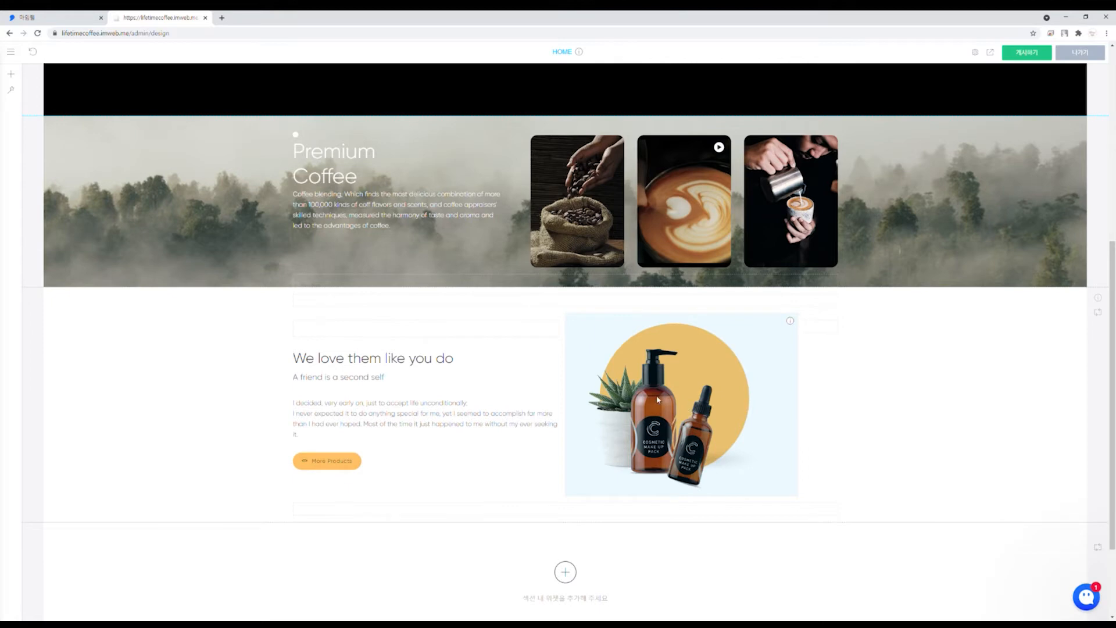
scroll(910, 349, up, 2)
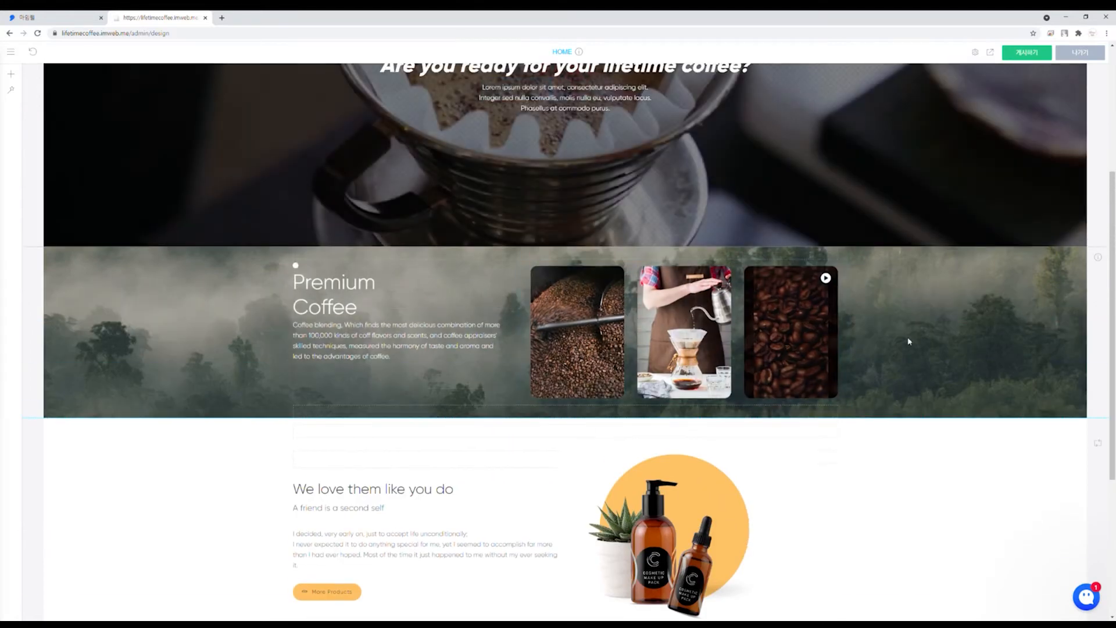
scroll(910, 341, down, 3)
scroll(899, 417, up, 1)
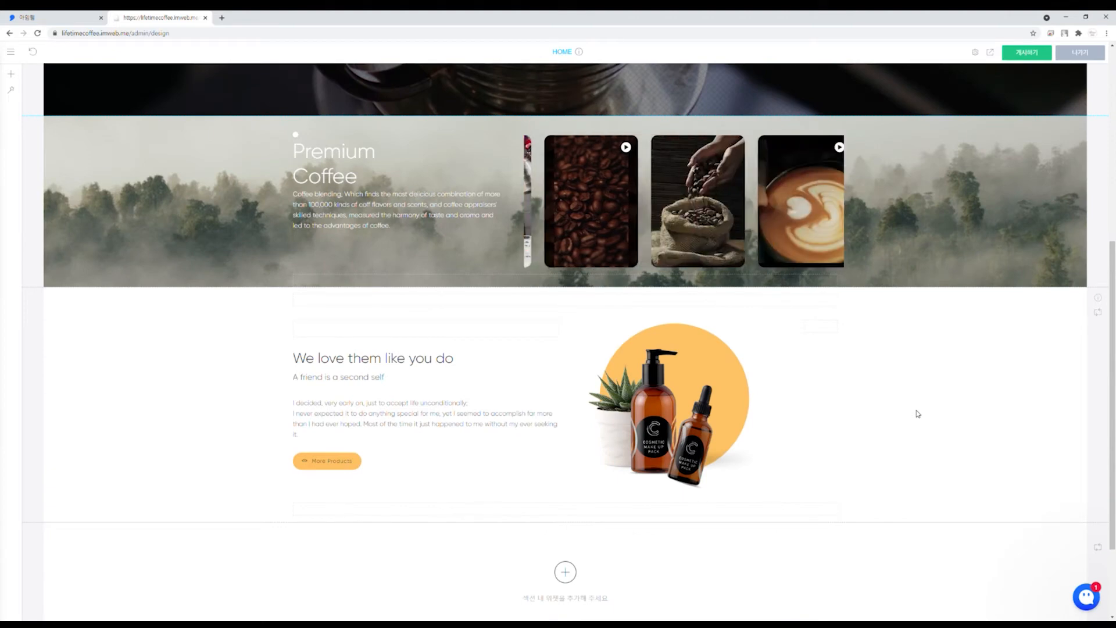
Step: Move the product image left of the text and swap in the free food-stock cup-of-coffee-beans photo
drag(684, 392, 294, 380)
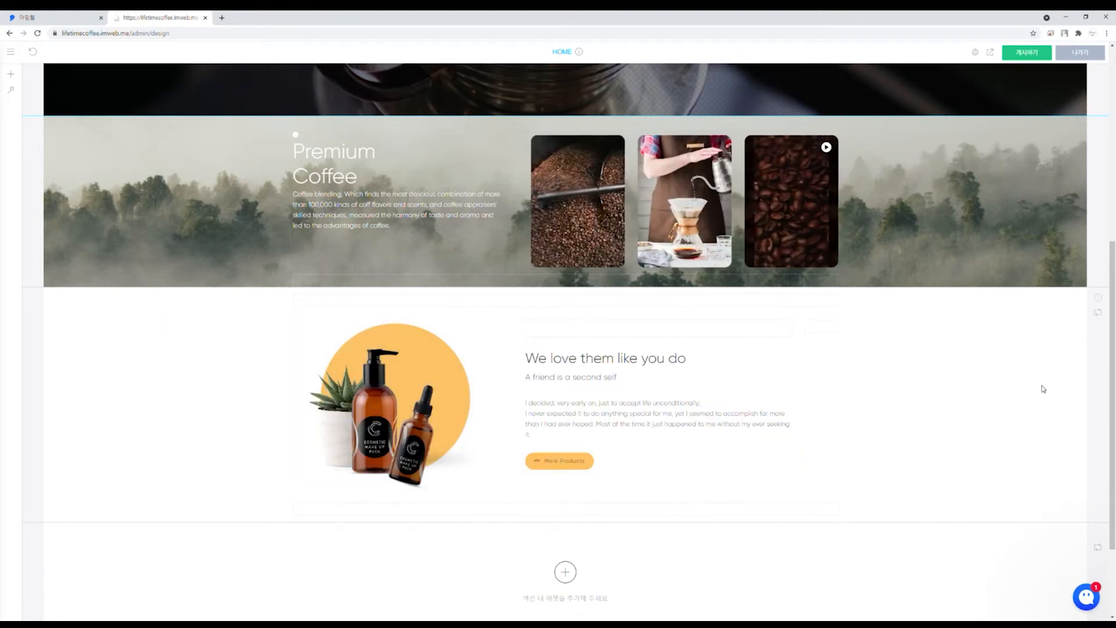
right_click(390, 383)
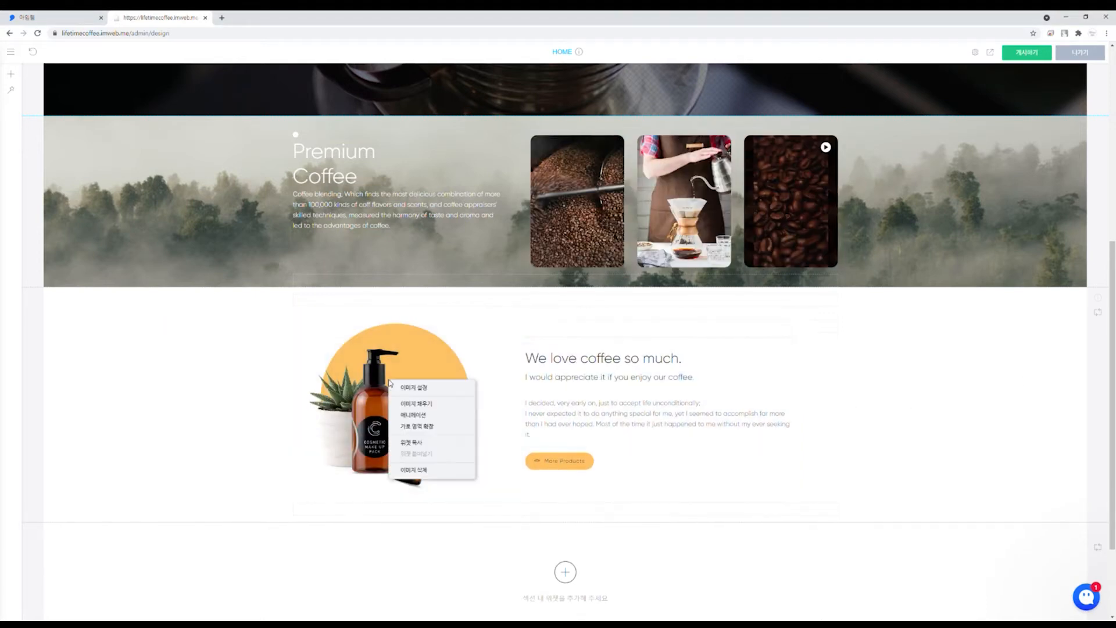
click(402, 389)
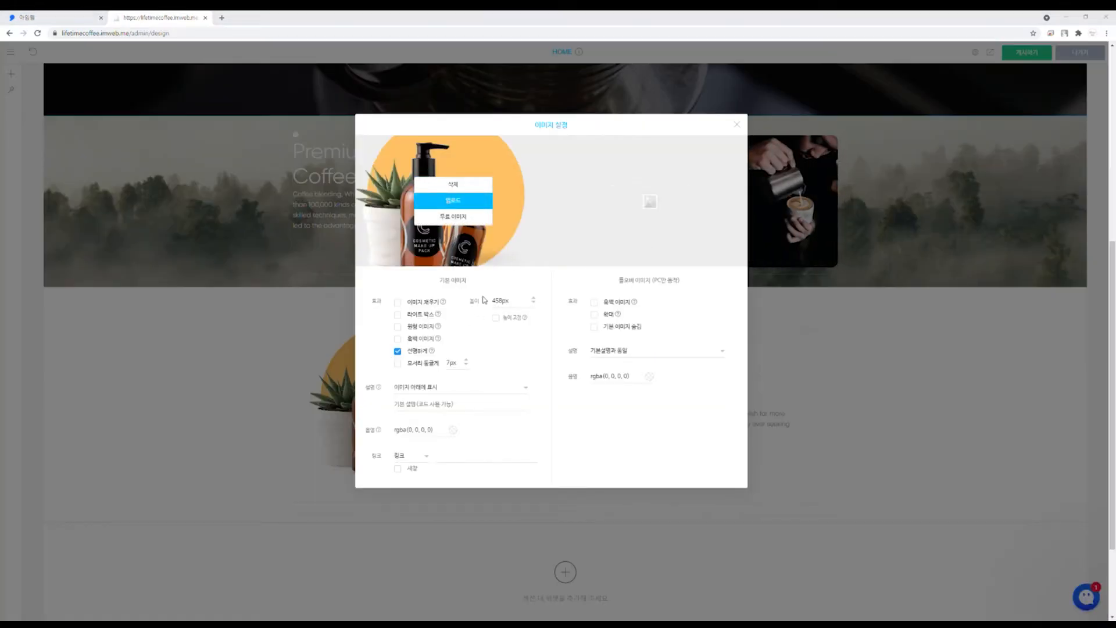
click(460, 218)
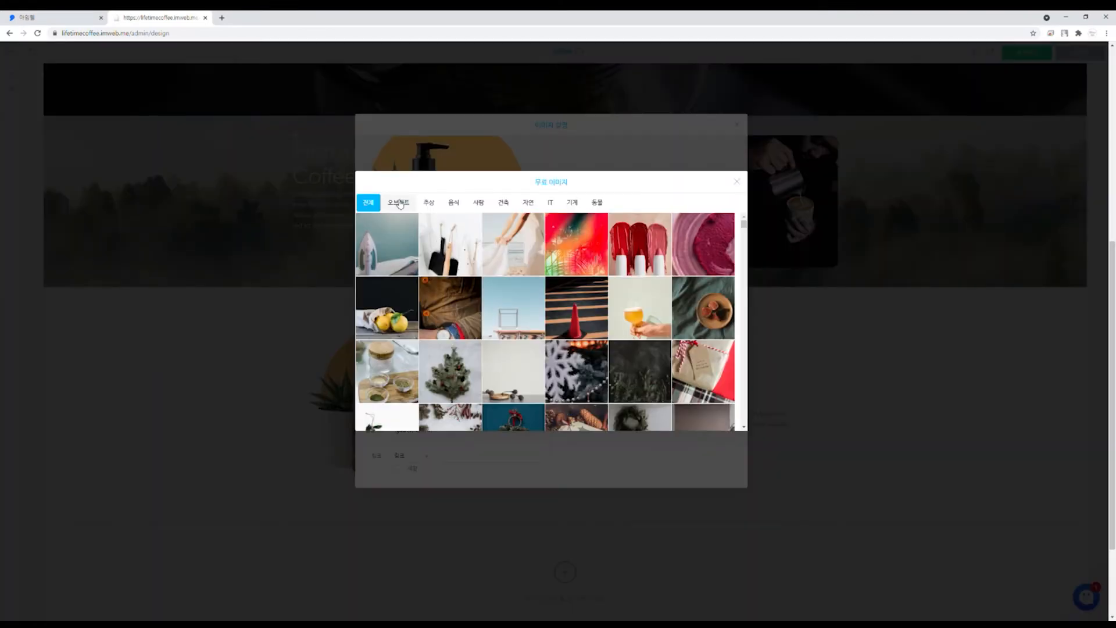
scroll(432, 271, down, 5)
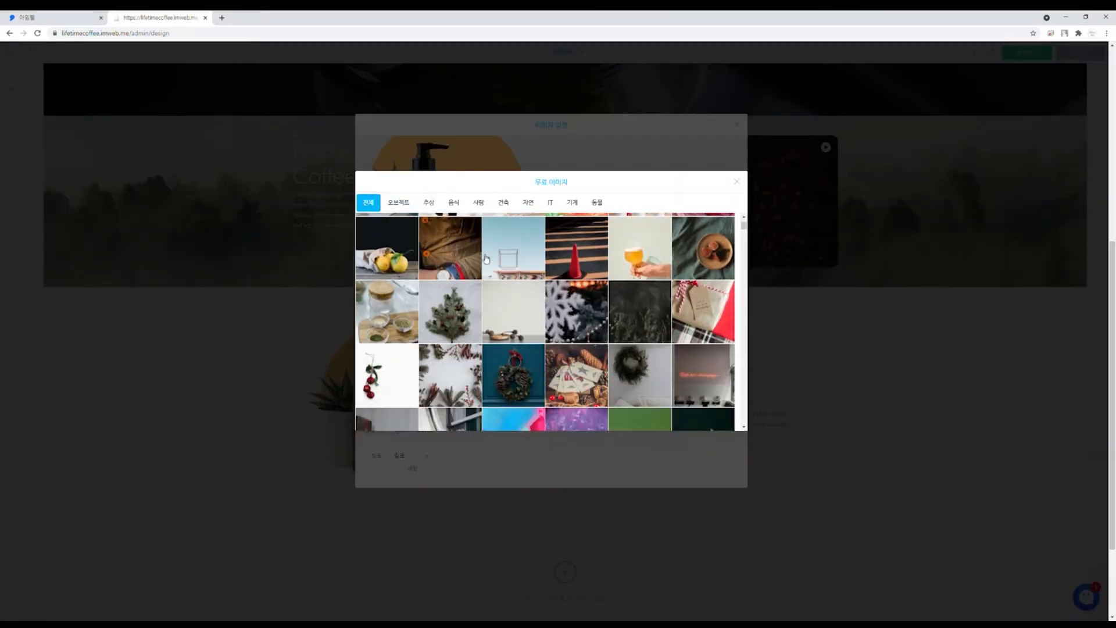
scroll(465, 253, up, 5)
scroll(387, 204, up, 3)
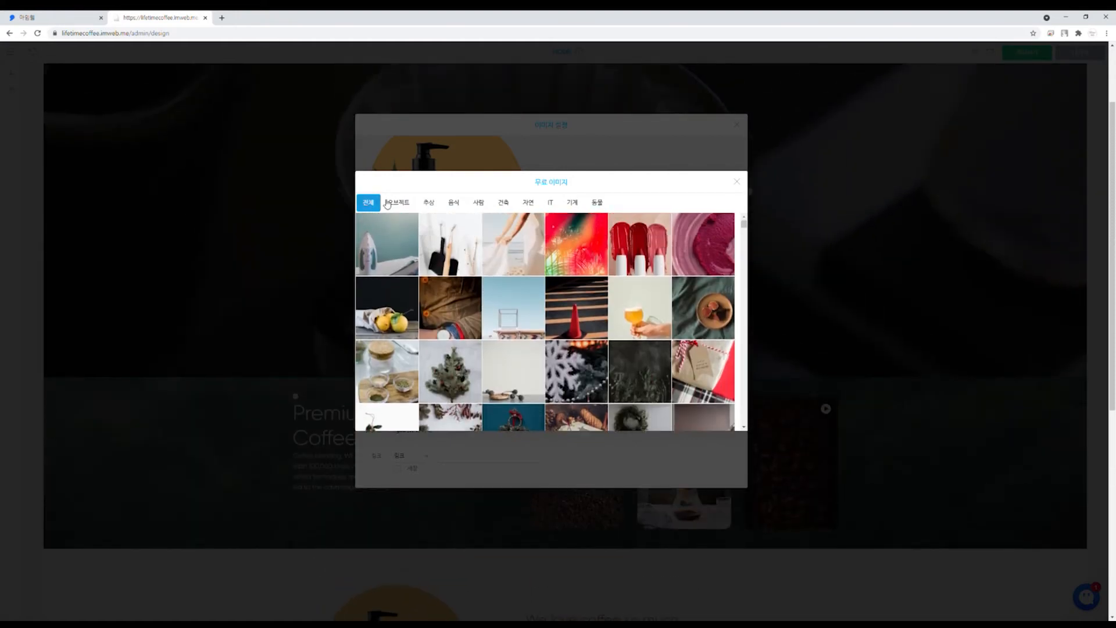
click(454, 204)
drag(744, 222, 742, 379)
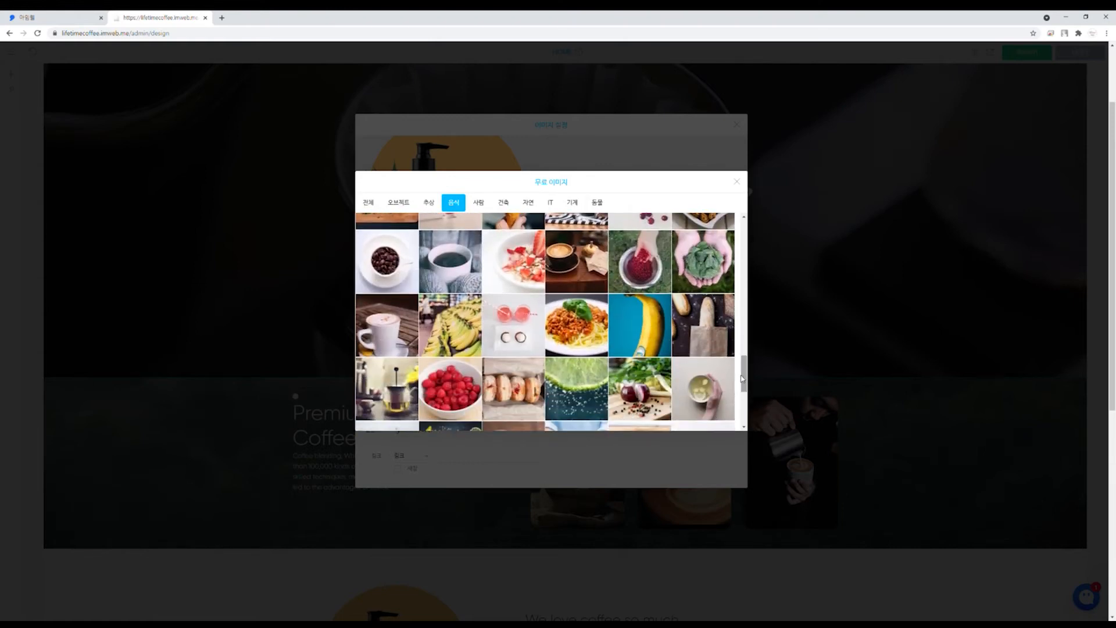
click(389, 269)
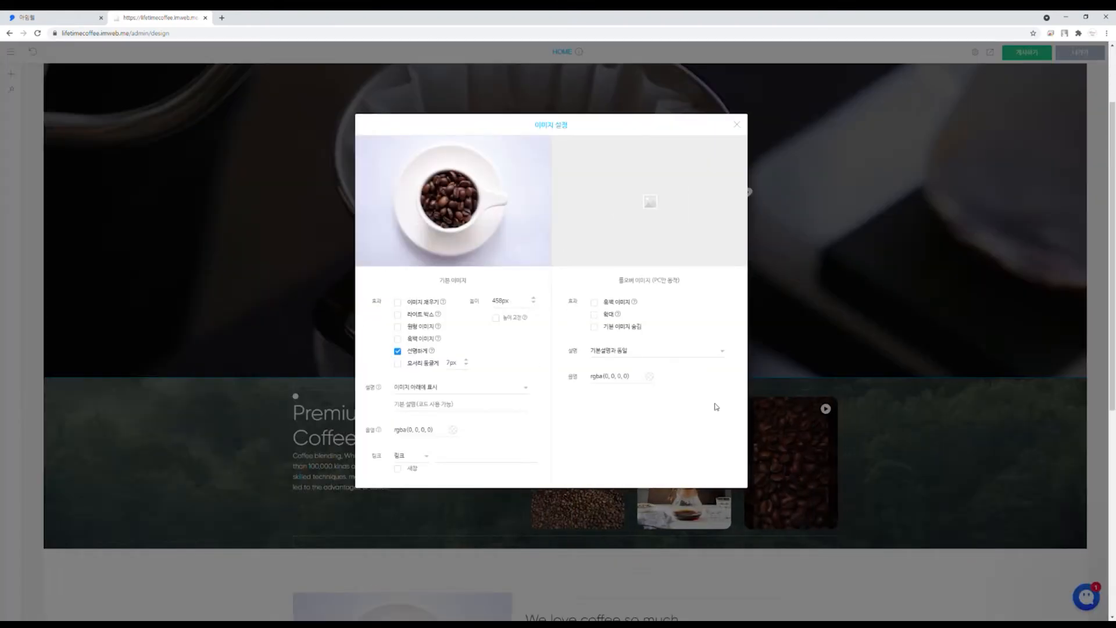
click(737, 123)
scroll(623, 391, down, 5)
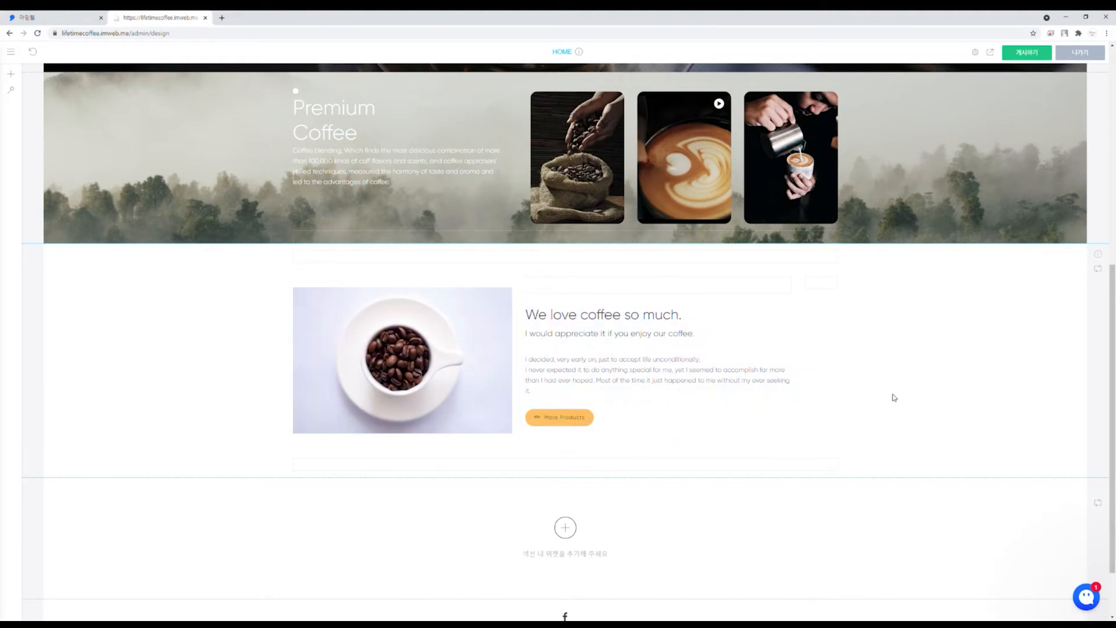
scroll(892, 393, up, 4)
scroll(897, 395, down, 2)
scroll(899, 395, down, 3)
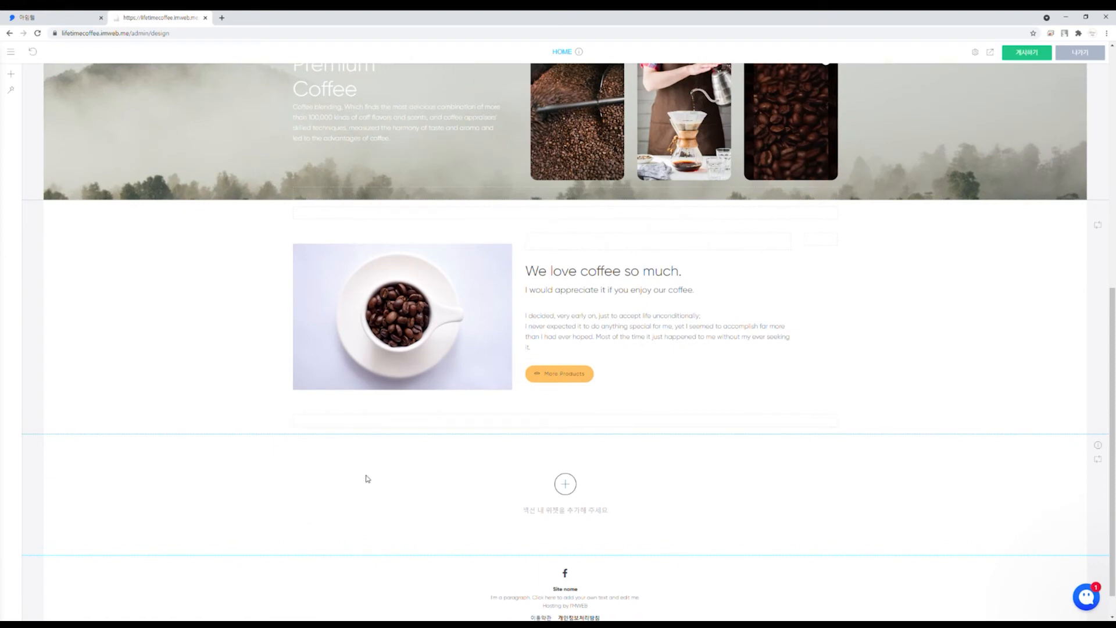
scroll(396, 472, down, 1)
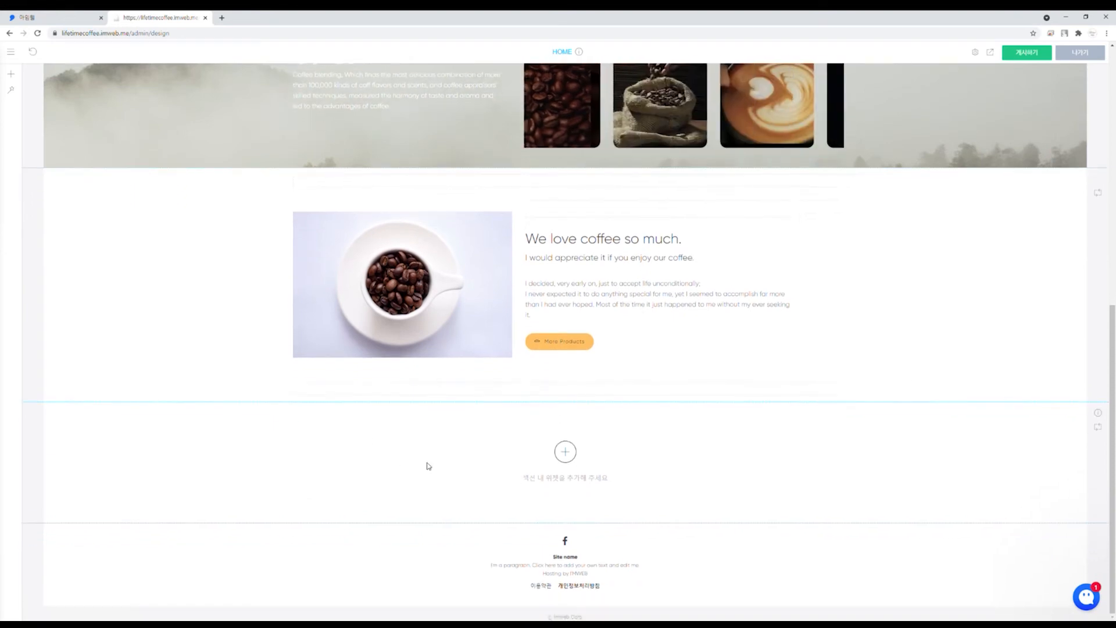
Step: Add a 쇼핑 기획전 product showcase from the DB 요소 group to the empty section
click(565, 451)
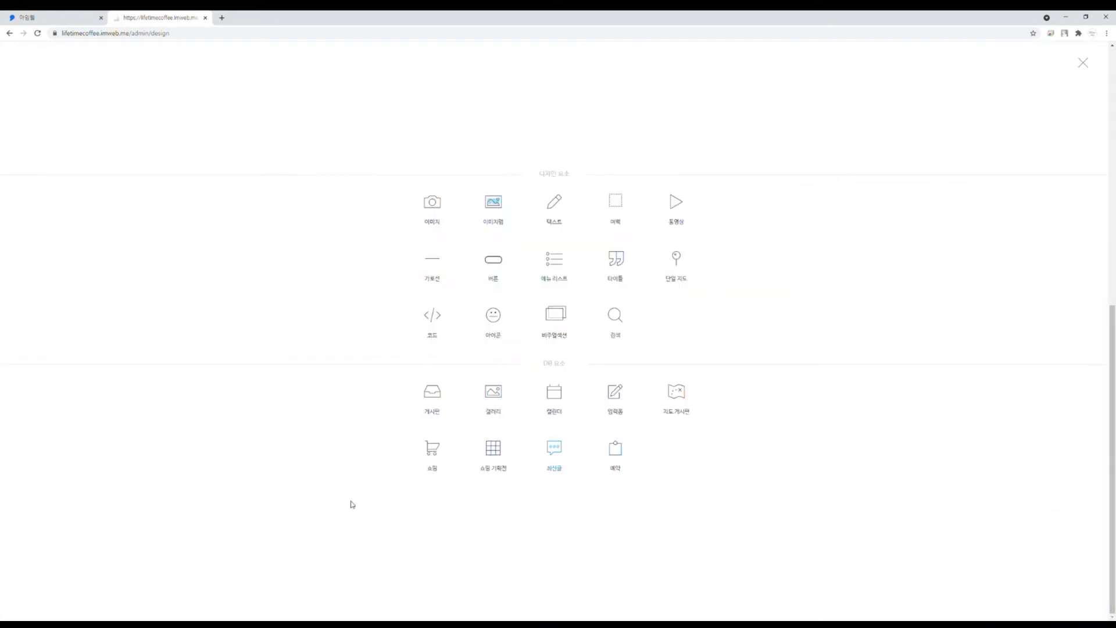
click(503, 446)
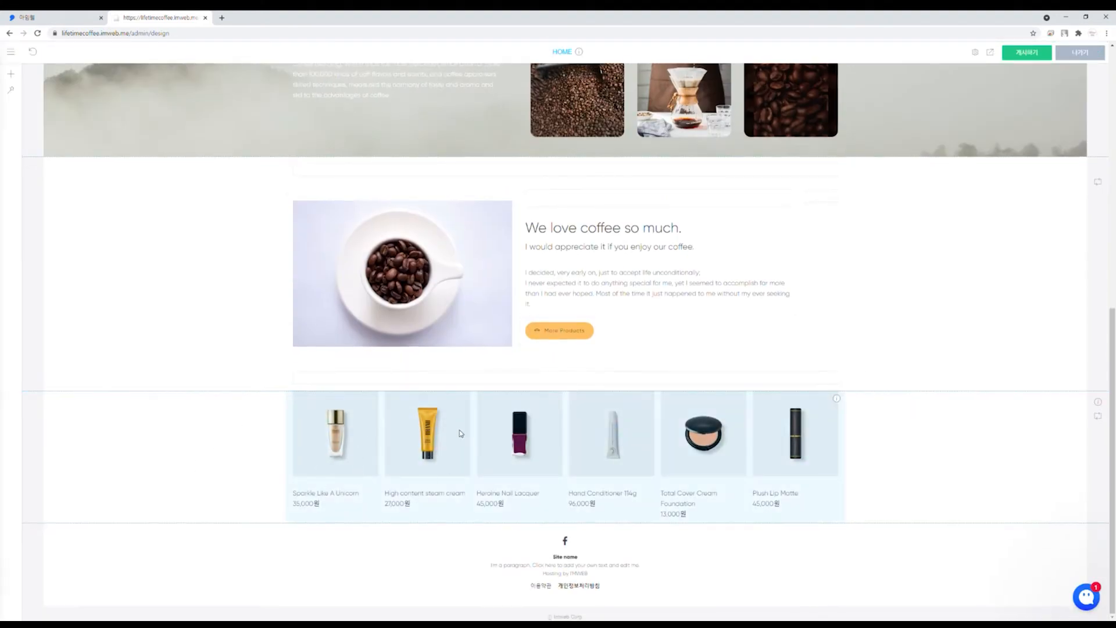
scroll(578, 436, up, 5)
scroll(574, 433, down, 1)
scroll(575, 439, down, 4)
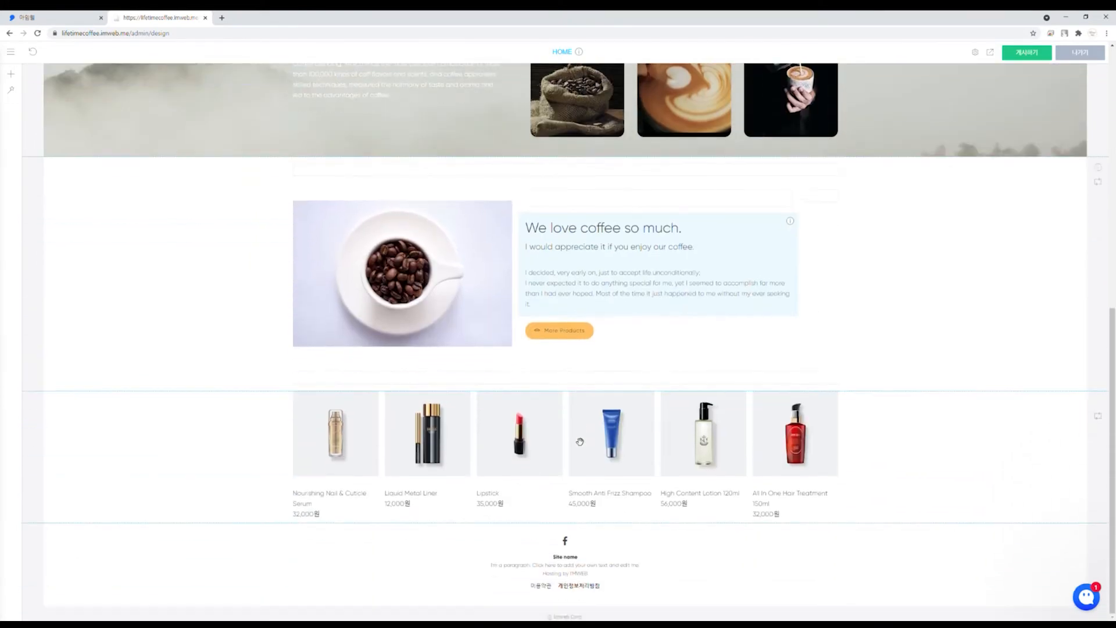
Step: Switch the product showcase to the two-column list design
right_click(570, 435)
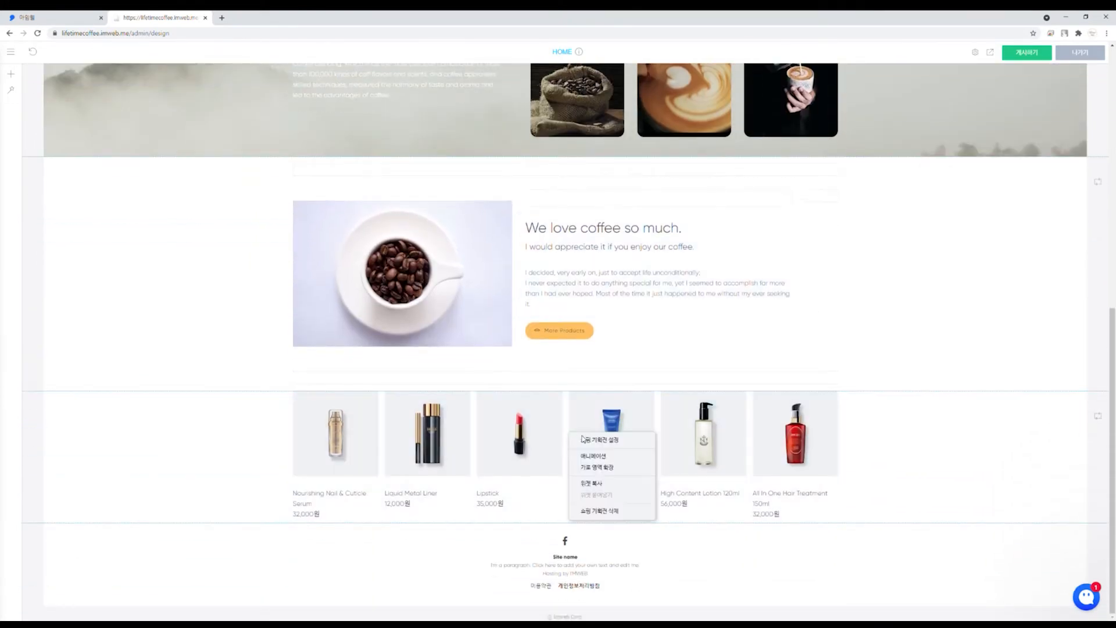
click(586, 440)
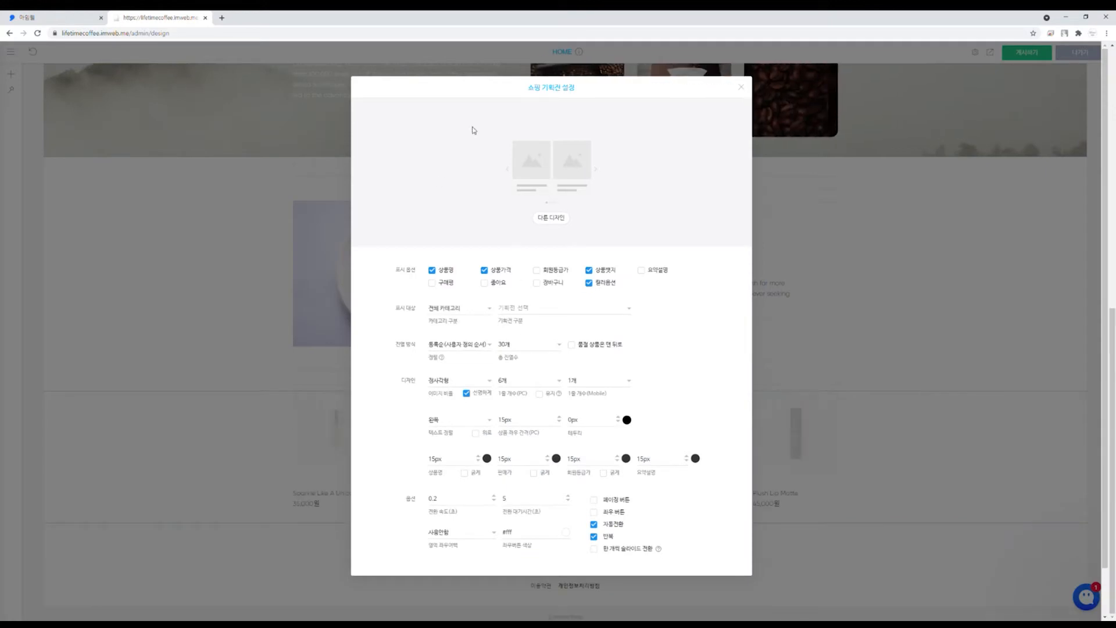
click(559, 220)
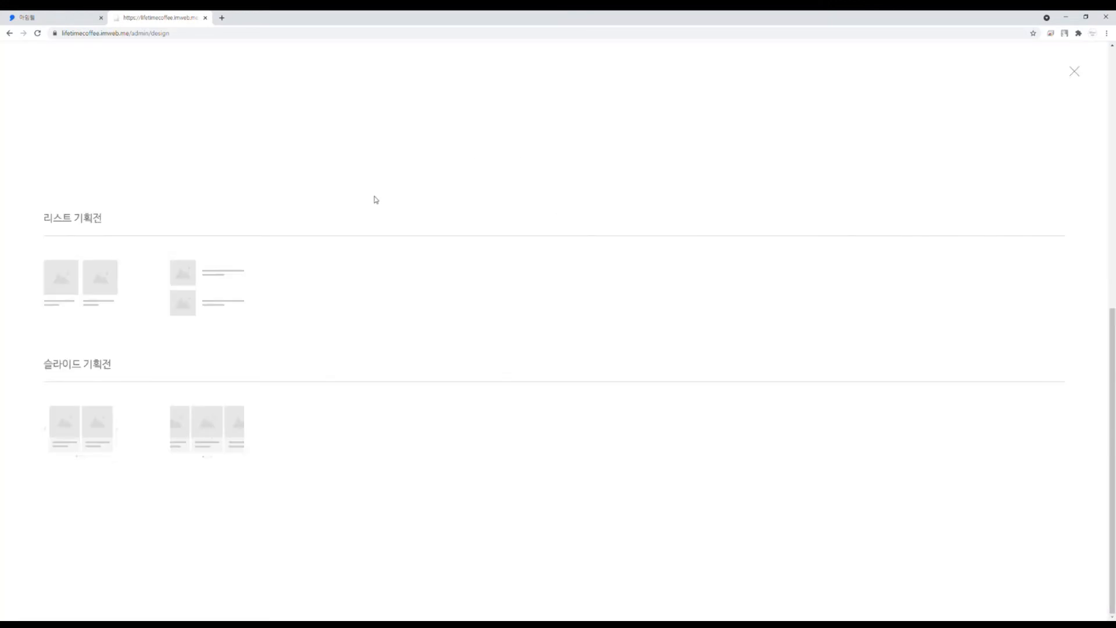
click(67, 282)
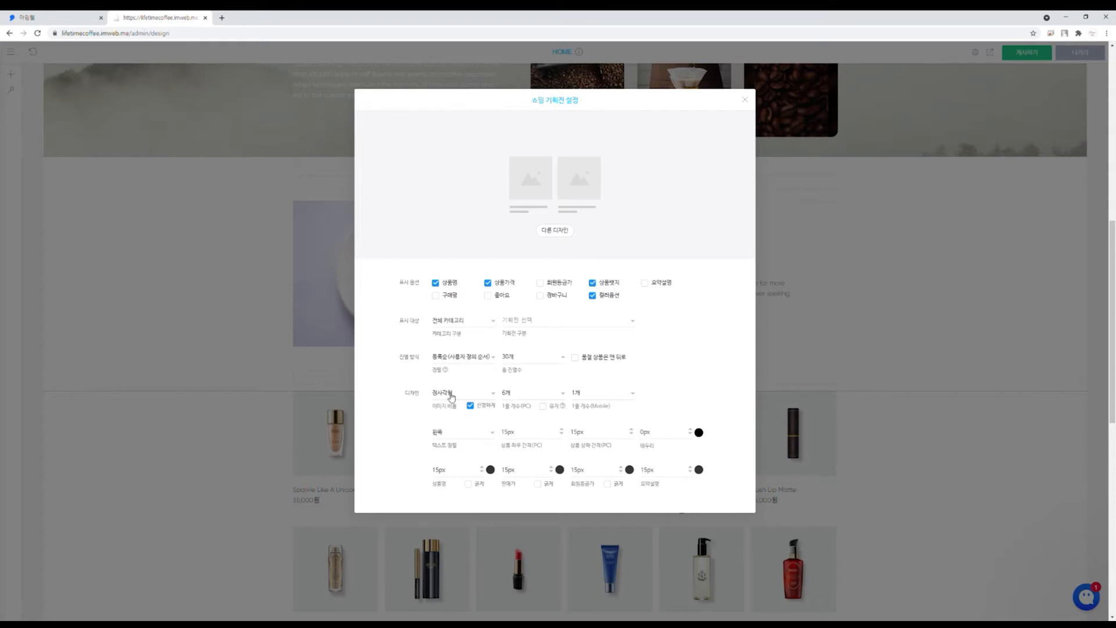
Step: Show 3 products per row and 3 in total, with likes on and product badges off
click(537, 399)
click(536, 426)
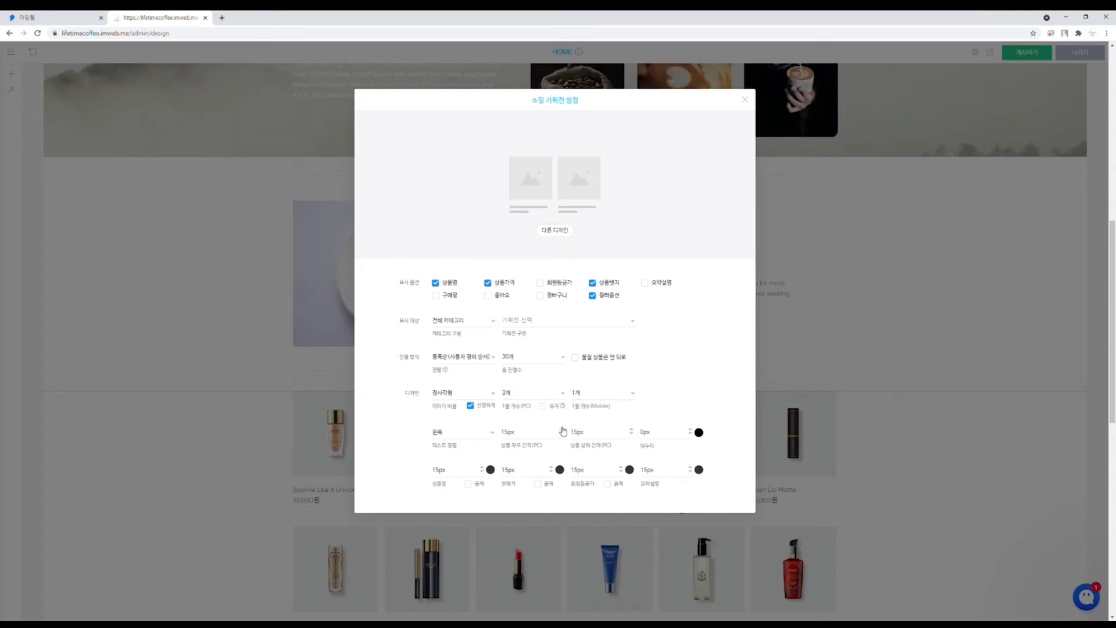
click(517, 358)
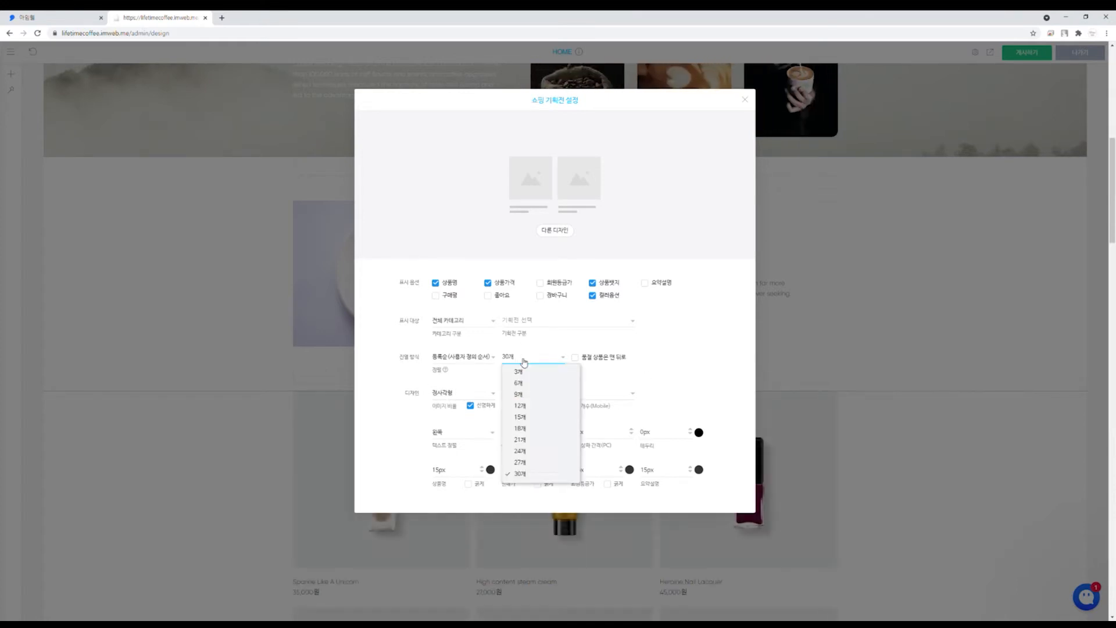
click(520, 372)
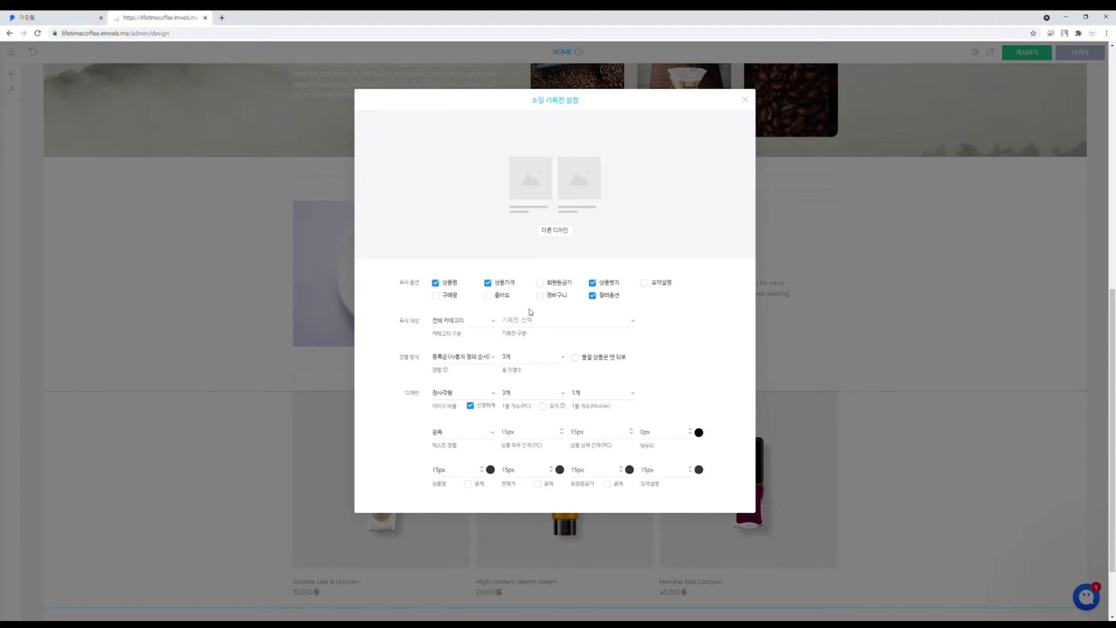
click(501, 295)
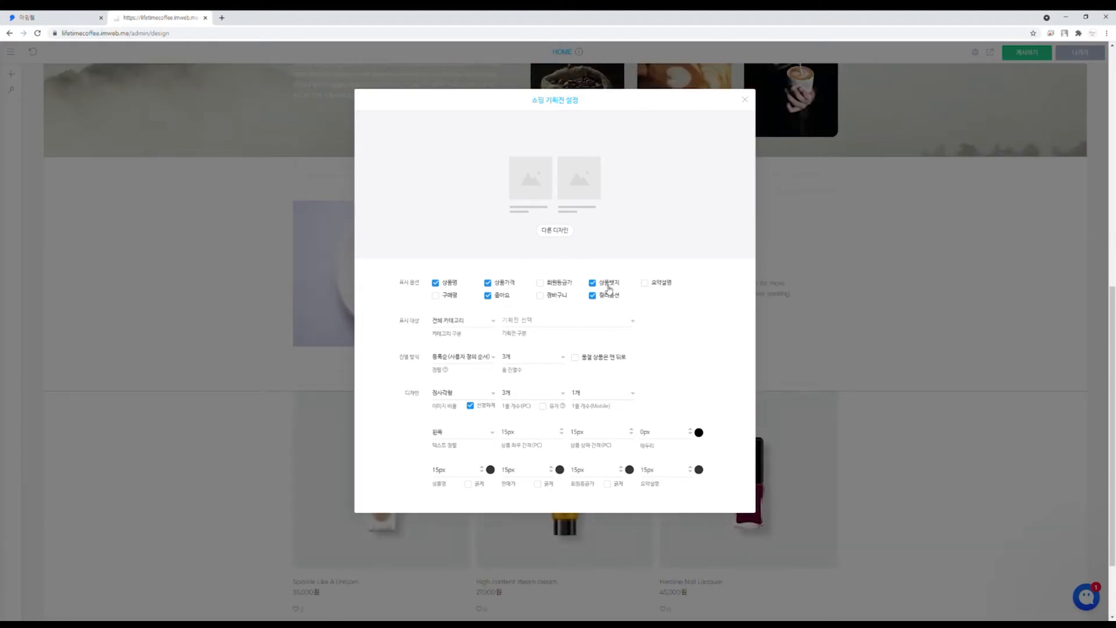
click(608, 286)
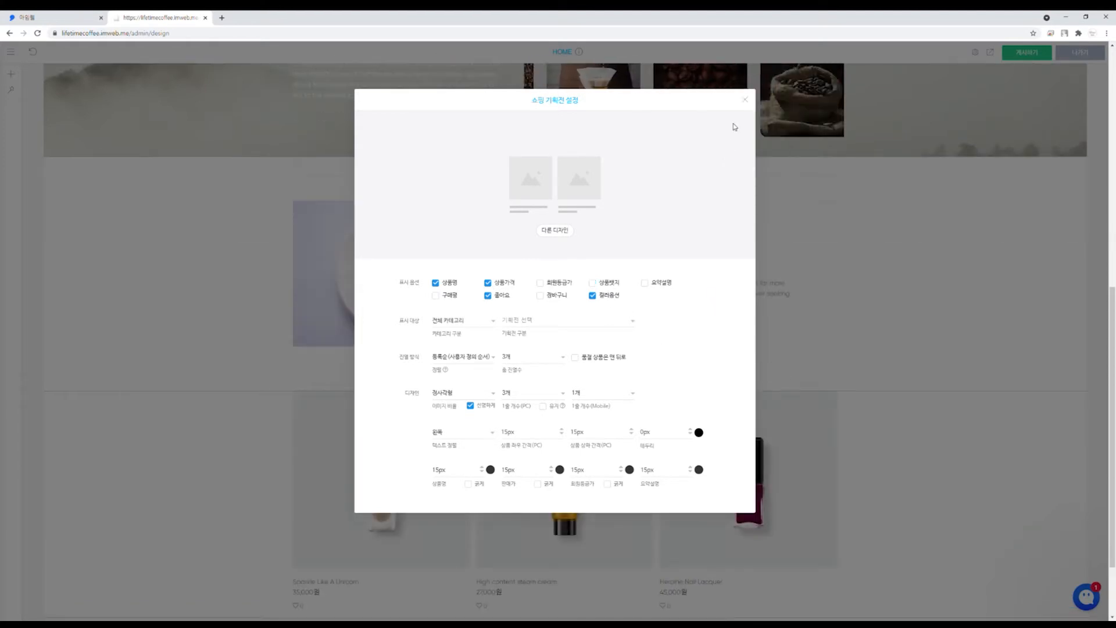
click(749, 103)
scroll(917, 391, down, 2)
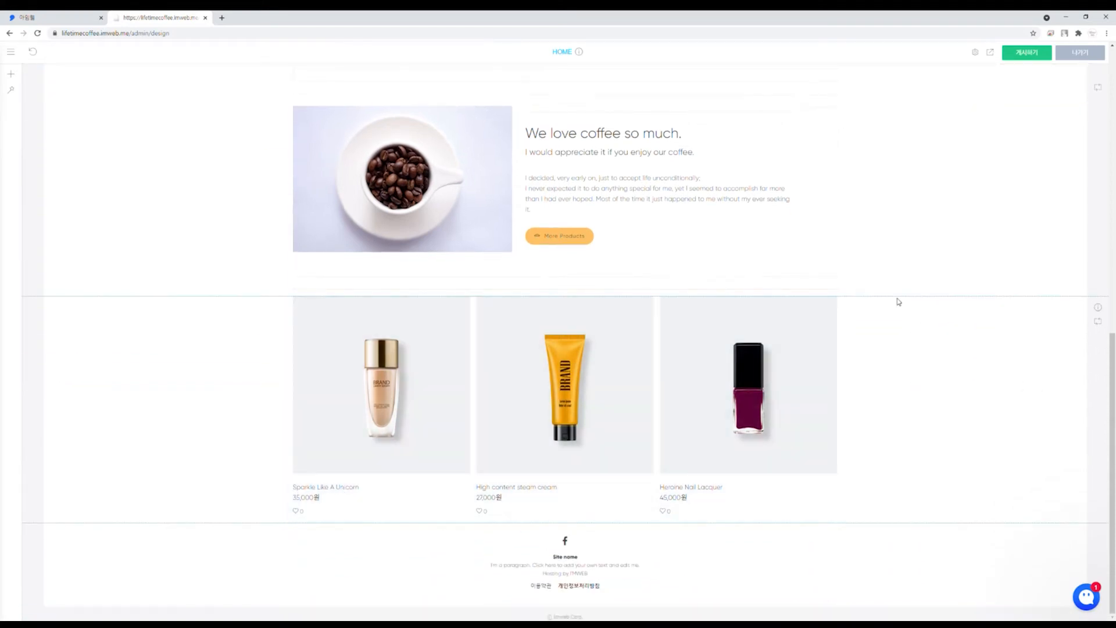
Step: Add a spacer (여백) below the product grid
scroll(755, 304, up, 2)
scroll(680, 507, down, 2)
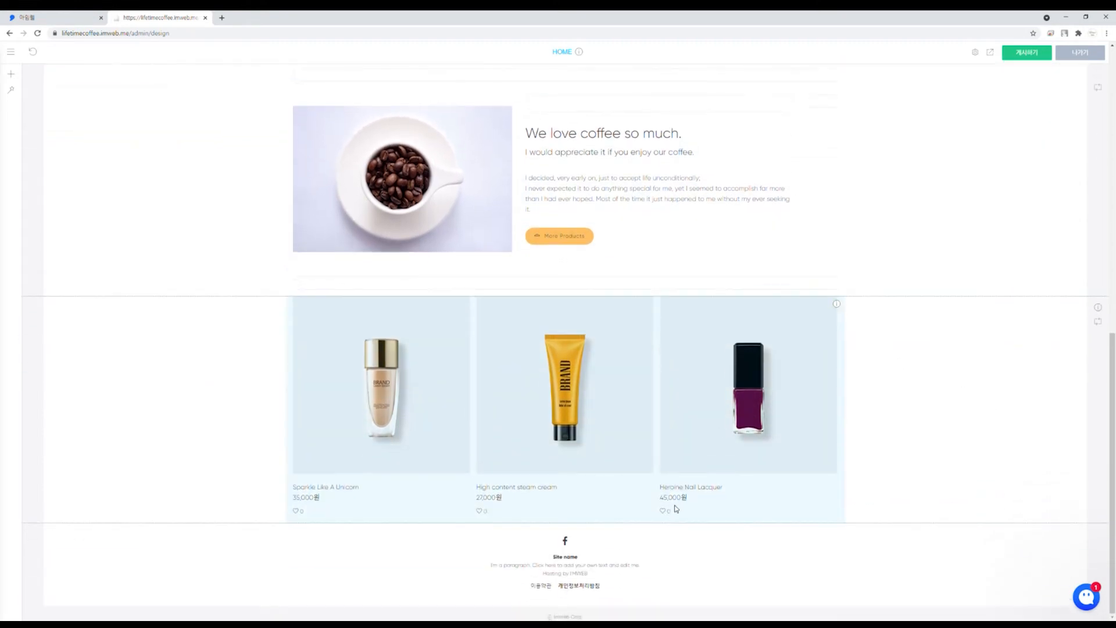
click(566, 523)
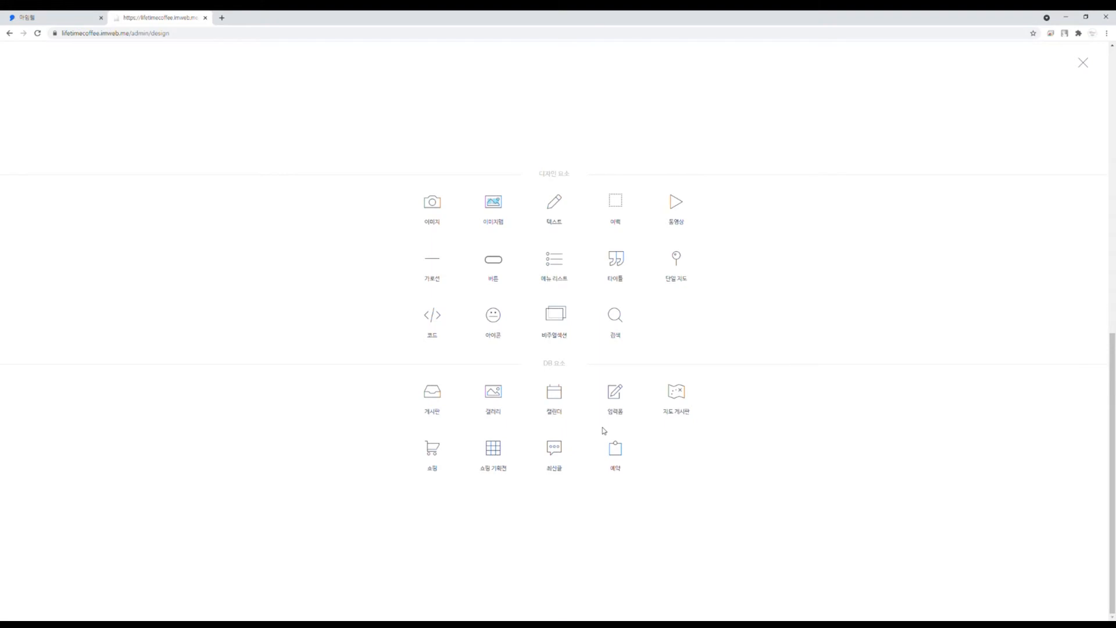
click(617, 210)
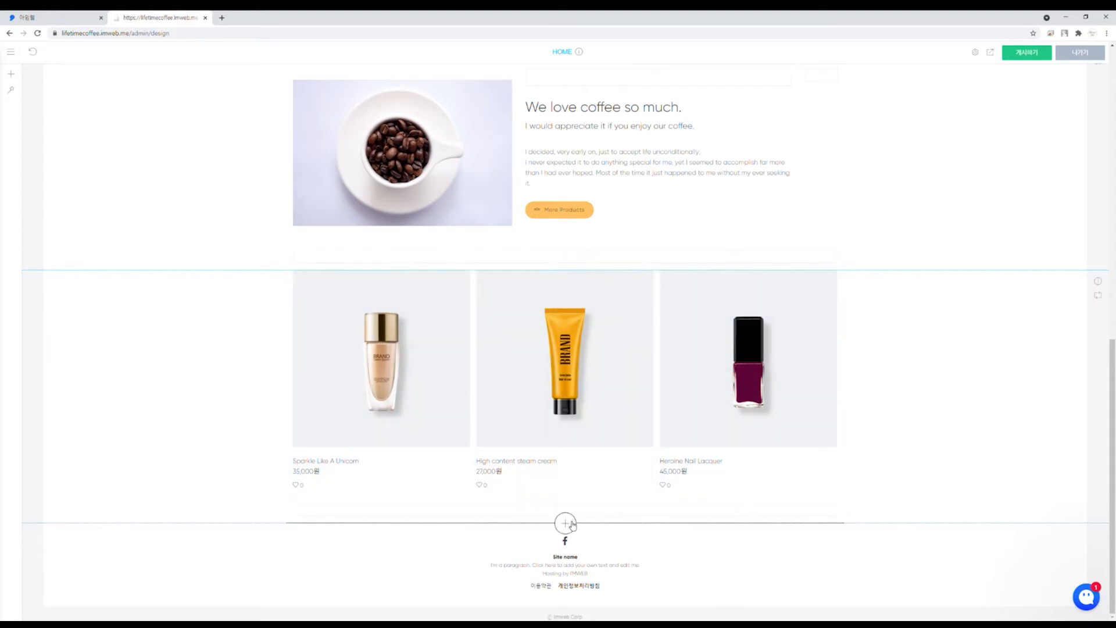
Step: Insert the dark three-column section with Our Story, Our Progress and Our Place tiles
click(10, 92)
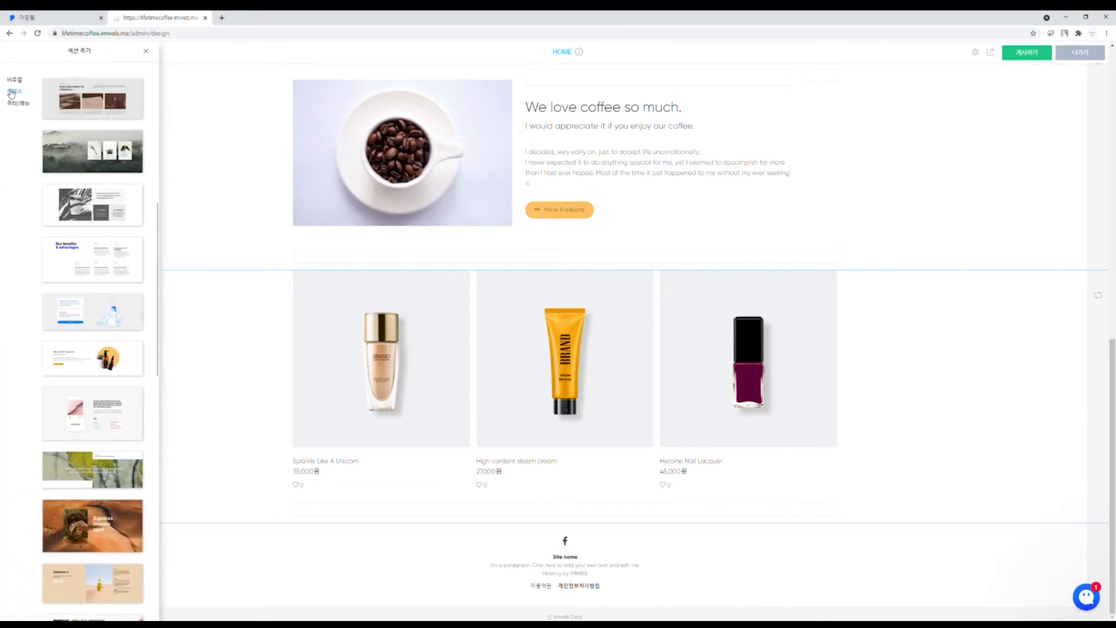
scroll(86, 172, down, 7)
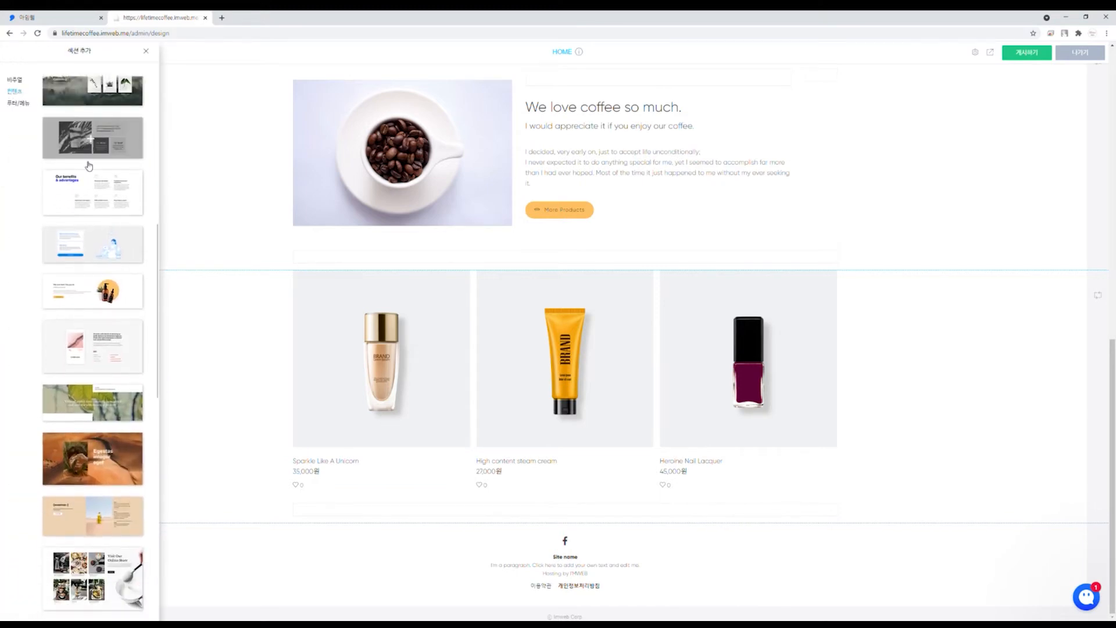
scroll(87, 172, down, 5)
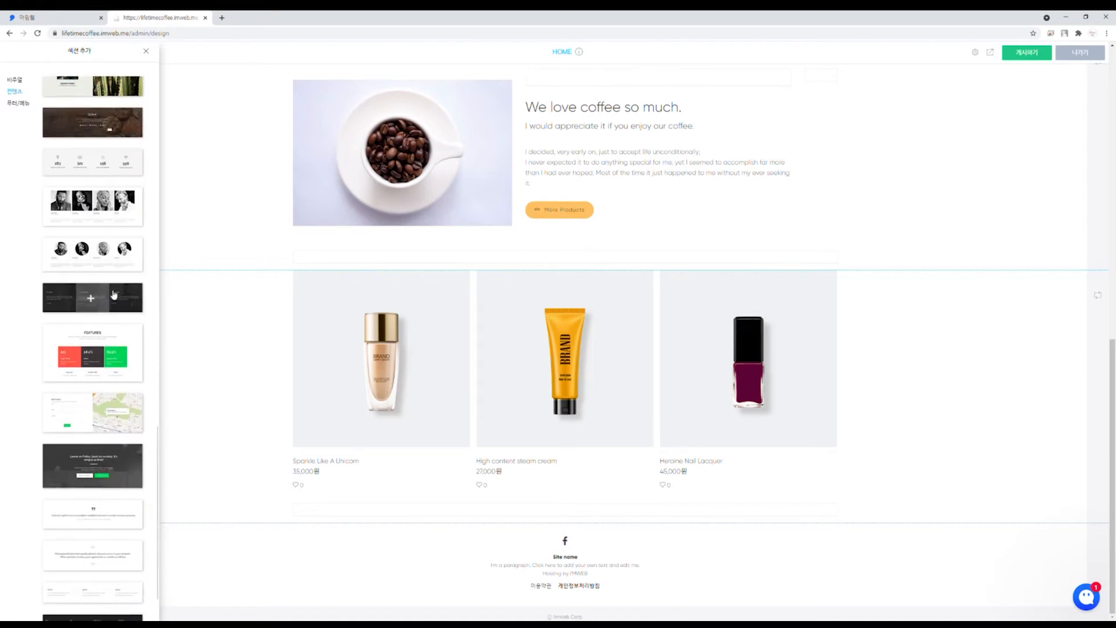
click(93, 297)
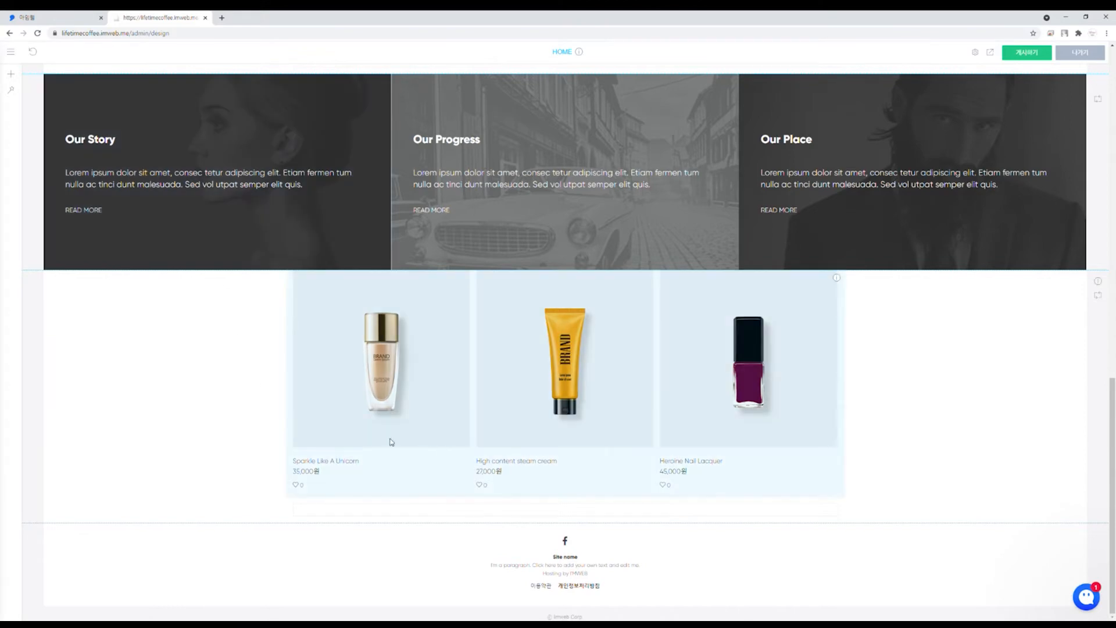
Step: Drag the product grid above the Our Story section
scroll(279, 222, up, 2)
scroll(324, 199, down, 2)
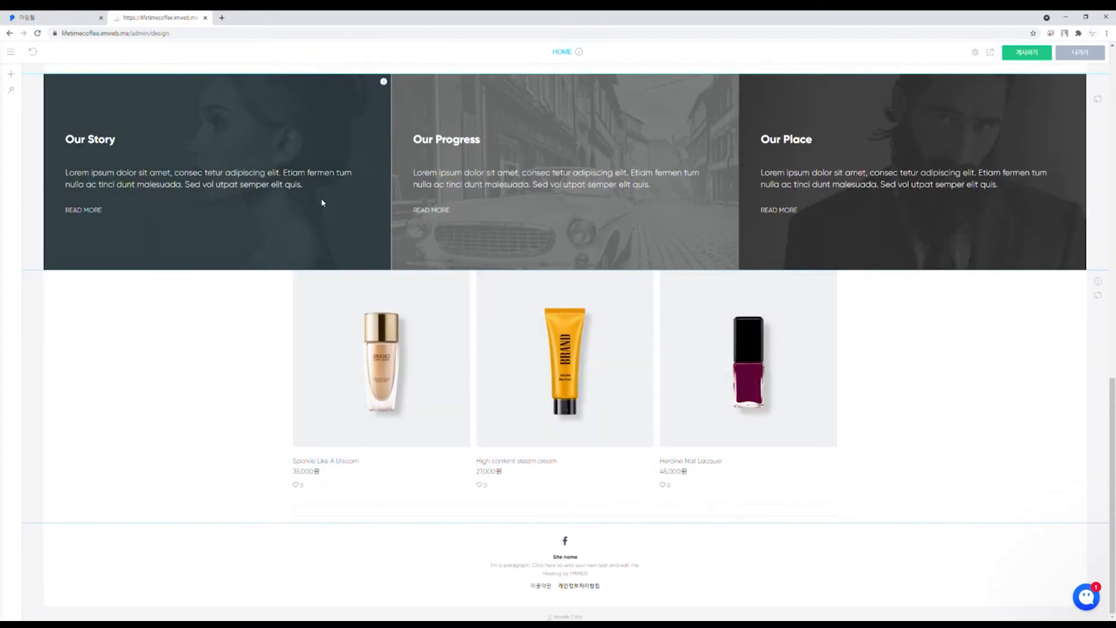
right_click(319, 336)
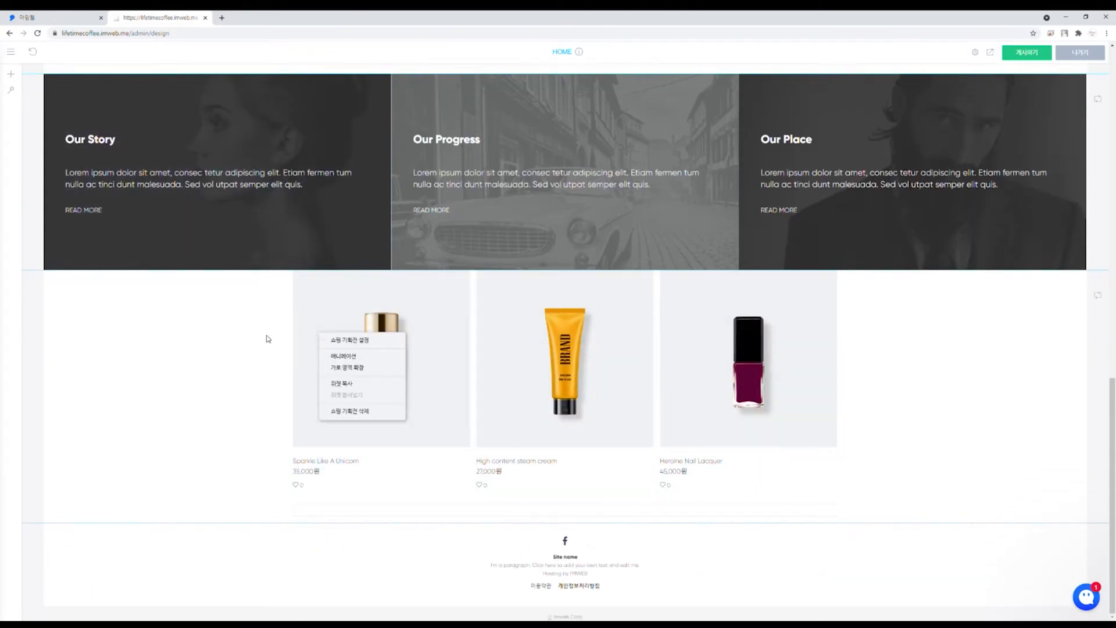
click(246, 340)
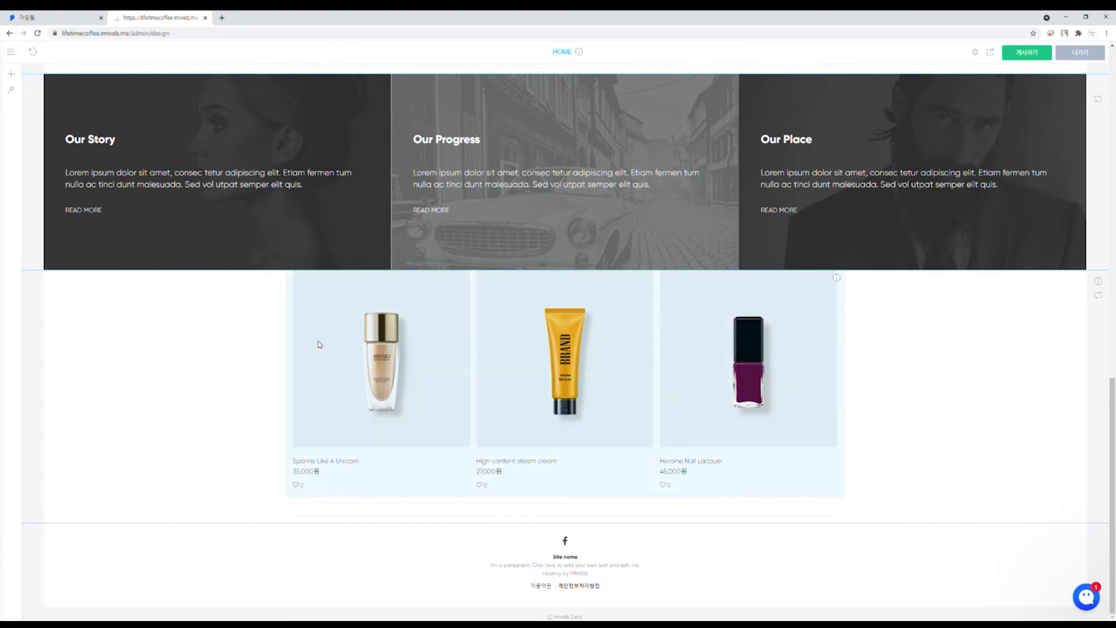
drag(320, 344, 346, 155)
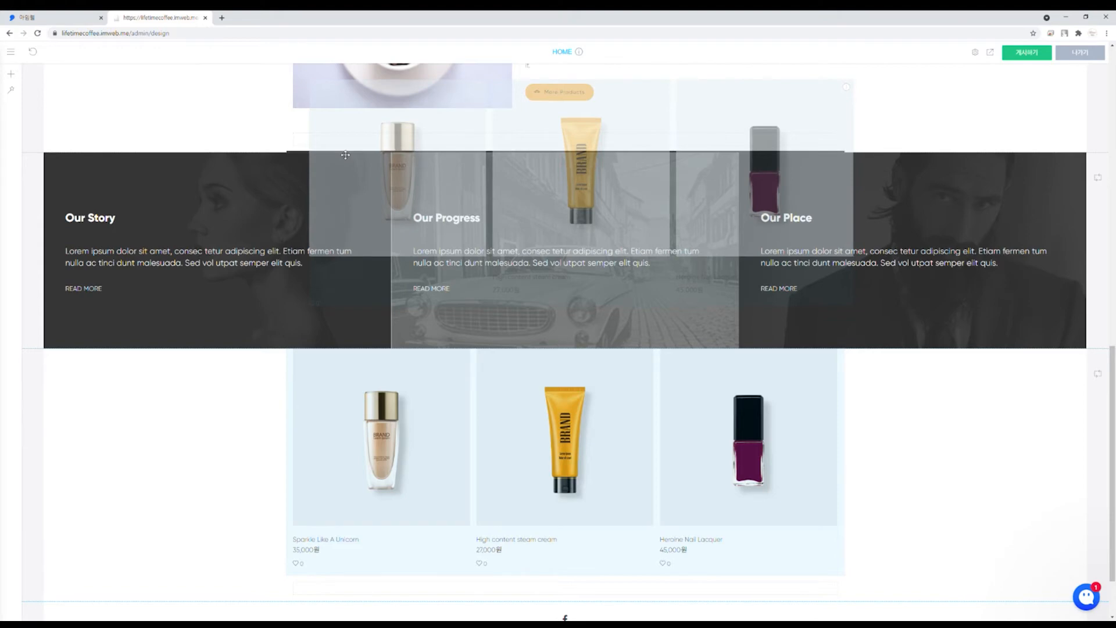
drag(345, 155, 345, 155)
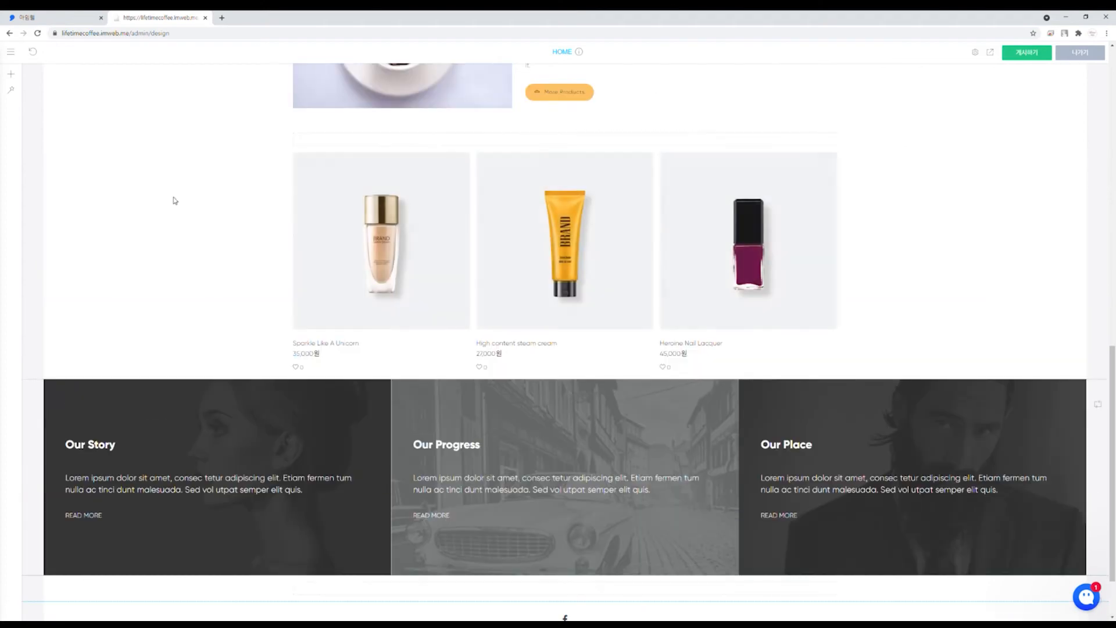
Step: Add a spacer between the products and the Our Story section
scroll(756, 264, down, 1)
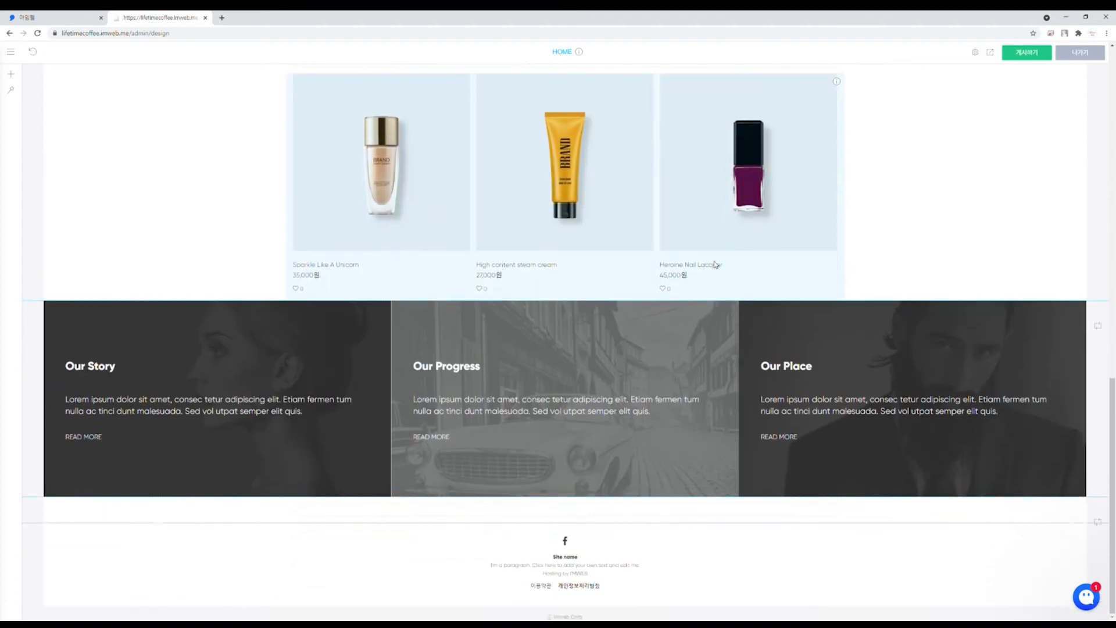
mouse_move(568, 303)
click(565, 301)
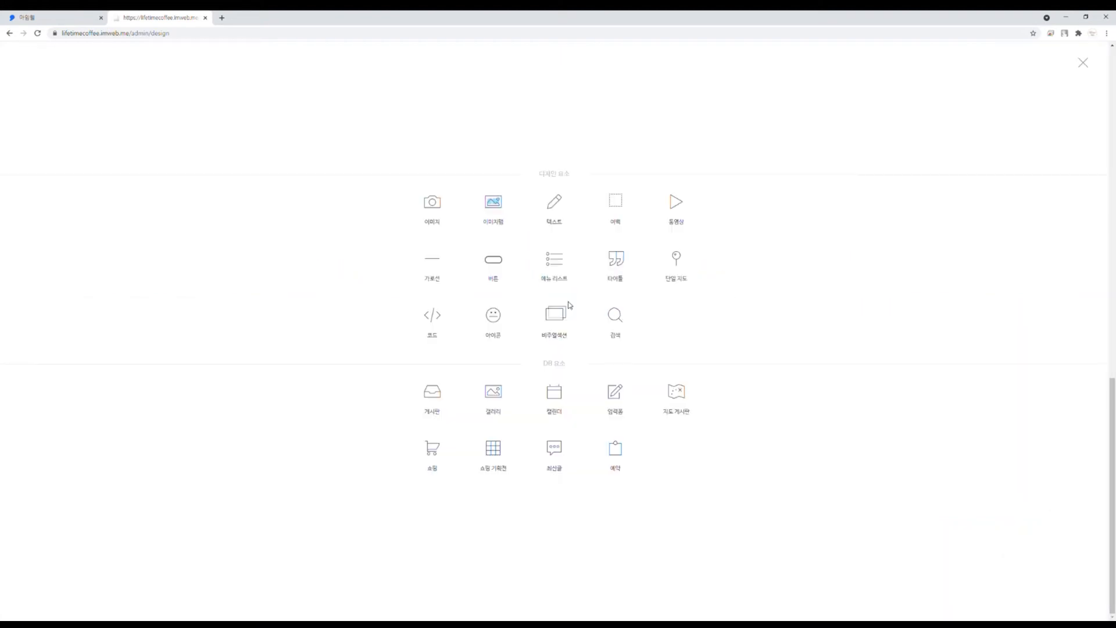
click(618, 221)
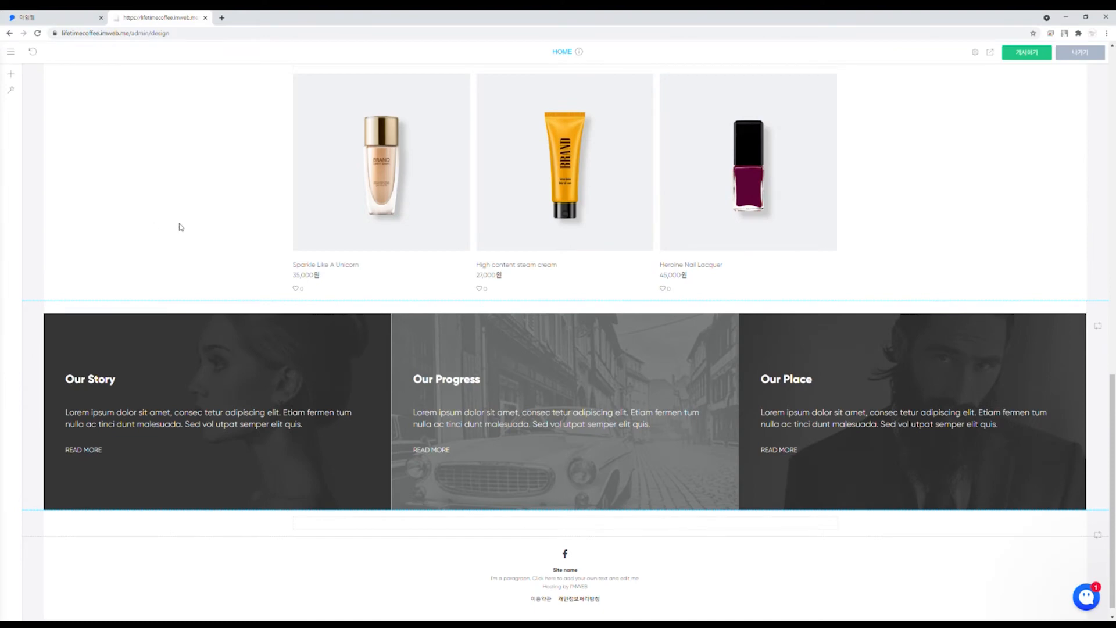
Step: Give the Our Story block a coffee photo as its background image
scroll(153, 289, up, 5)
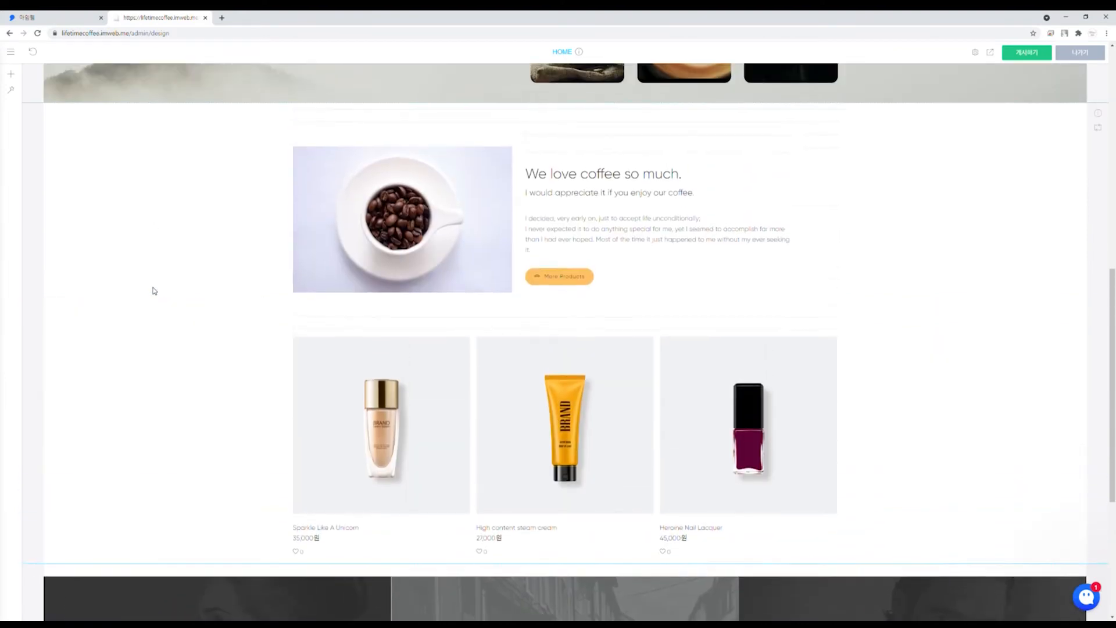
scroll(154, 291, up, 2)
scroll(406, 262, down, 2)
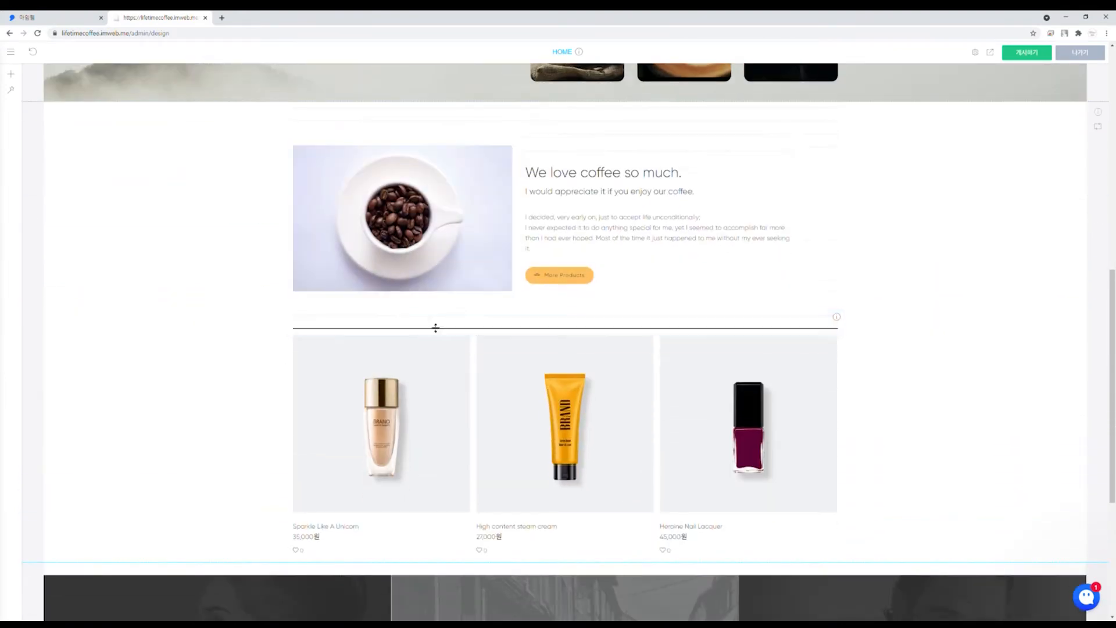
scroll(192, 366, down, 5)
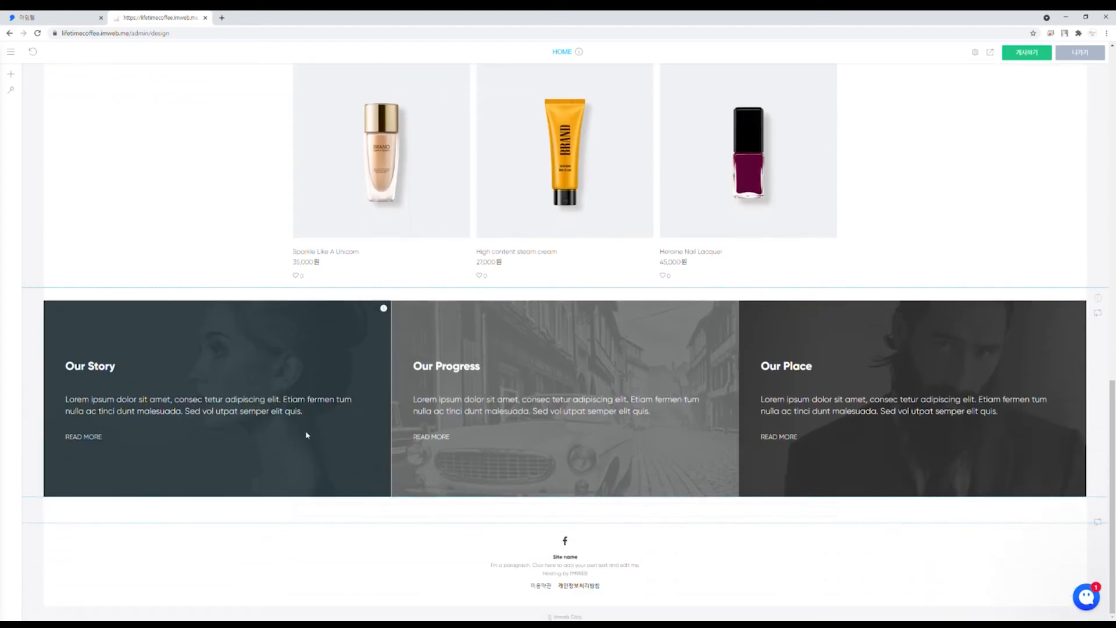
right_click(228, 442)
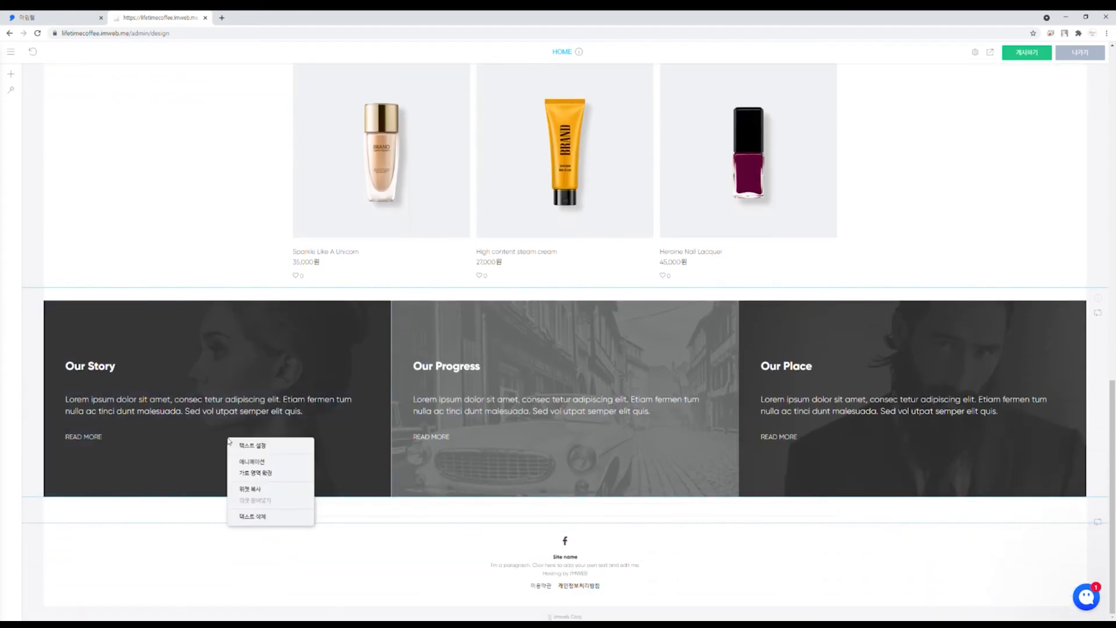
click(245, 446)
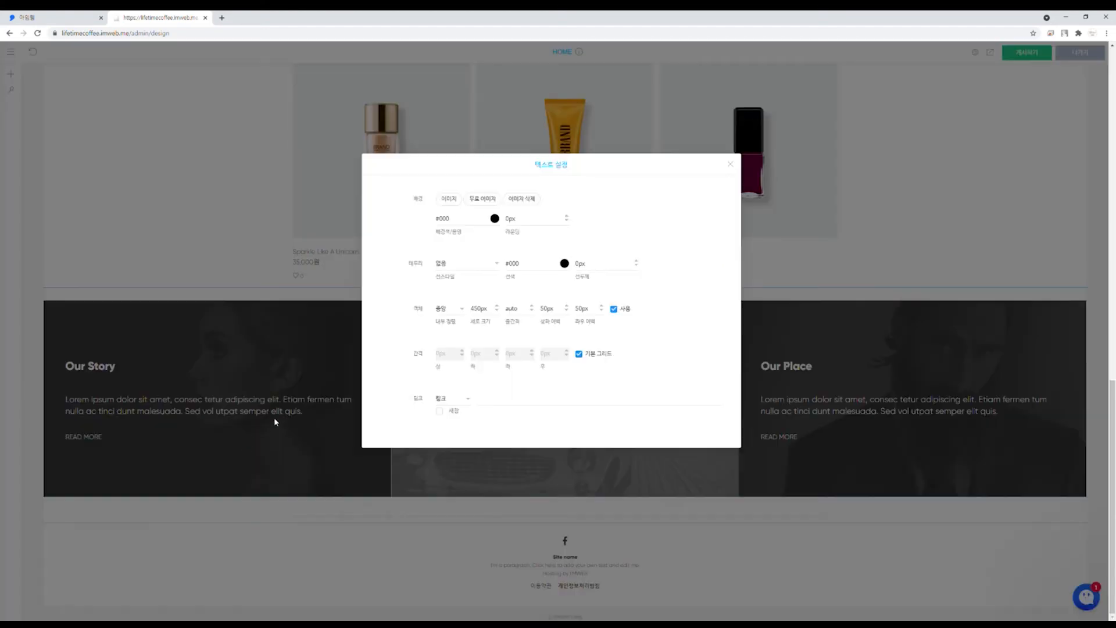
click(453, 199)
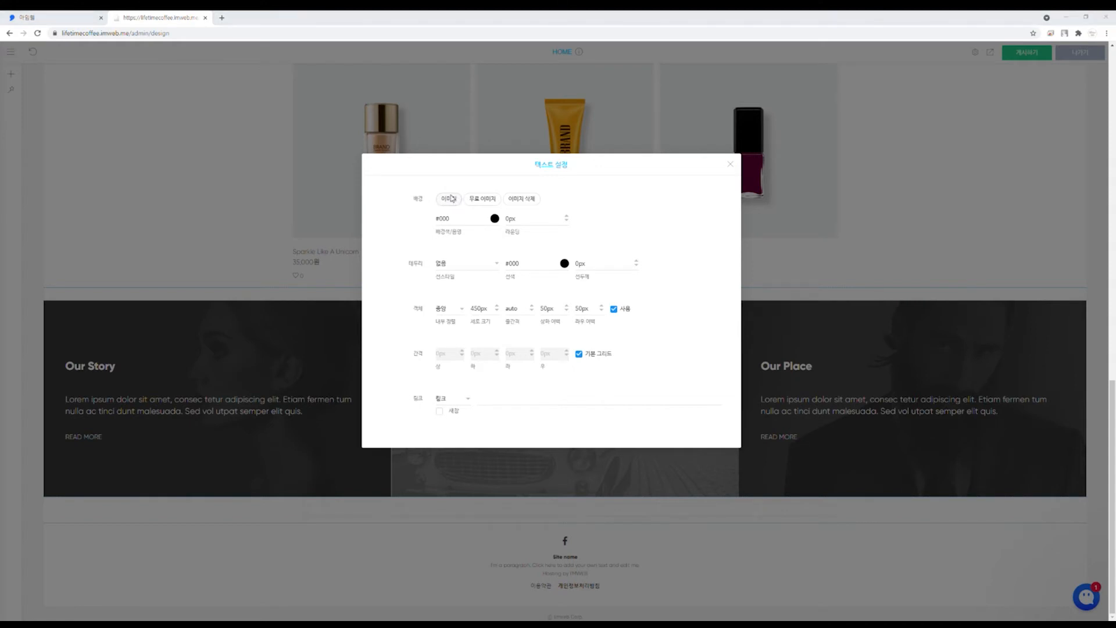
double_click(430, 312)
click(730, 164)
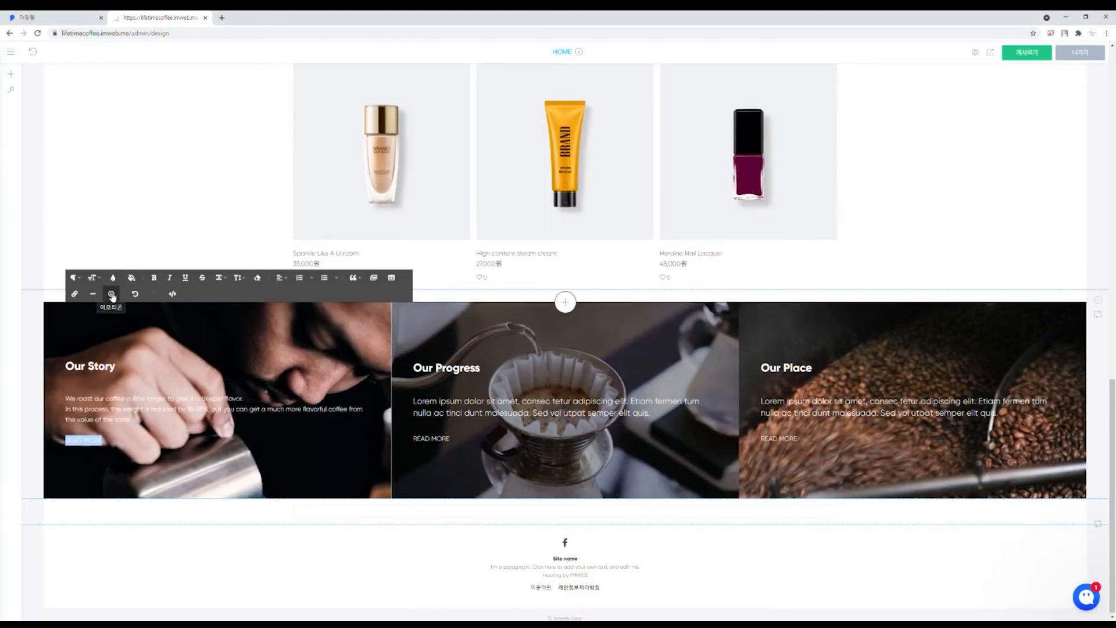
Step: Select part of the Our Story text, then add a single map block below the story panels
drag(302, 411, 86, 411)
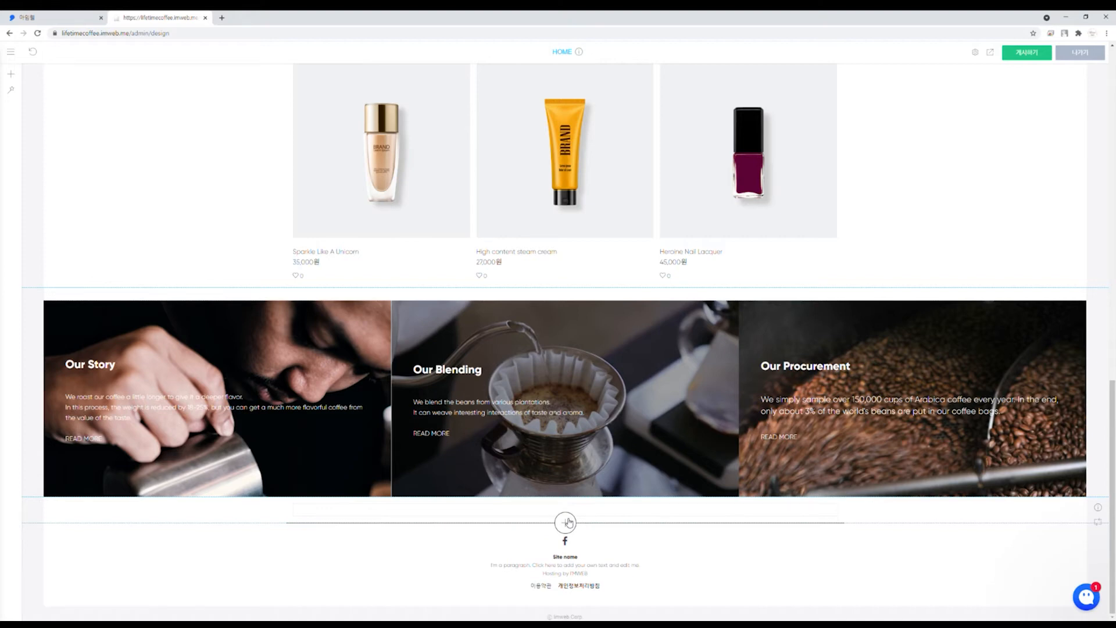
click(567, 522)
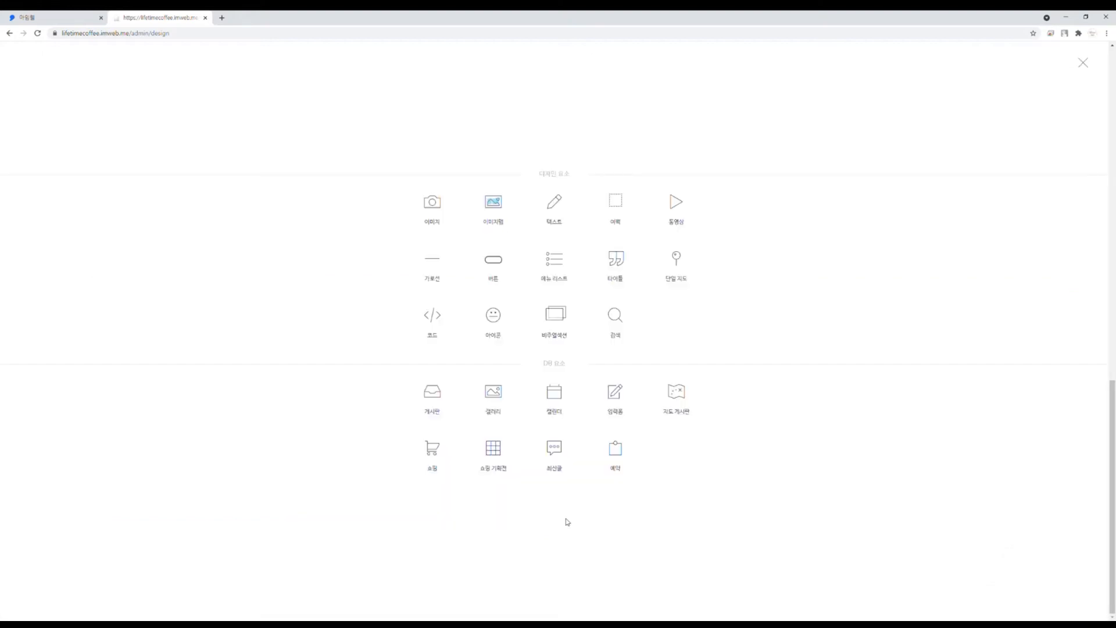
click(677, 260)
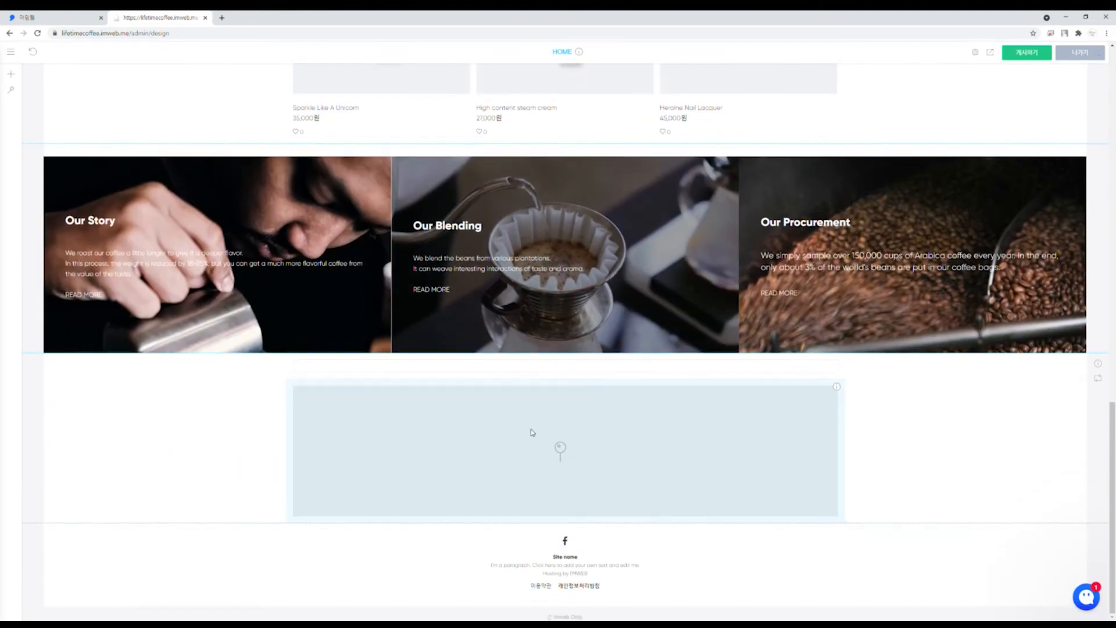
Step: Set the map block's provider to Google maps and open the map key registration page
click(534, 451)
click(547, 458)
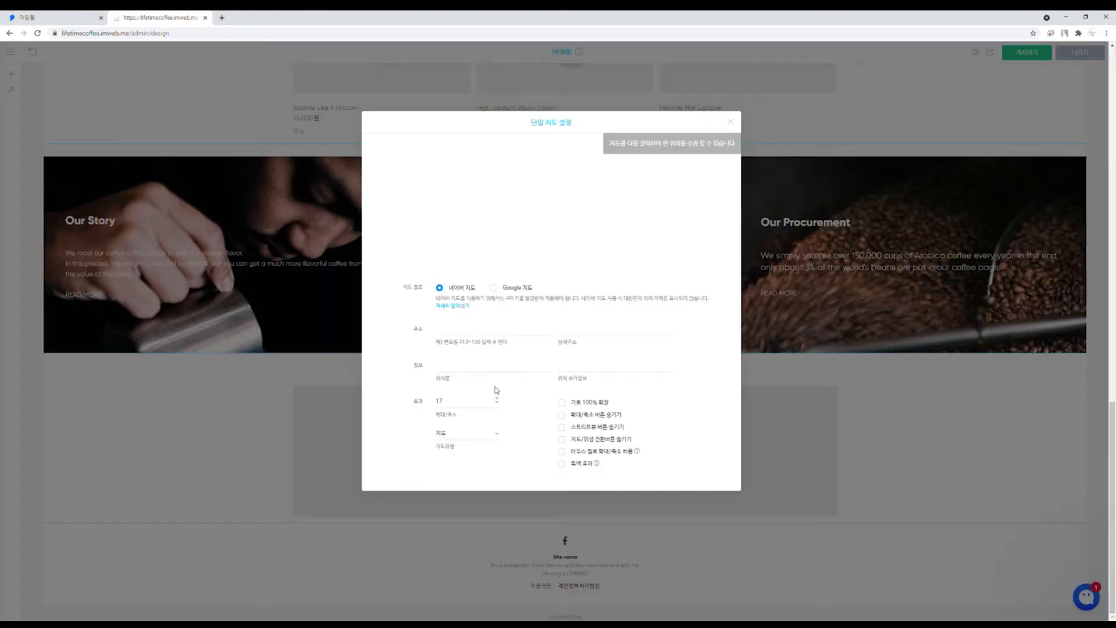
click(494, 285)
click(439, 284)
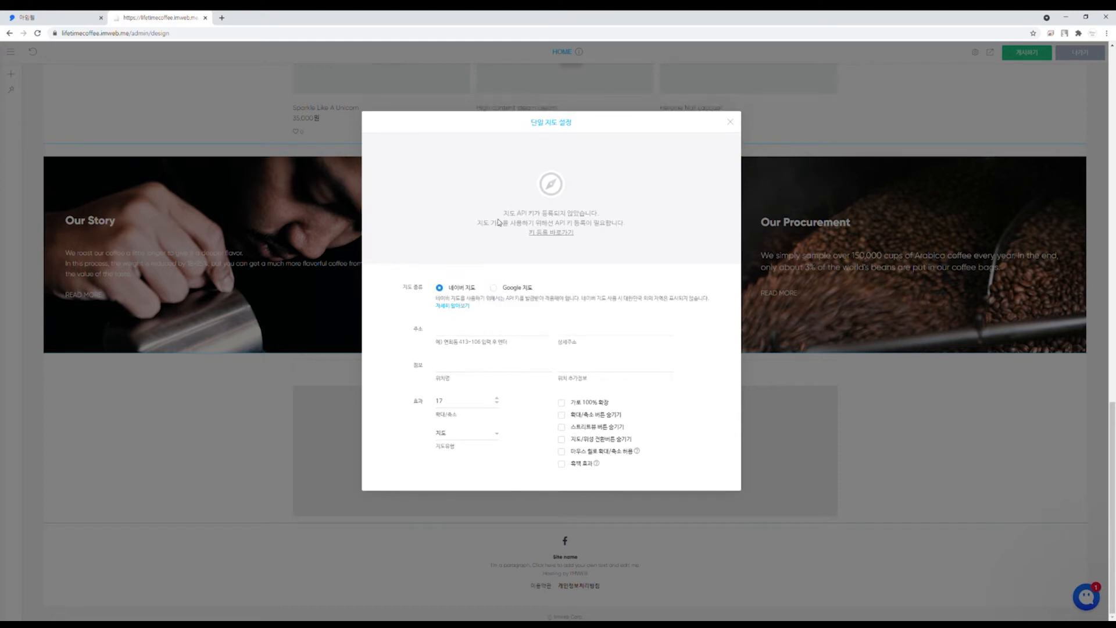
drag(509, 216, 628, 228)
click(637, 228)
click(523, 287)
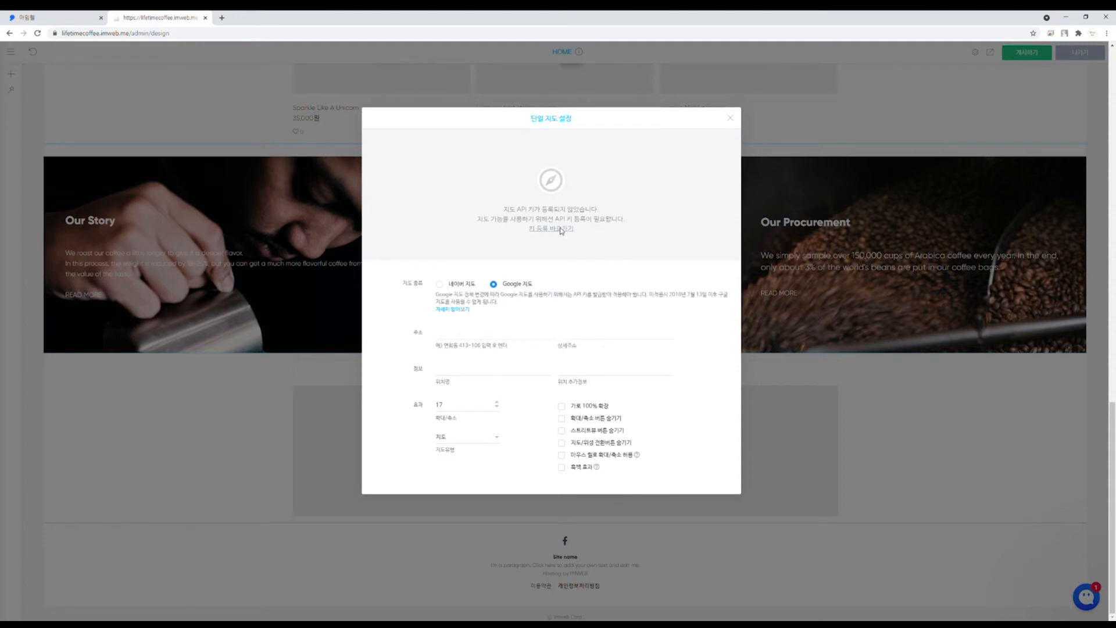
click(560, 228)
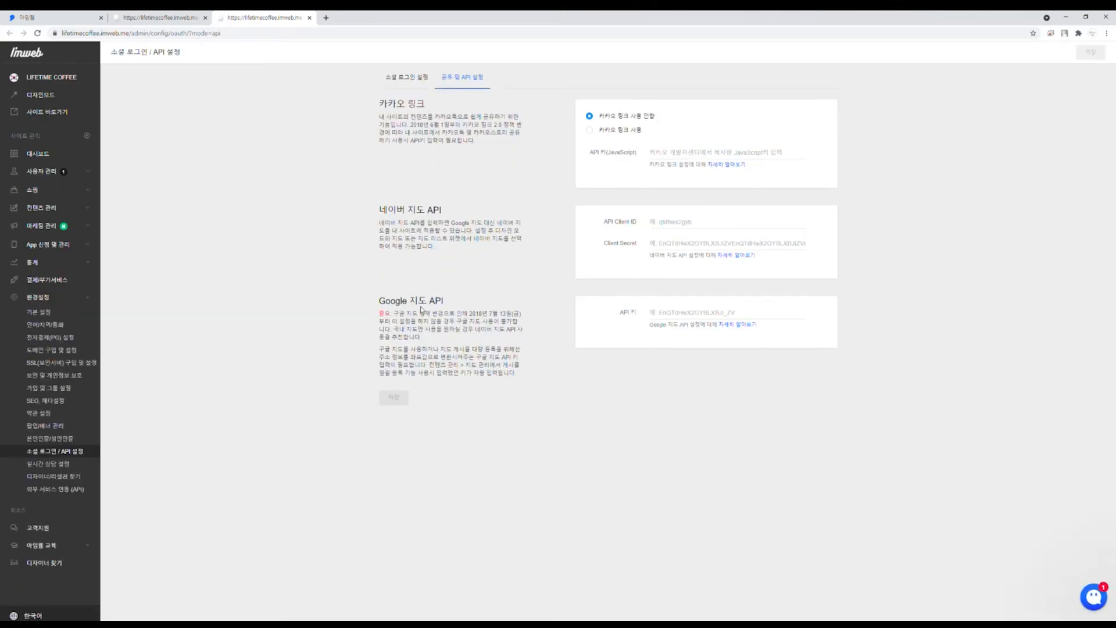
Step: Paste and save the Google map API key, then close the API tab and map settings
click(665, 314)
key(ctrl+v)
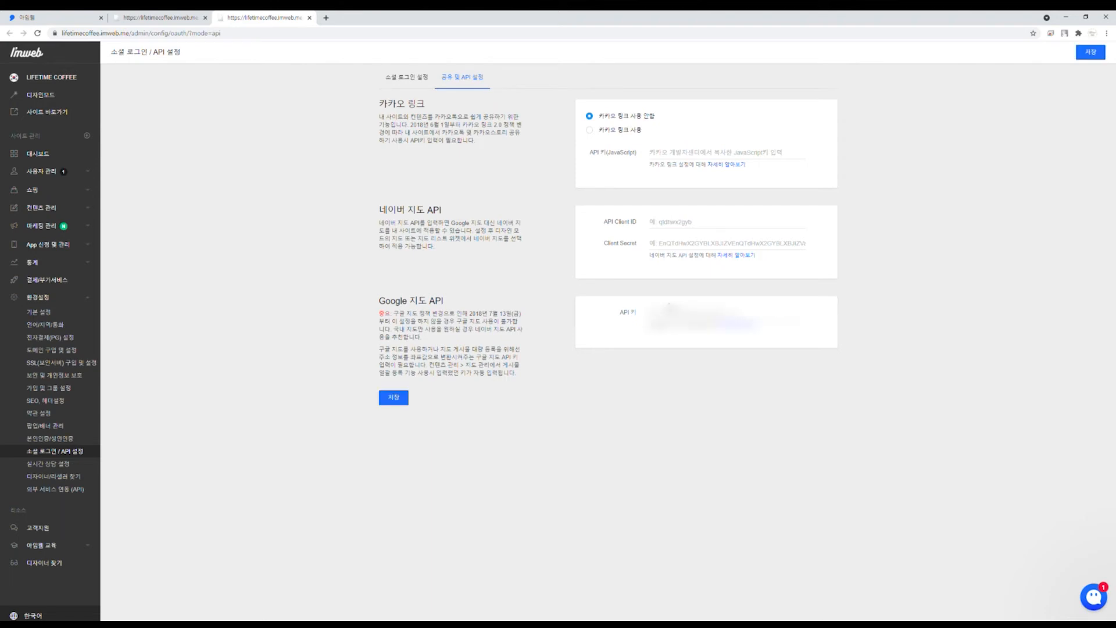
click(394, 398)
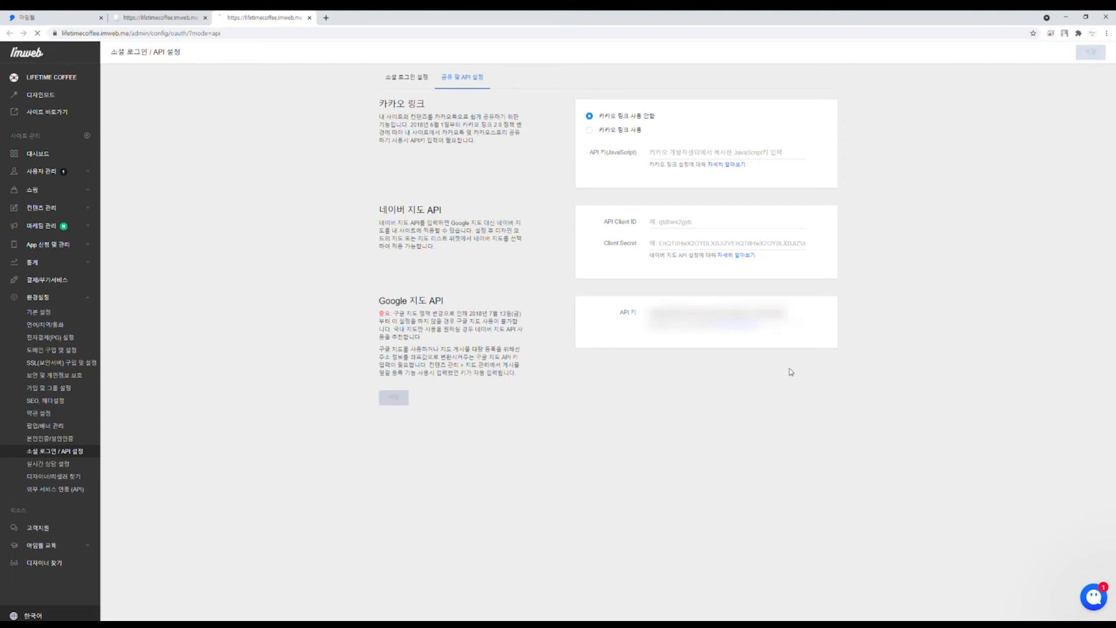
click(309, 19)
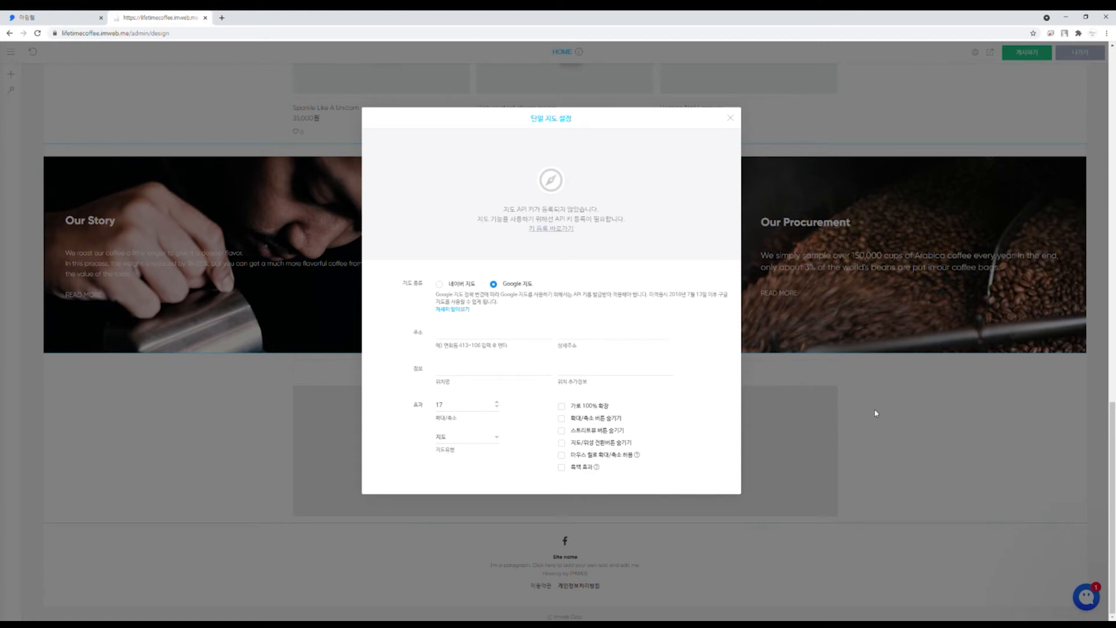
click(730, 120)
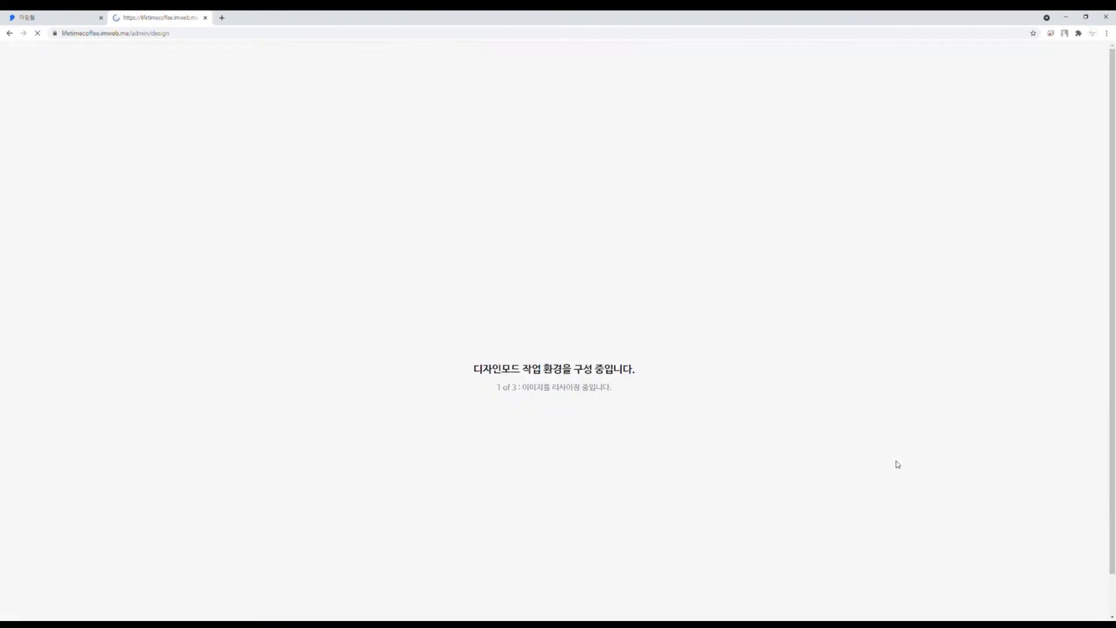
scroll(598, 349, down, 20)
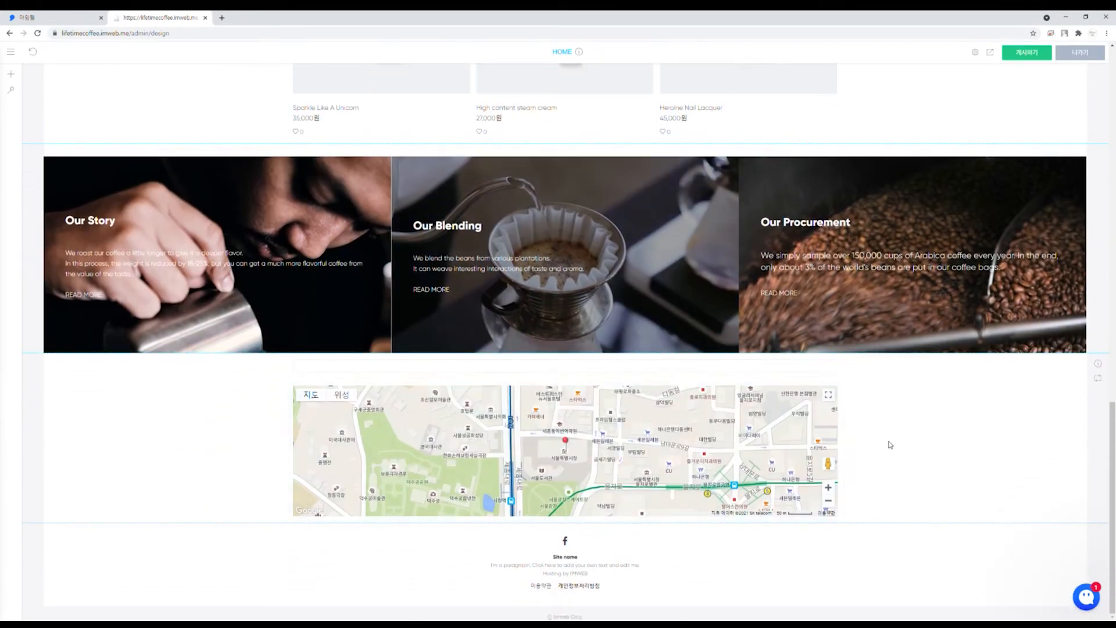
right_click(668, 430)
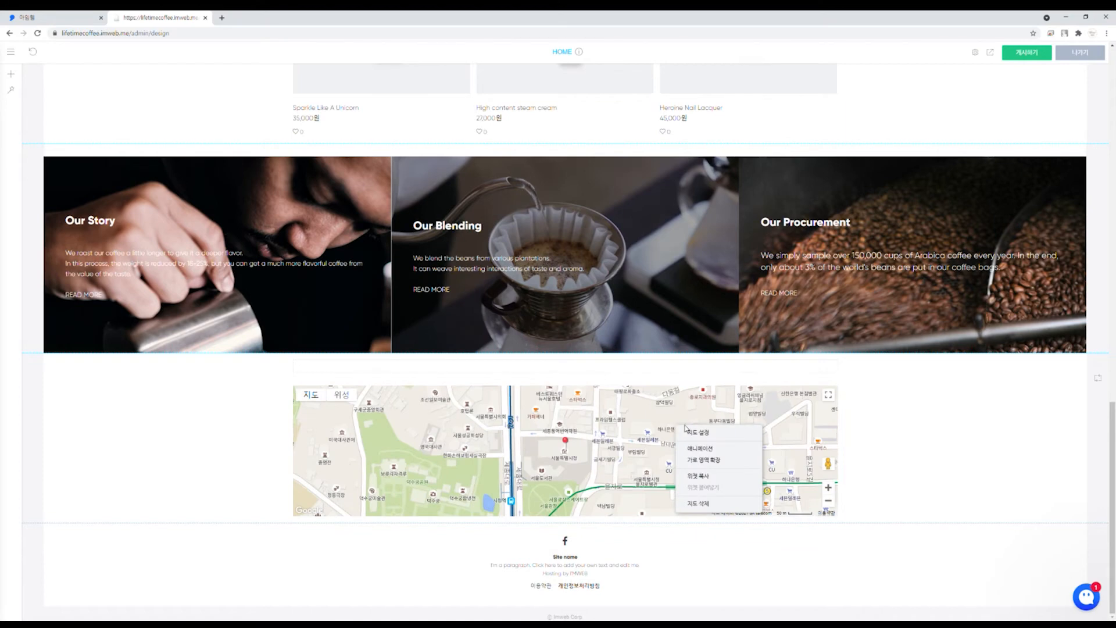
Step: Hide the map's street view and map/satellite buttons and apply the grayscale effect
click(709, 435)
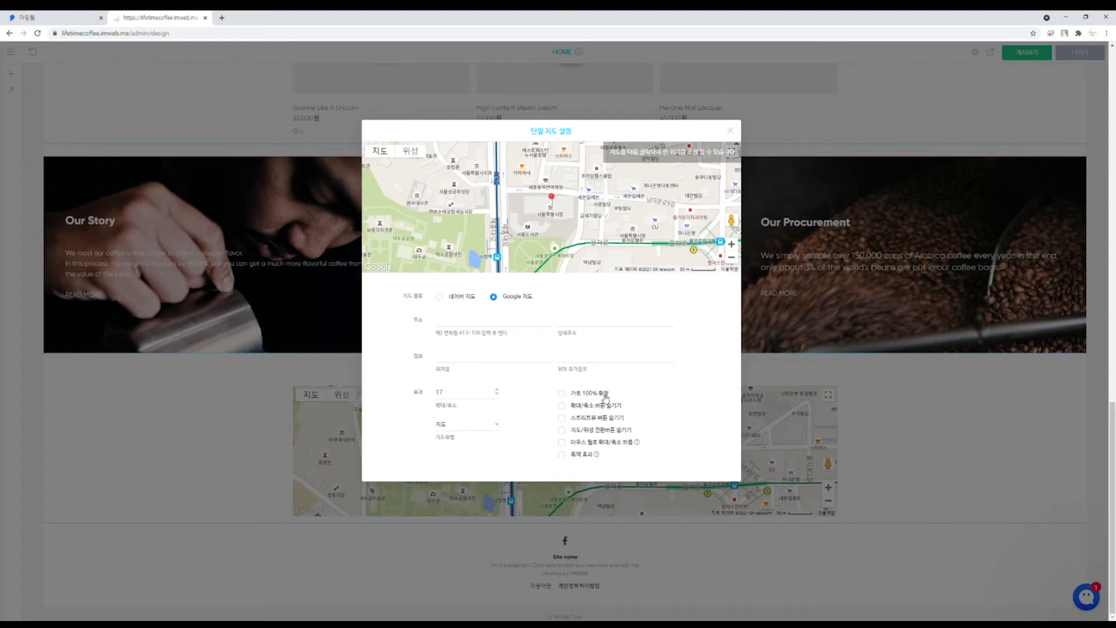
click(614, 420)
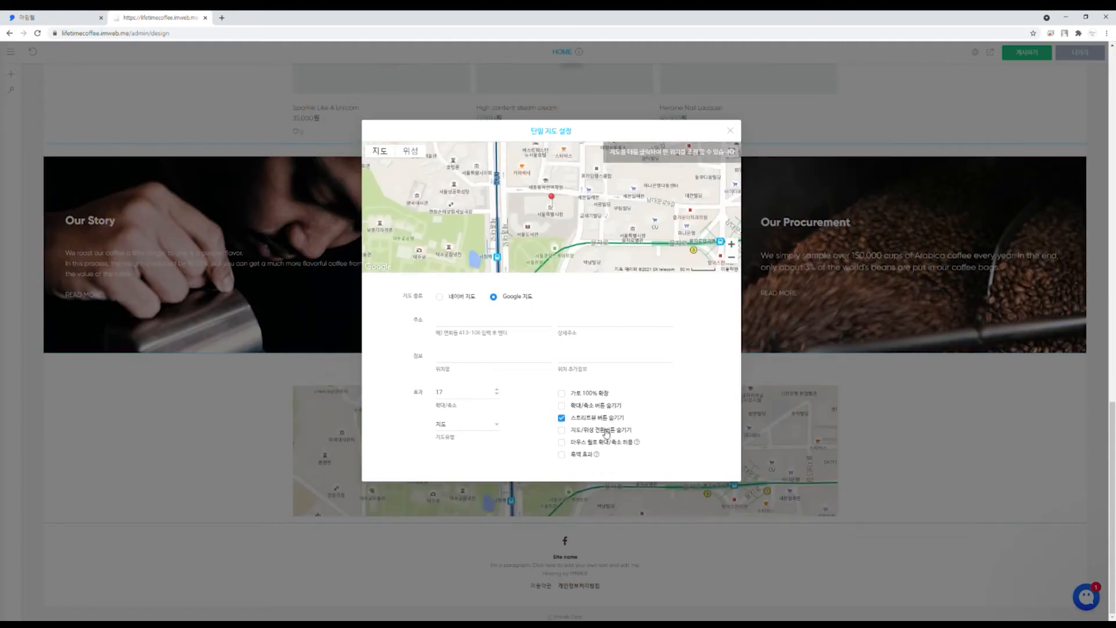
click(606, 433)
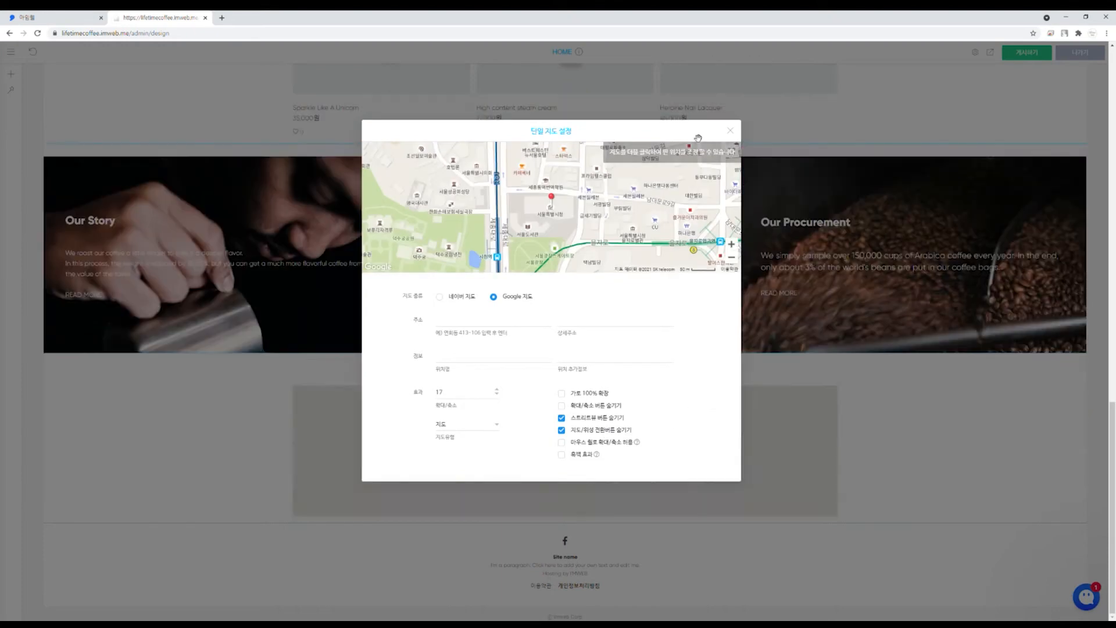
click(582, 455)
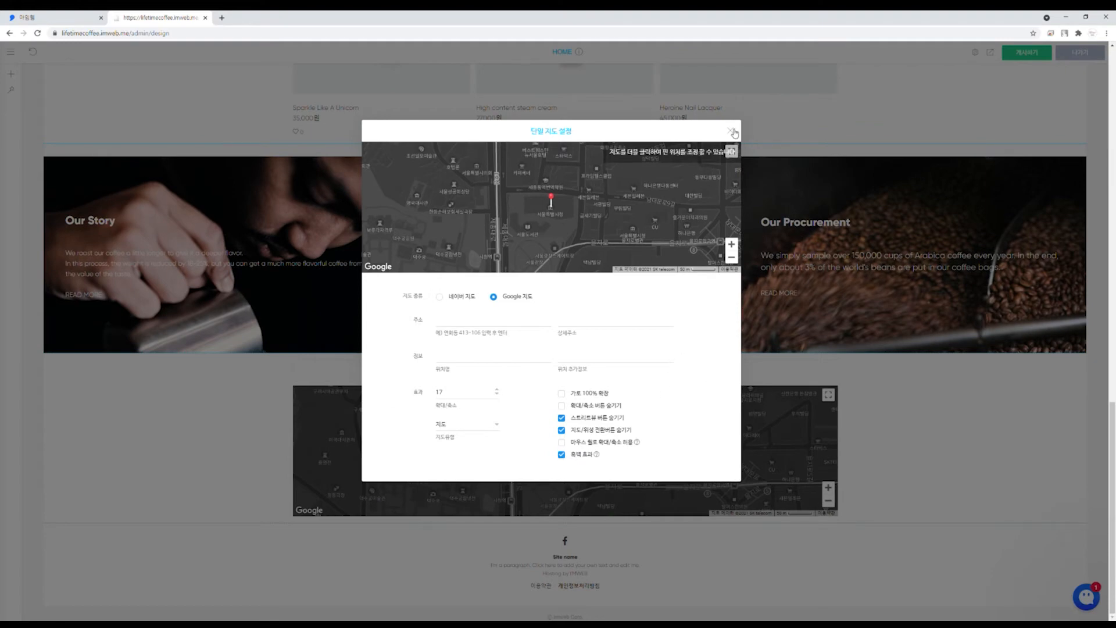
click(732, 131)
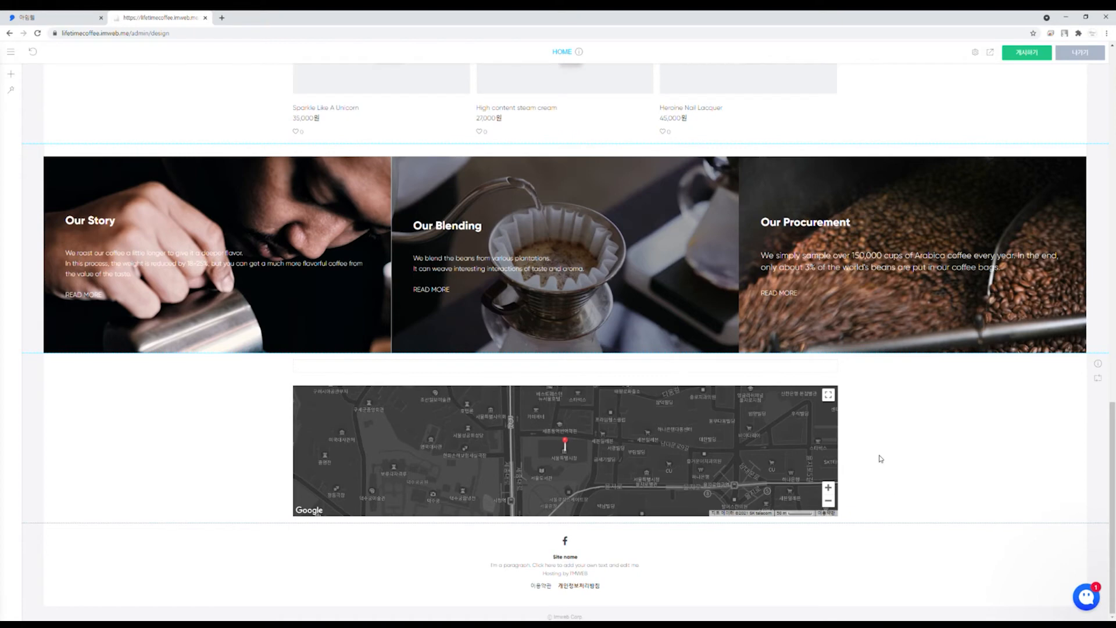
Step: Make the map section about 45 px taller and replace the footer with the dark template
drag(566, 519, 566, 547)
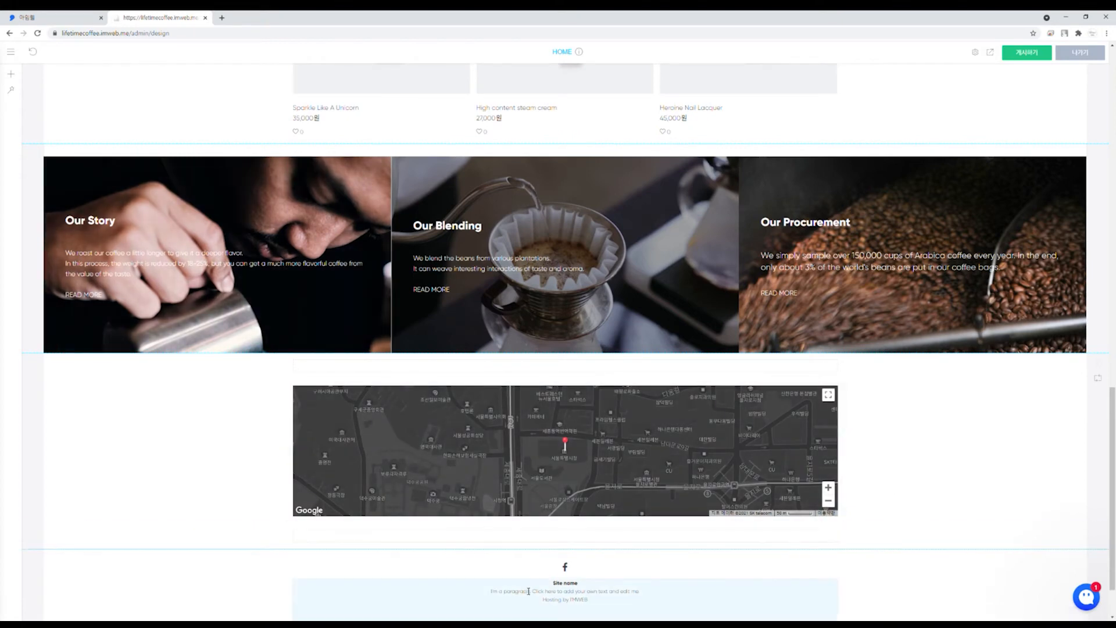
click(15, 93)
click(18, 103)
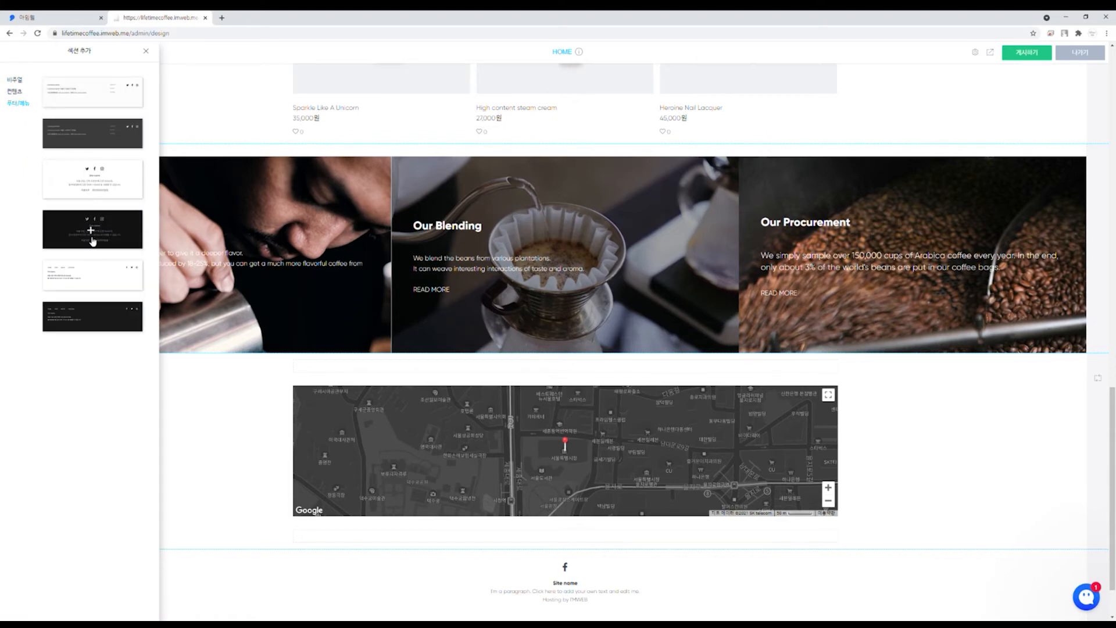
click(66, 143)
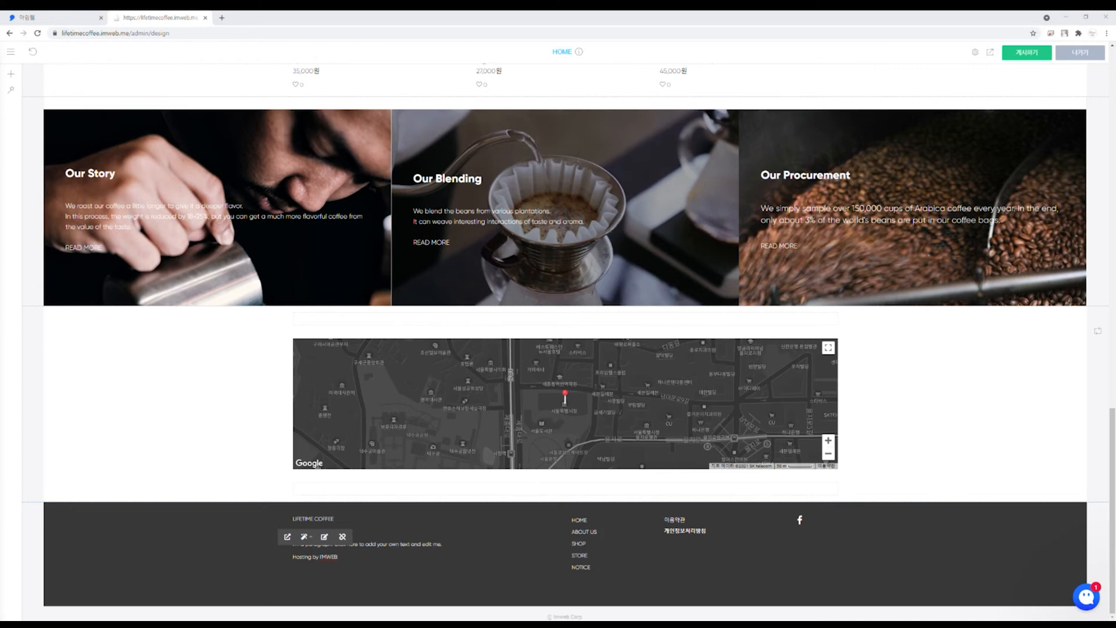
Step: Replace the footer's placeholder text with the address, phone and e-mail lines
click(445, 547)
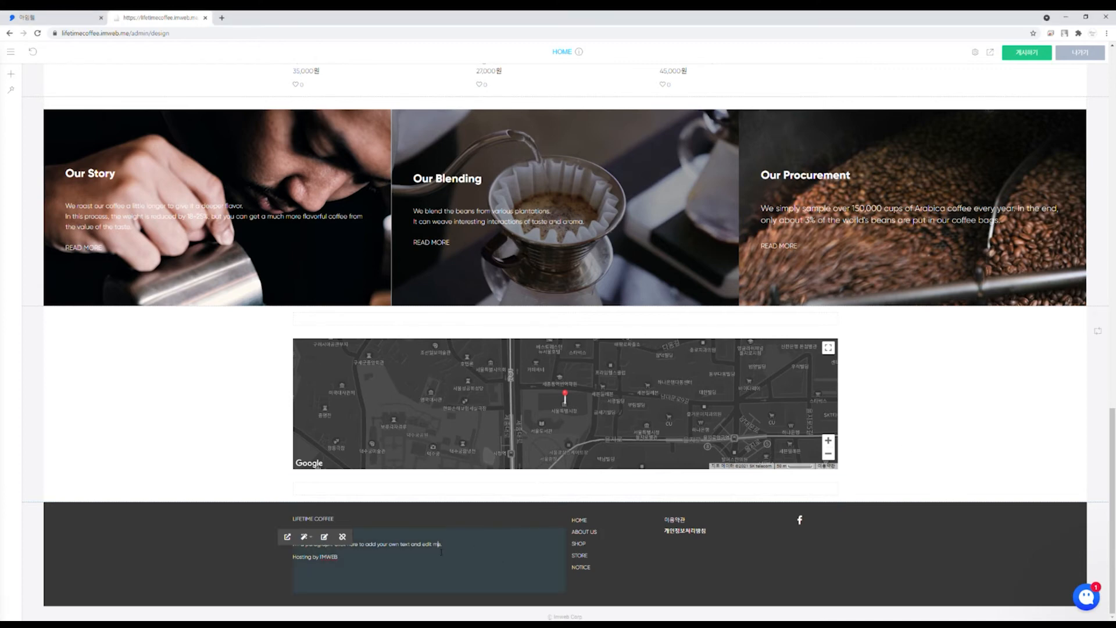
drag(445, 546, 282, 539)
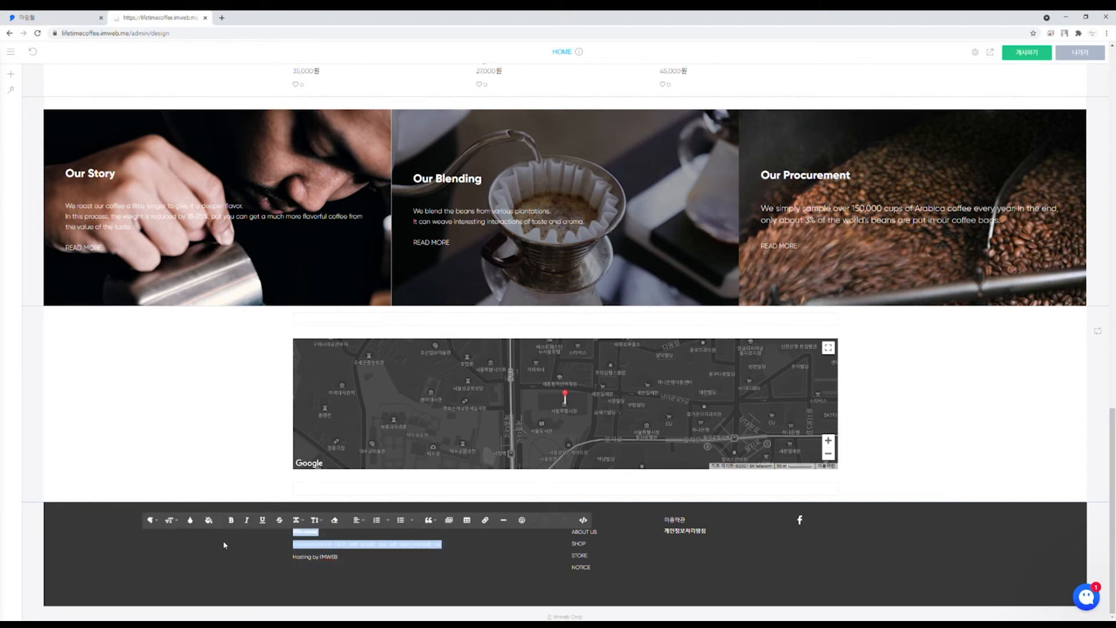
key(ctrl+v)
click(960, 463)
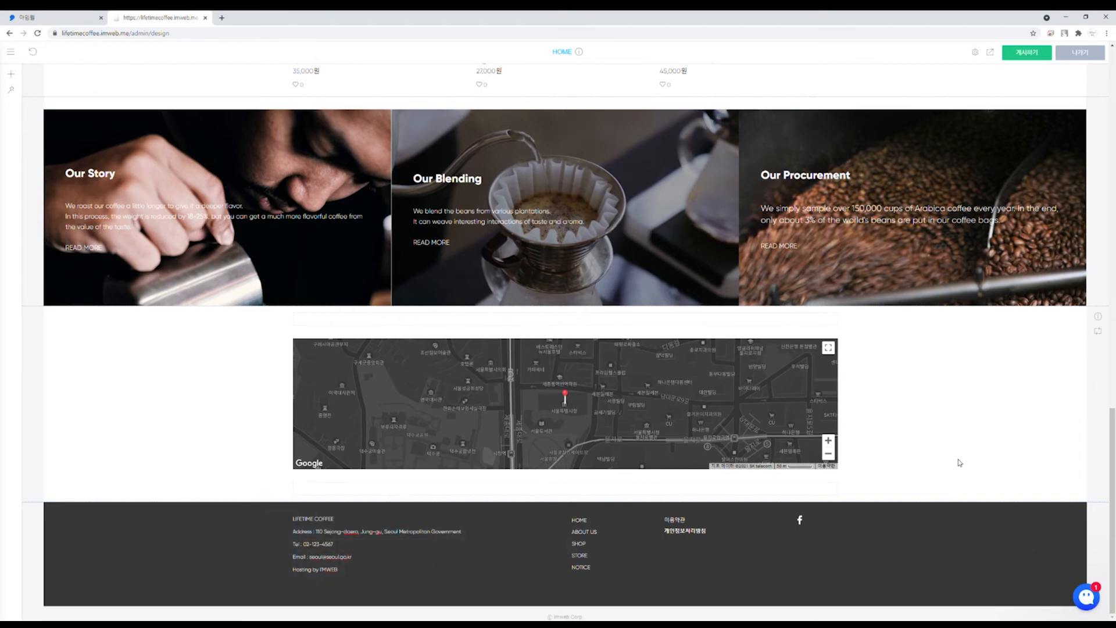
scroll(692, 552, up, 15)
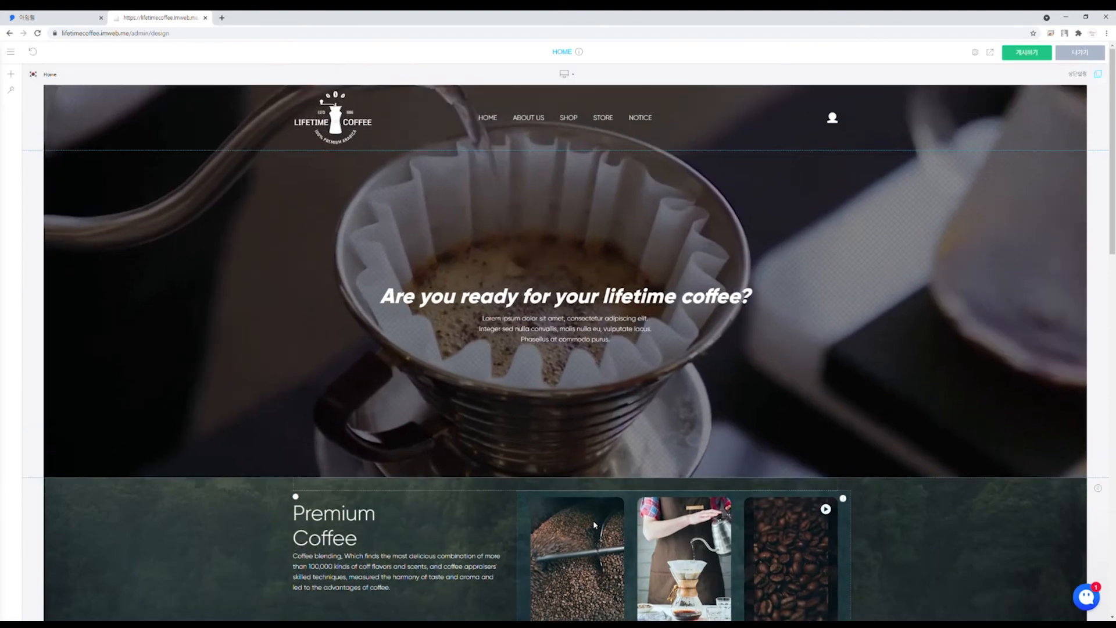
Step: Scroll through the finished Home page and switch the editor to the ABOUT US page
scroll(631, 303, down, 10)
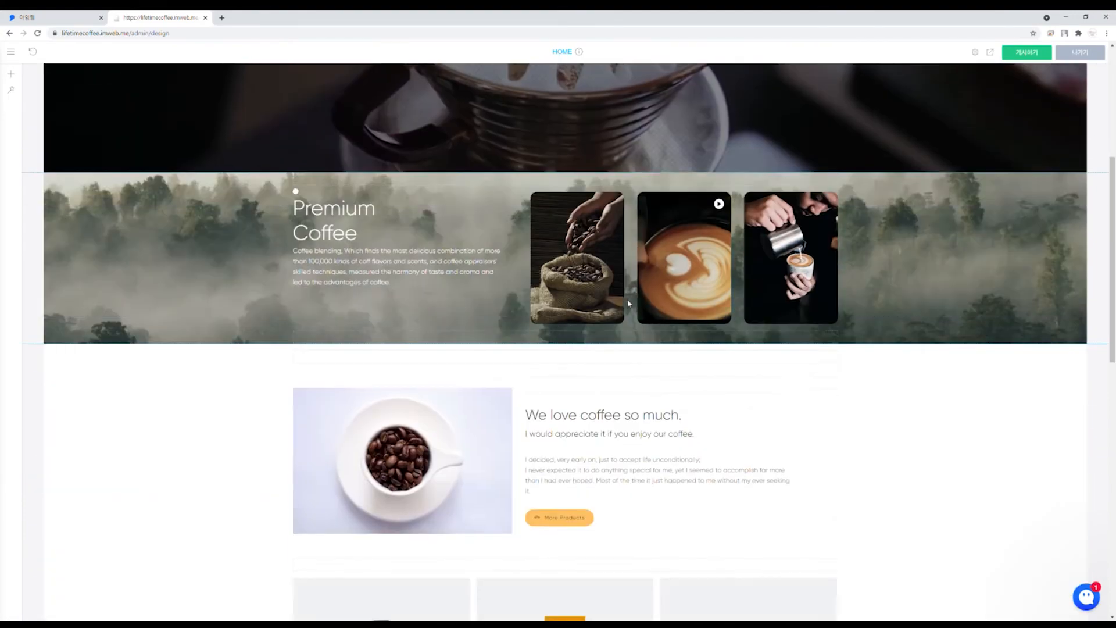
scroll(632, 304, down, 3)
scroll(680, 362, up, 10)
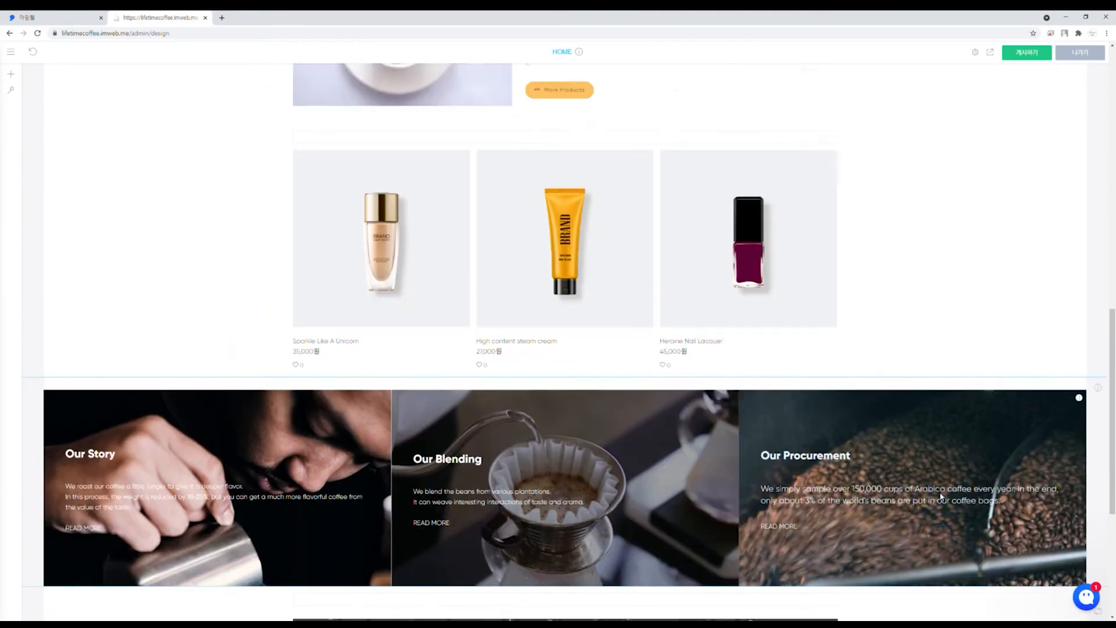
scroll(680, 363, up, 5)
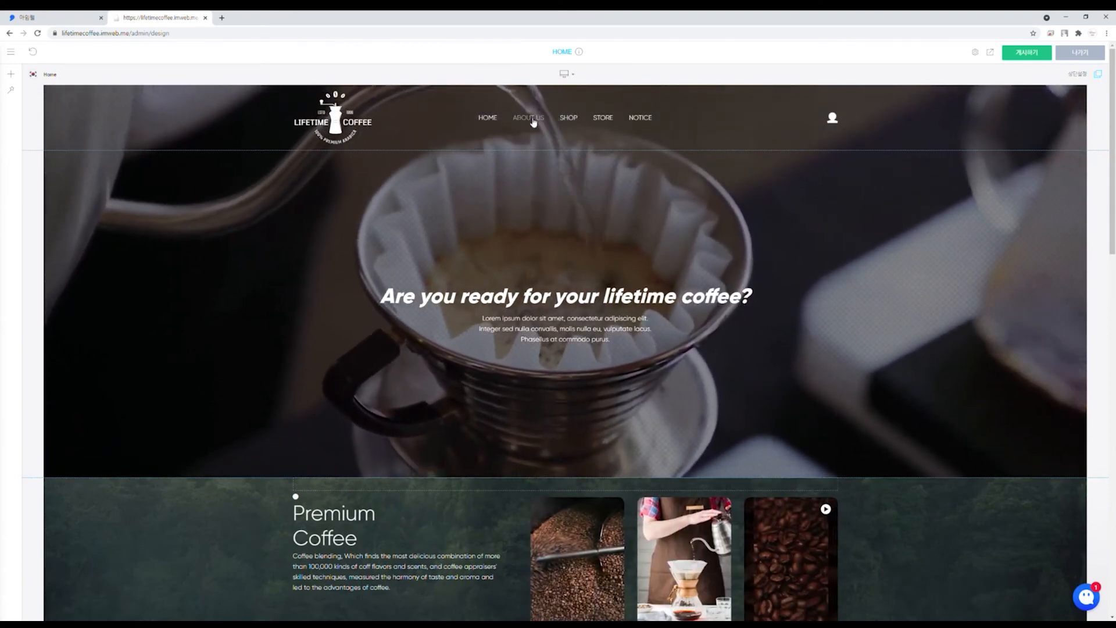
click(531, 118)
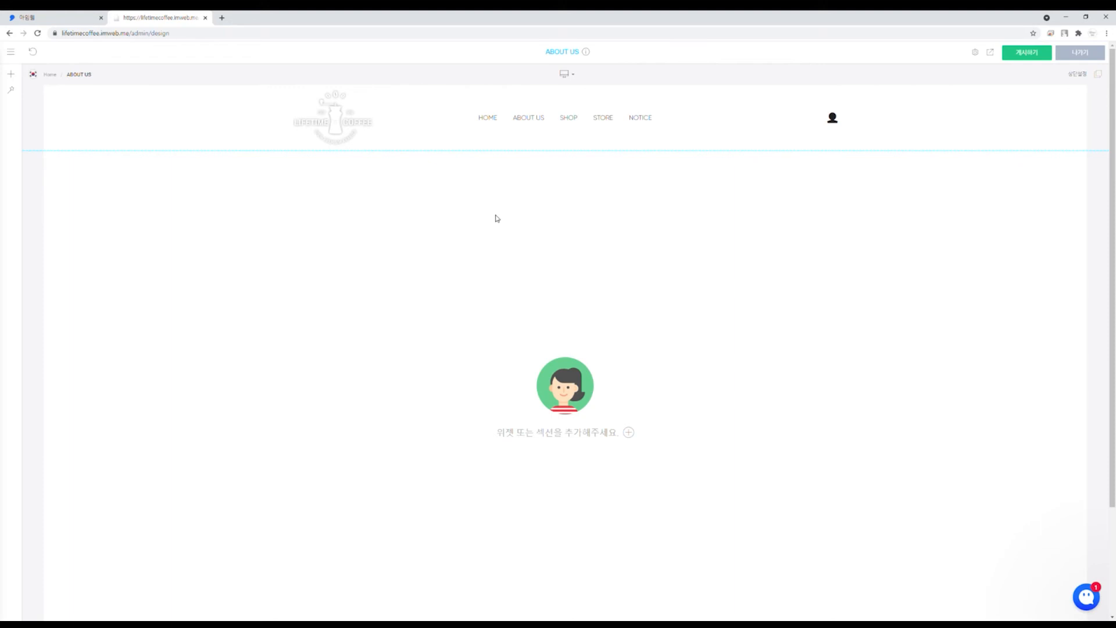
Step: Add a visual hero with only the dripper slide, sample text removed, shrunk to a thin banner
click(629, 434)
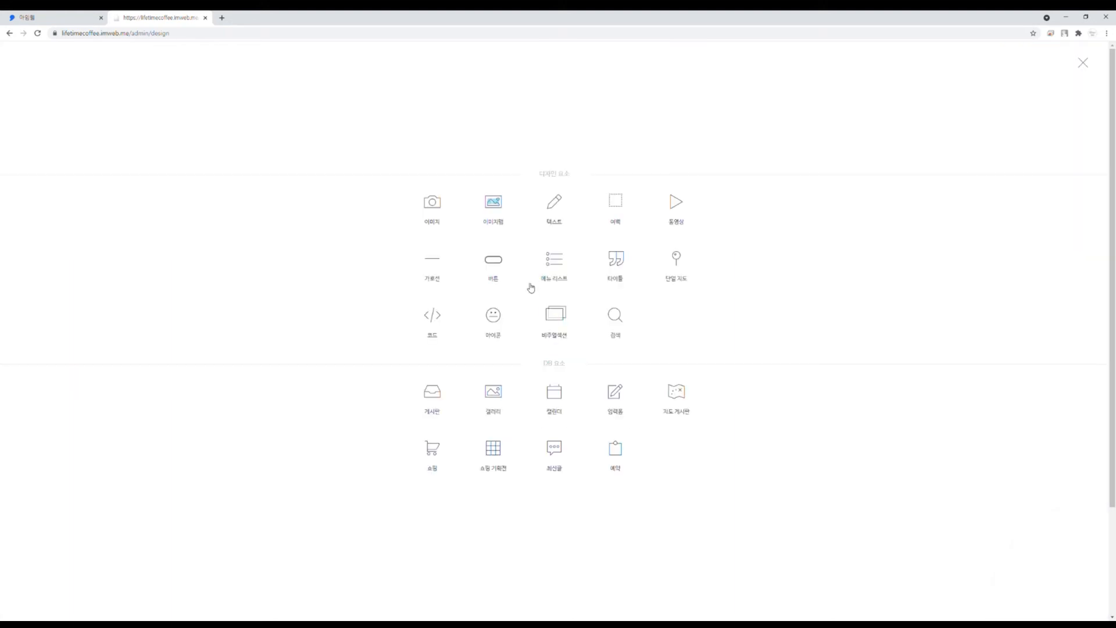
click(555, 319)
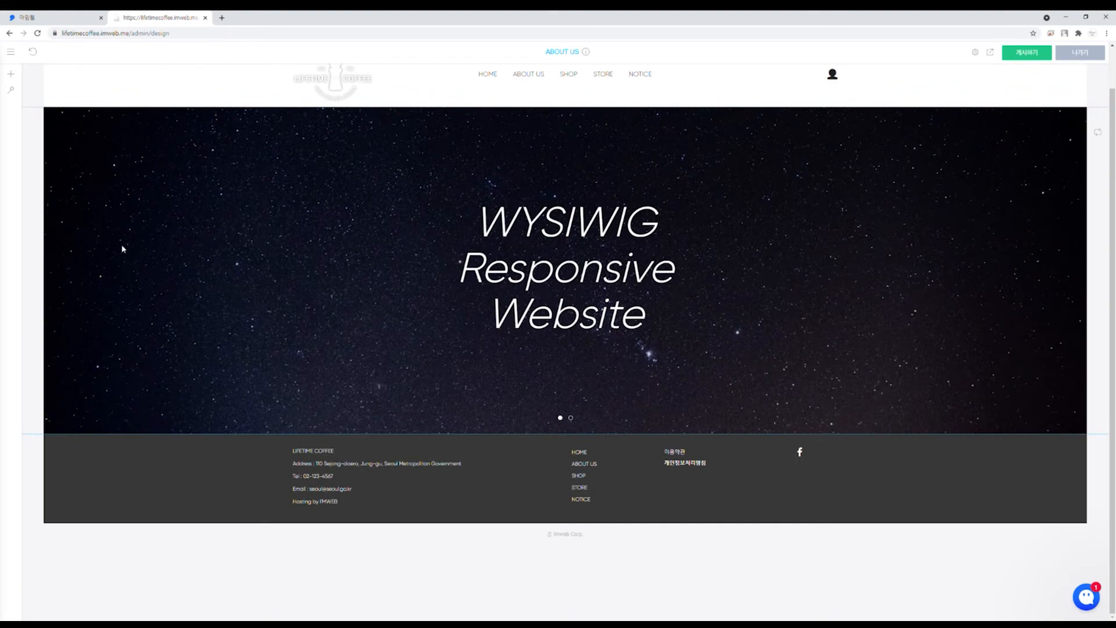
right_click(446, 217)
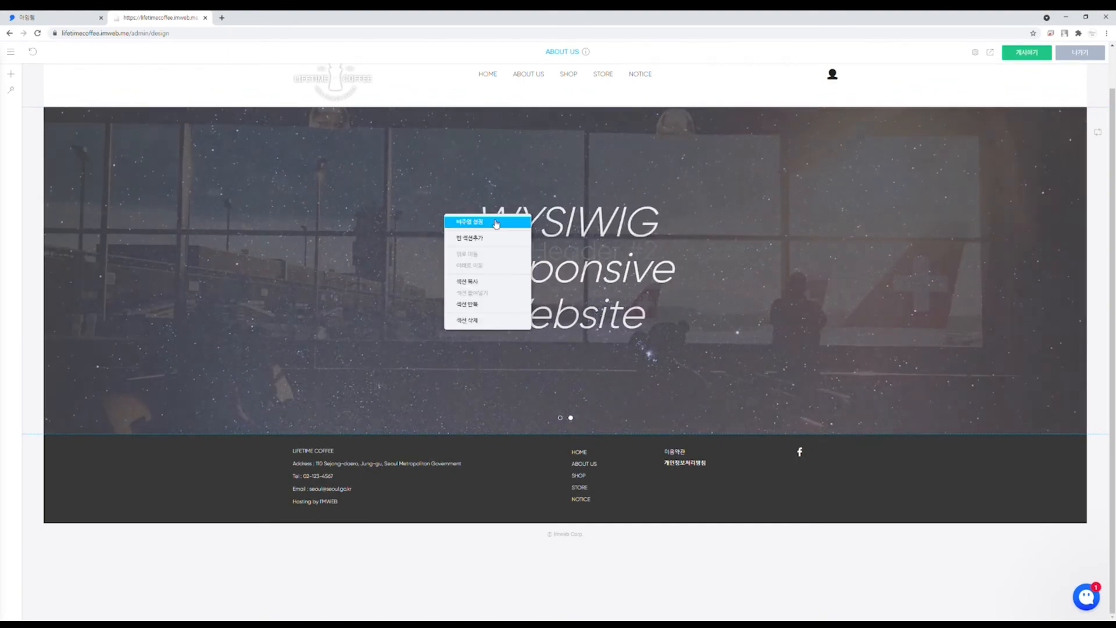
click(499, 230)
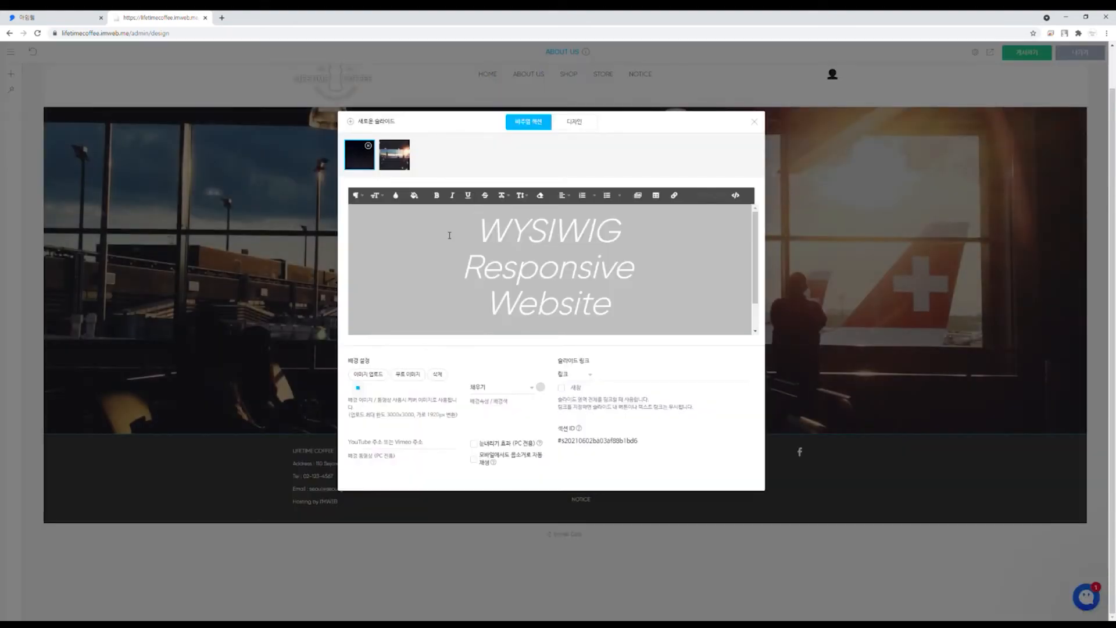
click(405, 146)
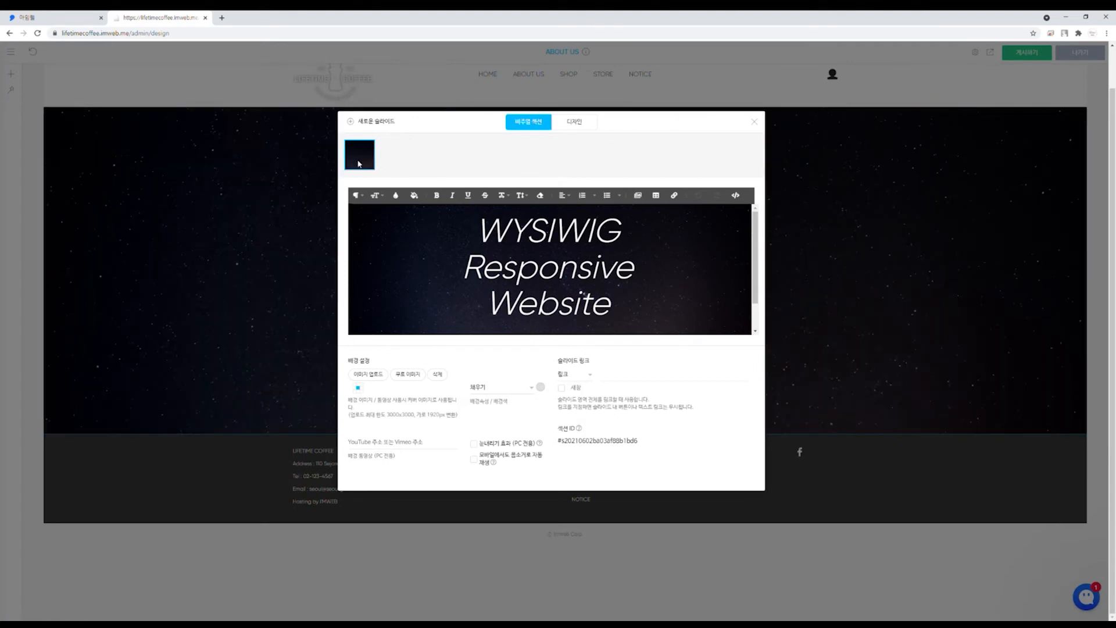
drag(478, 220, 611, 304)
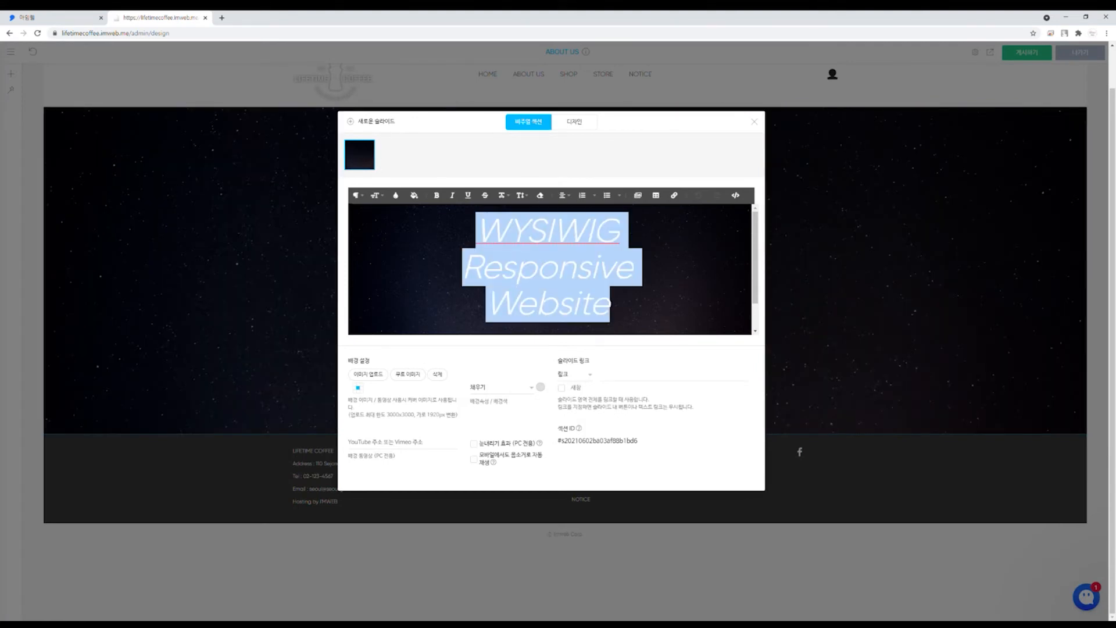
key(BackSpace)
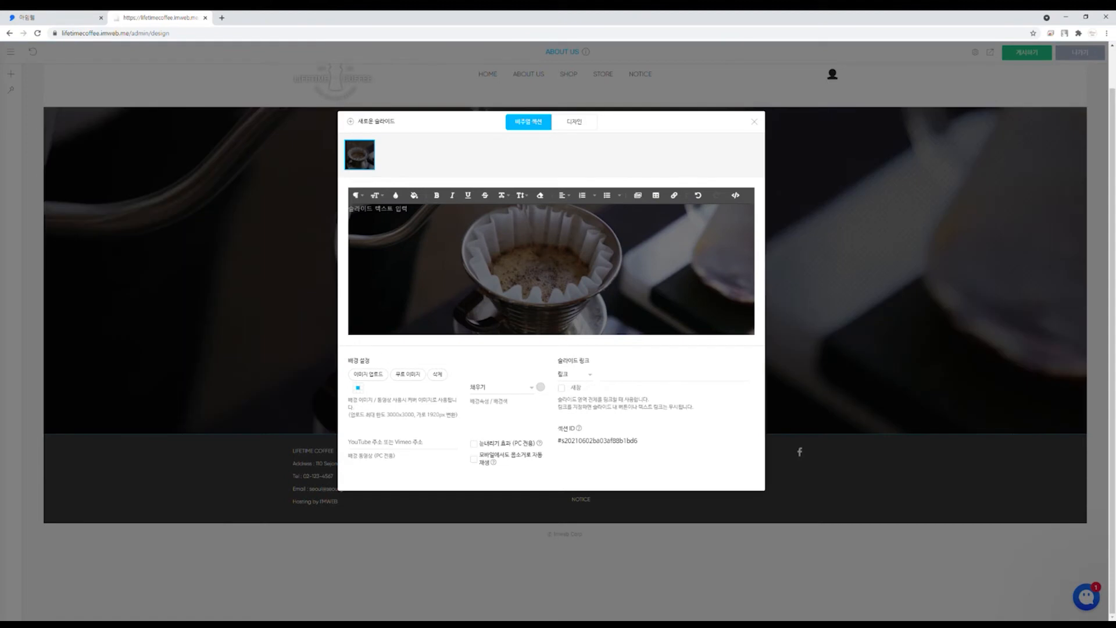
click(755, 124)
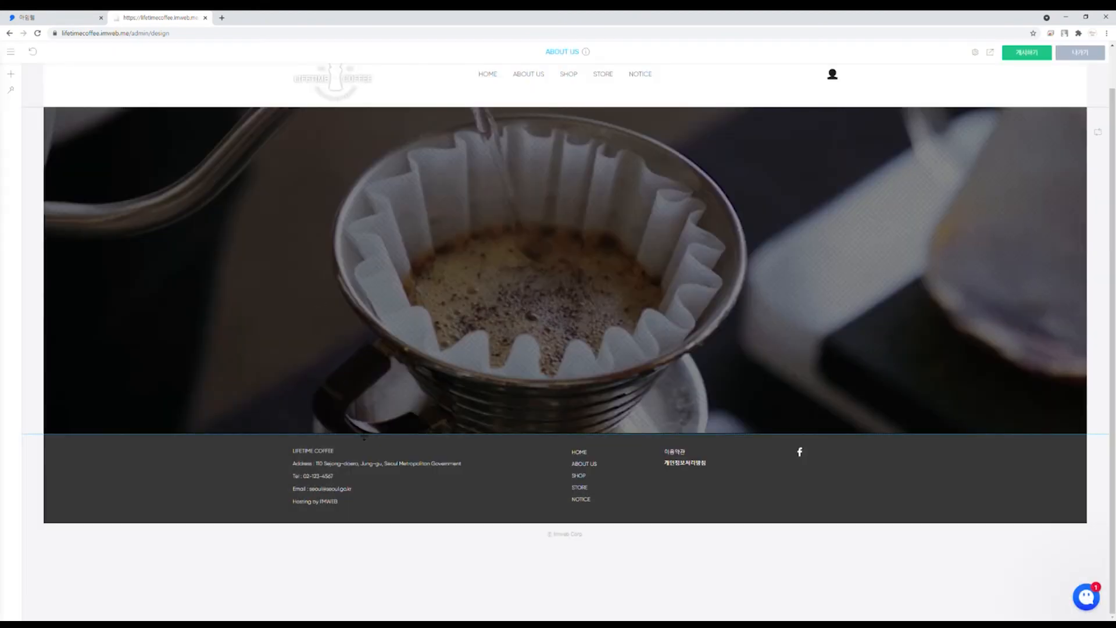
drag(364, 437, 406, 156)
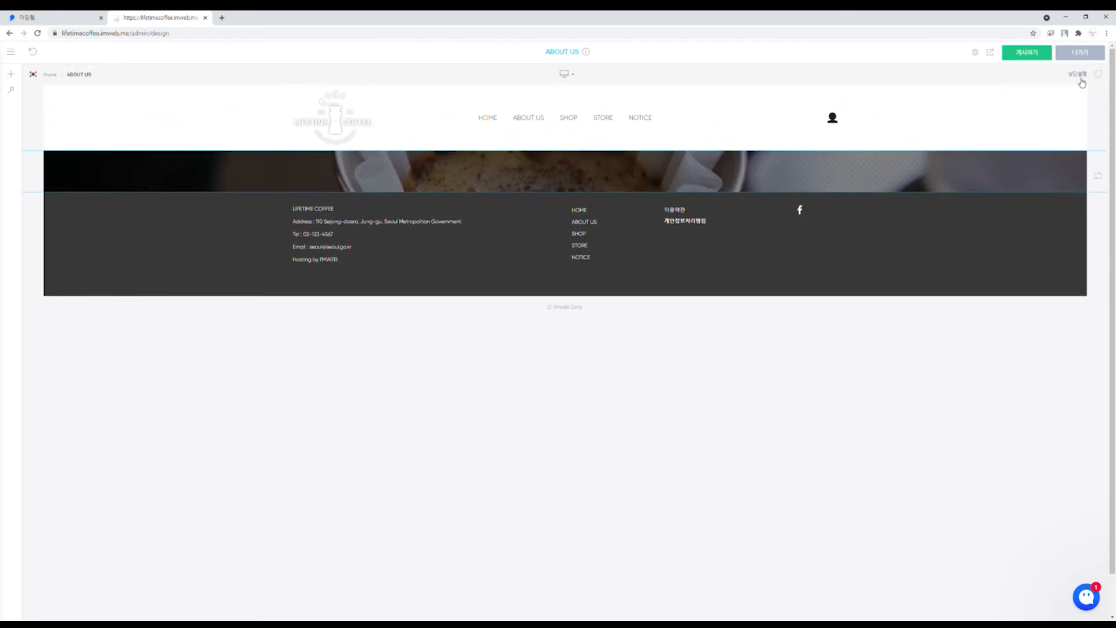
Step: Make the header transparent over the hero and insert an empty section above the footer
click(1099, 75)
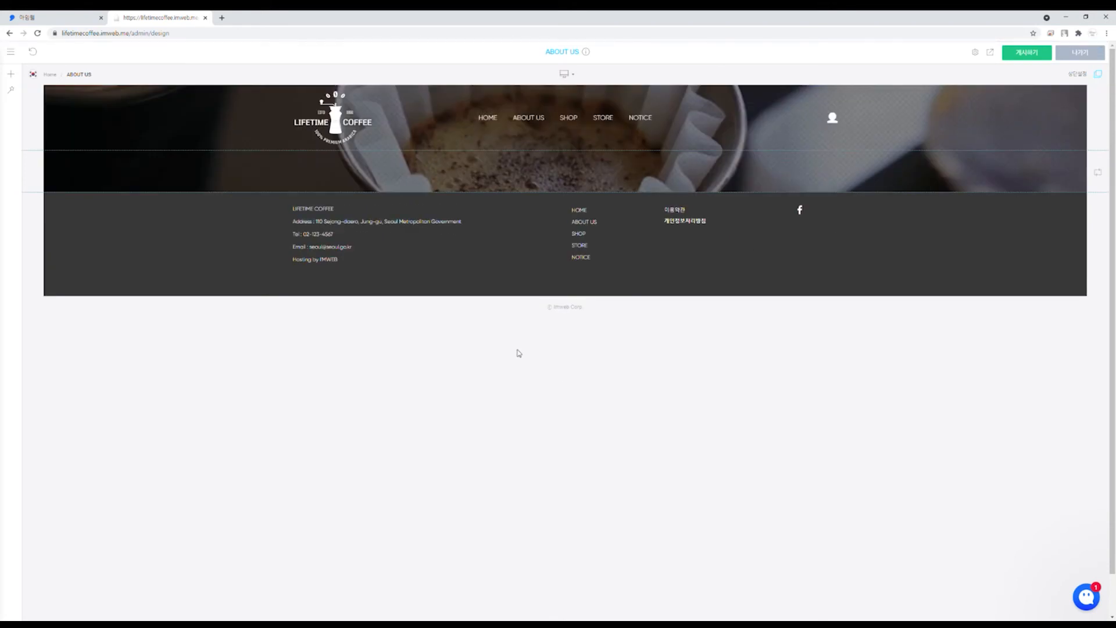
right_click(522, 194)
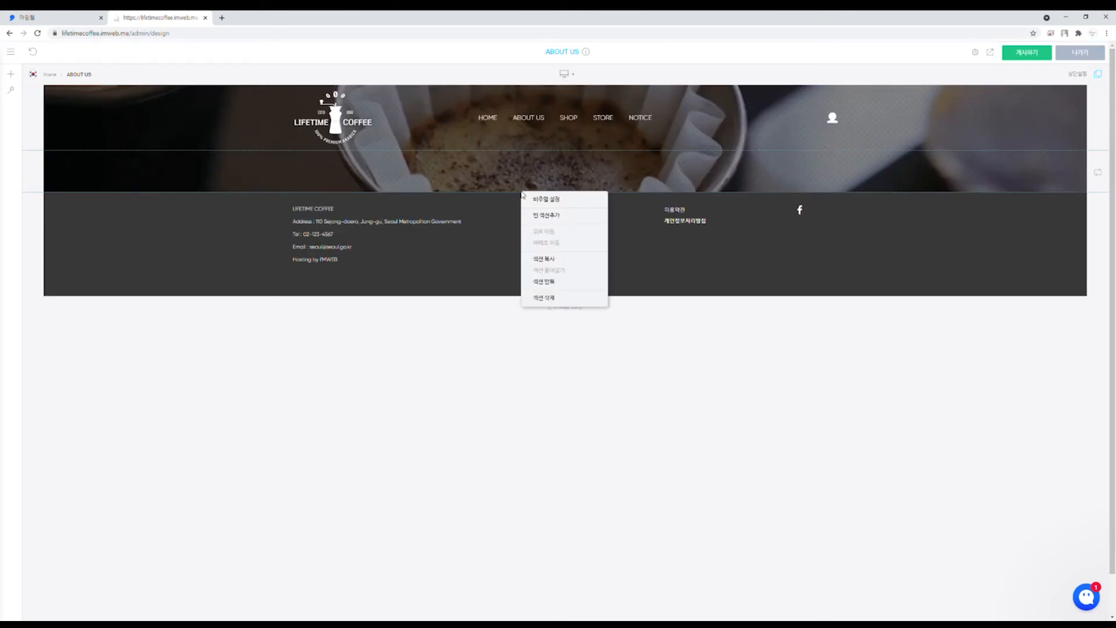
click(549, 215)
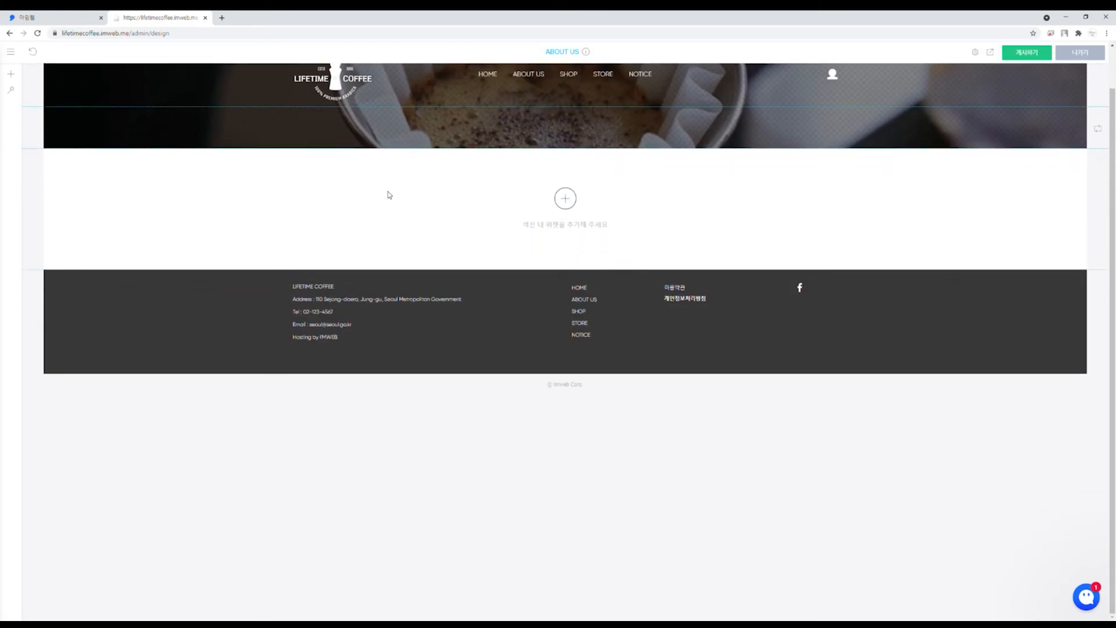
Step: Add an image widget to the new section showing the latte-pouring photo
scroll(286, 194, up, 1)
click(567, 244)
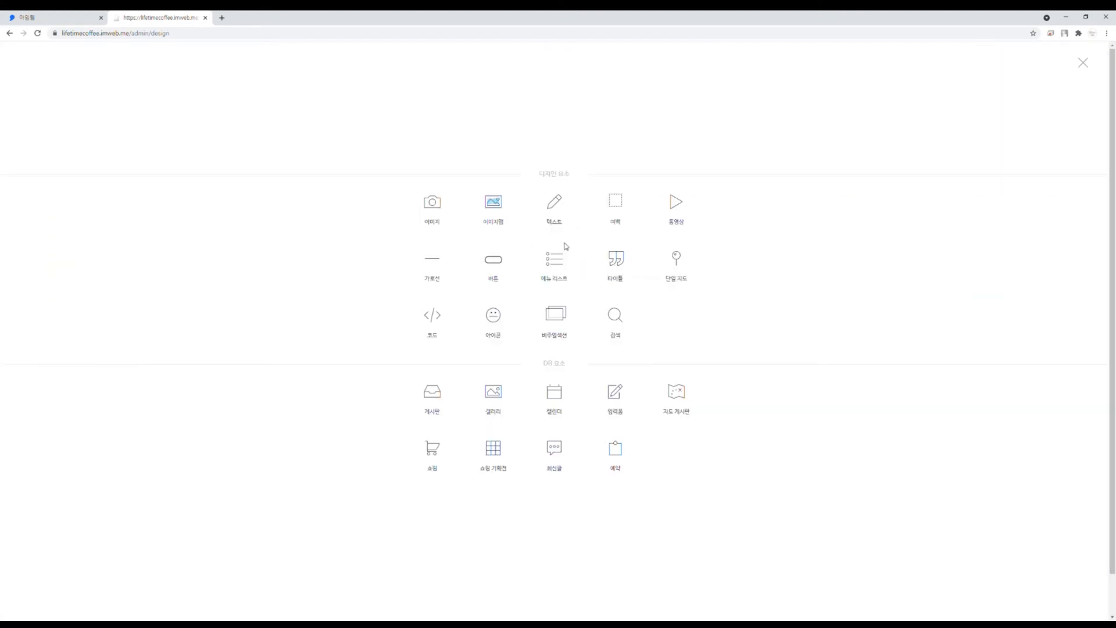
click(433, 203)
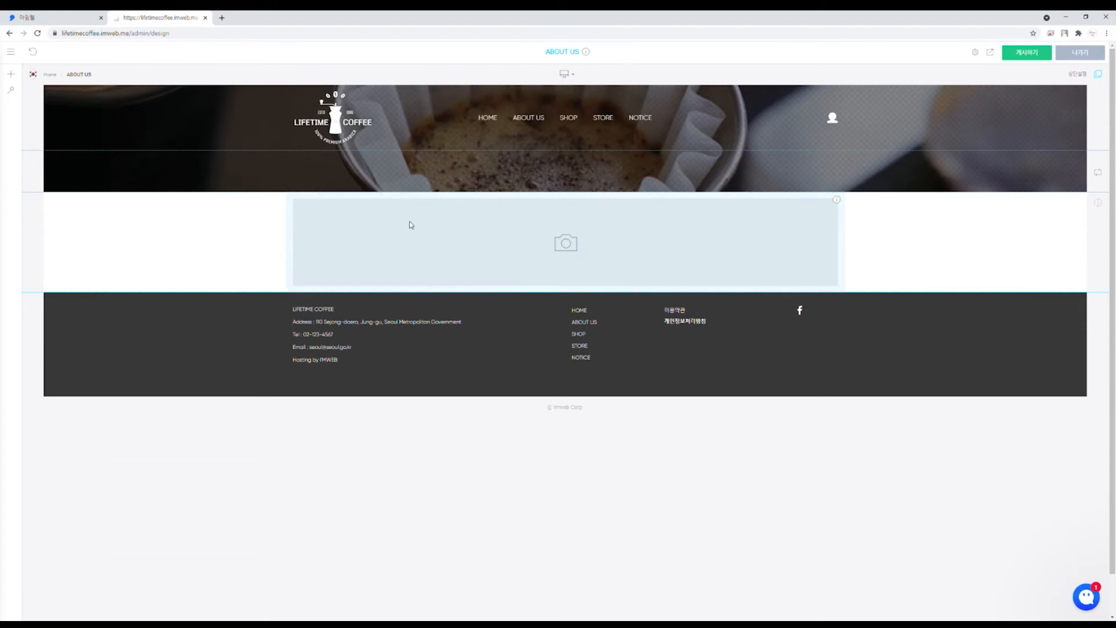
click(513, 243)
click(532, 246)
mouse_move(454, 205)
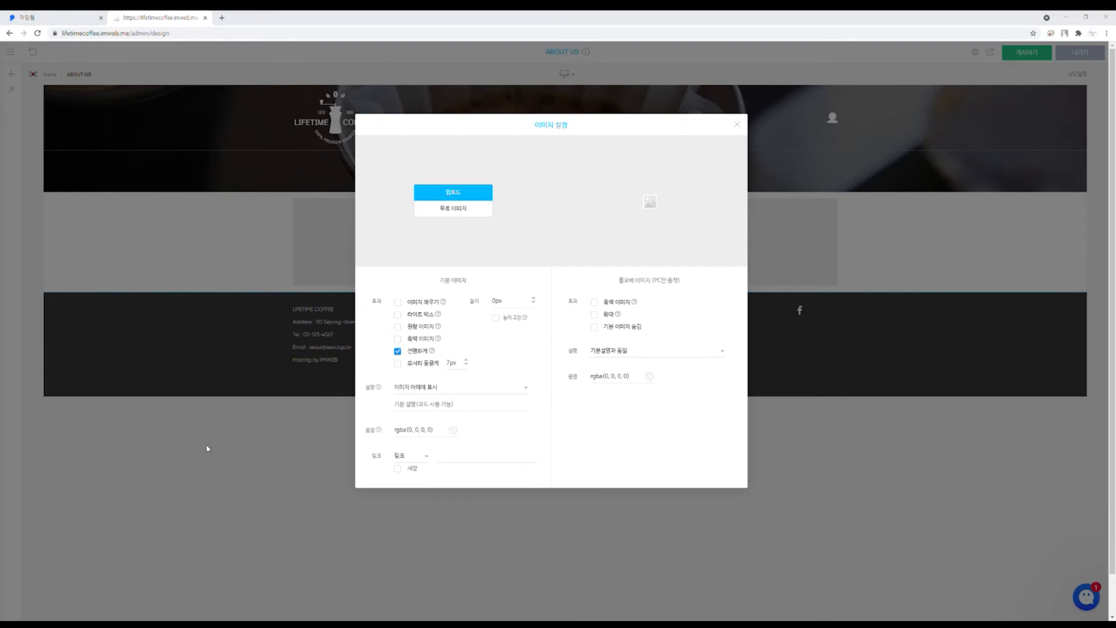
click(434, 322)
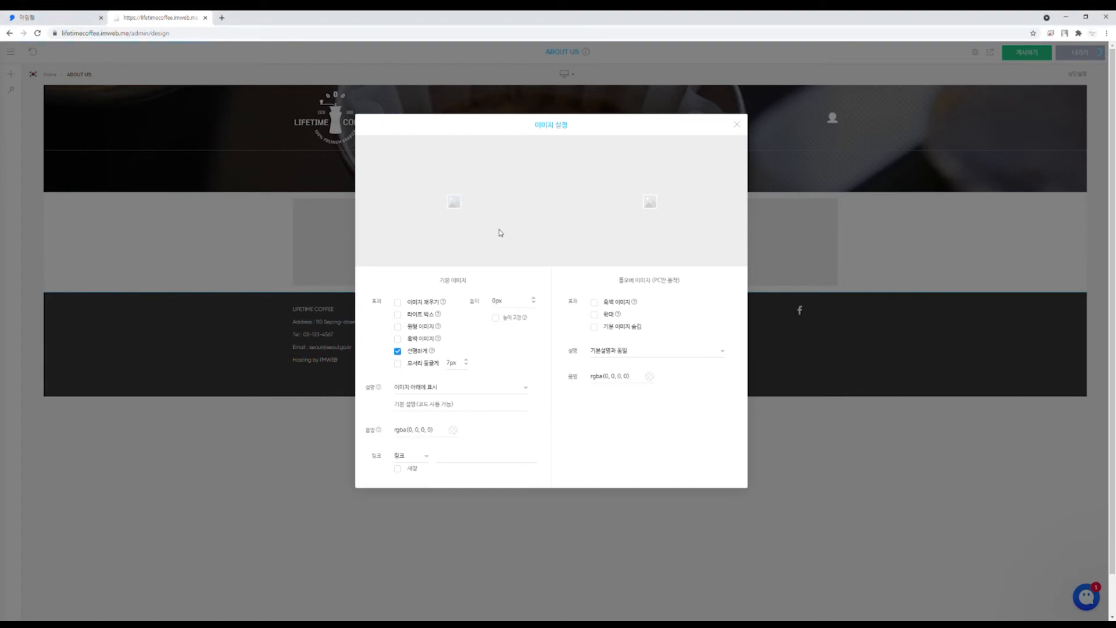
click(737, 125)
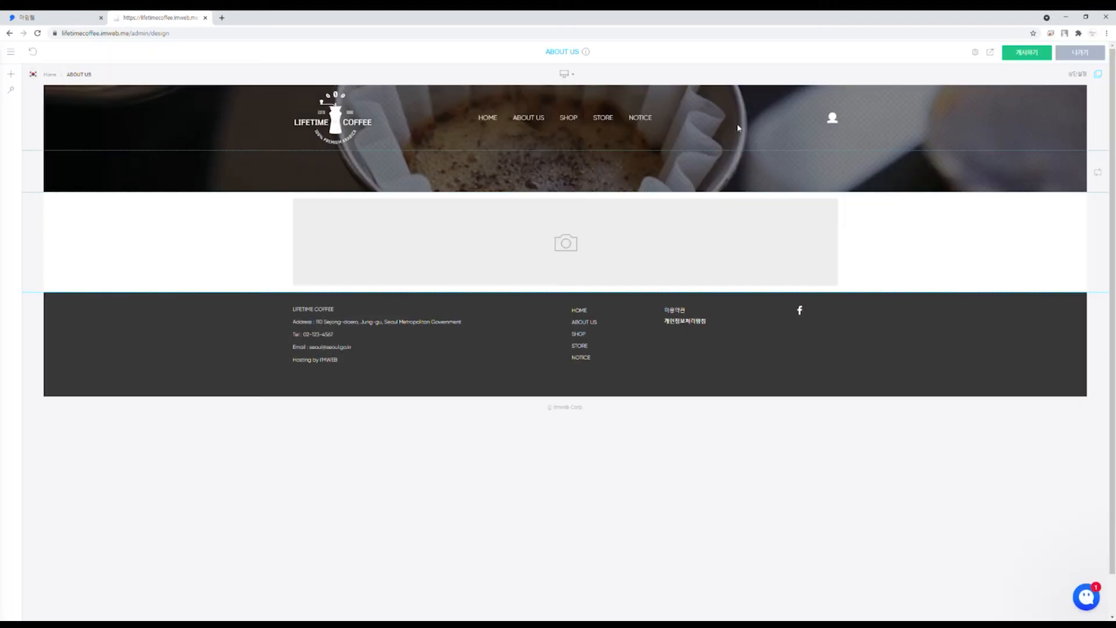
Step: Add a second image widget below it with the pour-over coffee photo
scroll(622, 317, down, 10)
right_click(589, 498)
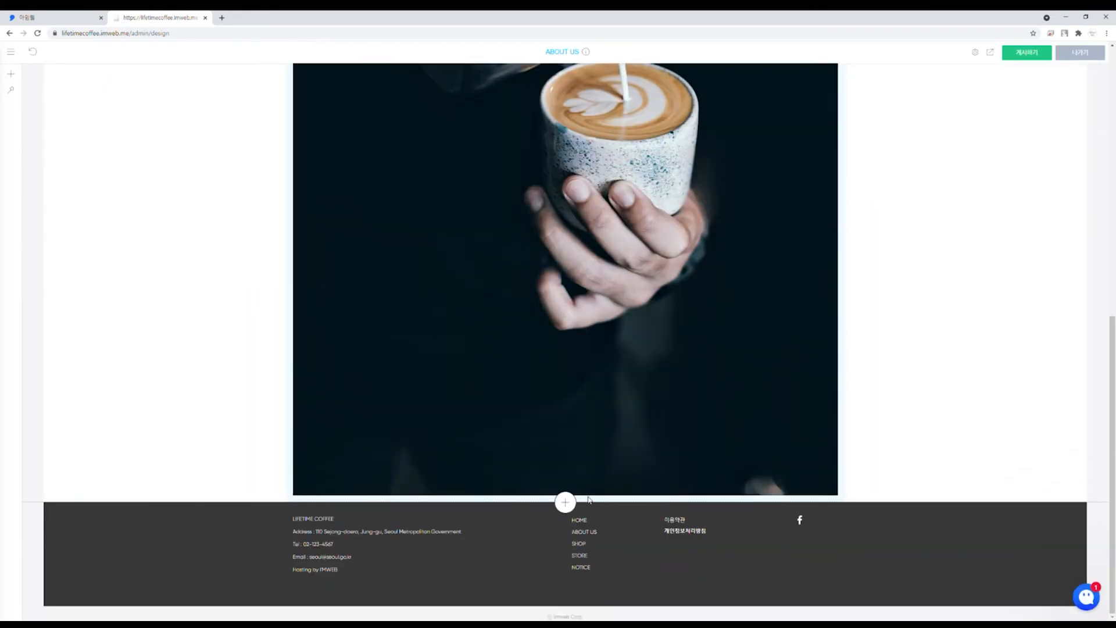
click(570, 504)
click(564, 503)
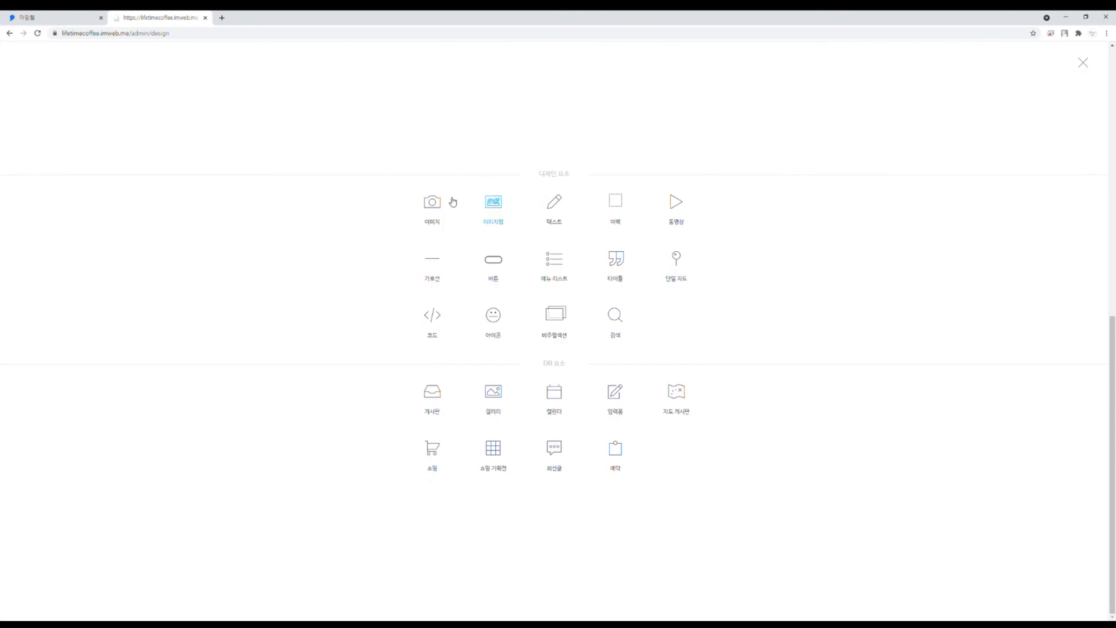
click(435, 204)
scroll(575, 360, down, 2)
right_click(615, 465)
click(617, 467)
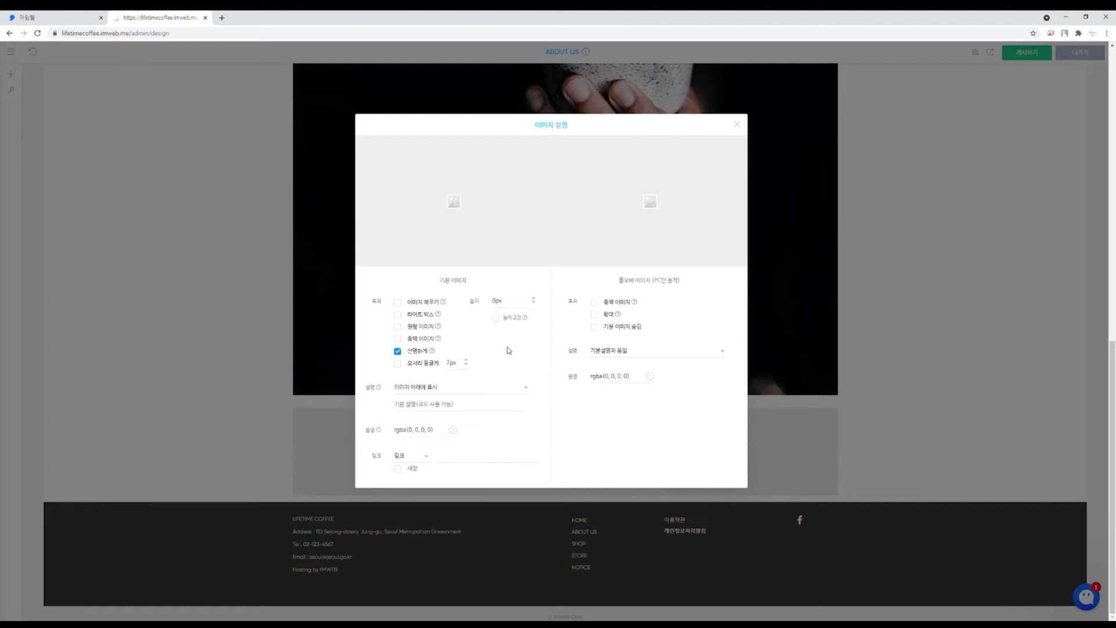
mouse_move(464, 206)
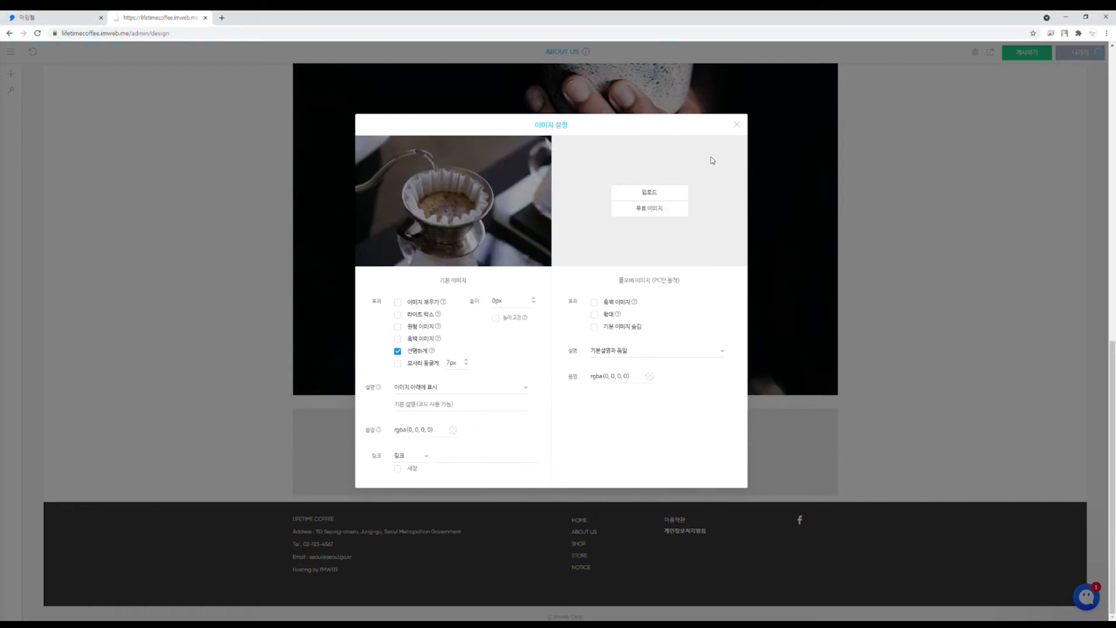
click(737, 125)
scroll(541, 467, down, 4)
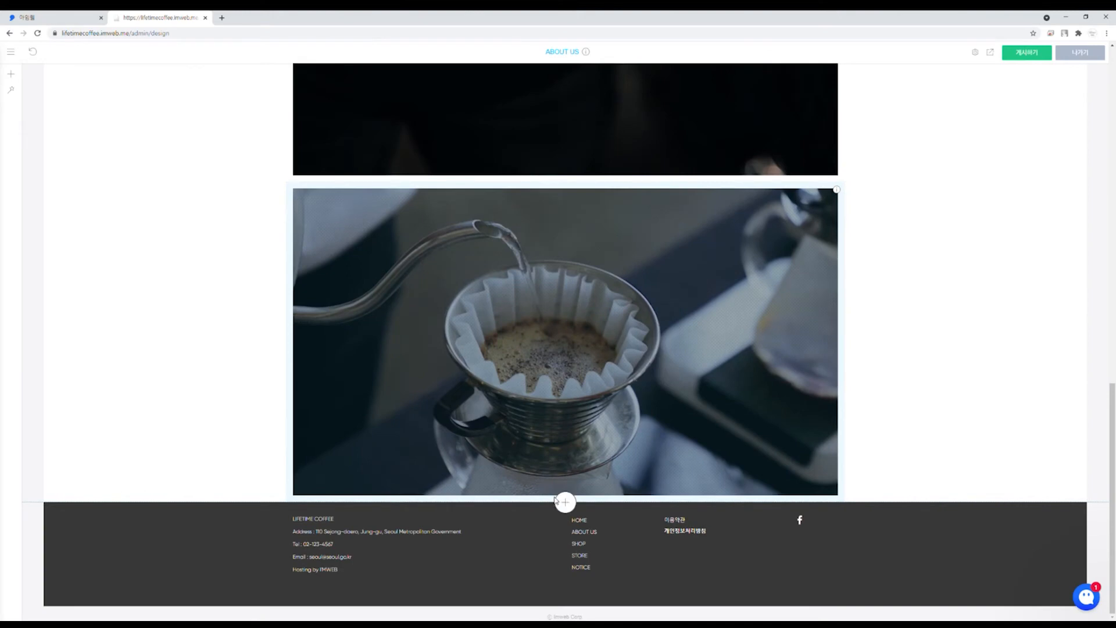
click(565, 503)
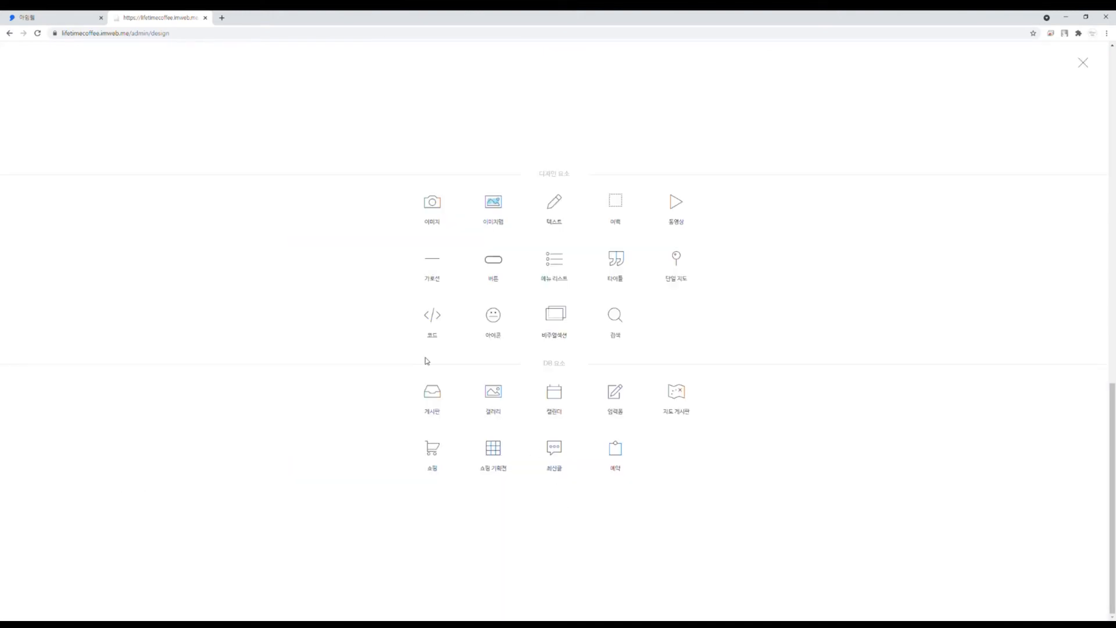
Step: Place the pour-over photo beside the latte photo on the About Us page
click(554, 213)
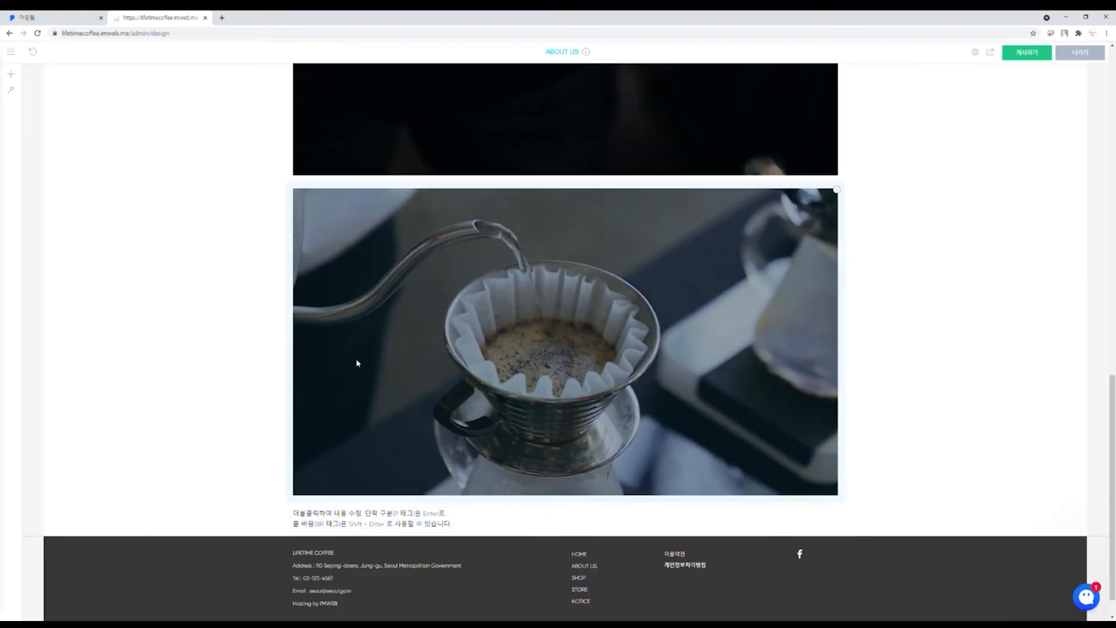
scroll(414, 378, up, 10)
scroll(419, 372, down, 10)
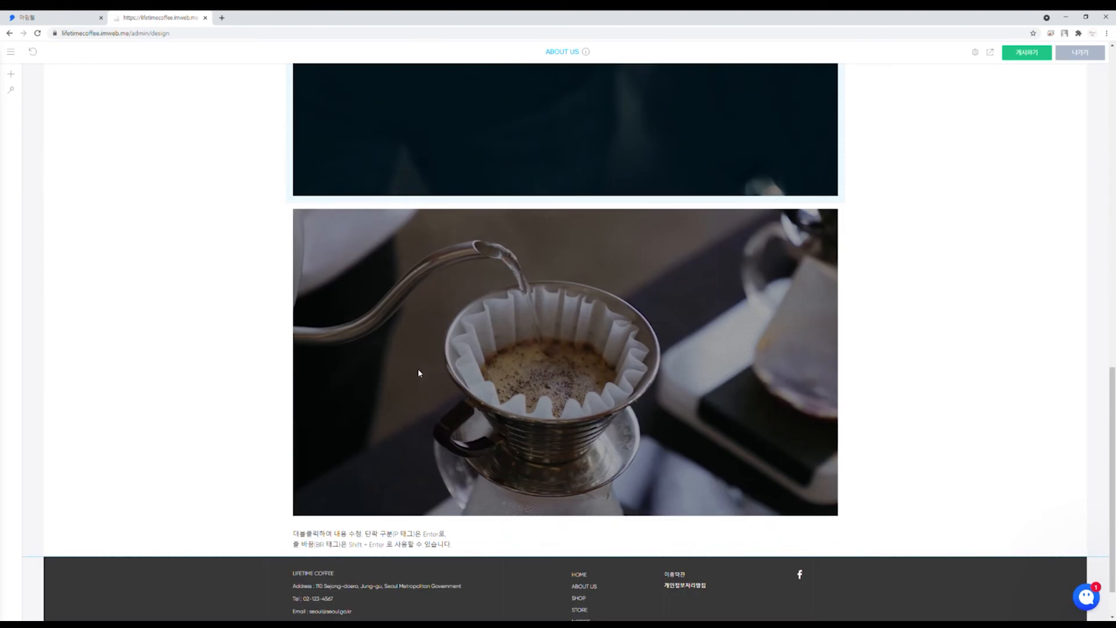
scroll(399, 416, up, 9)
scroll(377, 443, down, 3)
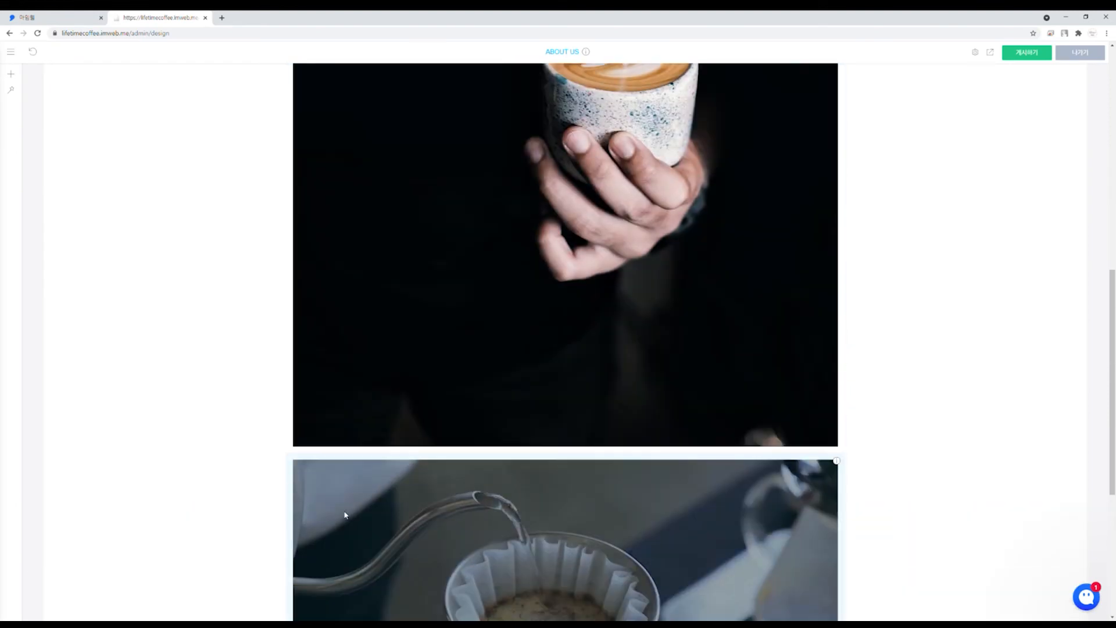
drag(306, 506, 817, 328)
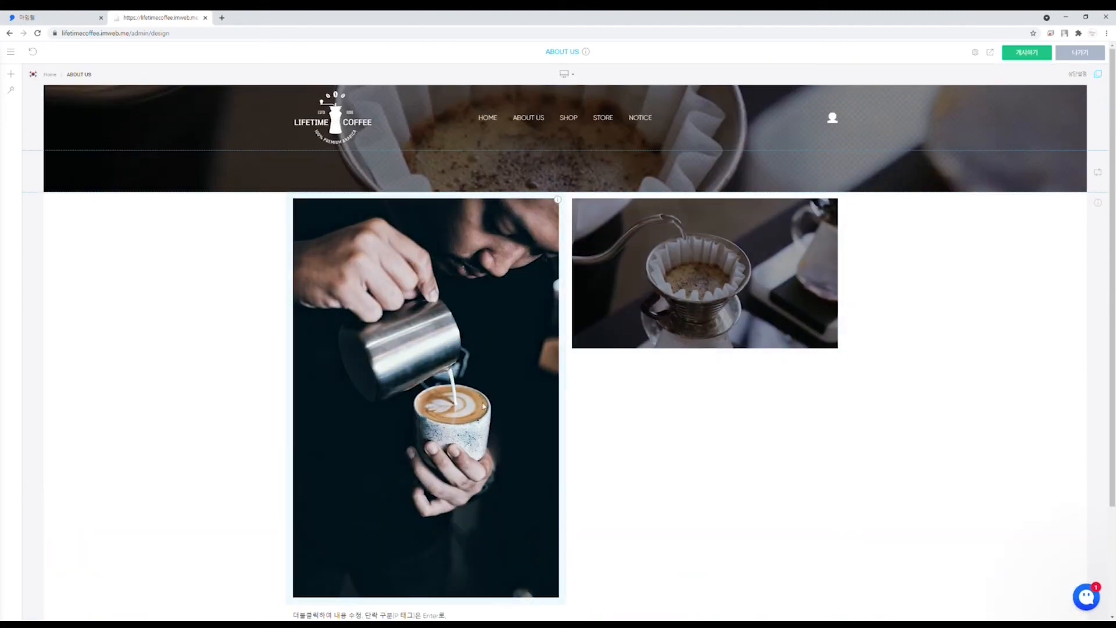
Step: Paste the Our Story text into the placeholder block and stack the coffee-dripper photo above it
scroll(620, 375, down, 2)
double_click(352, 532)
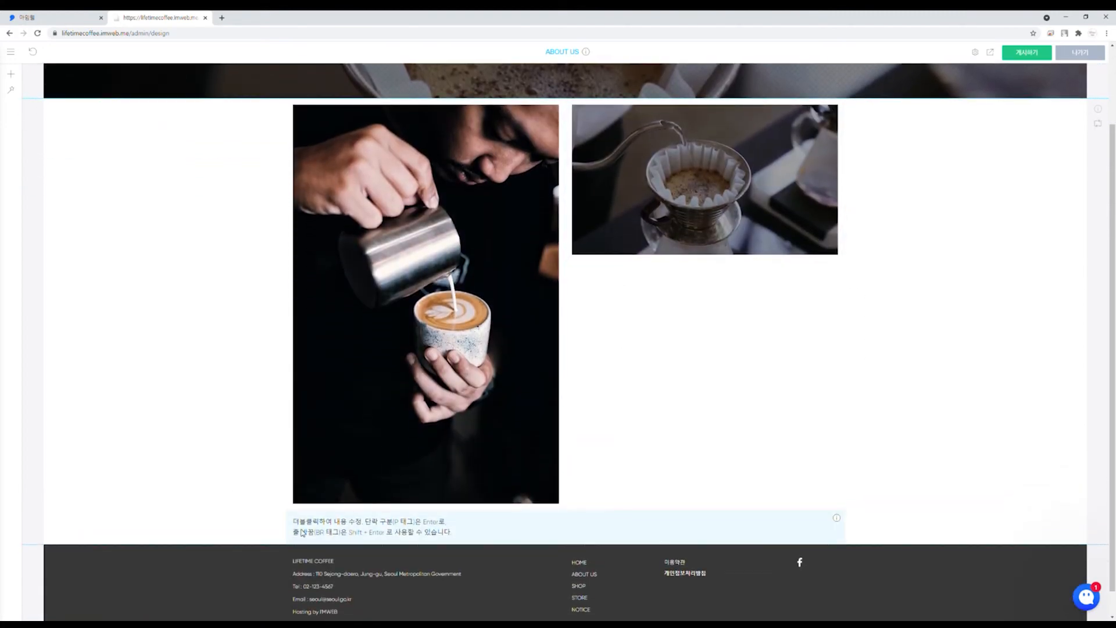
key(ctrl+a)
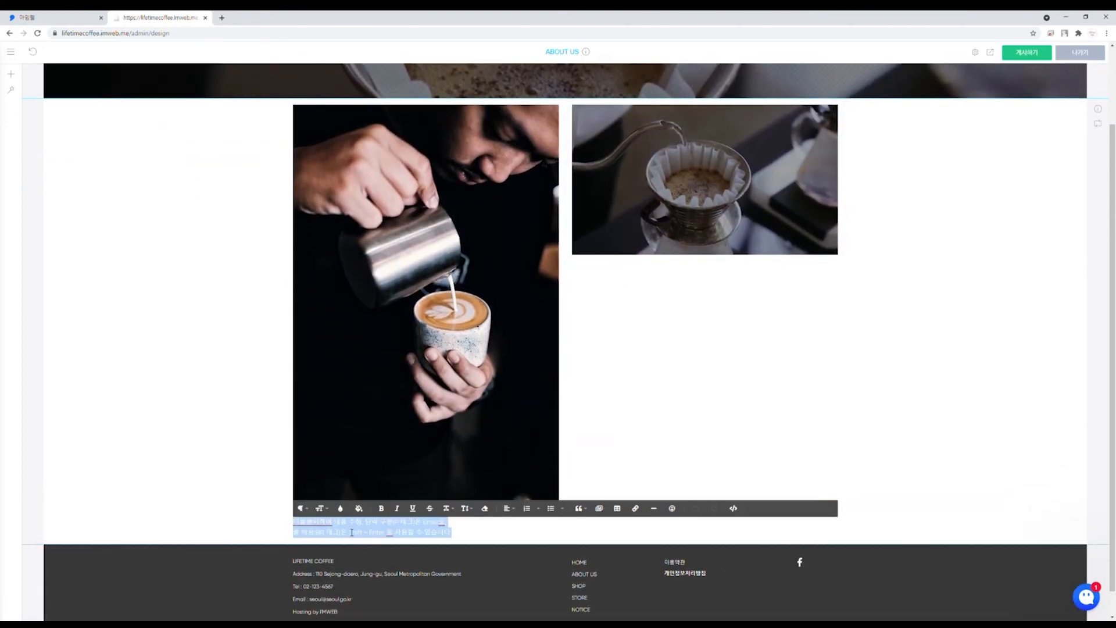
key(ctrl+v)
click(164, 431)
drag(324, 517, 603, 314)
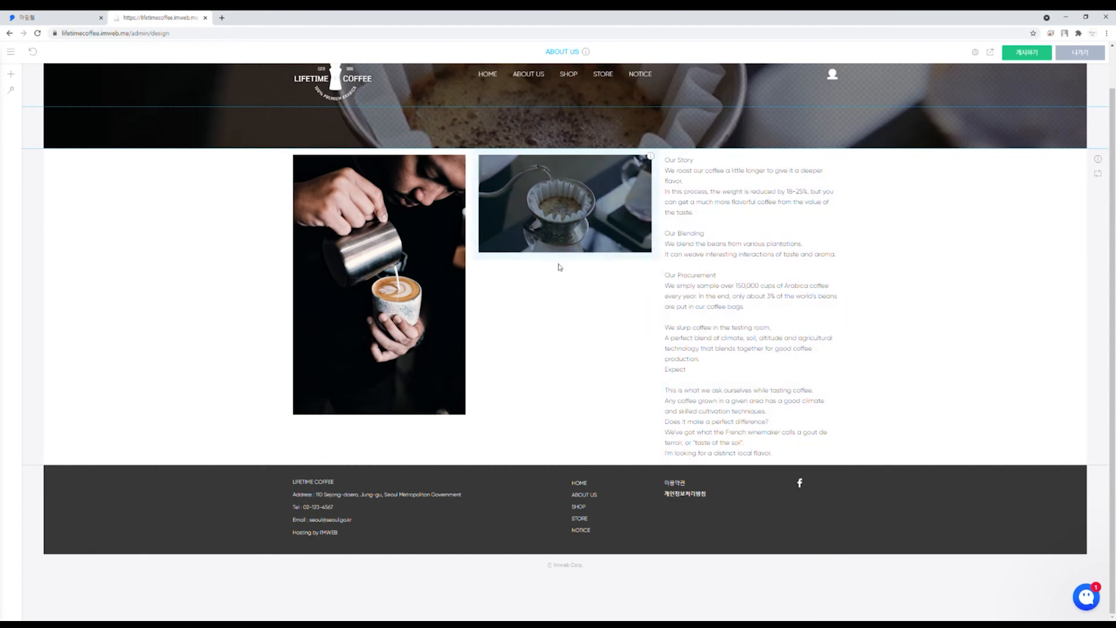
drag(495, 219, 721, 168)
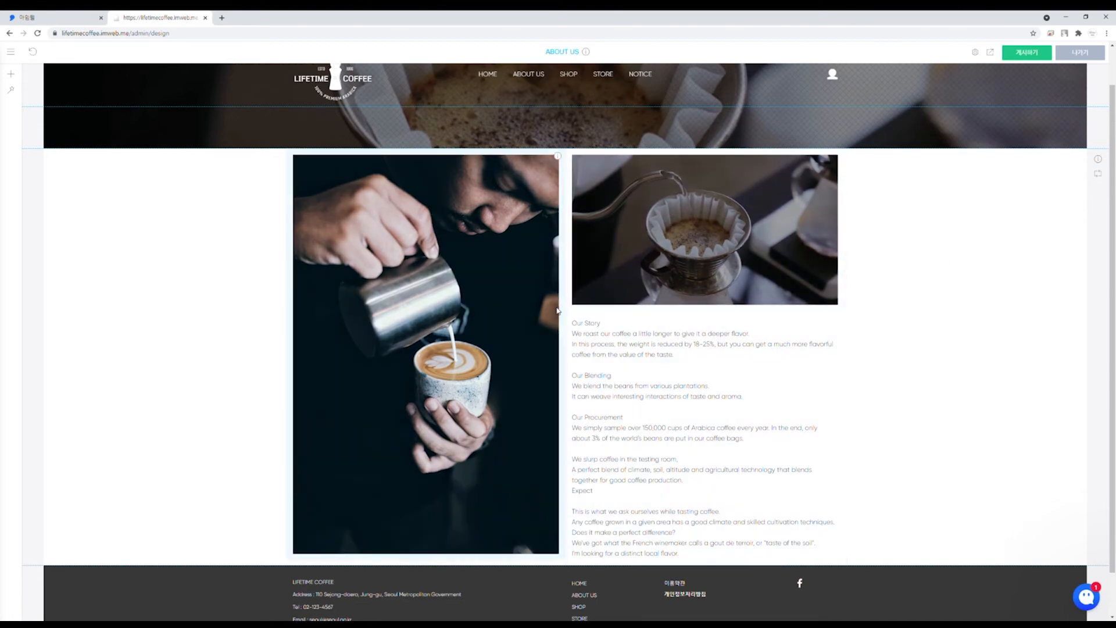
Step: Narrow the latte photo column so the story text column is wider
drag(569, 311, 502, 318)
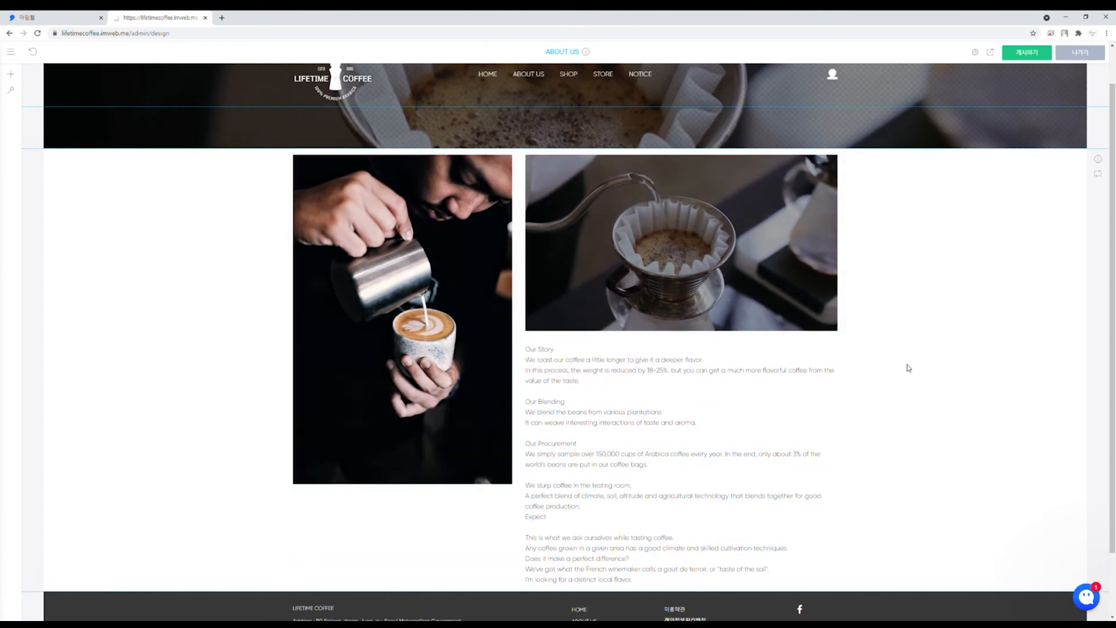
scroll(904, 354, down, 1)
scroll(902, 346, down, 1)
click(529, 282)
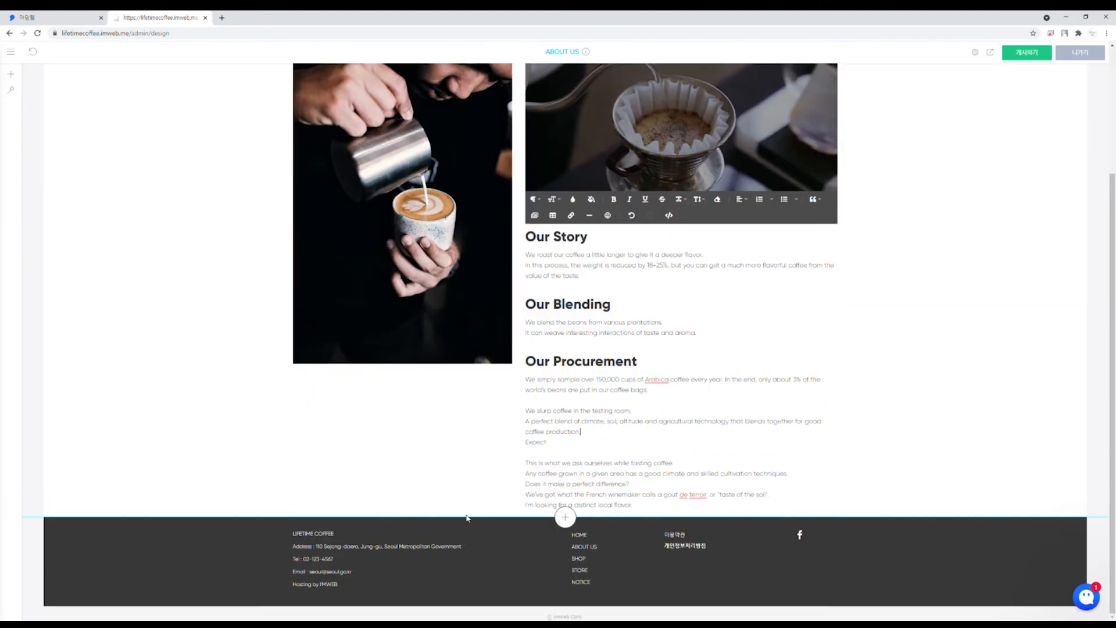
Step: Add 여백 blank spacers above the photos and below the story text
scroll(542, 144, up, 2)
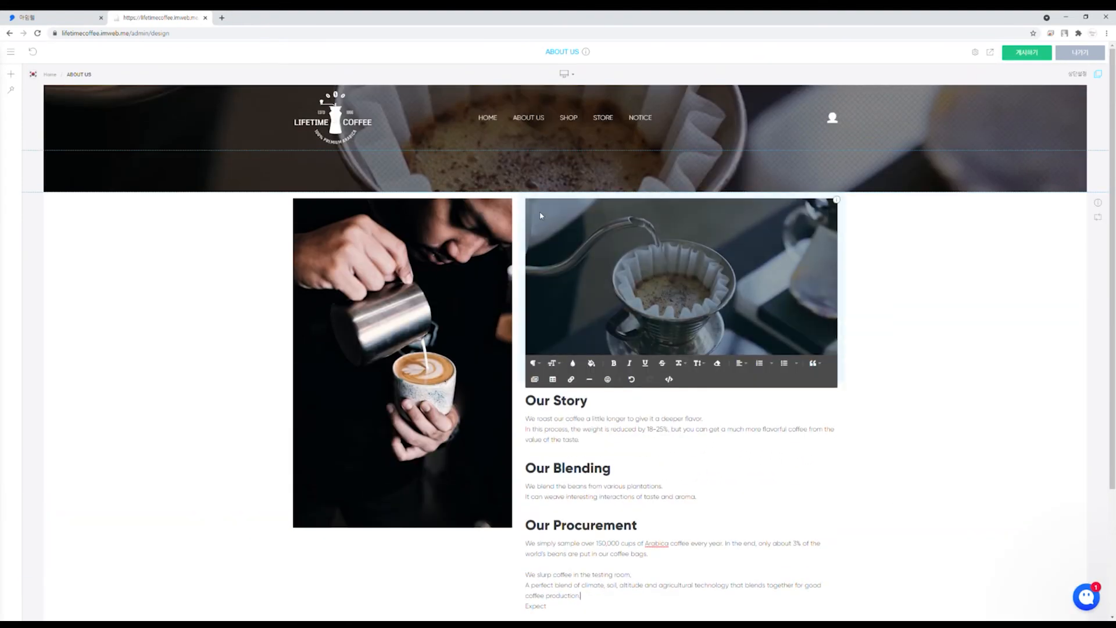
click(566, 193)
click(619, 203)
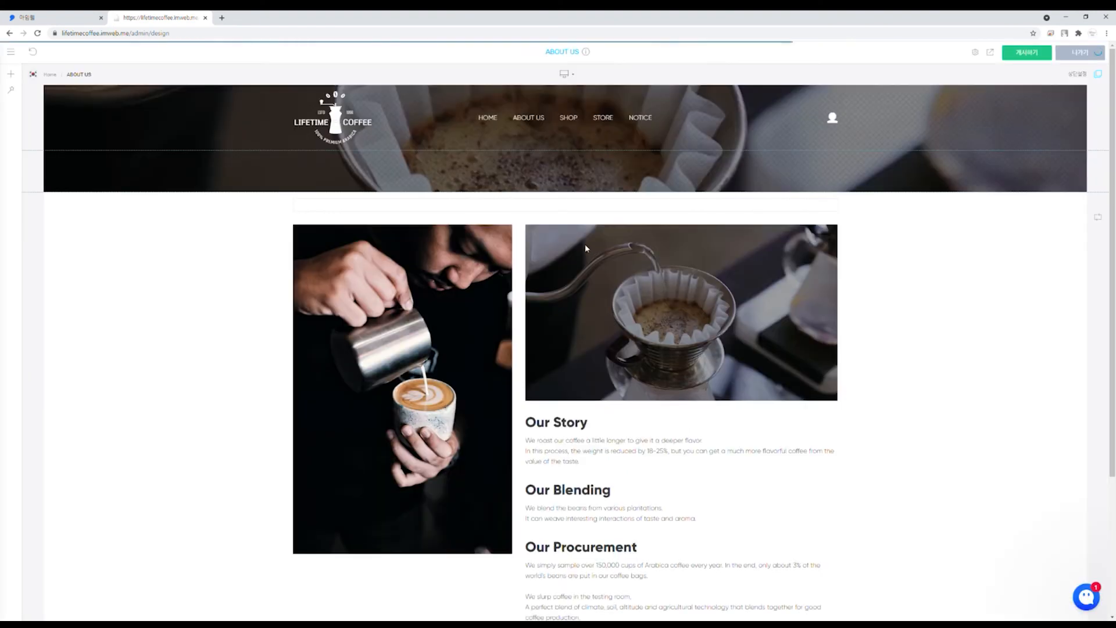
scroll(585, 243, down, 3)
click(563, 516)
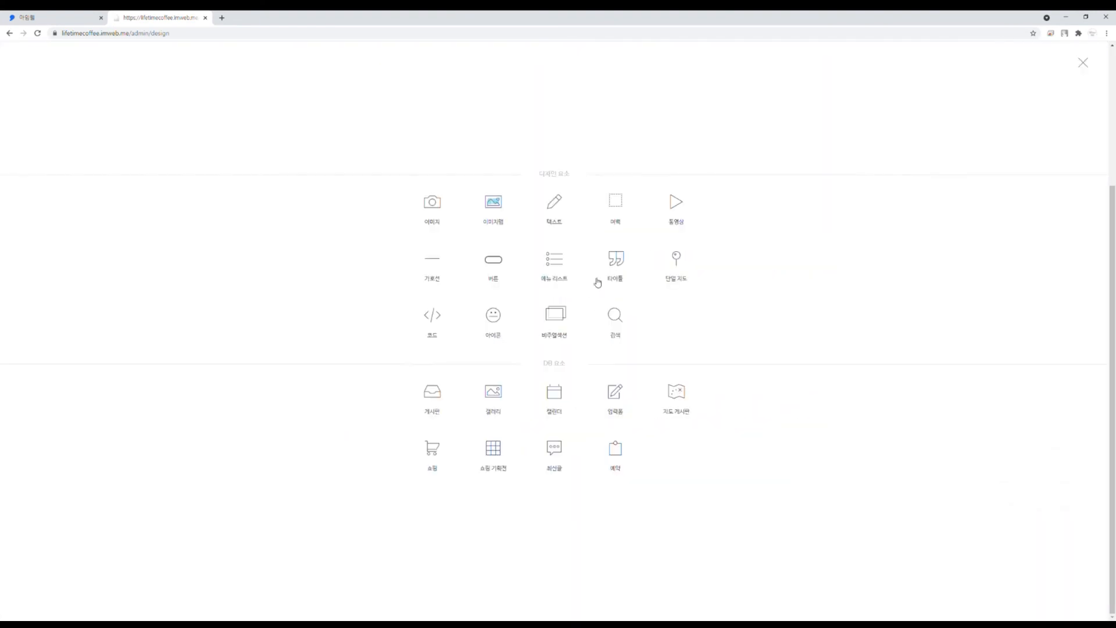
click(619, 203)
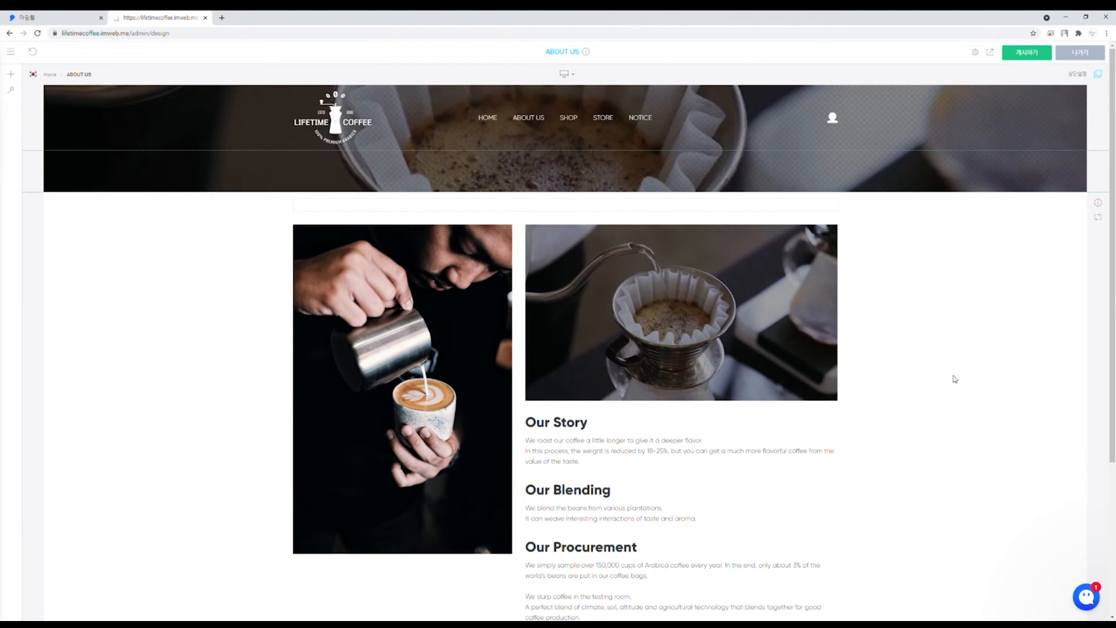
Step: Switch to the empty SHOP page
scroll(955, 377, down, 4)
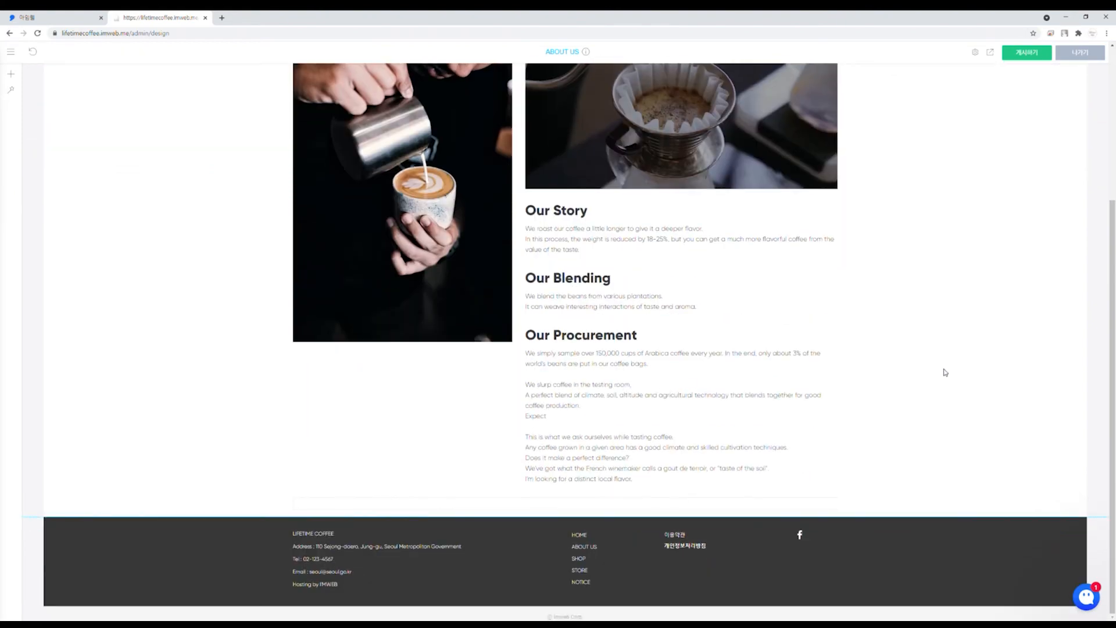
scroll(945, 372, up, 4)
click(564, 118)
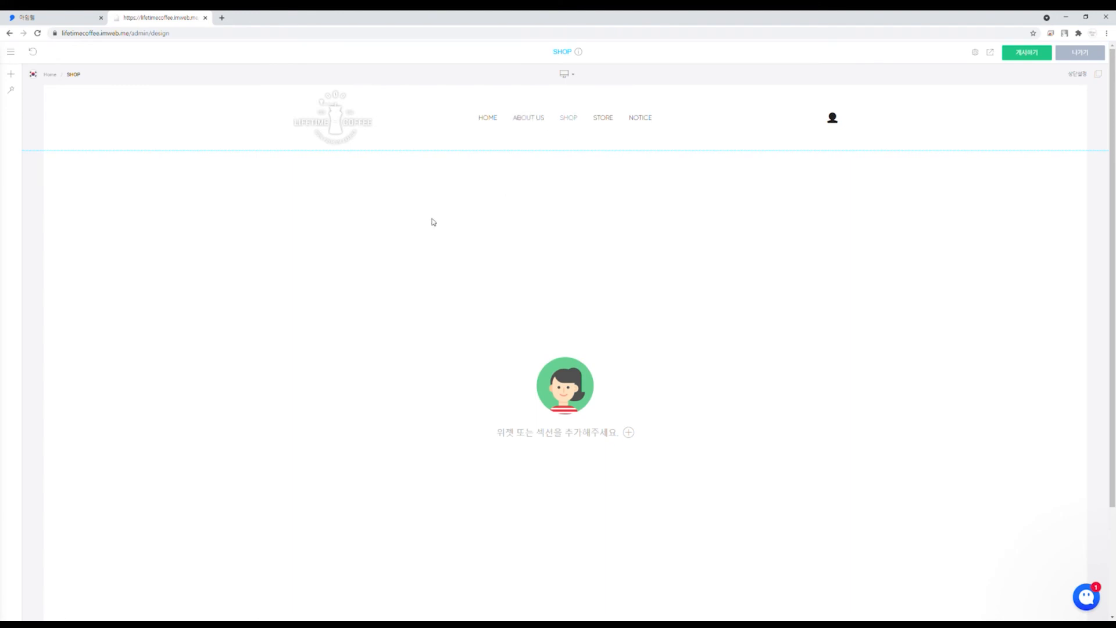
Step: Copy the coffee banner section from About Us onto SHOP, with a transparent 상단설정 header
click(534, 124)
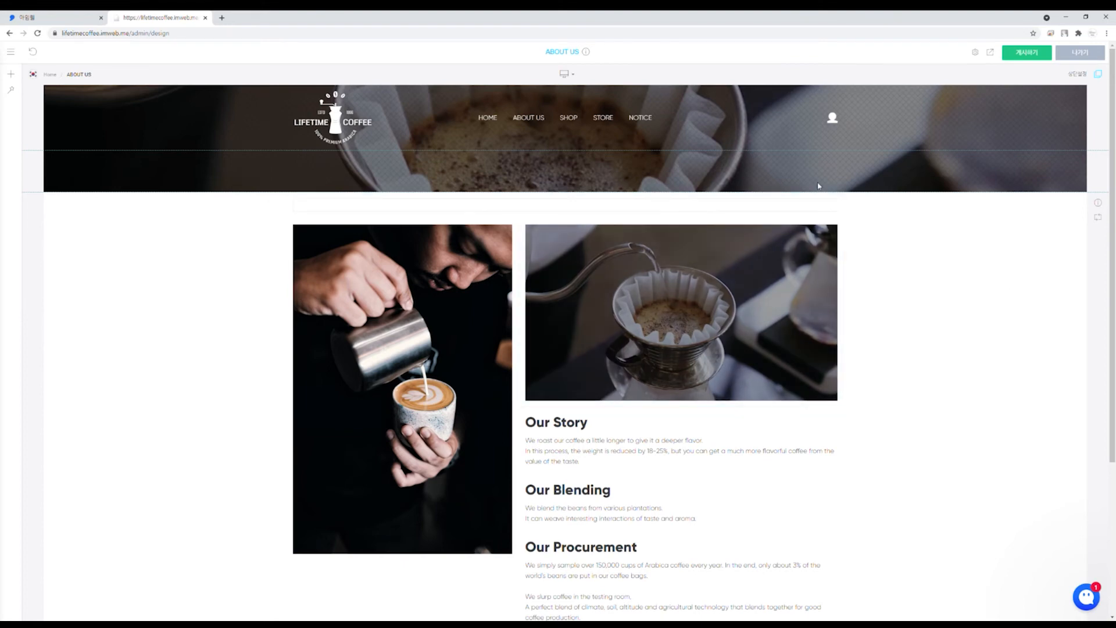
right_click(864, 172)
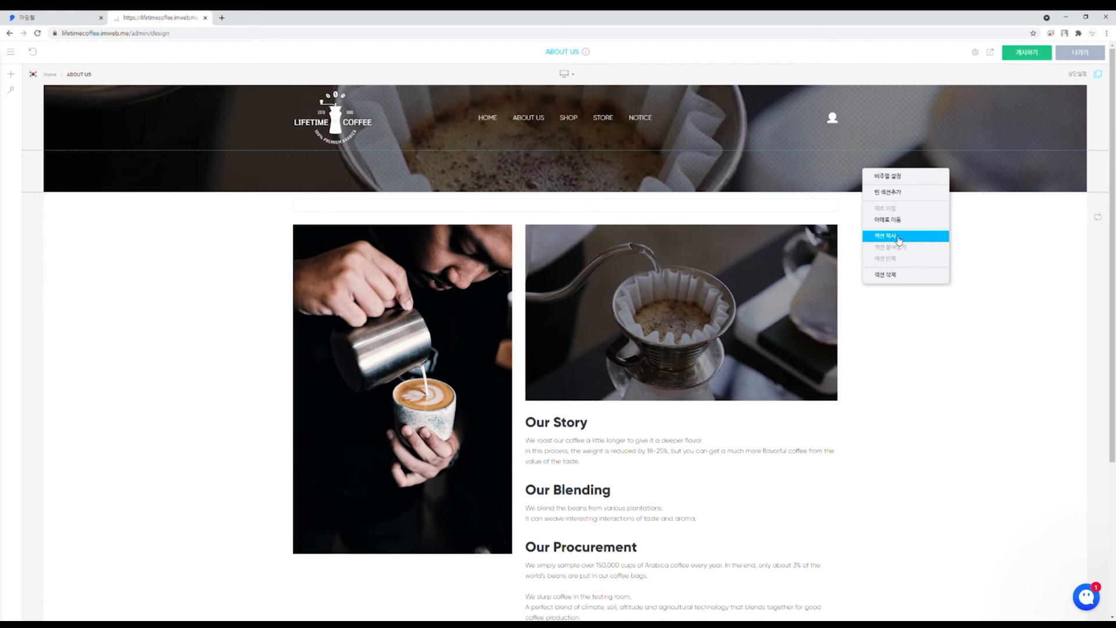
click(895, 238)
click(569, 118)
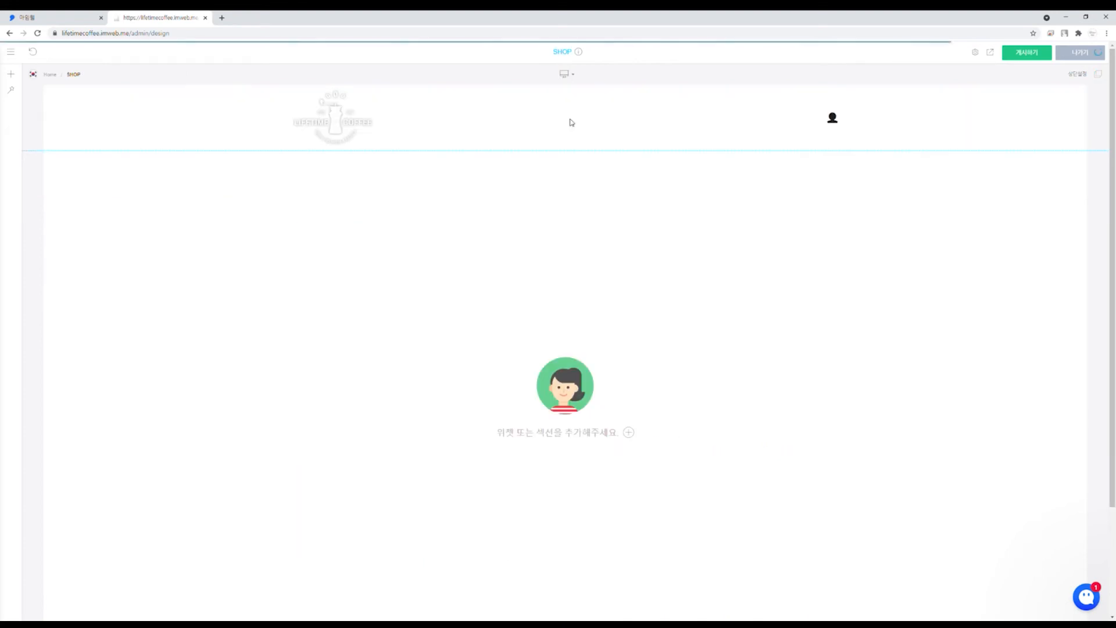
right_click(365, 178)
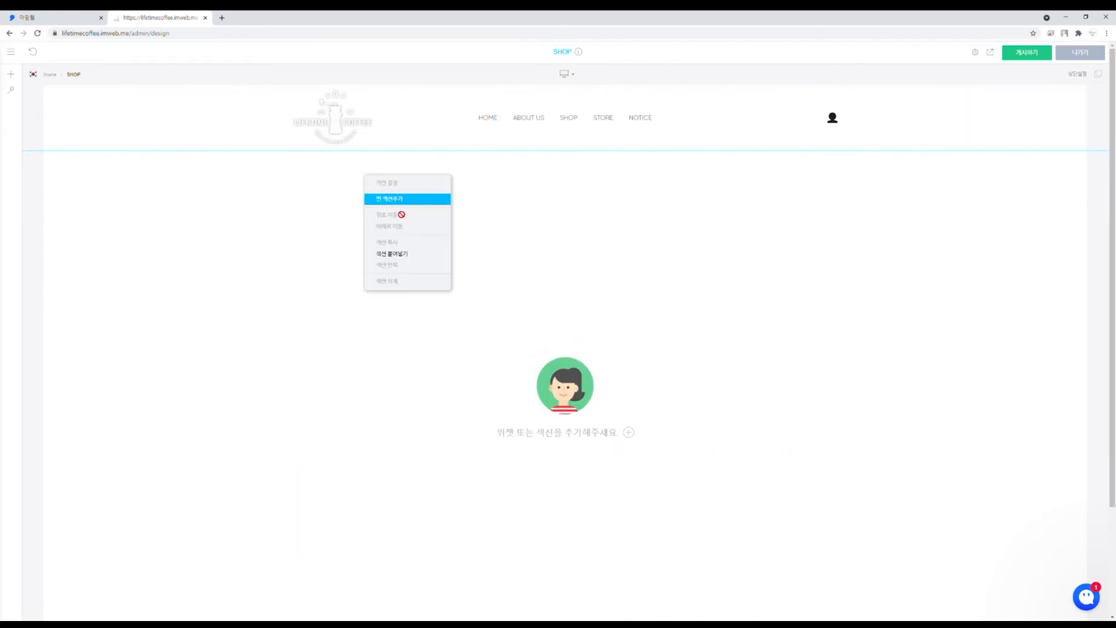
click(409, 254)
scroll(291, 343, up, 1)
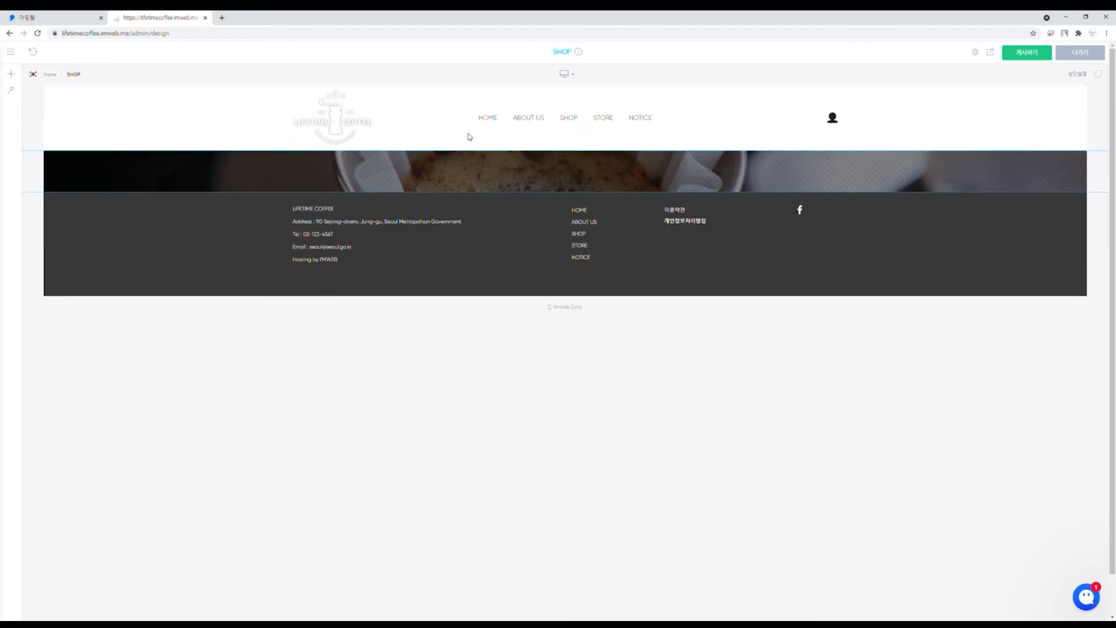
click(1102, 78)
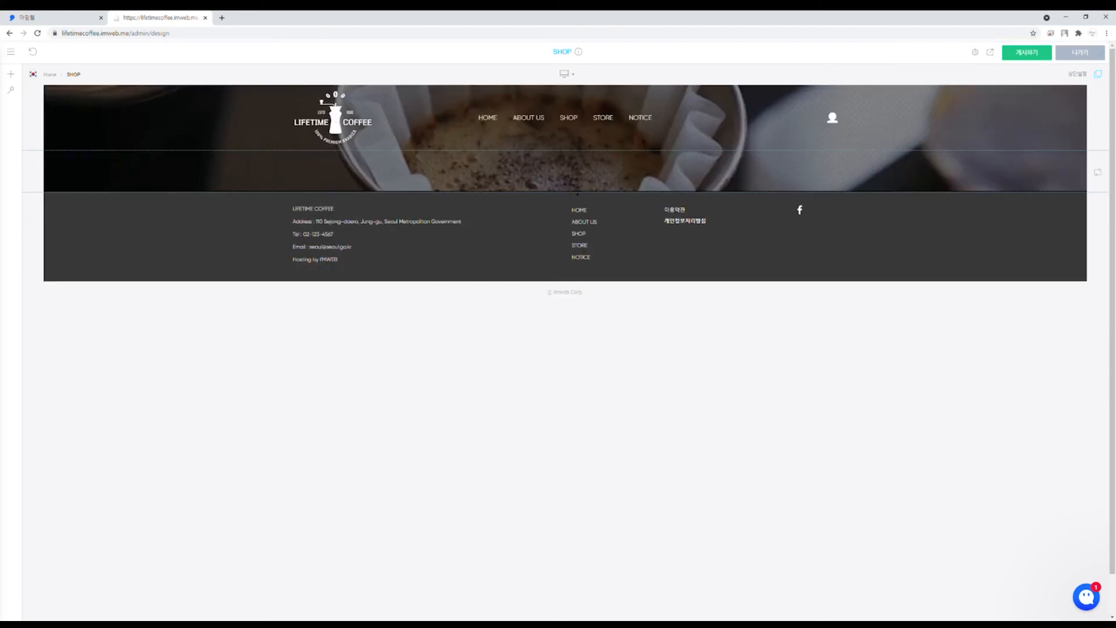
Step: Add an empty section above the footer holding a 쇼핑 기획전 product widget
right_click(575, 193)
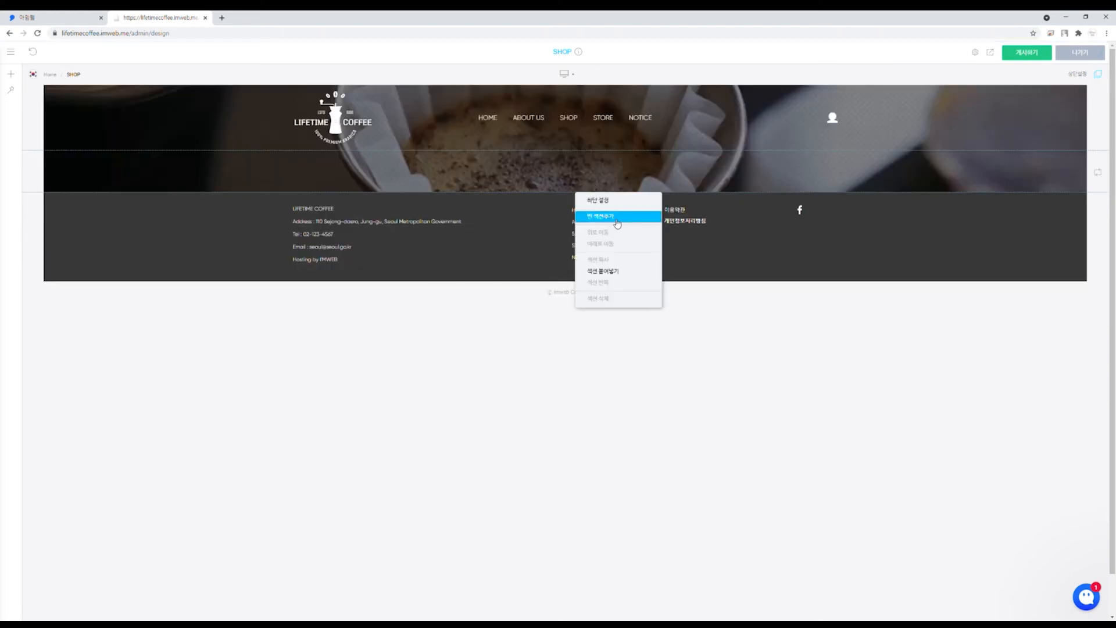
click(617, 217)
click(568, 197)
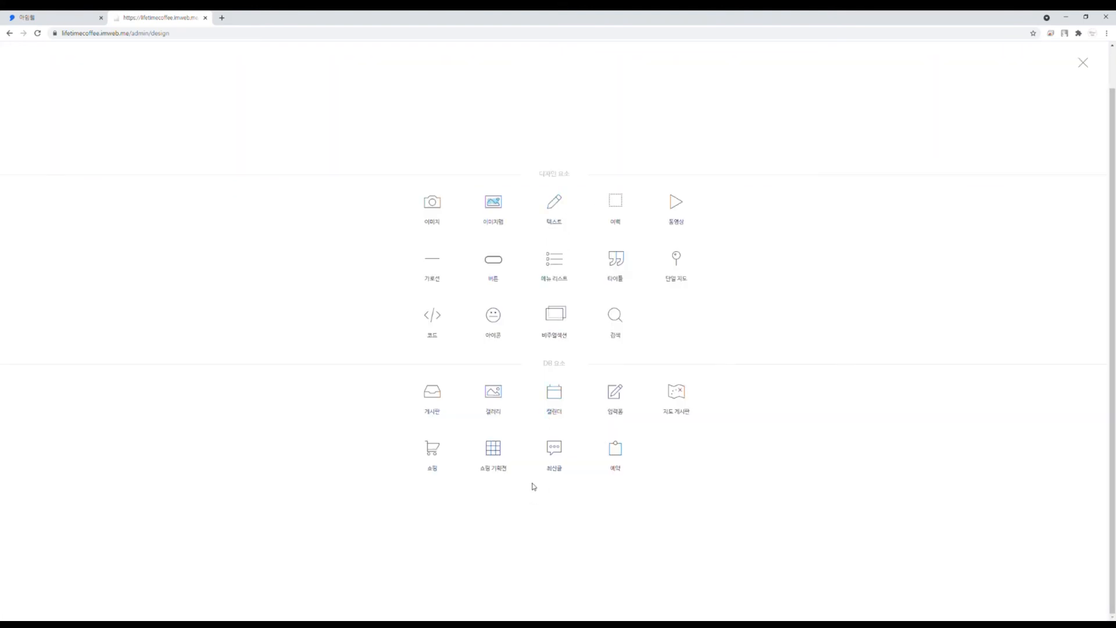
click(487, 448)
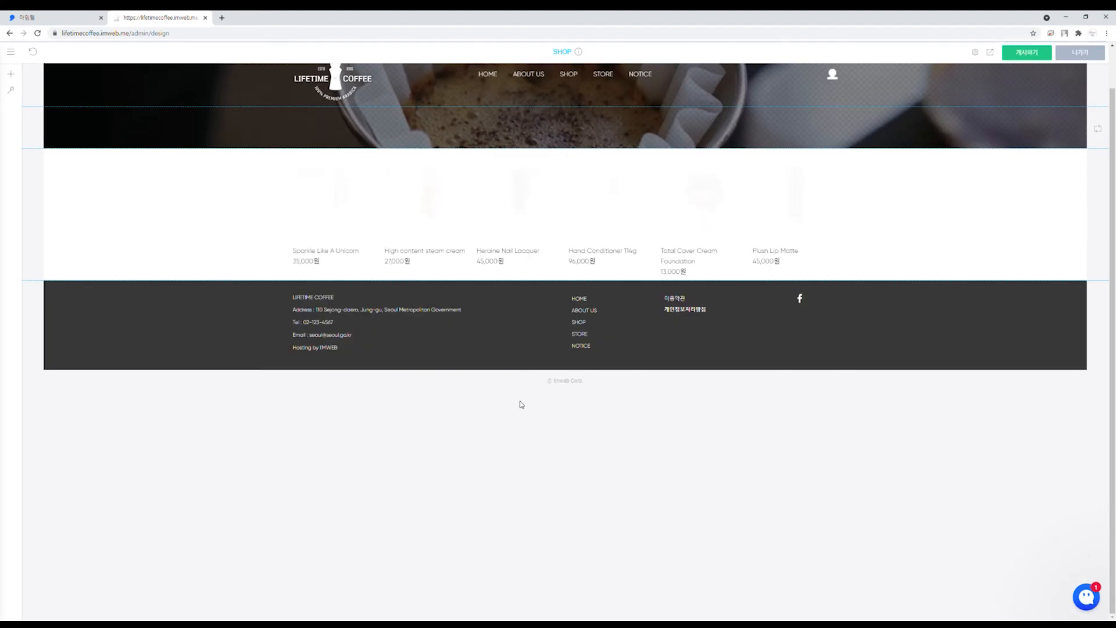
Step: Switch the product widget to the first list layout under 다른 디자인
click(654, 208)
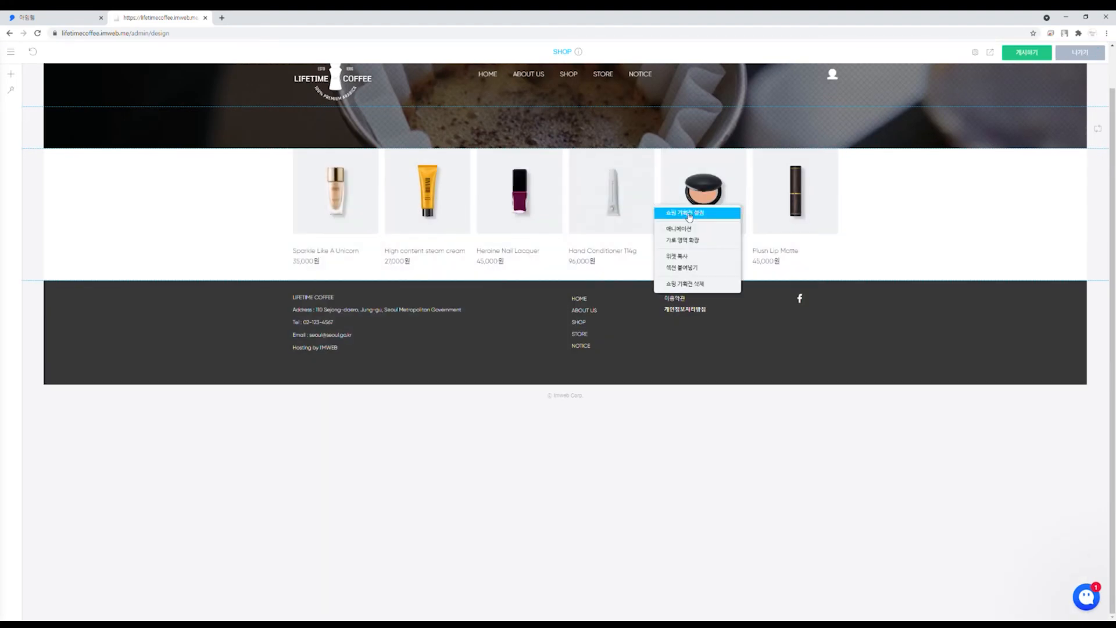
click(683, 213)
click(556, 217)
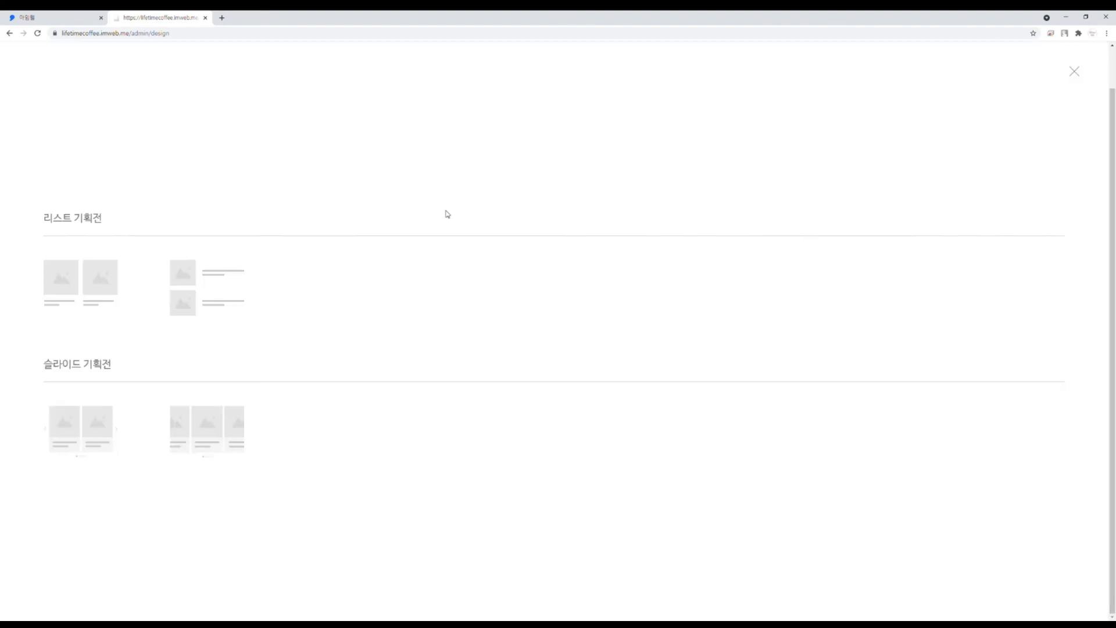
click(104, 308)
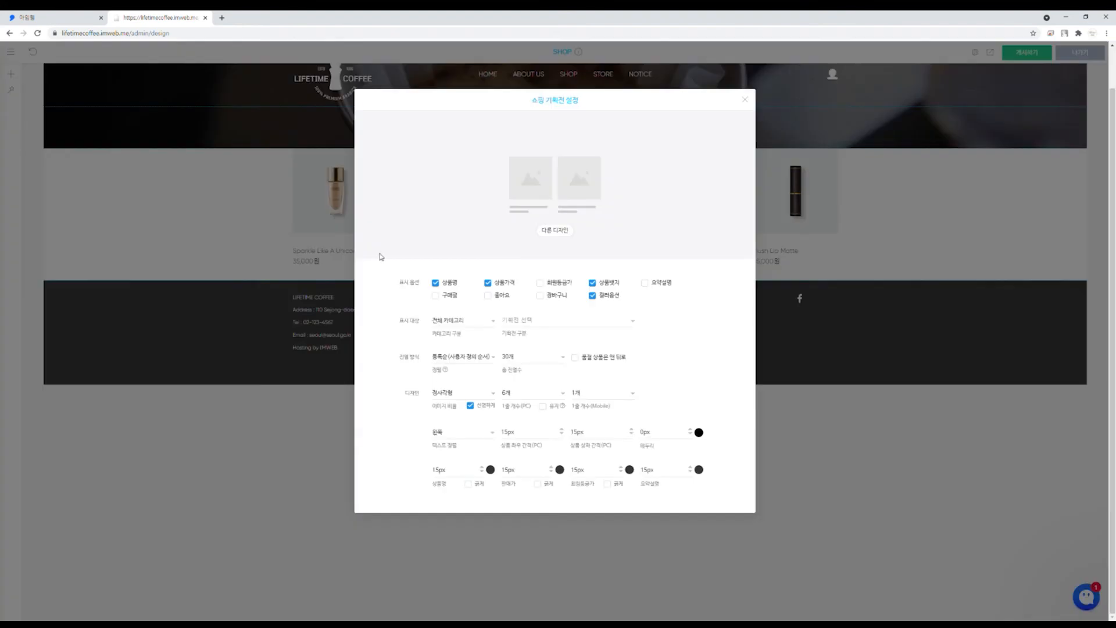
Step: Set the product grid to show 3개 products per row on PC
click(535, 481)
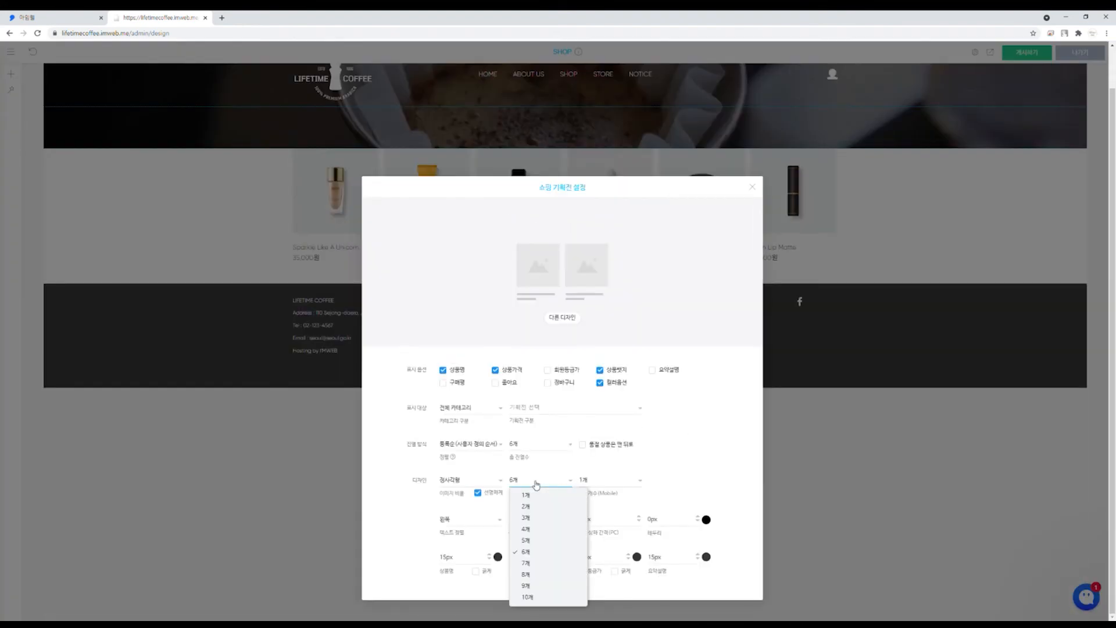
click(542, 519)
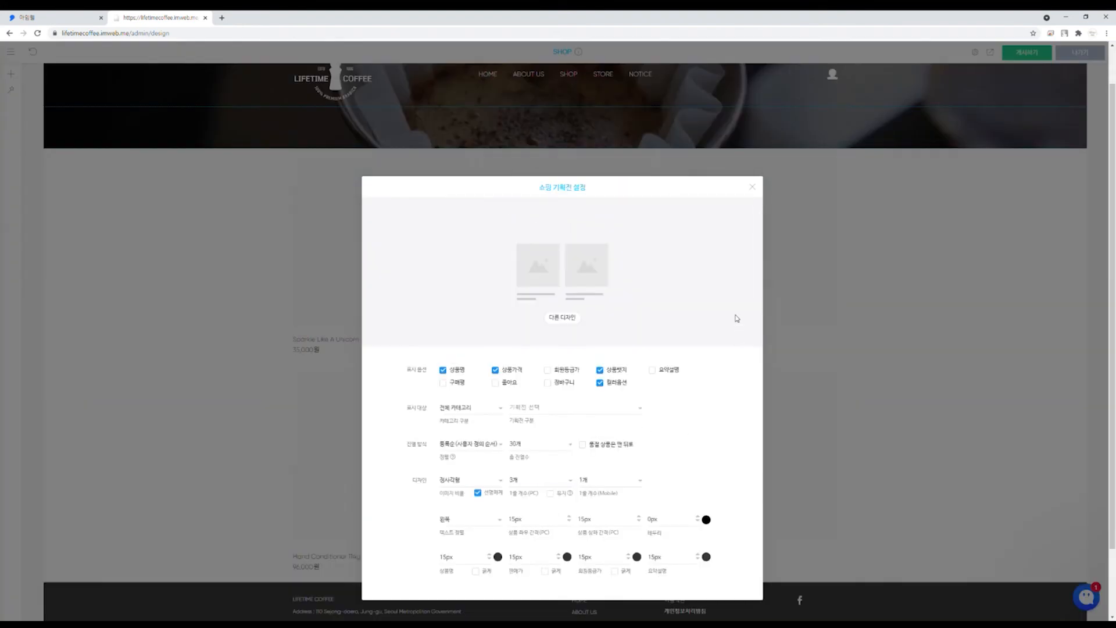
click(754, 187)
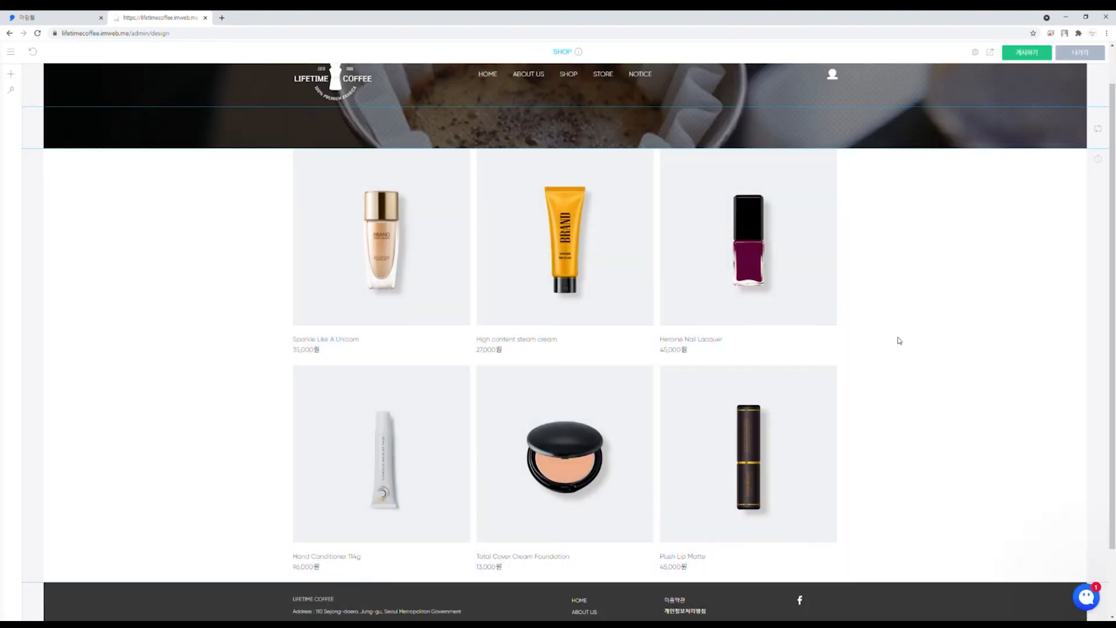
Step: Reopen the 쇼핑 기획전 설정 settings for the product grid
scroll(651, 322, down, 2)
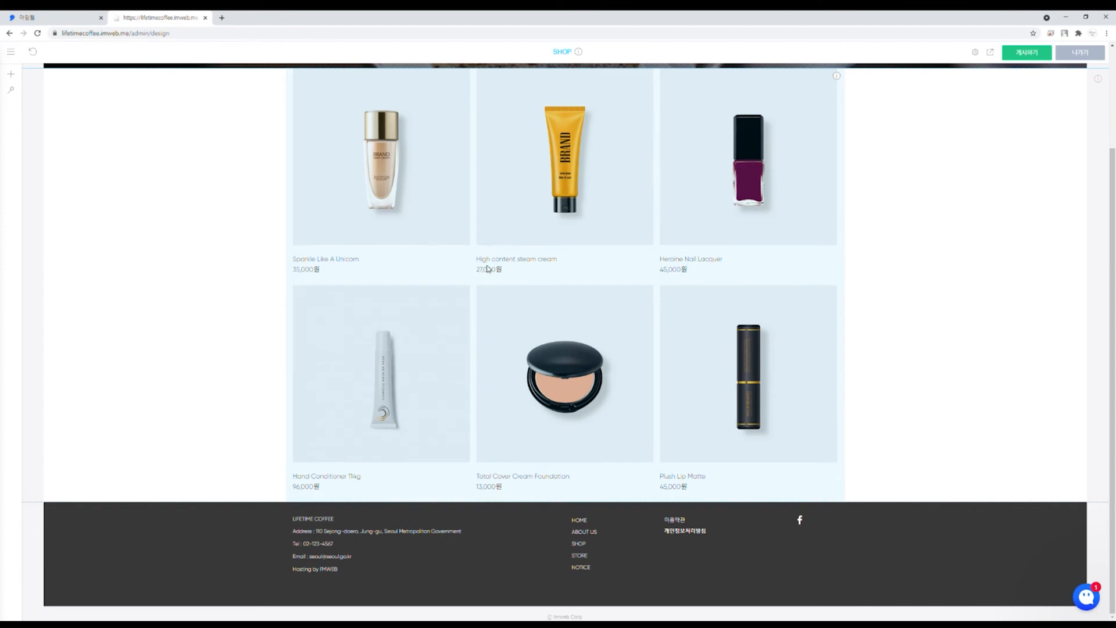
right_click(512, 200)
click(515, 206)
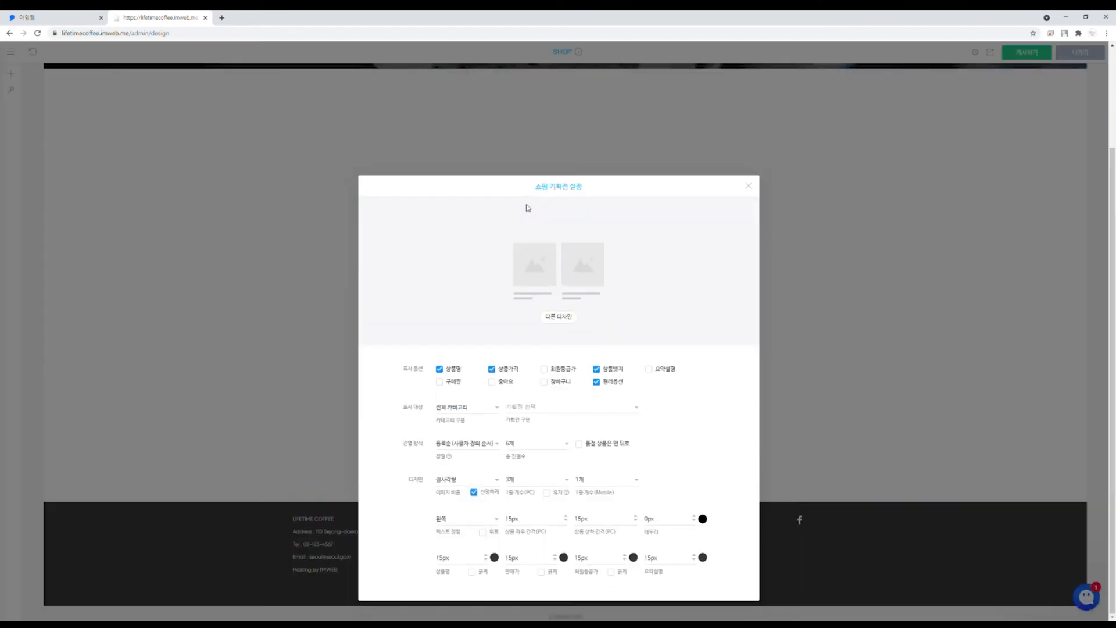
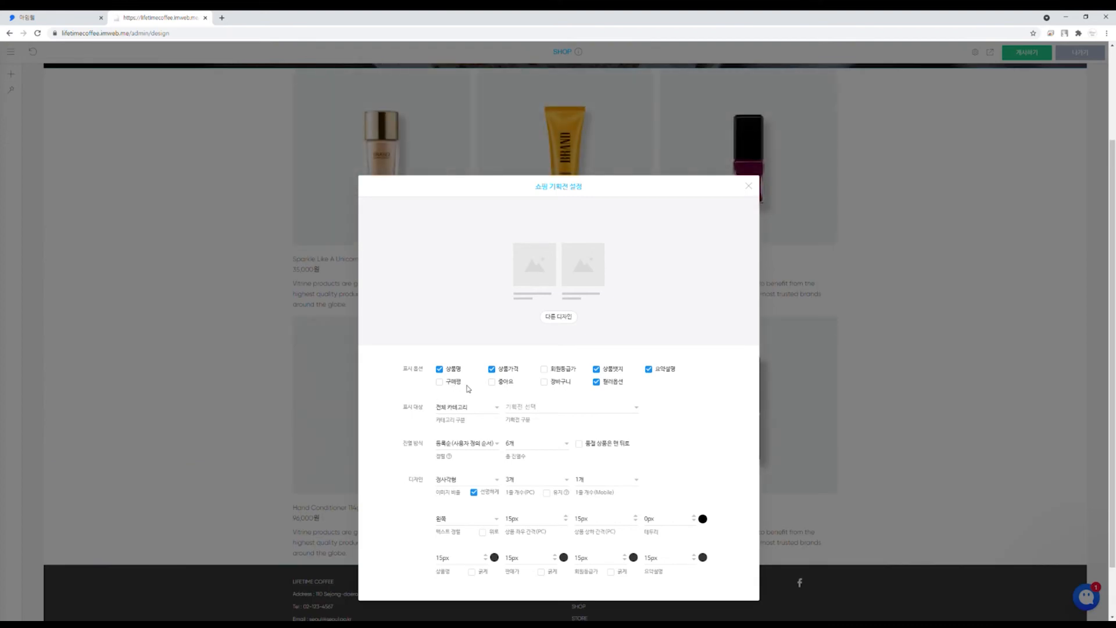
Step: Enable 좋아요 and 장바구니 display for each product in the grid and close the settings
click(517, 385)
click(561, 383)
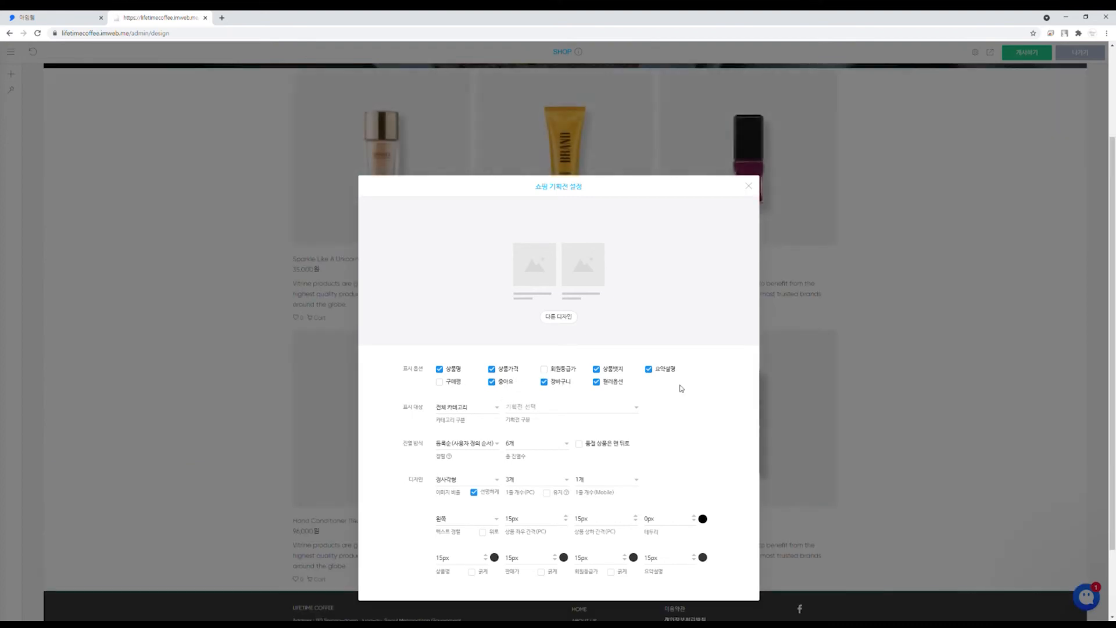
click(747, 187)
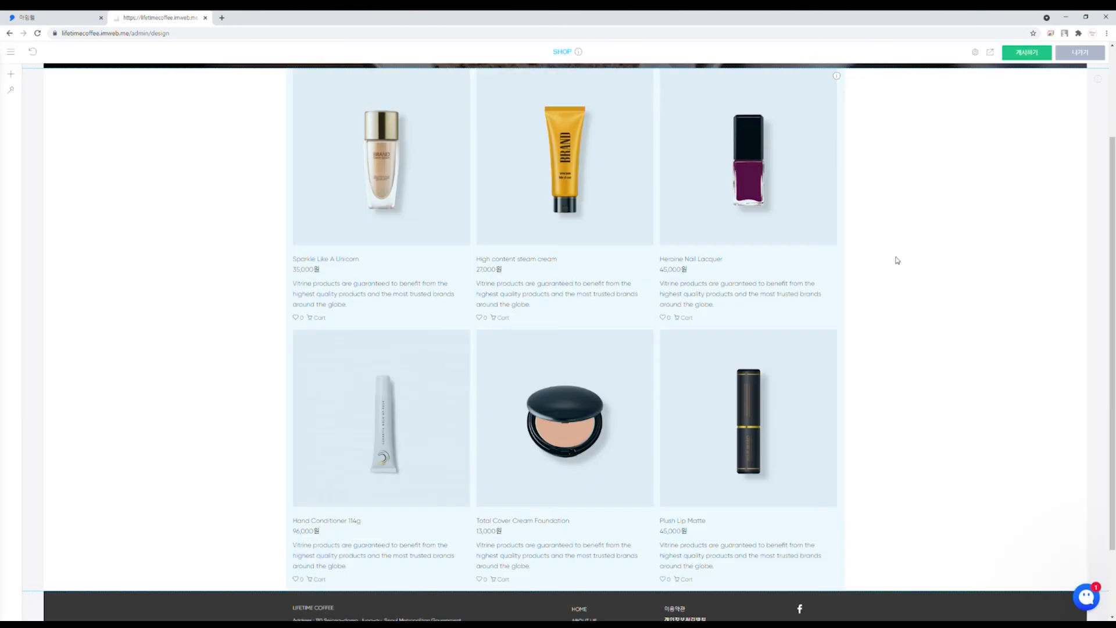
Step: Insert 여백 spacers below the coffee banner and above the footer on the SHOP page
scroll(558, 292, down, 2)
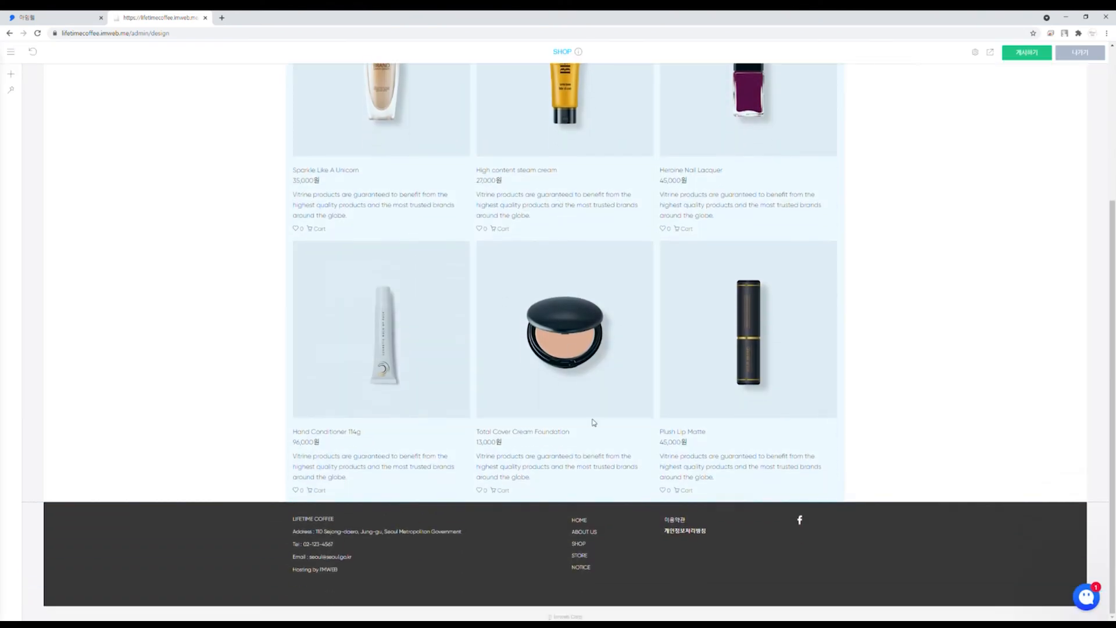
scroll(583, 397, up, 4)
scroll(401, 224, down, 3)
scroll(448, 149, up, 3)
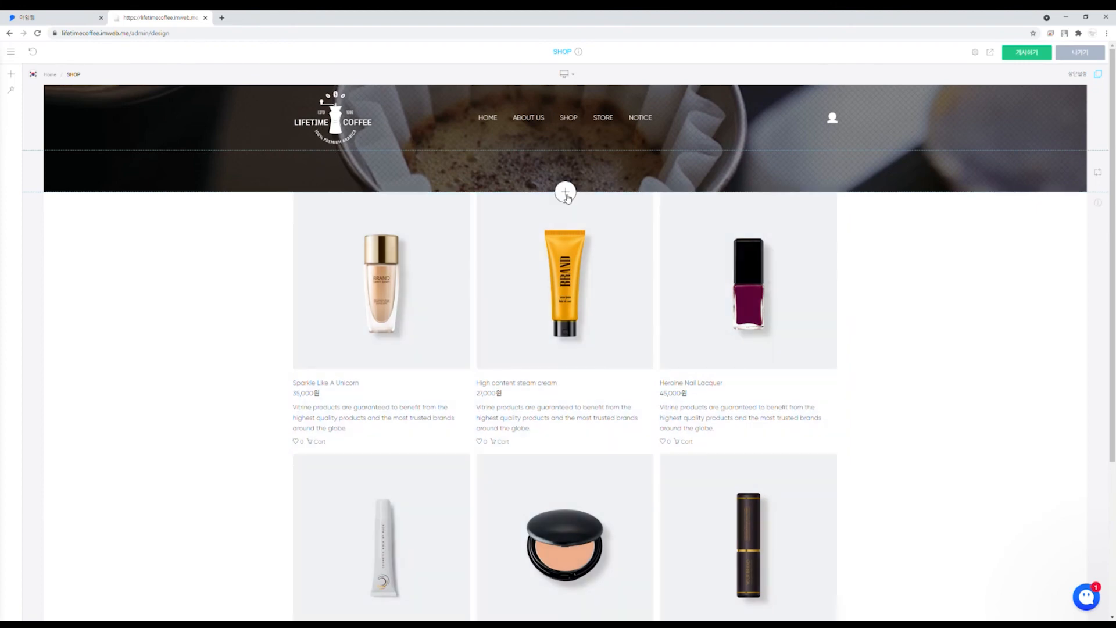
click(565, 193)
click(622, 204)
scroll(498, 256, down, 5)
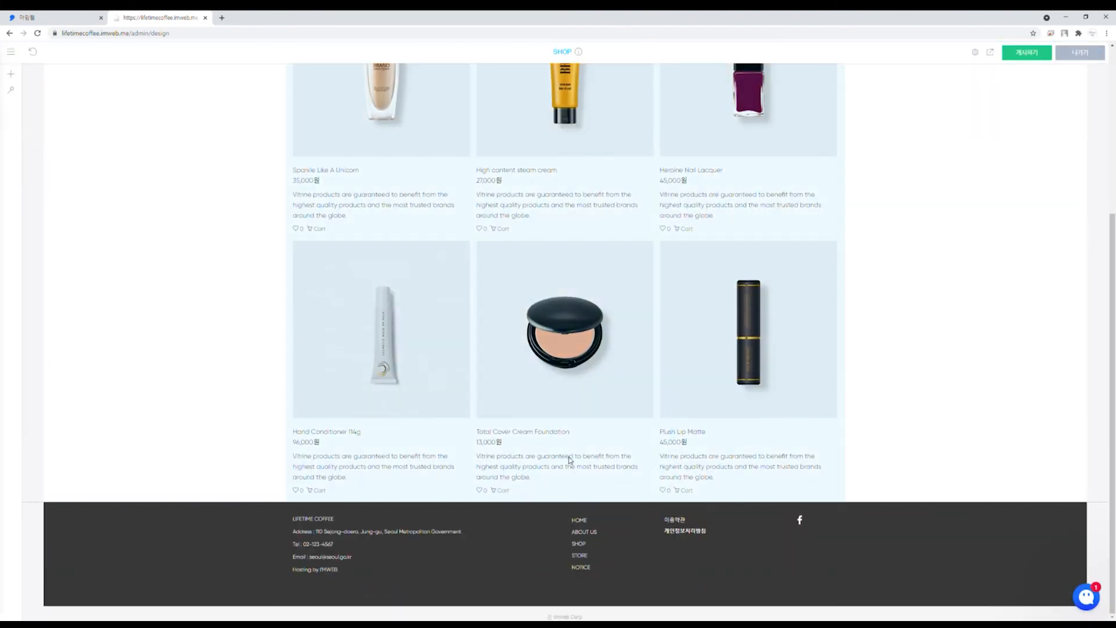
click(563, 501)
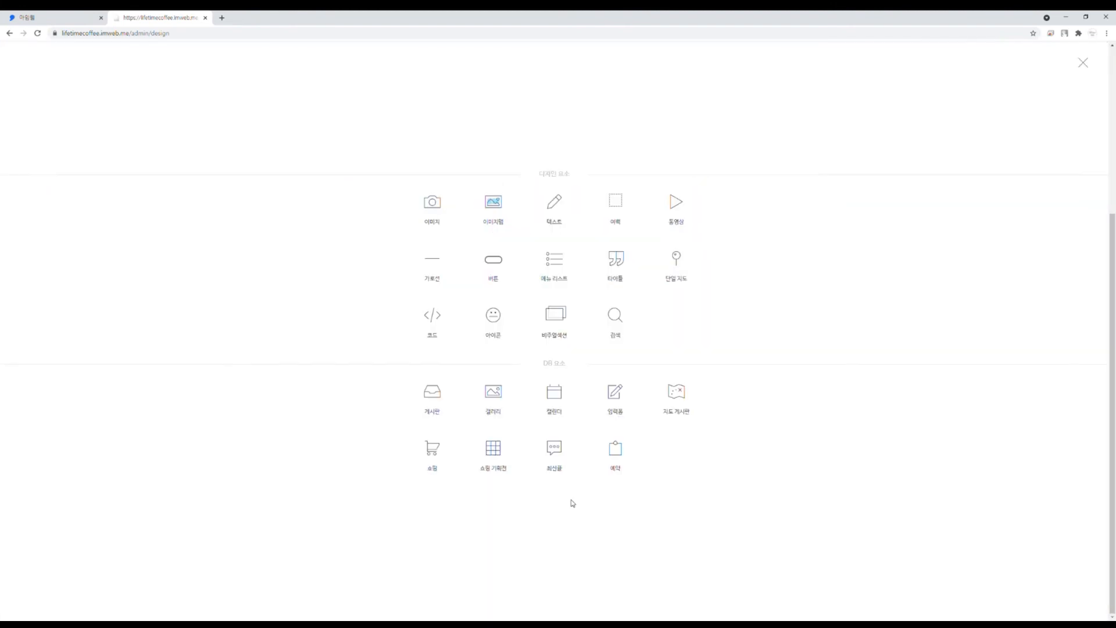
click(610, 212)
scroll(940, 346, up, 5)
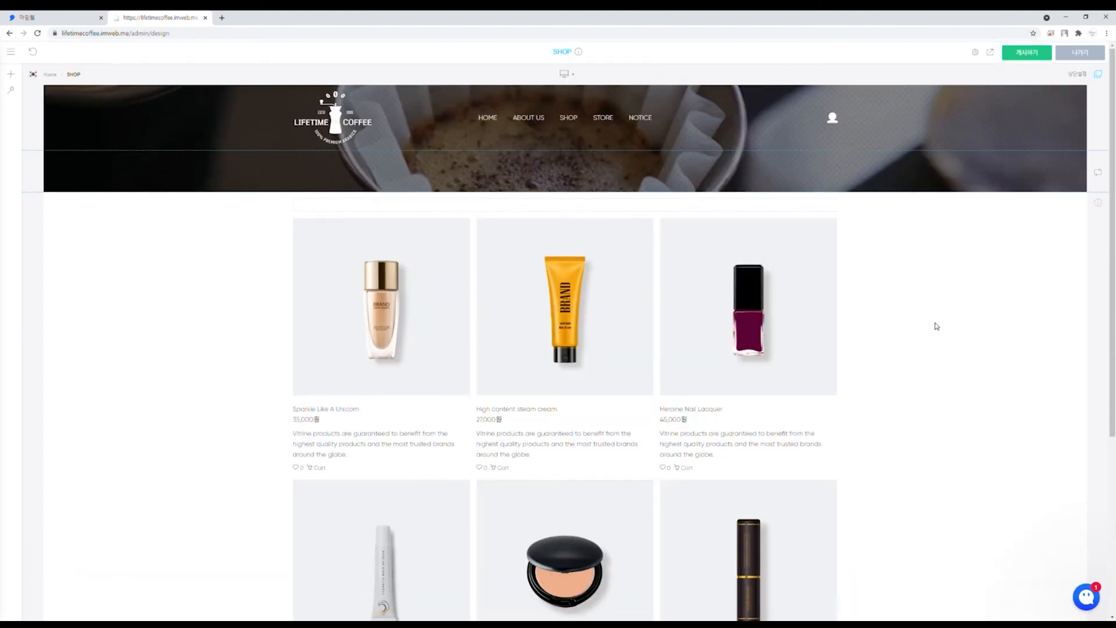
scroll(443, 317, down, 3)
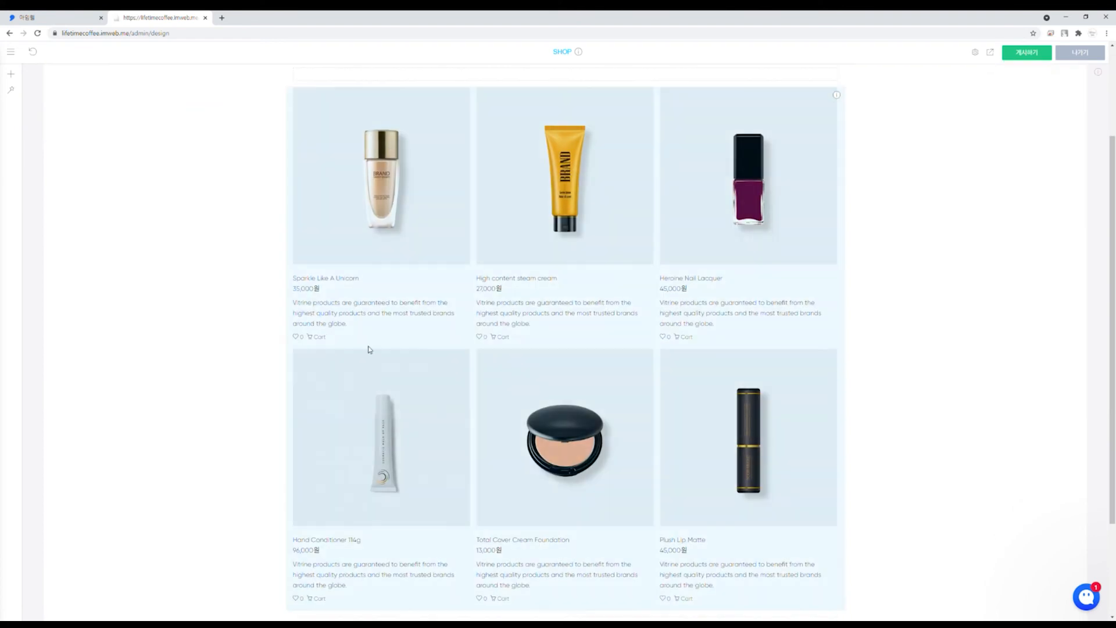
scroll(369, 349, up, 3)
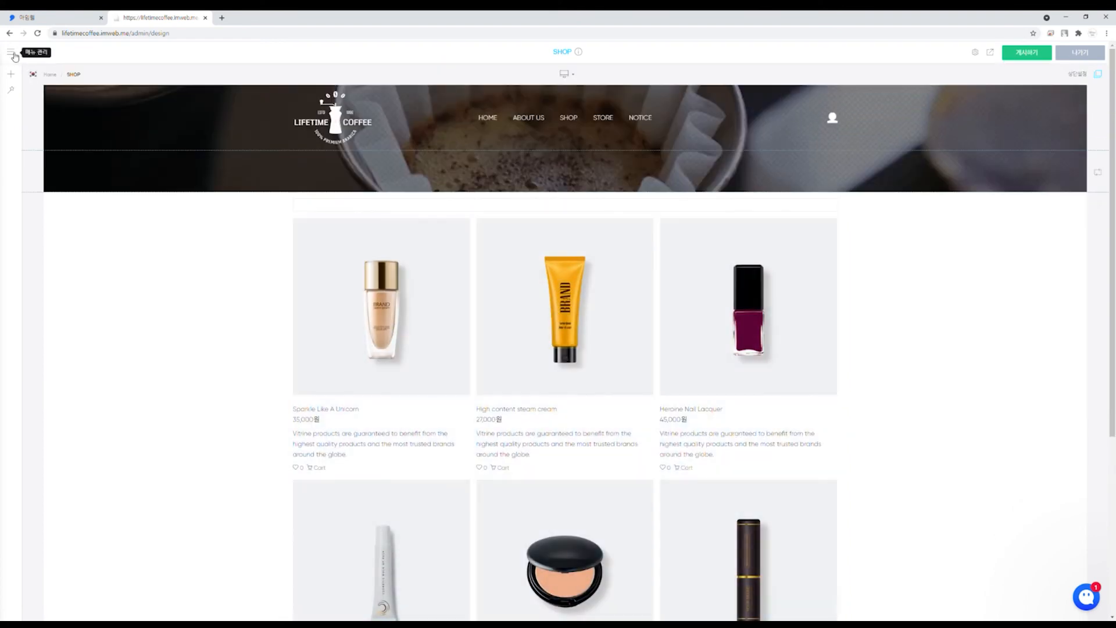
Step: Switch the editor to the 상품 상세페이지 (product detail page)
click(12, 54)
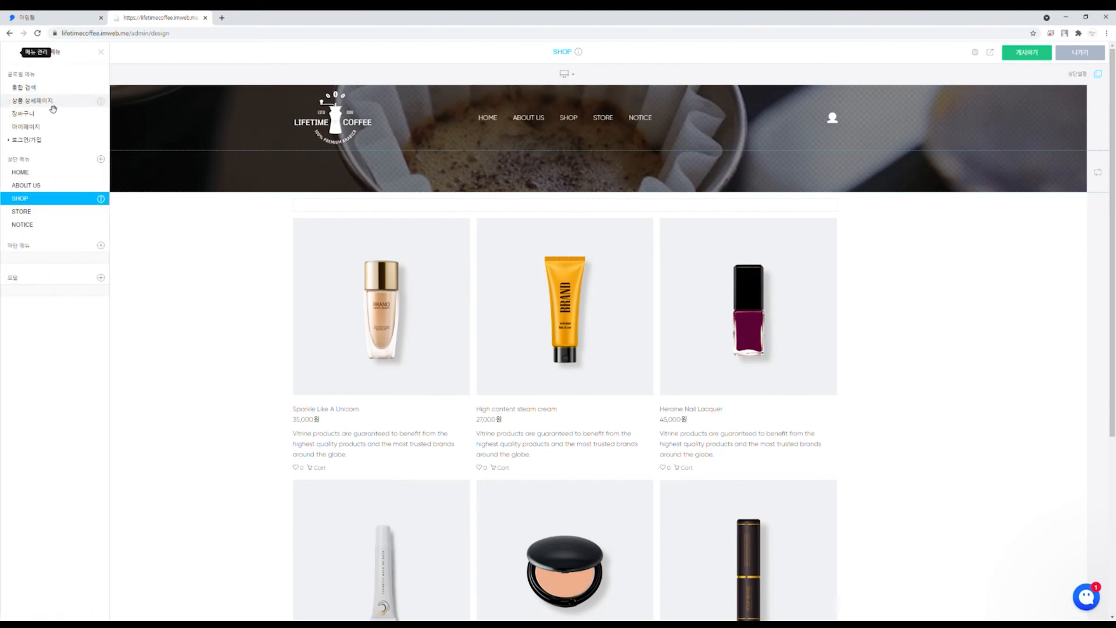
click(53, 108)
click(209, 281)
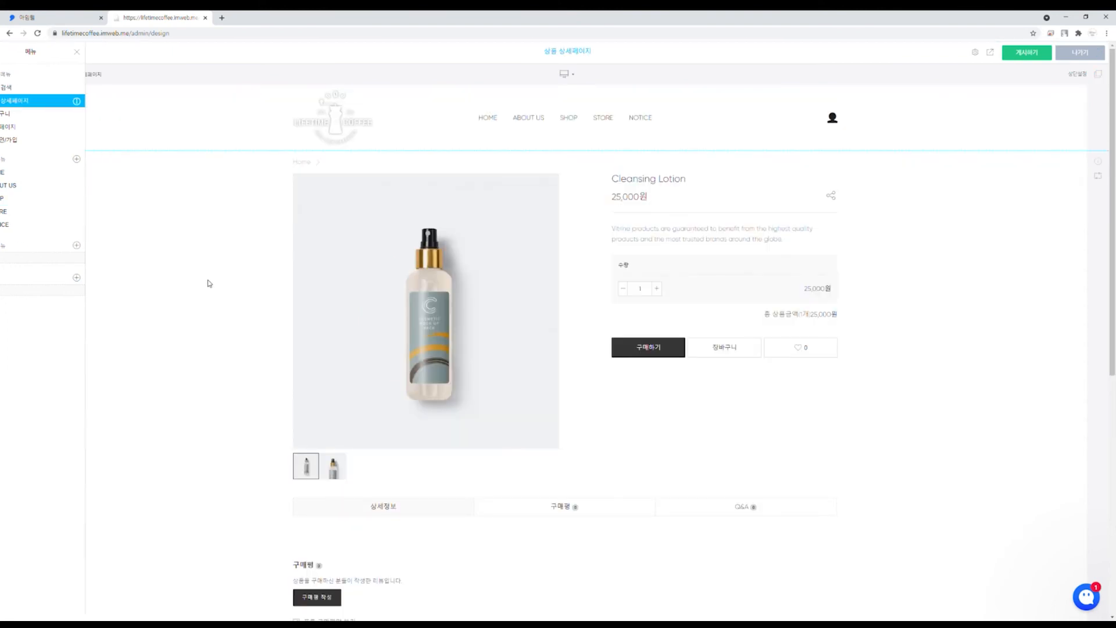
scroll(208, 247, down, 5)
scroll(209, 247, down, 2)
scroll(169, 384, up, 8)
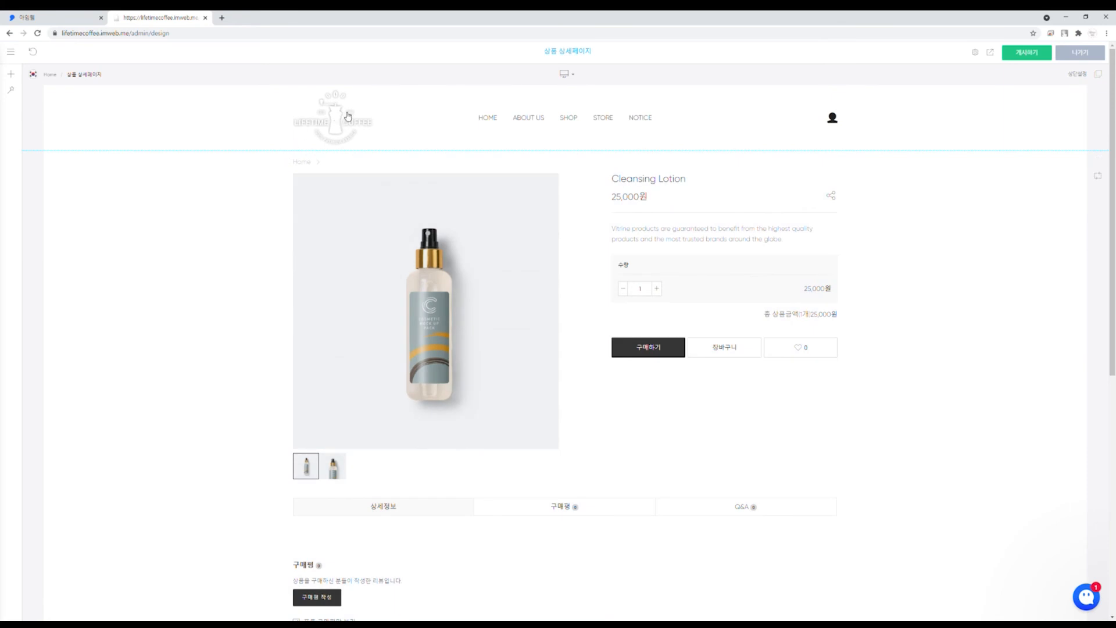
Step: Paste the coffee banner section, move it to the top, and make the header transparent
right_click(279, 155)
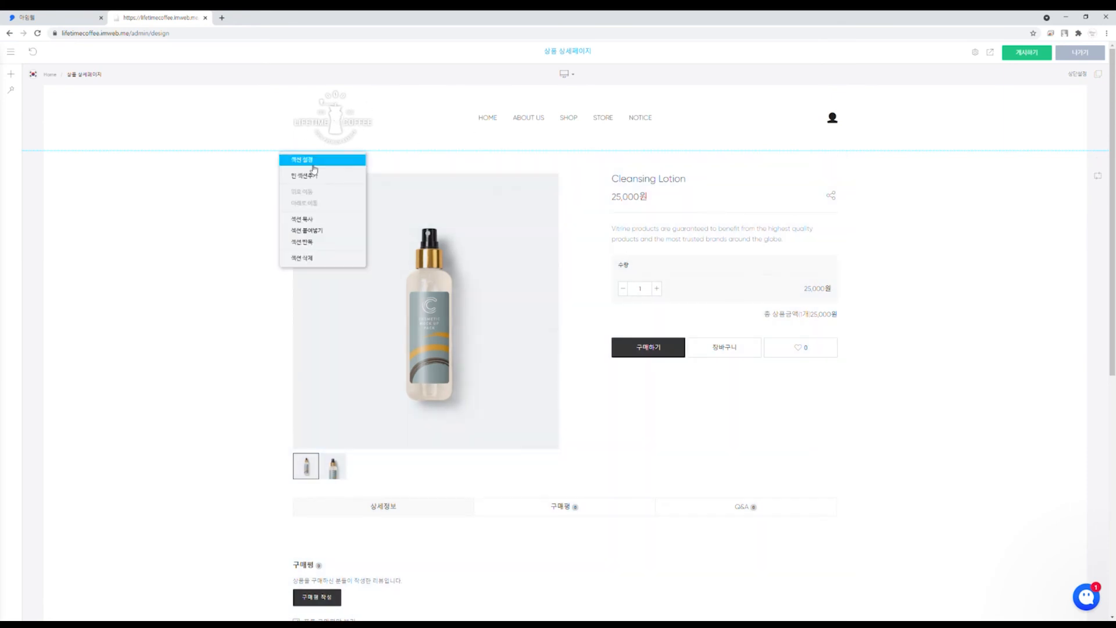
click(331, 233)
scroll(1004, 197, down, 8)
scroll(1016, 203, up, 8)
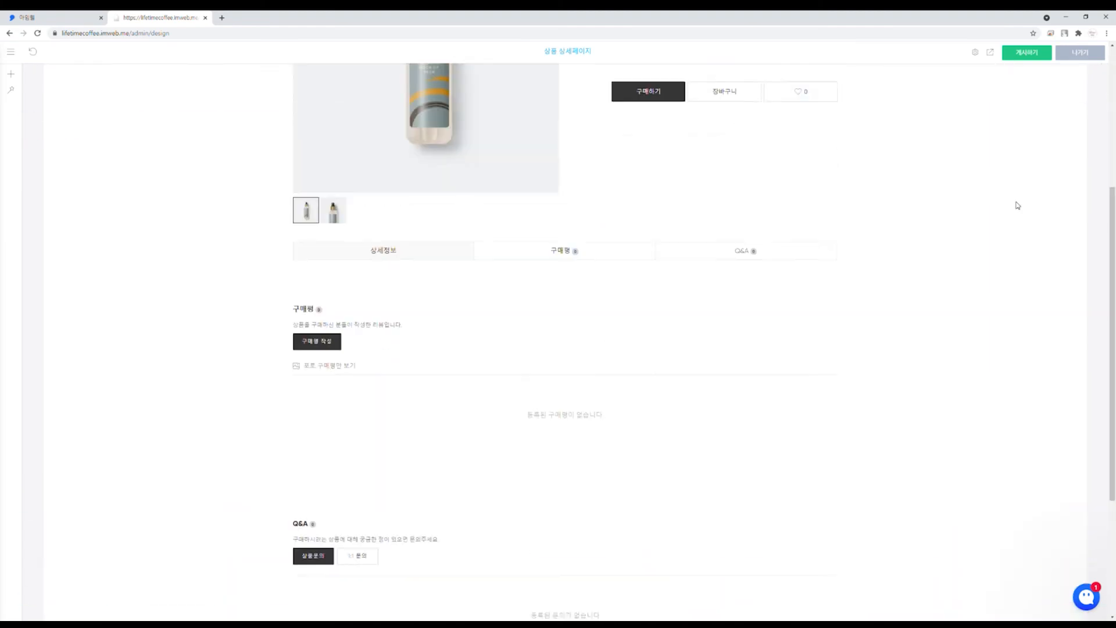
scroll(1002, 204, down, 8)
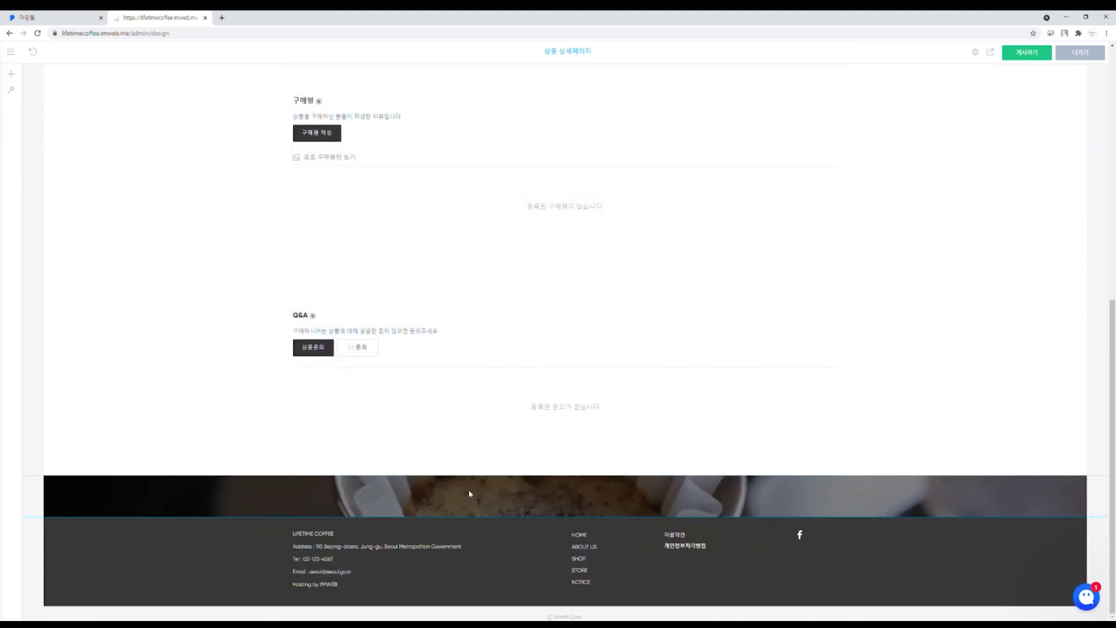
right_click(470, 488)
click(493, 530)
scroll(685, 356, up, 8)
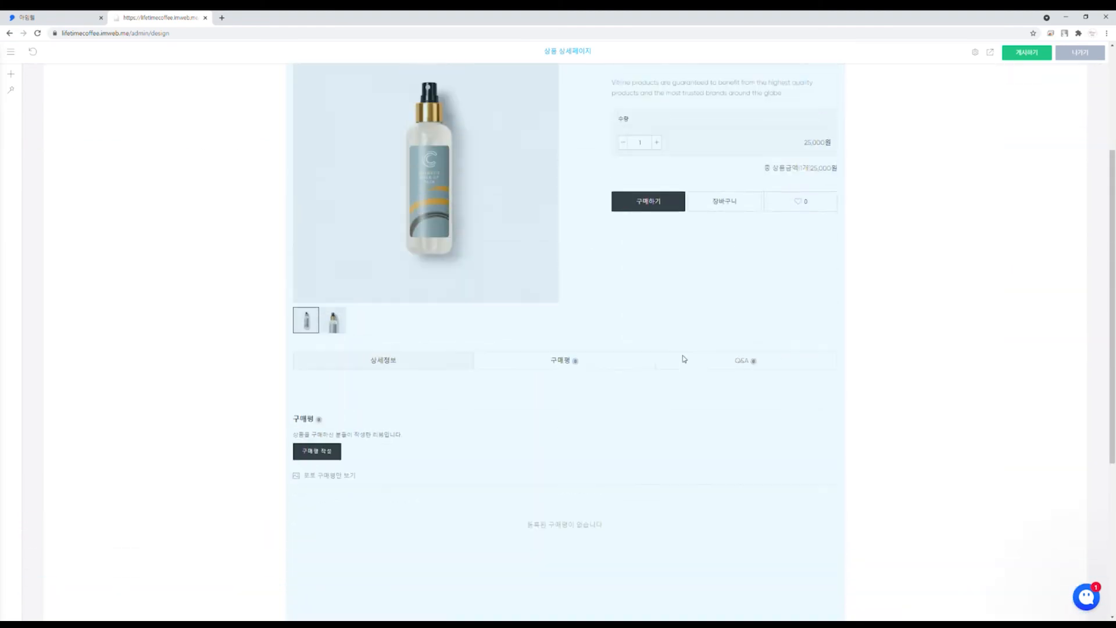
click(1100, 78)
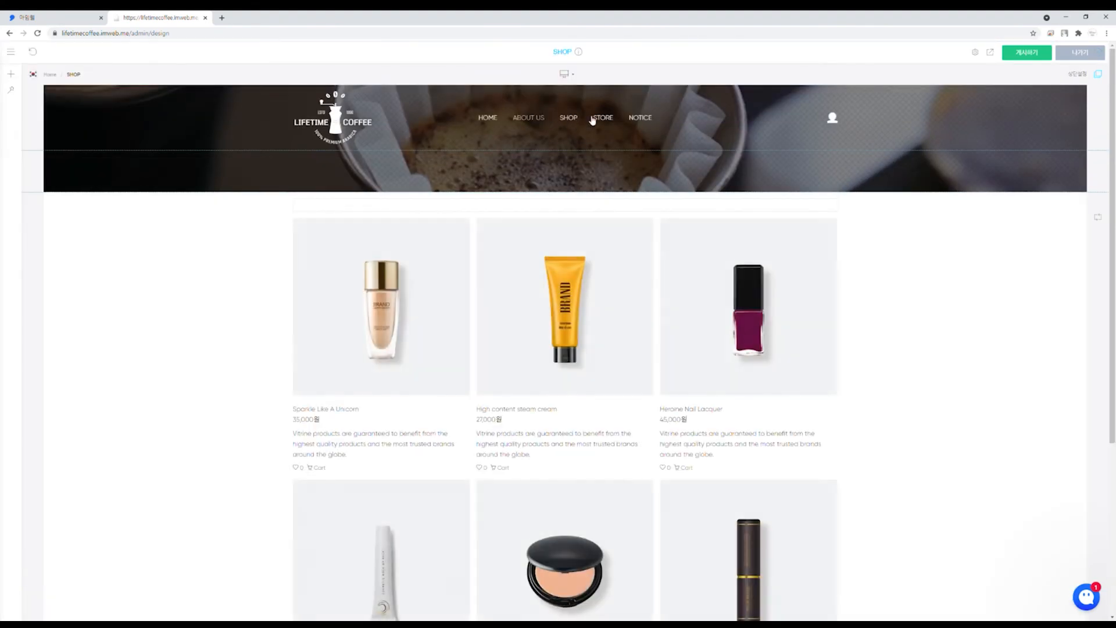
Step: Paste the coffee banner section onto the STORE page
click(607, 118)
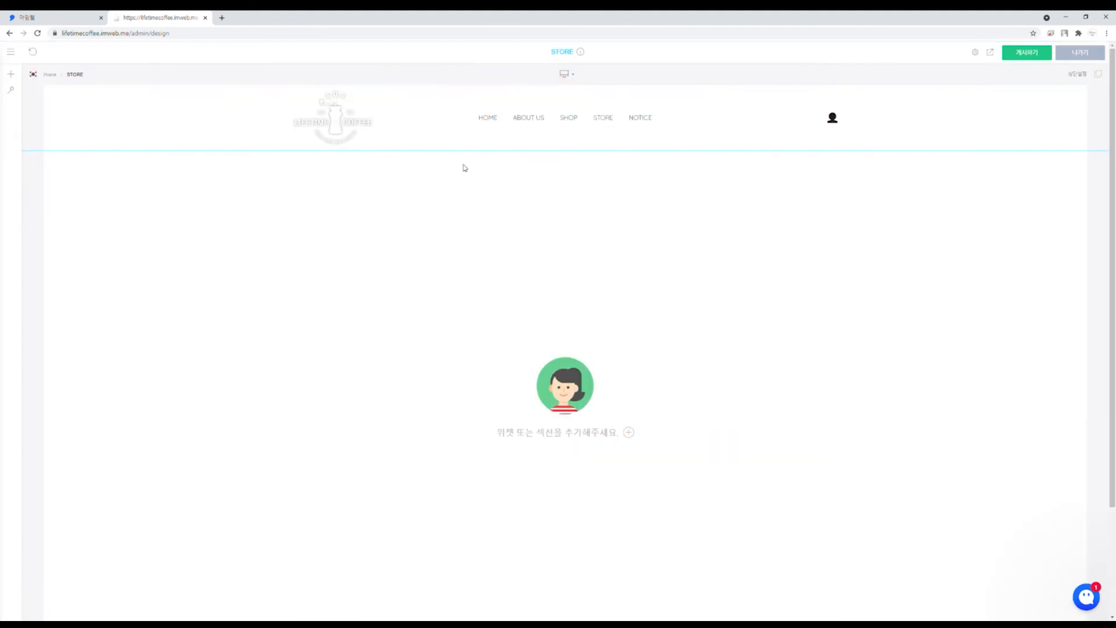
right_click(295, 173)
click(335, 249)
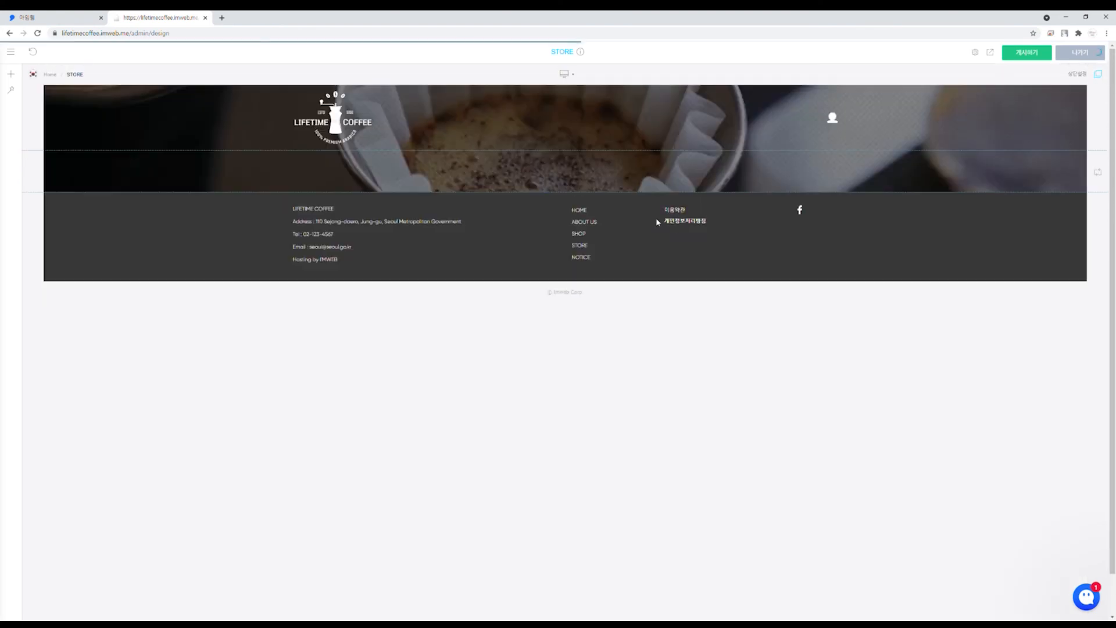
Step: Add an empty section above the footer with a 단일 지도 map, and open its settings
right_click(577, 194)
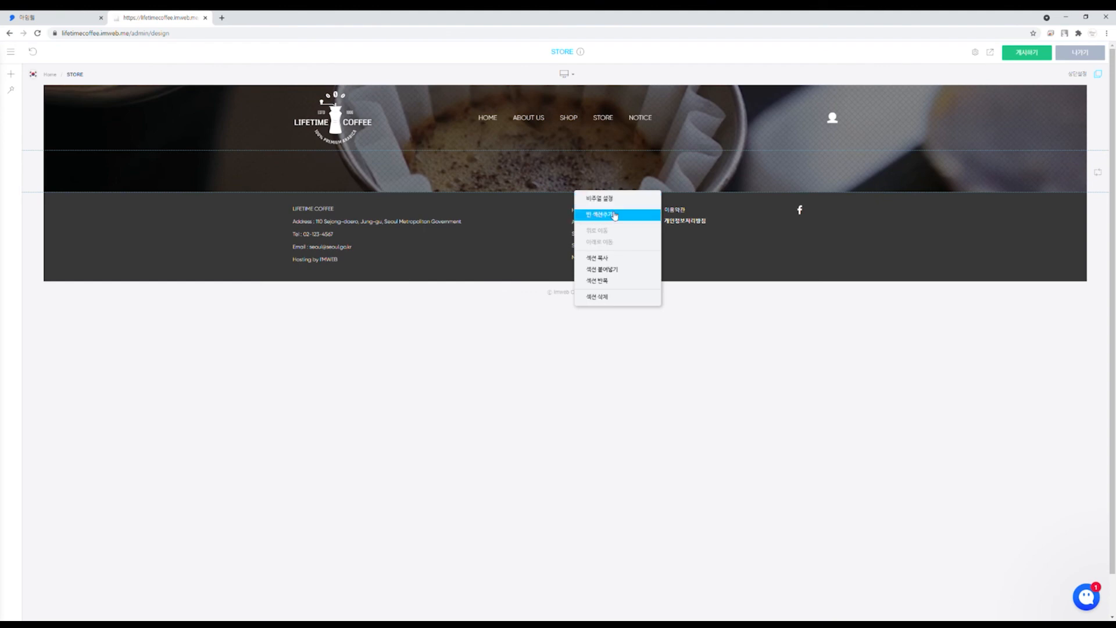
right_click(556, 196)
click(589, 219)
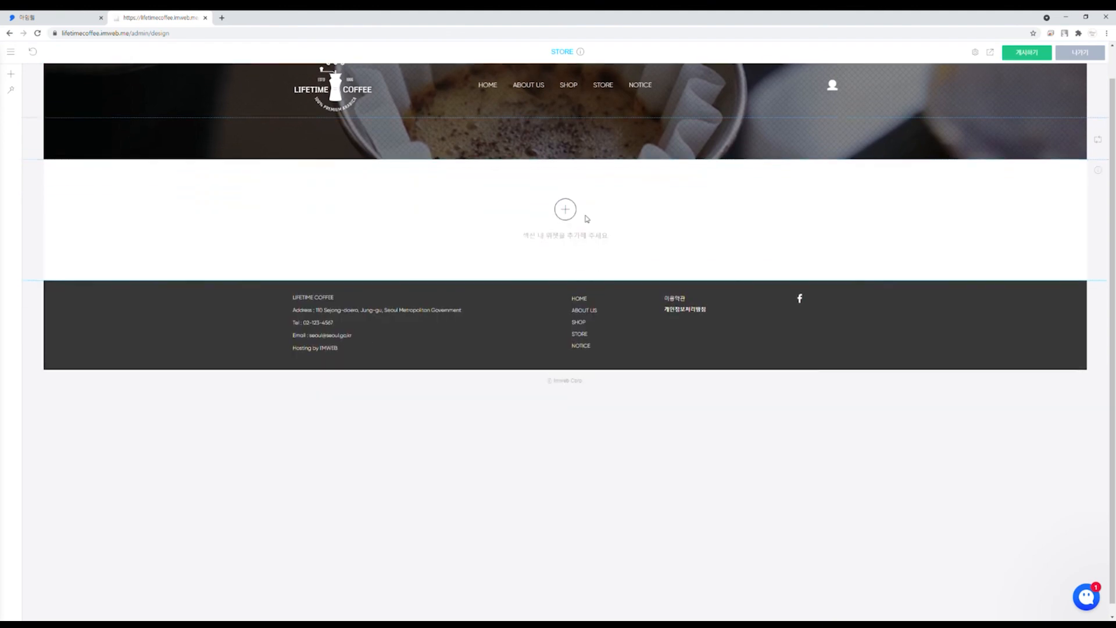
click(563, 200)
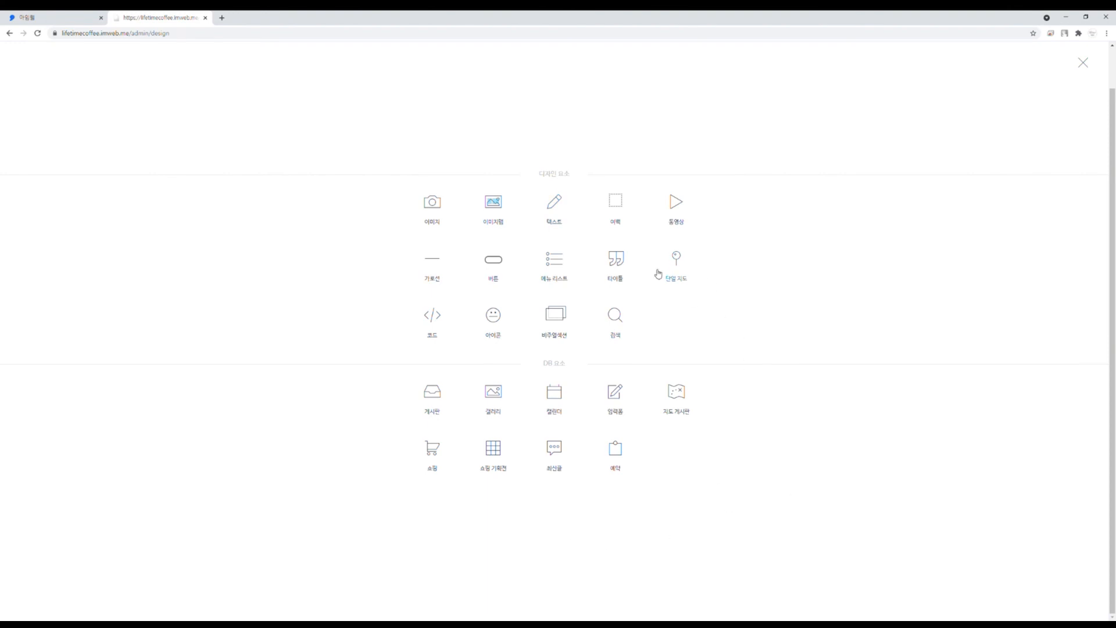
click(675, 259)
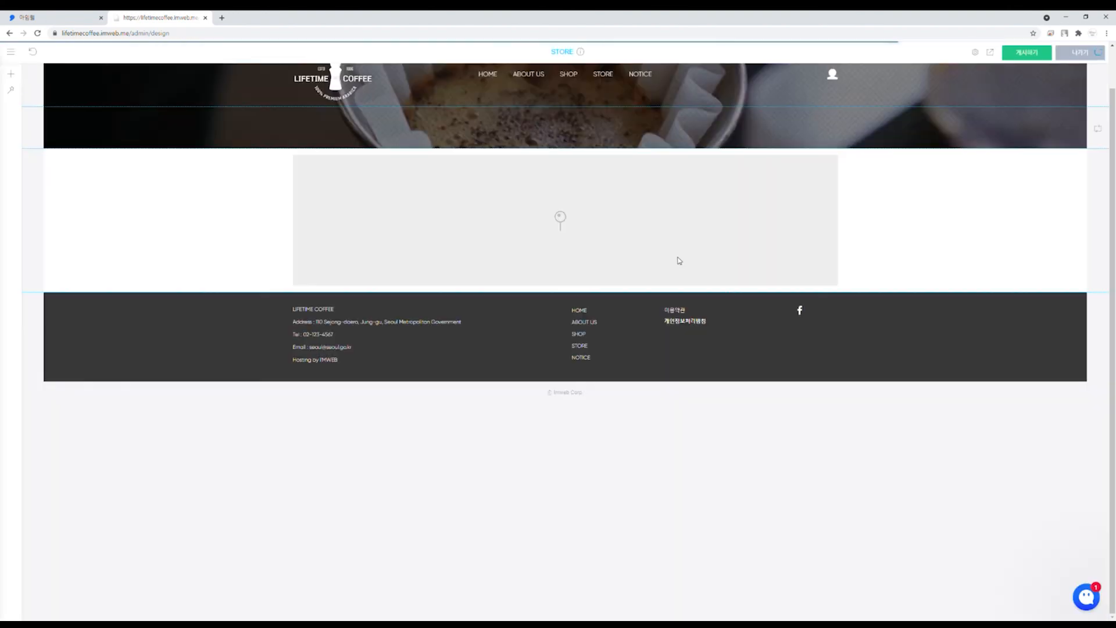
right_click(600, 223)
click(614, 229)
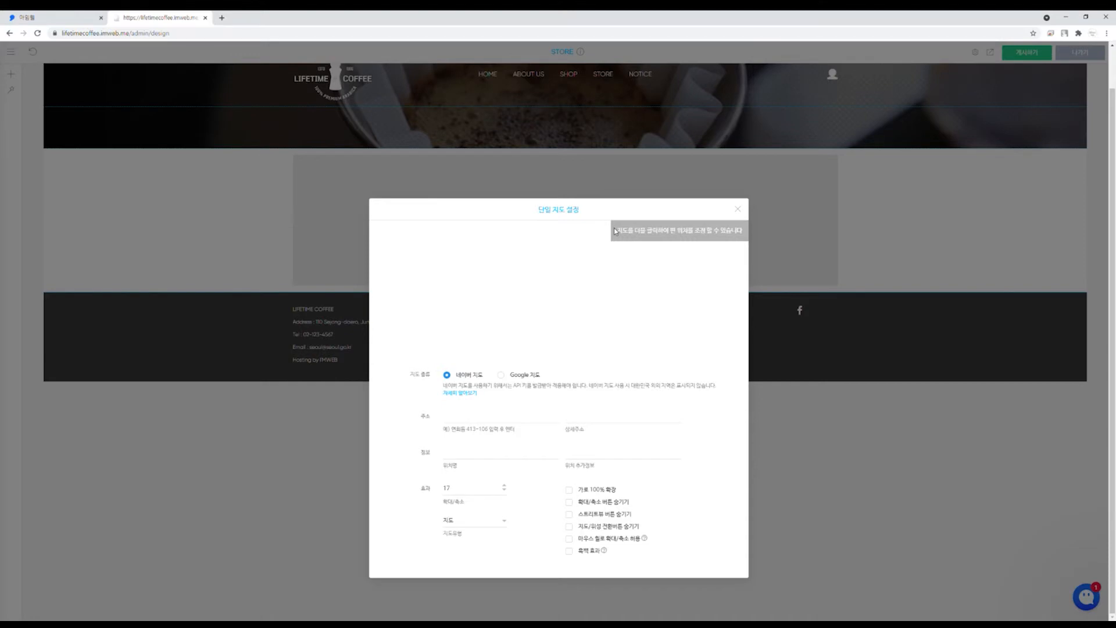
Step: Switch the map to Google Maps and make the map section taller
click(534, 377)
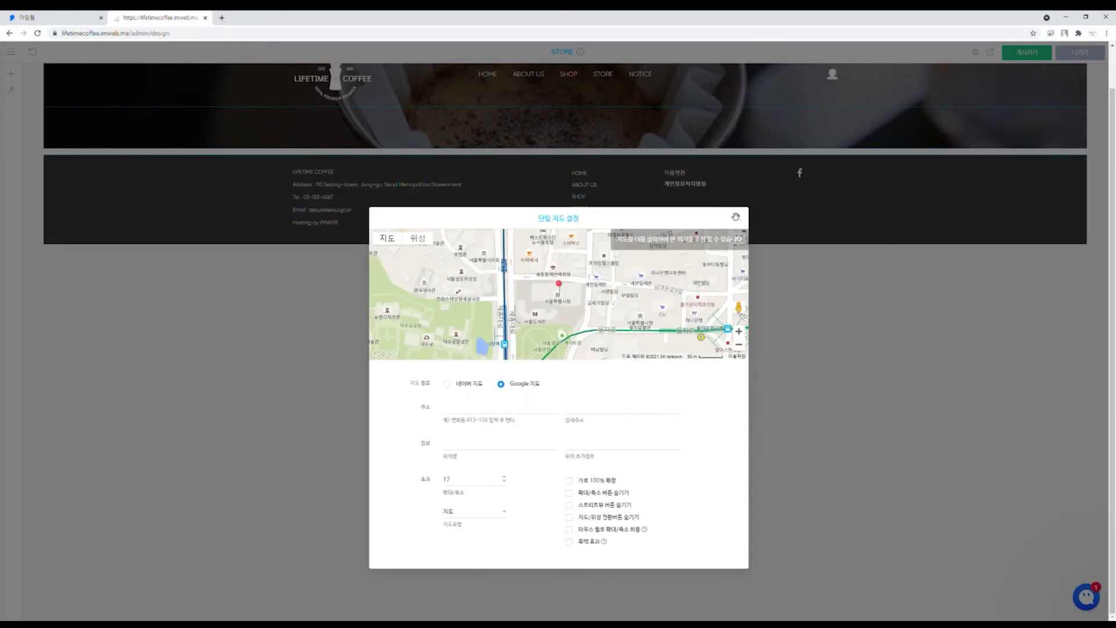
click(741, 218)
drag(631, 288, 633, 417)
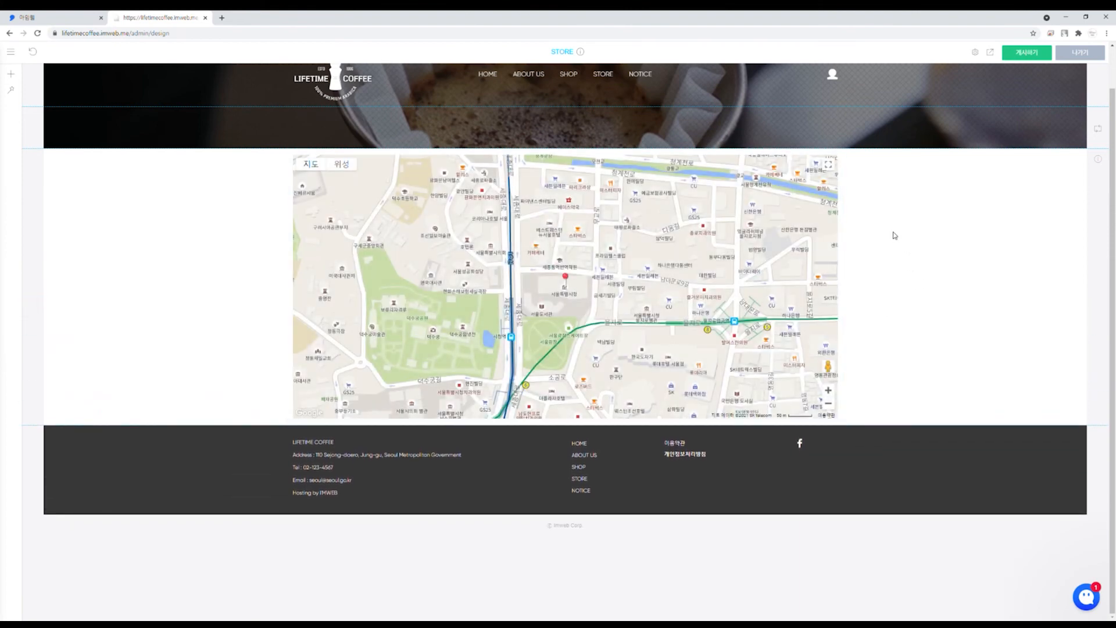
Step: Hide the map's street view and map/satellite switch buttons
right_click(744, 255)
click(782, 264)
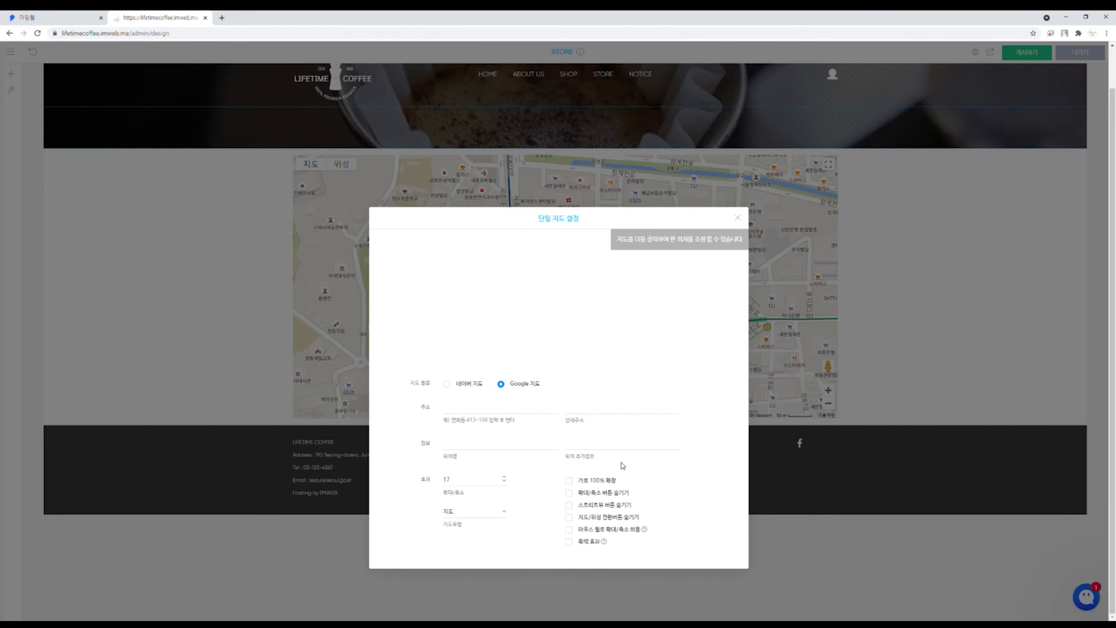
click(612, 506)
click(608, 518)
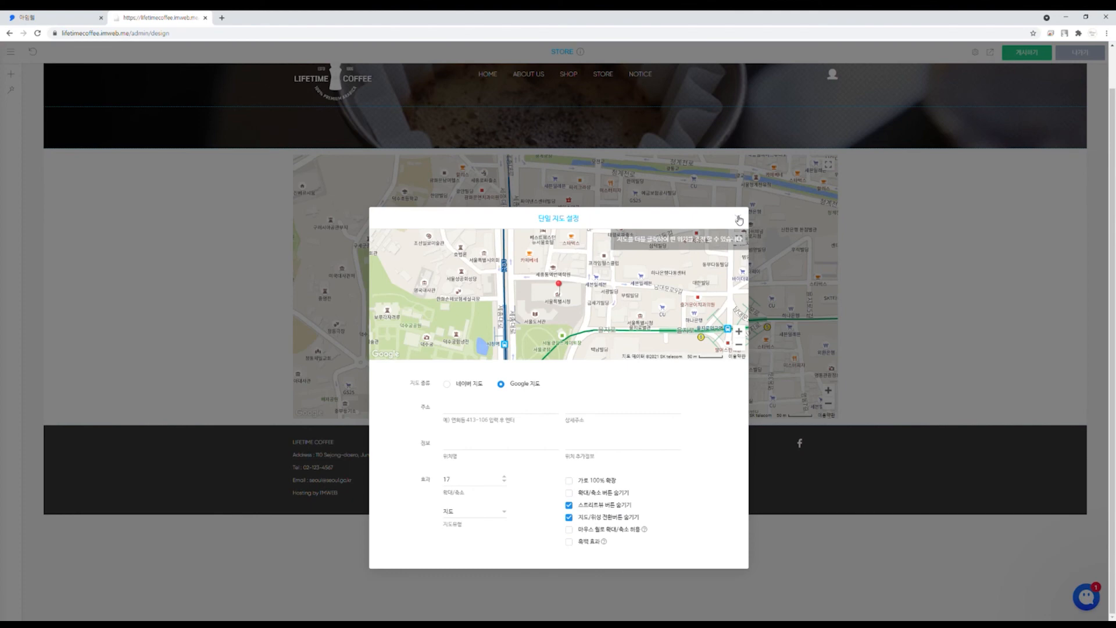
click(738, 219)
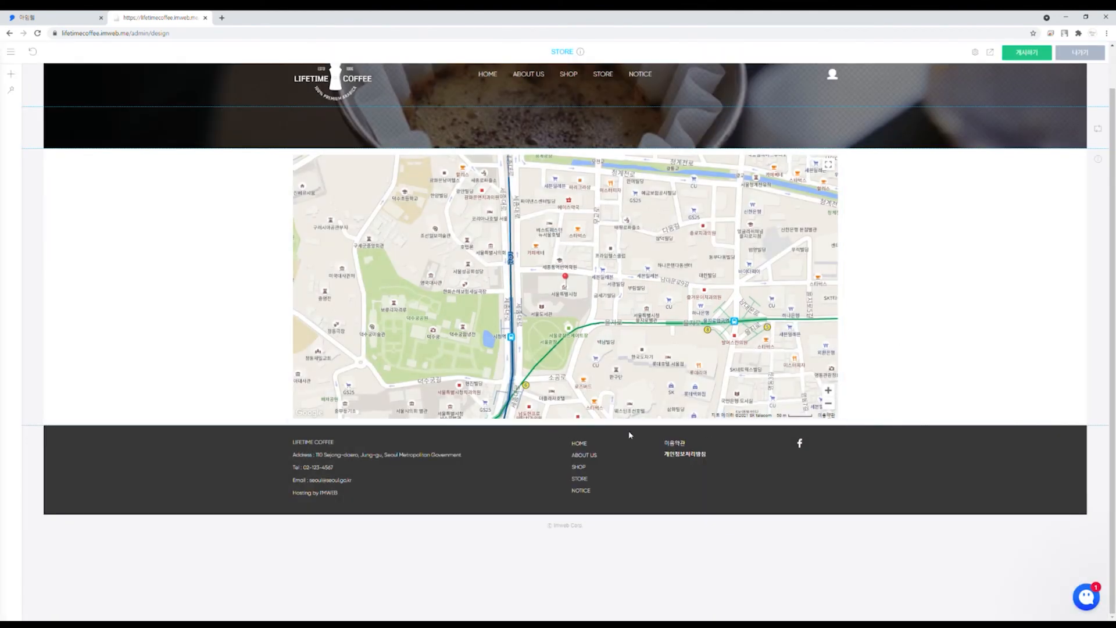
Step: Add a text element beside the map for the store's address and contact
click(565, 427)
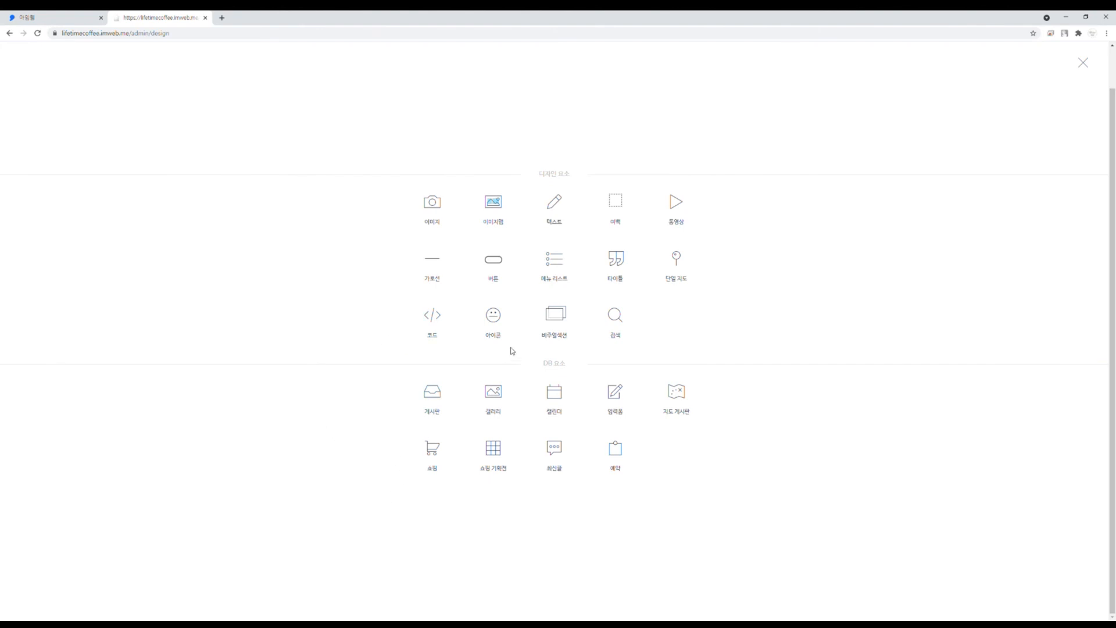
click(556, 235)
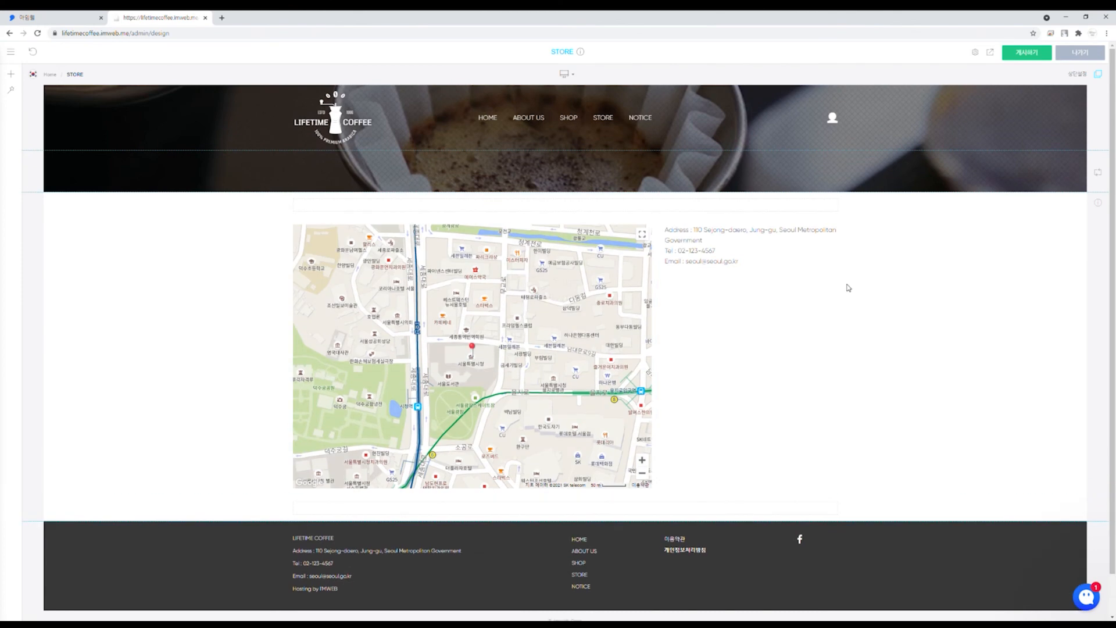
click(640, 118)
Step: Paste the coffee banner section onto NOTICE and make the header transparent
right_click(349, 156)
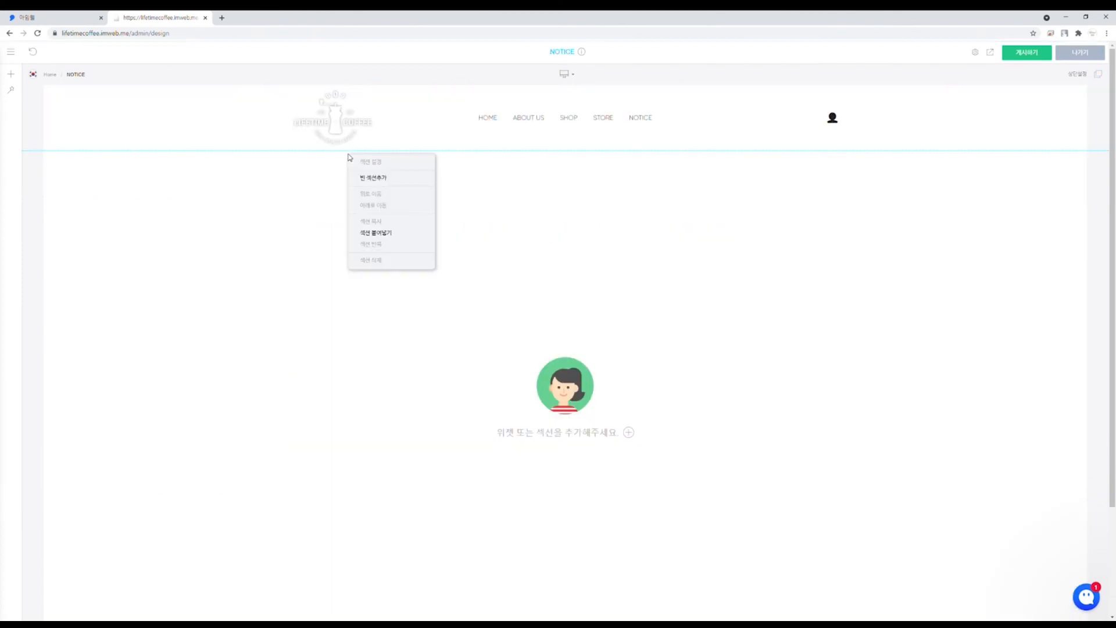
click(384, 232)
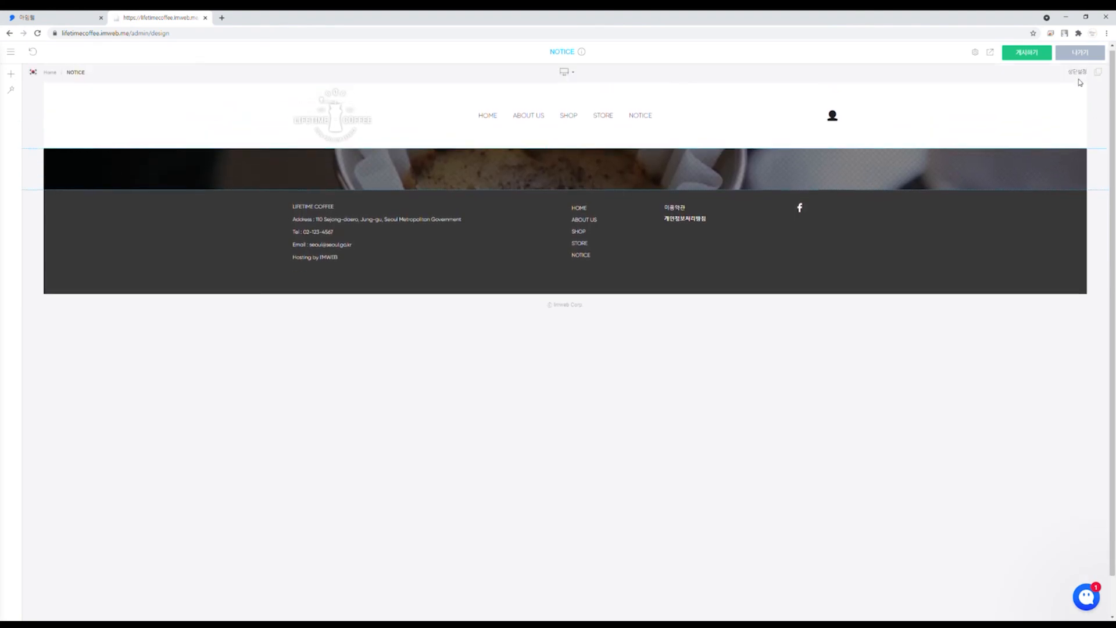
click(1105, 76)
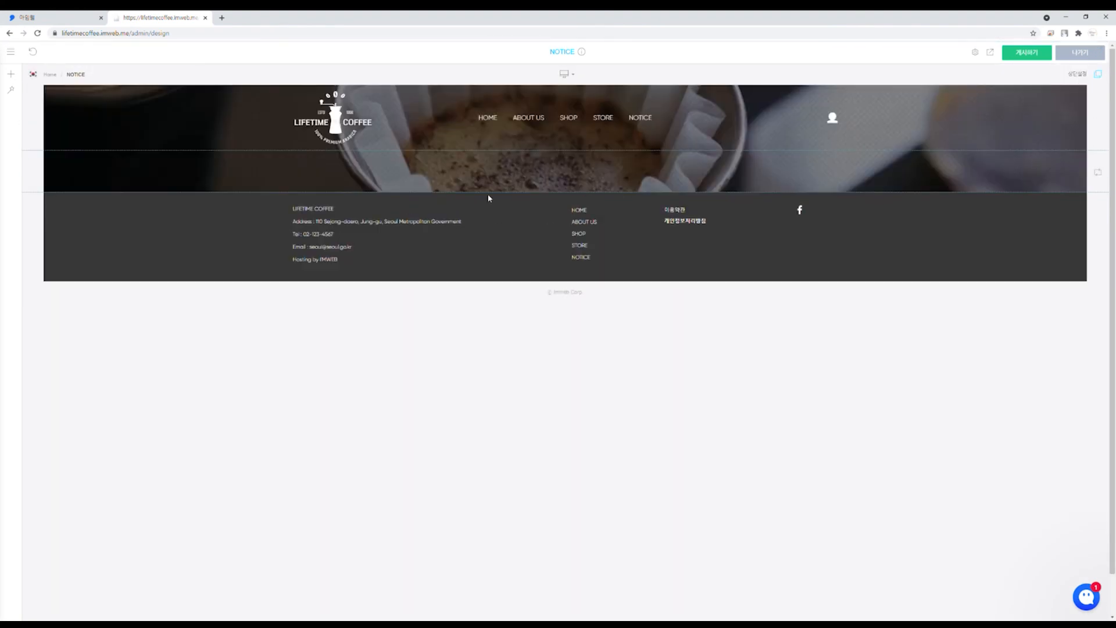
Step: Add an empty section below the banner holding a 게시판 board list
right_click(524, 198)
click(560, 215)
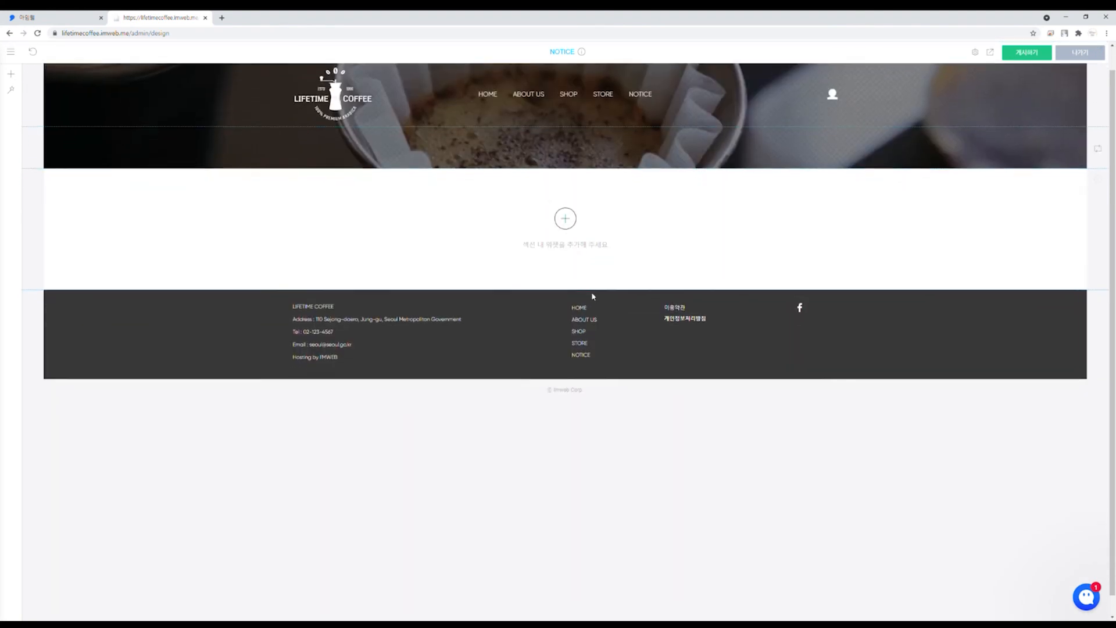
click(567, 198)
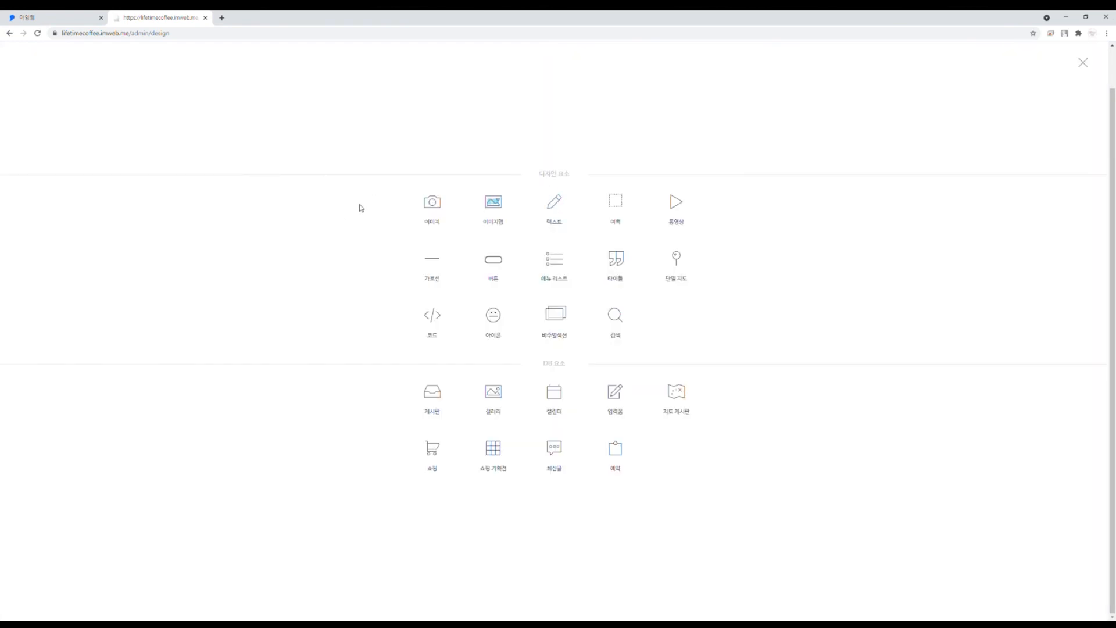
click(433, 394)
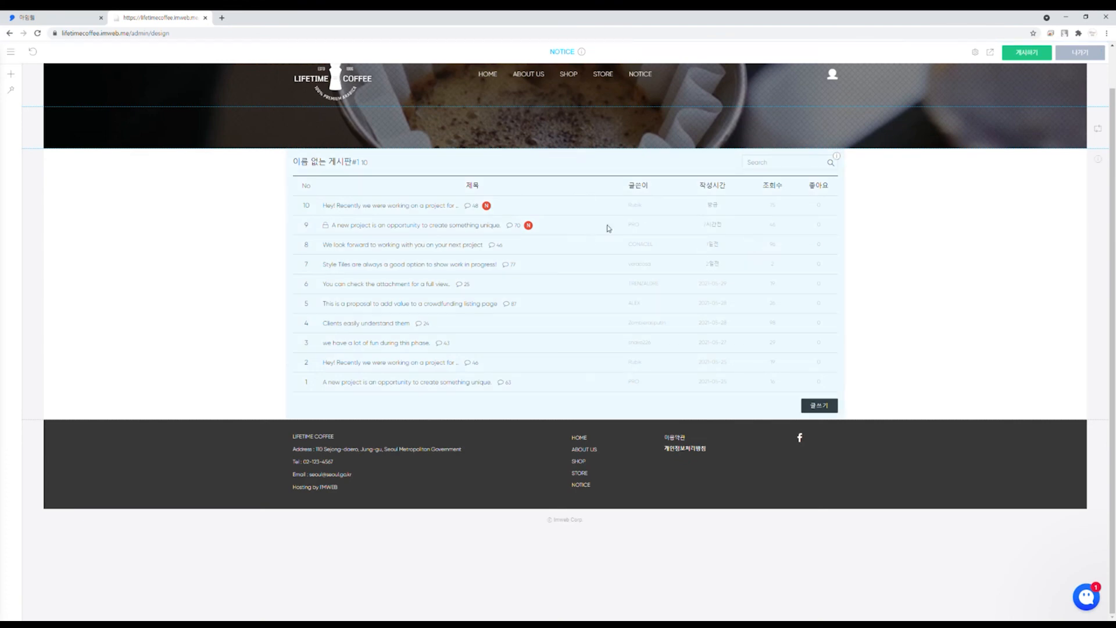
scroll(485, 198, up, 2)
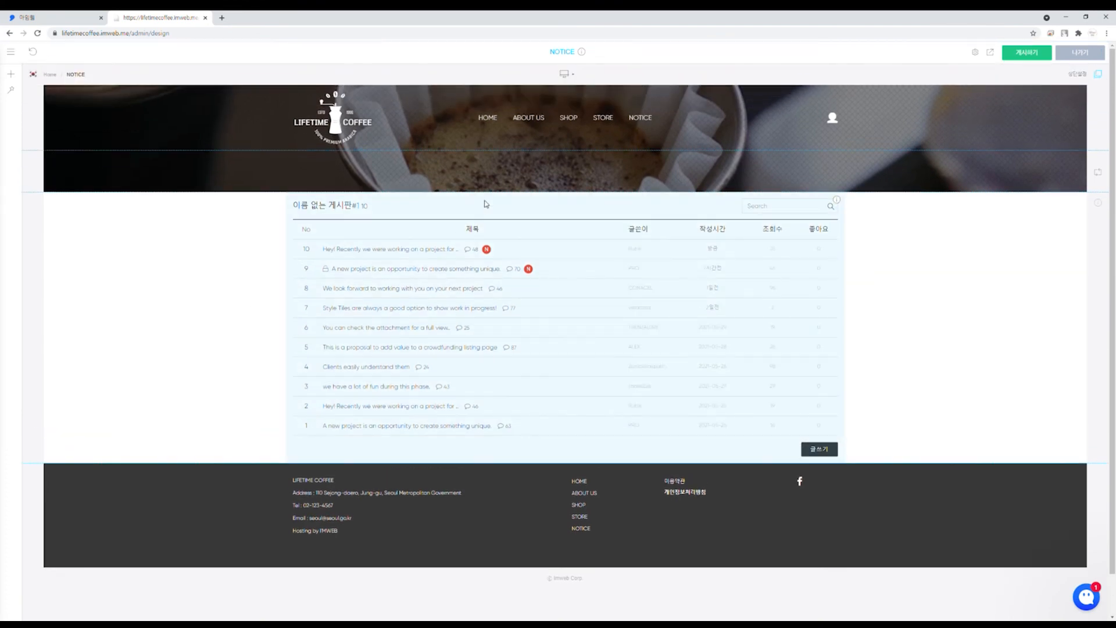
Step: Add 여백 spacers above and below the board
click(564, 193)
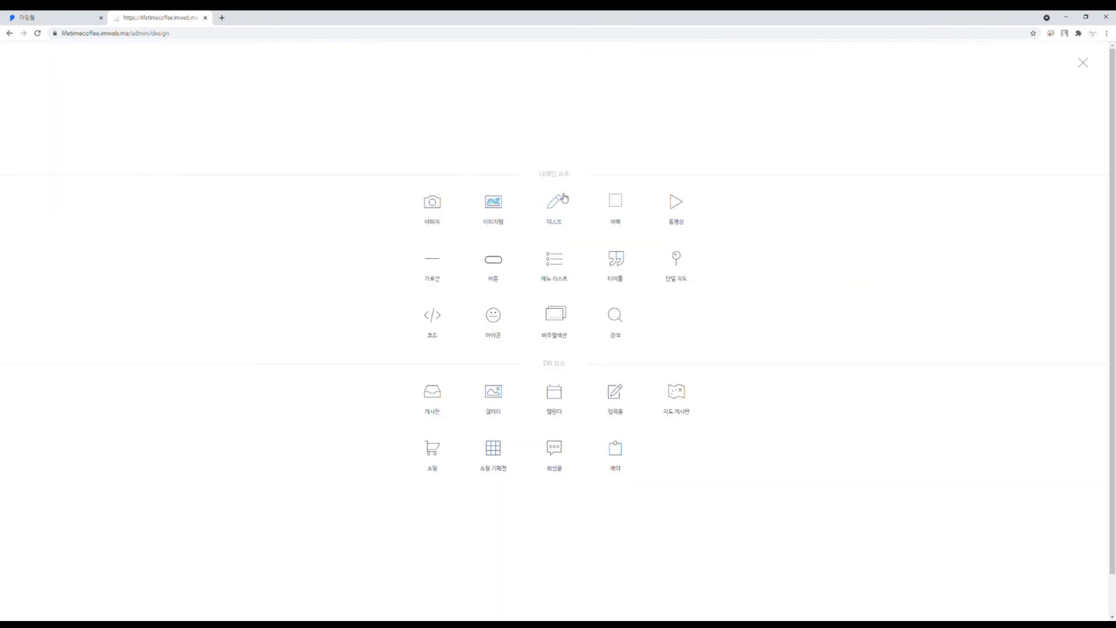
click(615, 204)
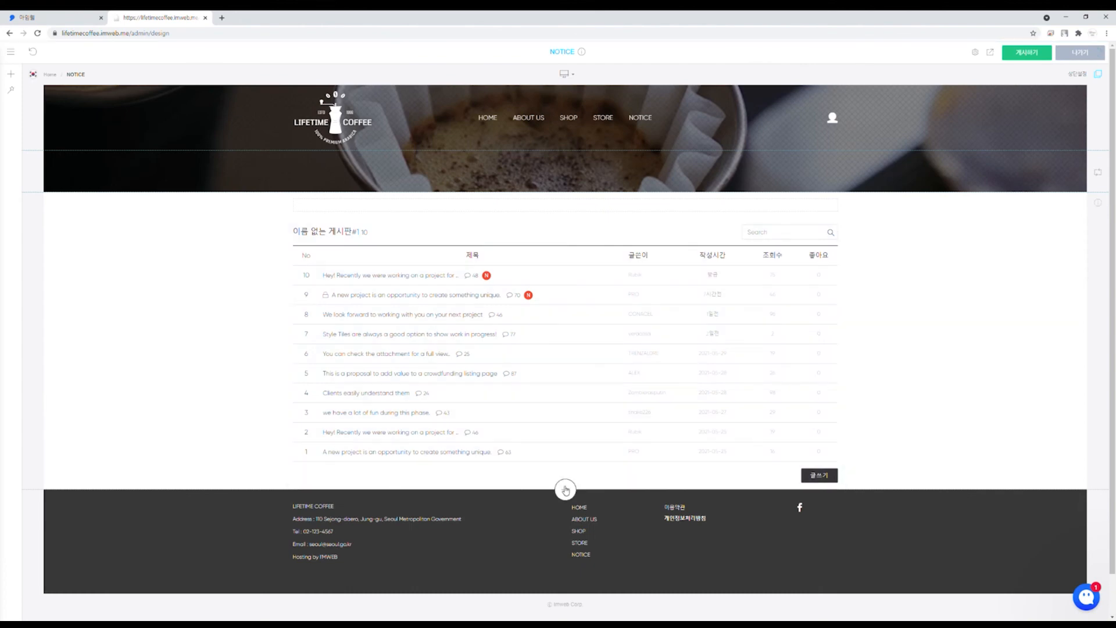
click(565, 488)
click(620, 214)
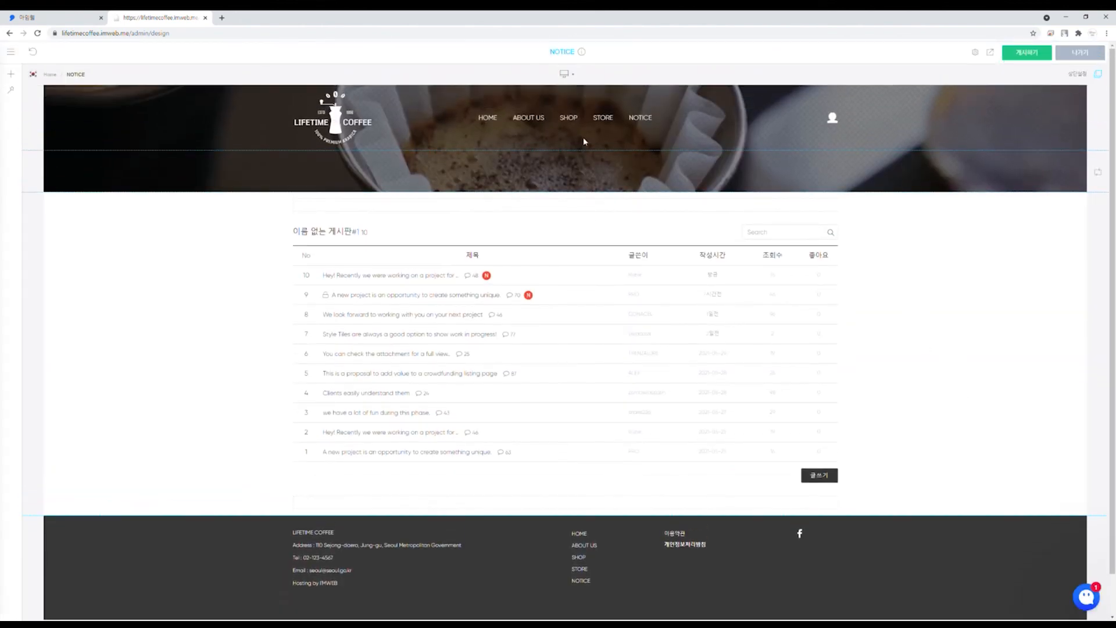
Step: Review the STORE, SHOP, ABOUT US and Home pages in the editor
click(603, 118)
click(568, 117)
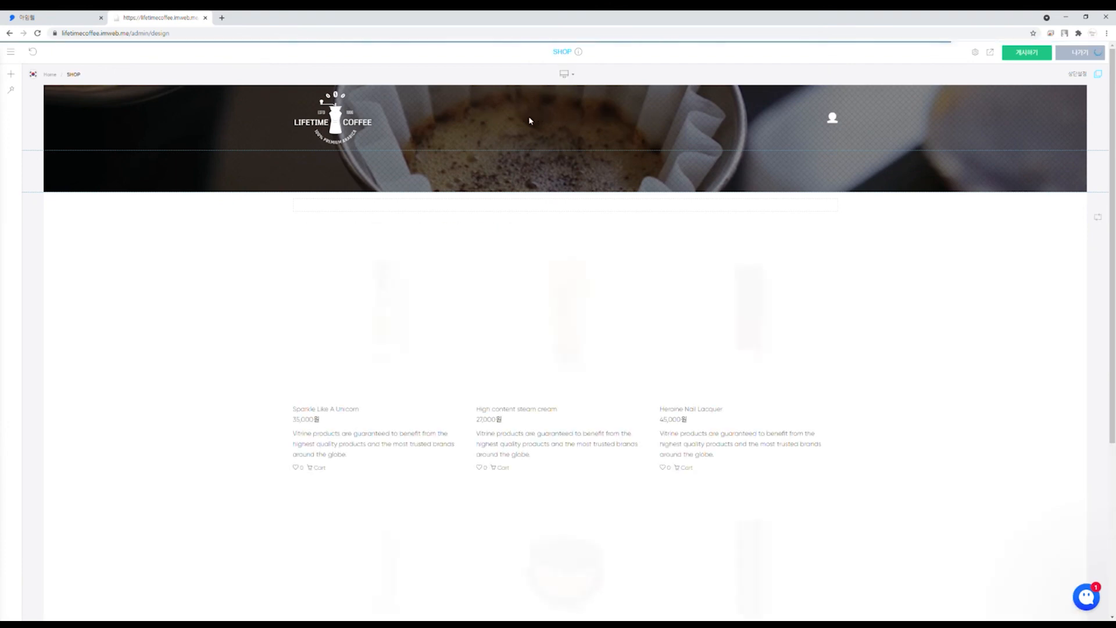
click(526, 118)
click(485, 122)
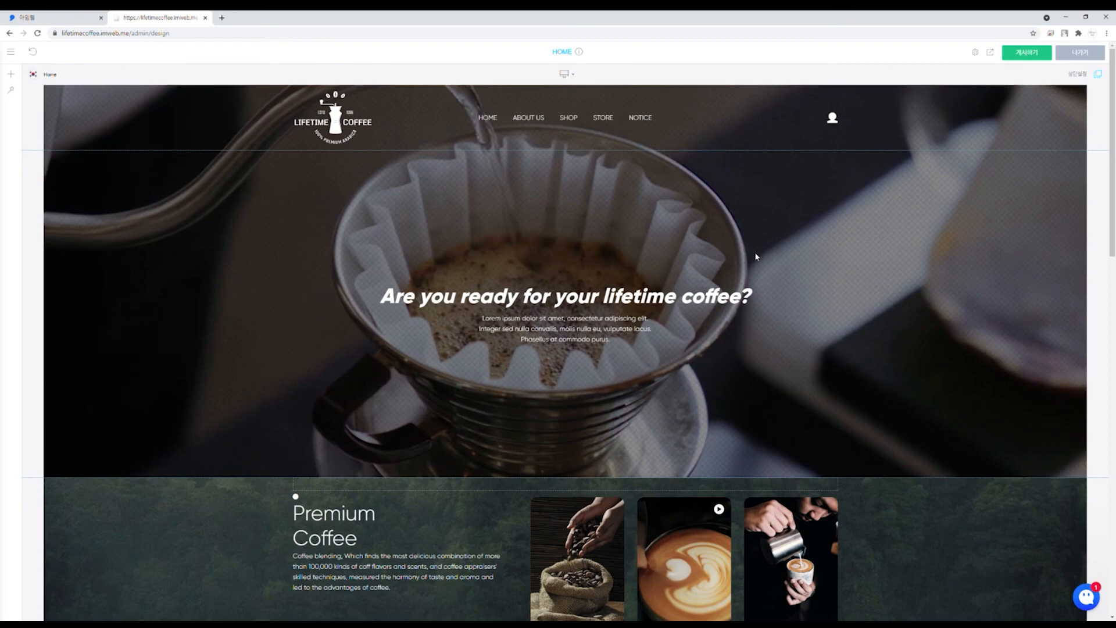
scroll(755, 257, down, 7)
scroll(358, 227, up, 7)
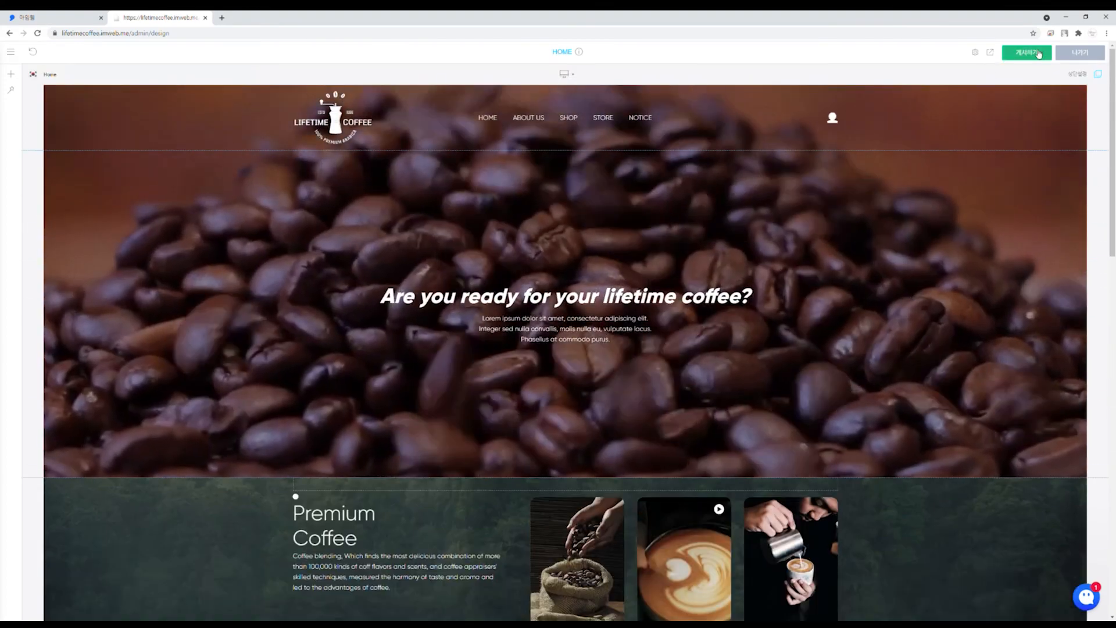
Step: Publish the site, scroll through the live home page, and return to the admin dashboard
click(1039, 54)
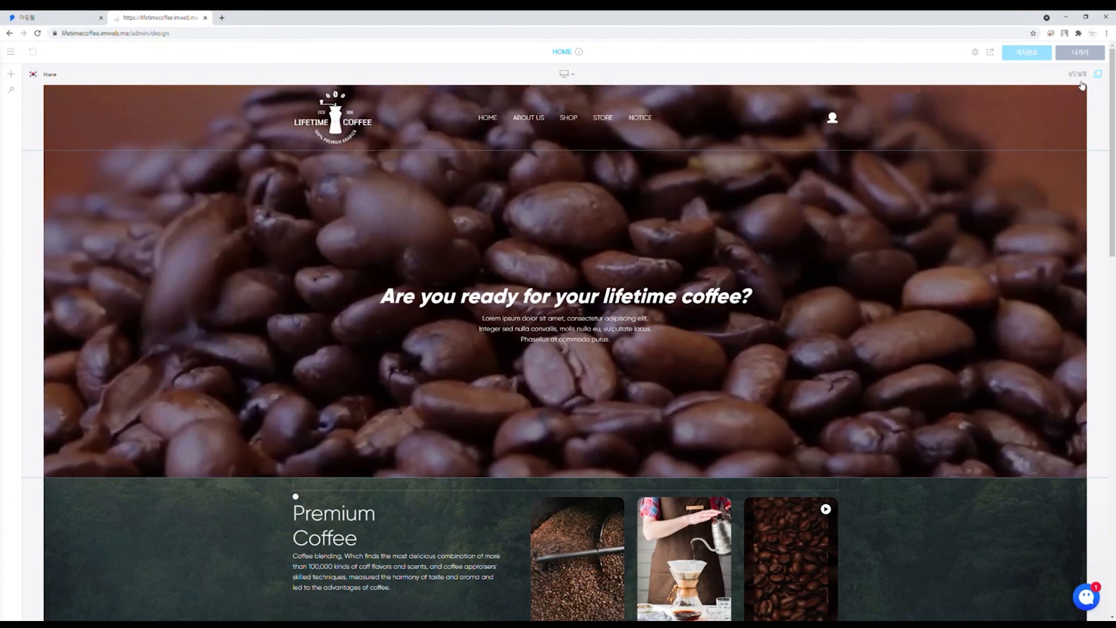
click(990, 52)
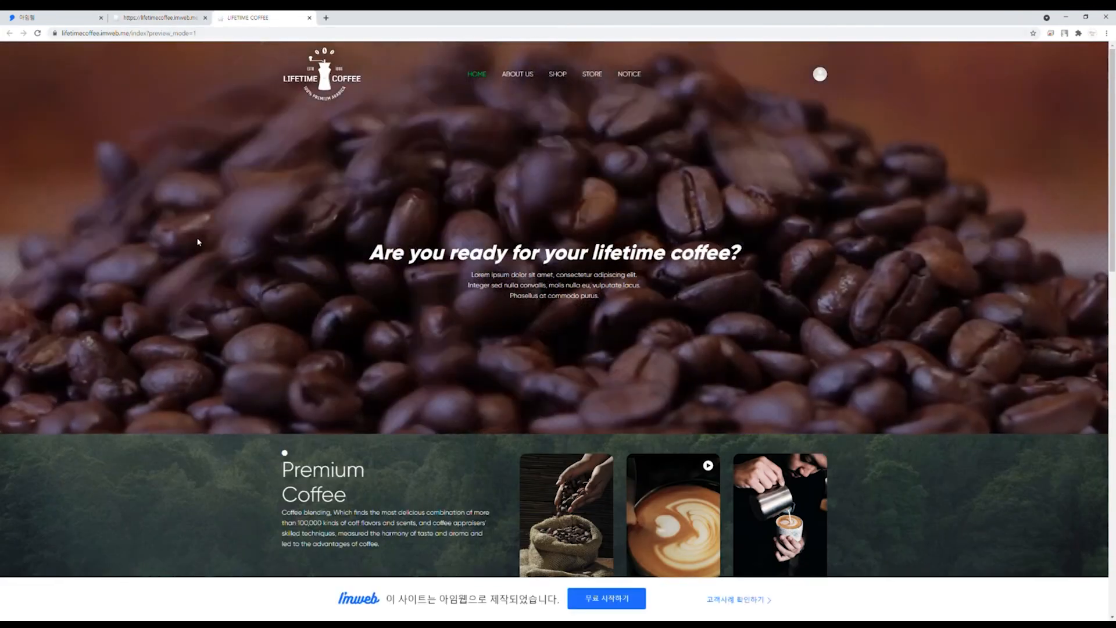
scroll(198, 242, down, 15)
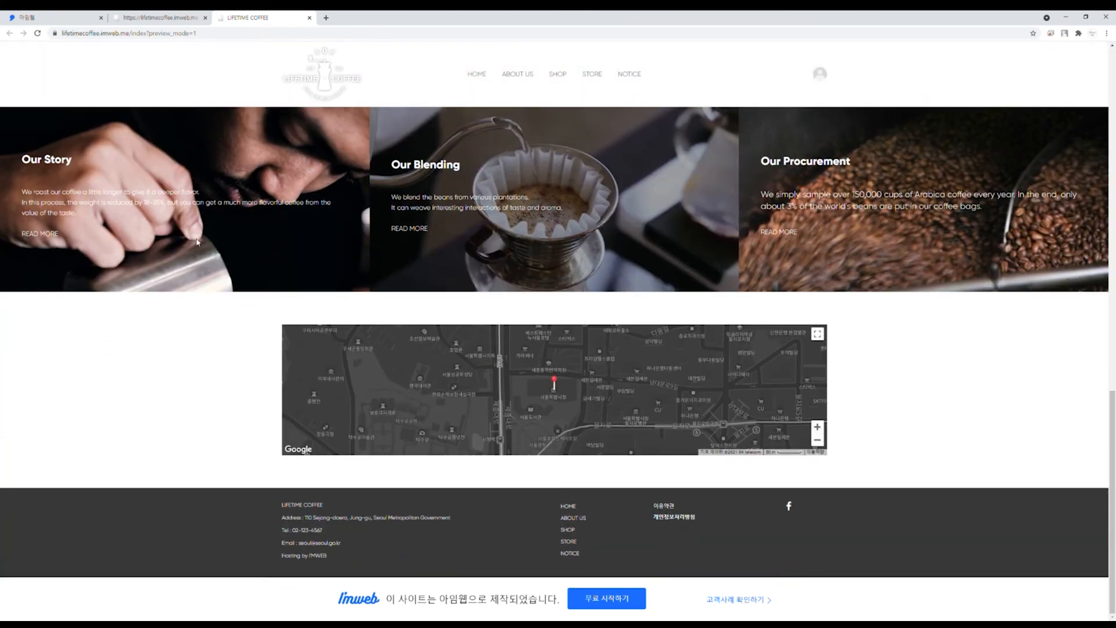
scroll(197, 242, up, 15)
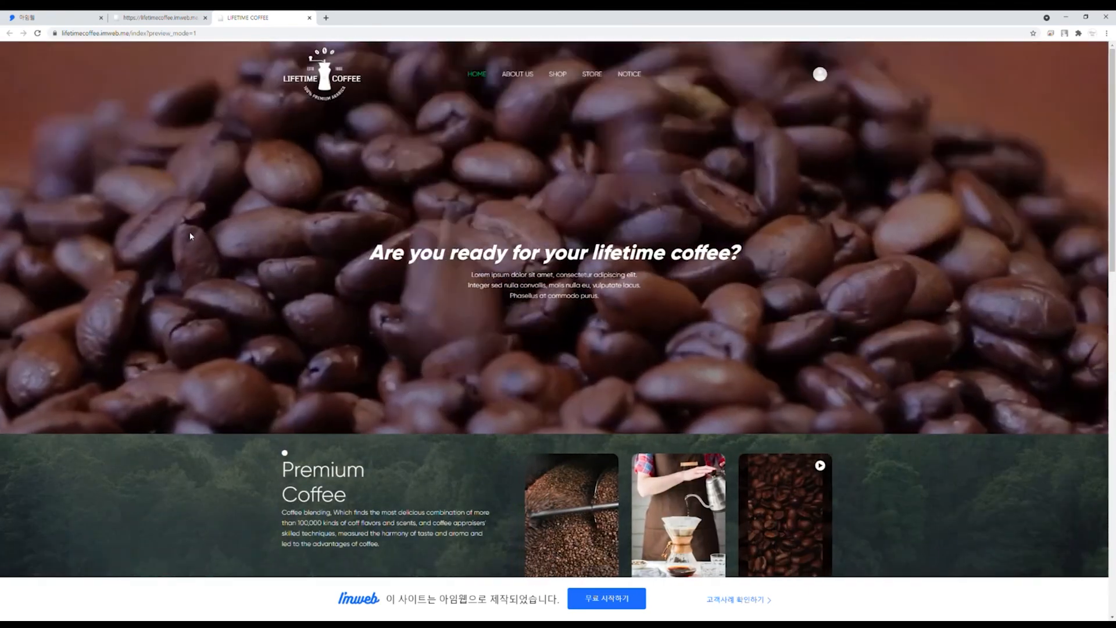
scroll(201, 239, down, 10)
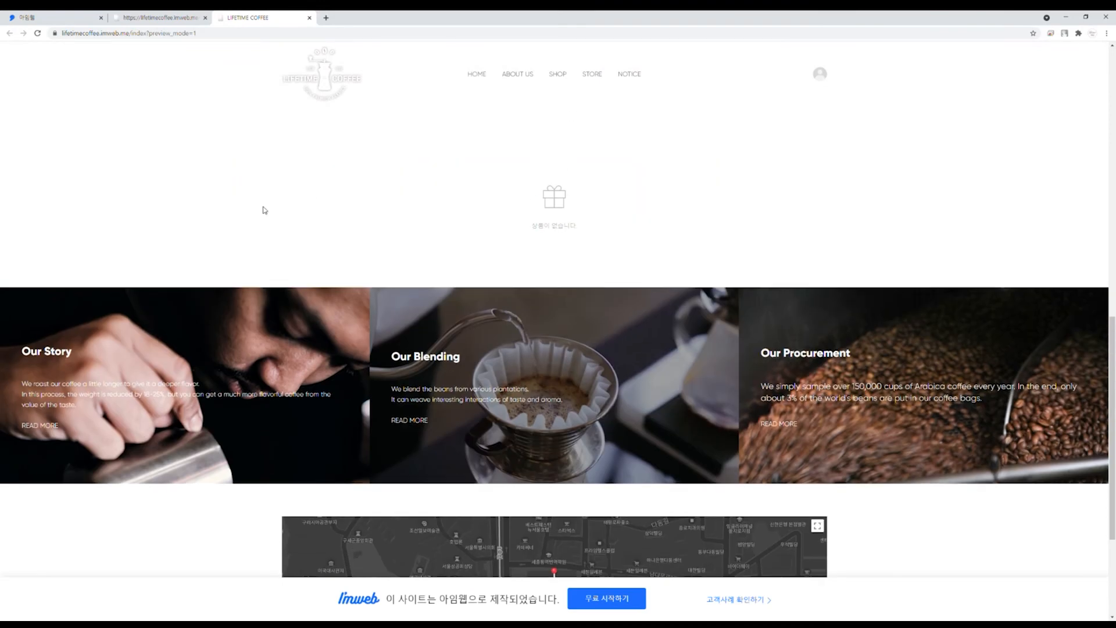
scroll(591, 191, up, 3)
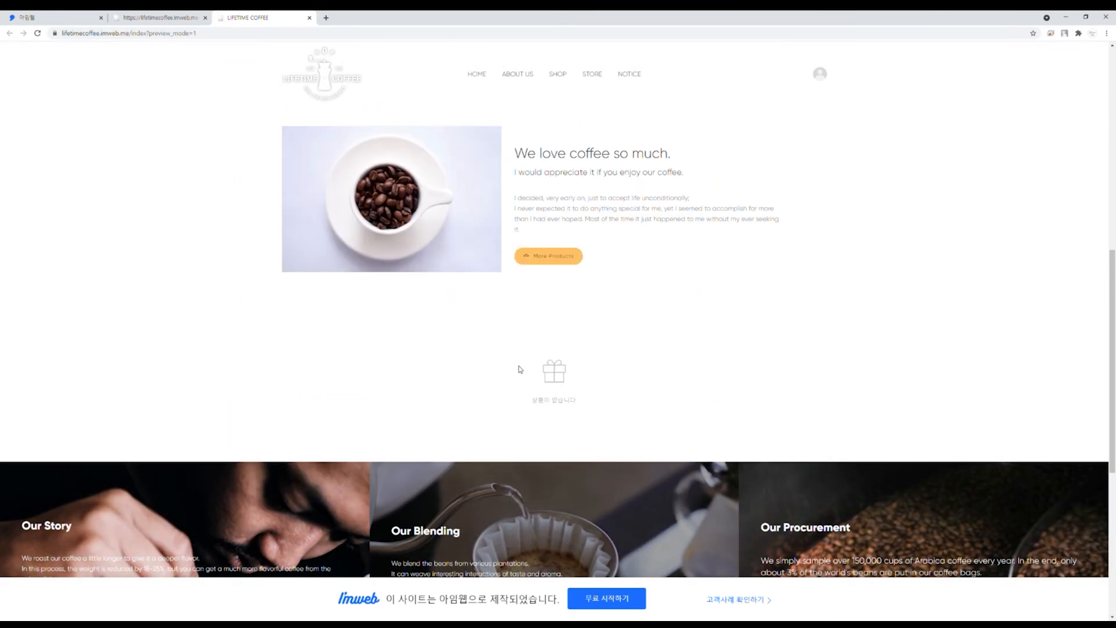
scroll(465, 396, up, 10)
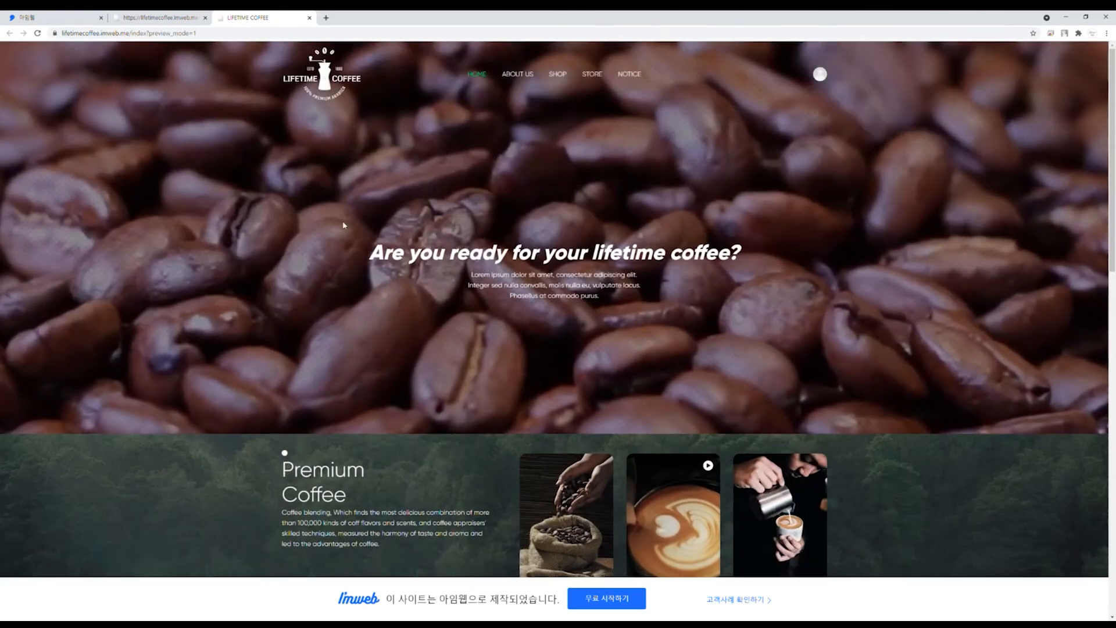
click(160, 15)
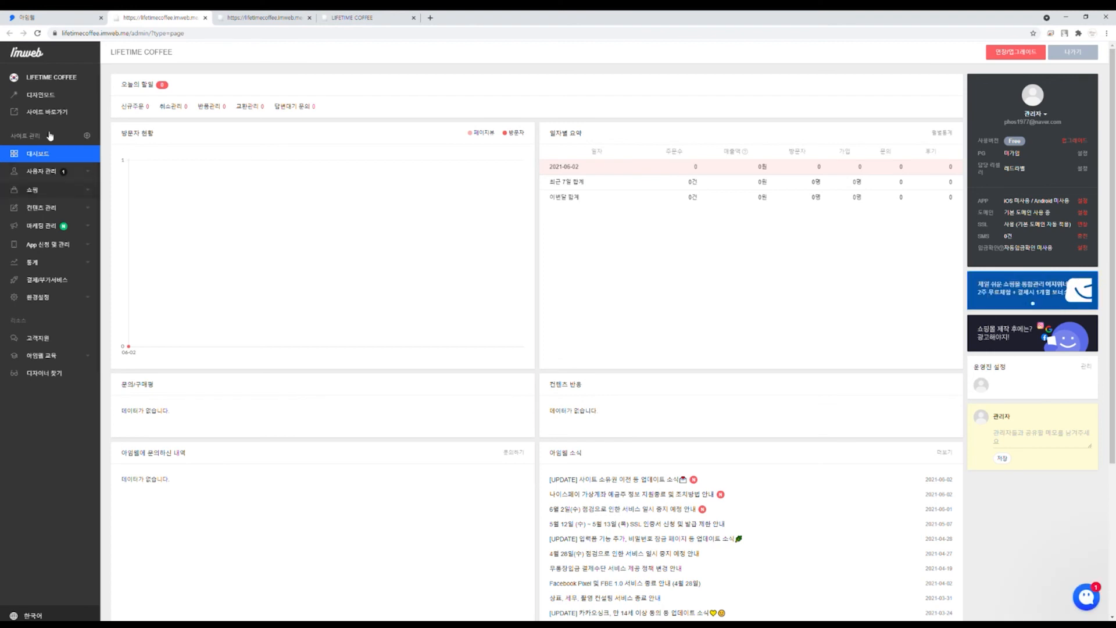
Step: Open a new product form from 쇼핑 > 상품관리 via 상품추가
click(54, 196)
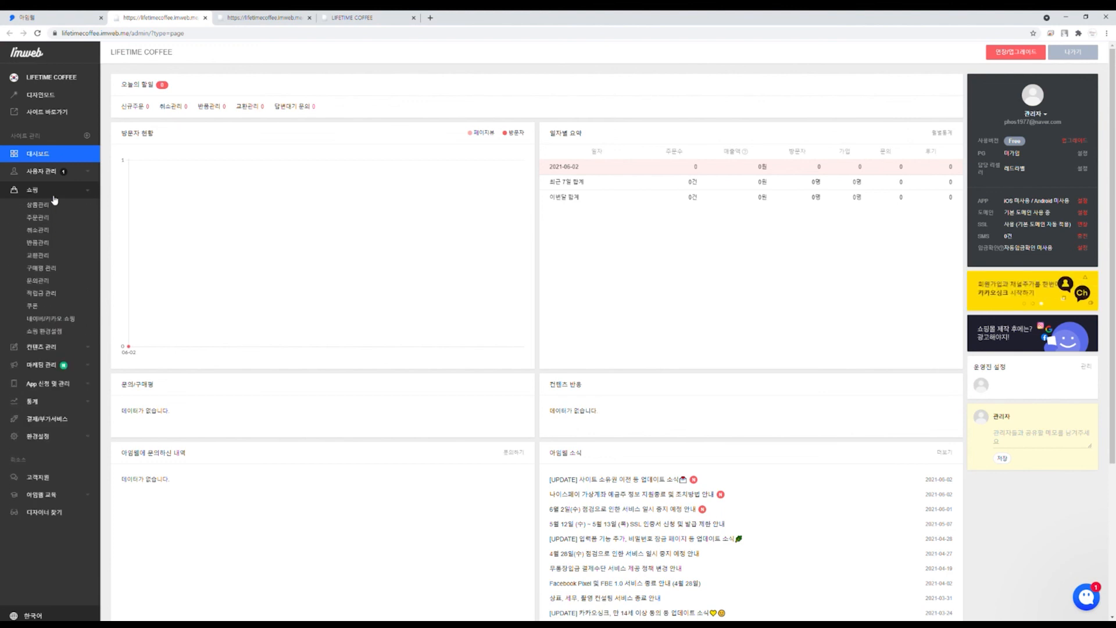
click(57, 207)
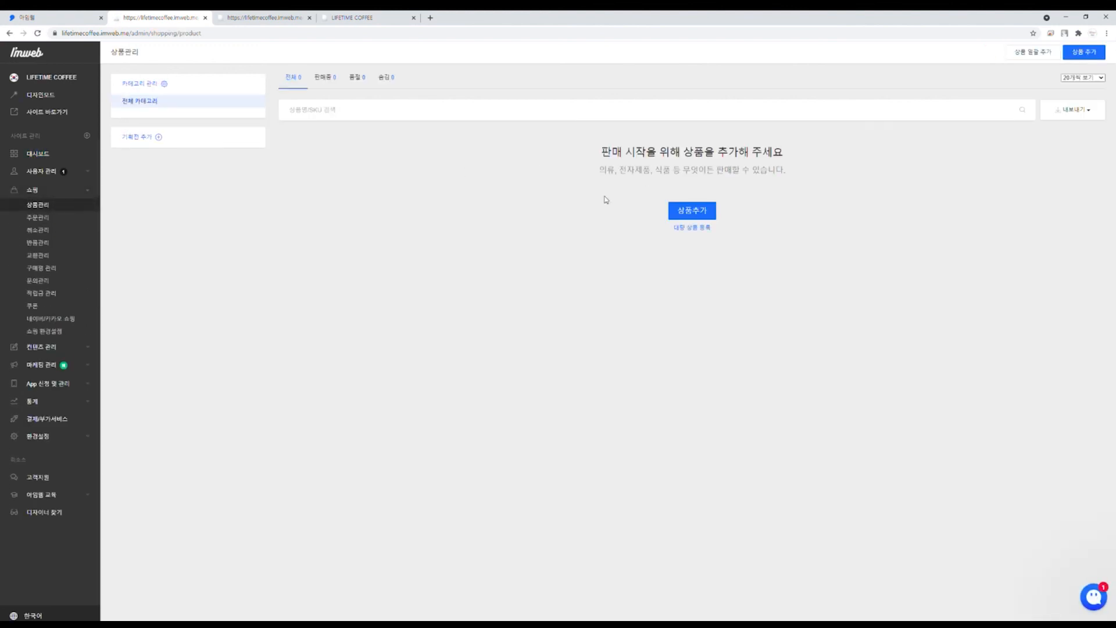
click(679, 211)
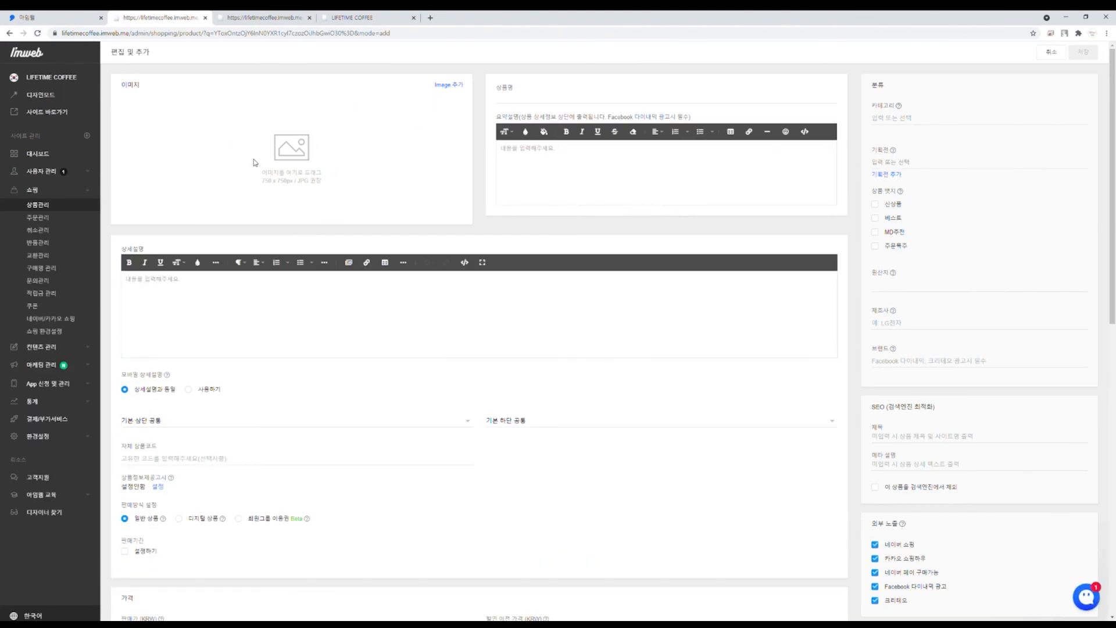
Step: Upload the coffee image to the product and start entering its name
drag(262, 172, 349, 181)
click(349, 181)
click(454, 87)
double_click(130, 321)
click(573, 98)
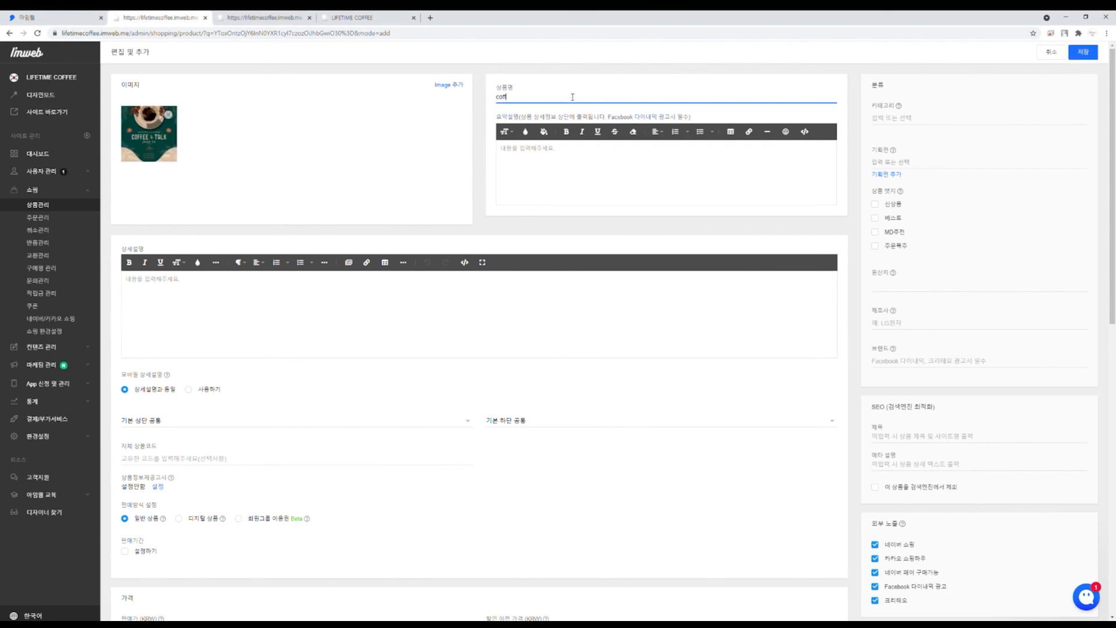
Step: Create a new product category named coffee in 카테고리 관리 and save it
click(903, 106)
click(963, 120)
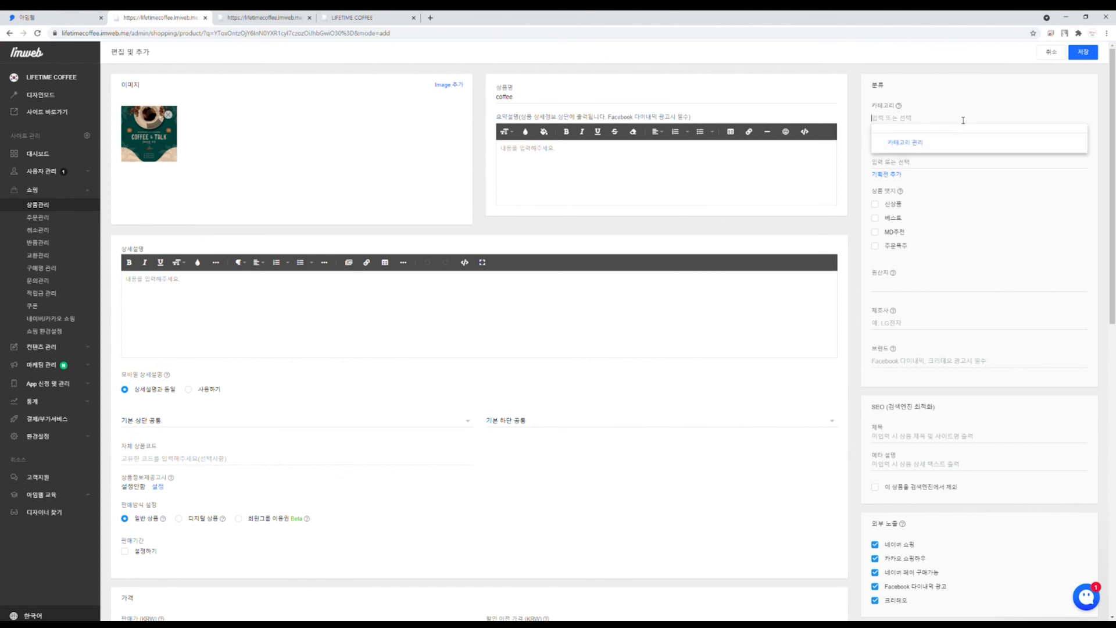
click(907, 143)
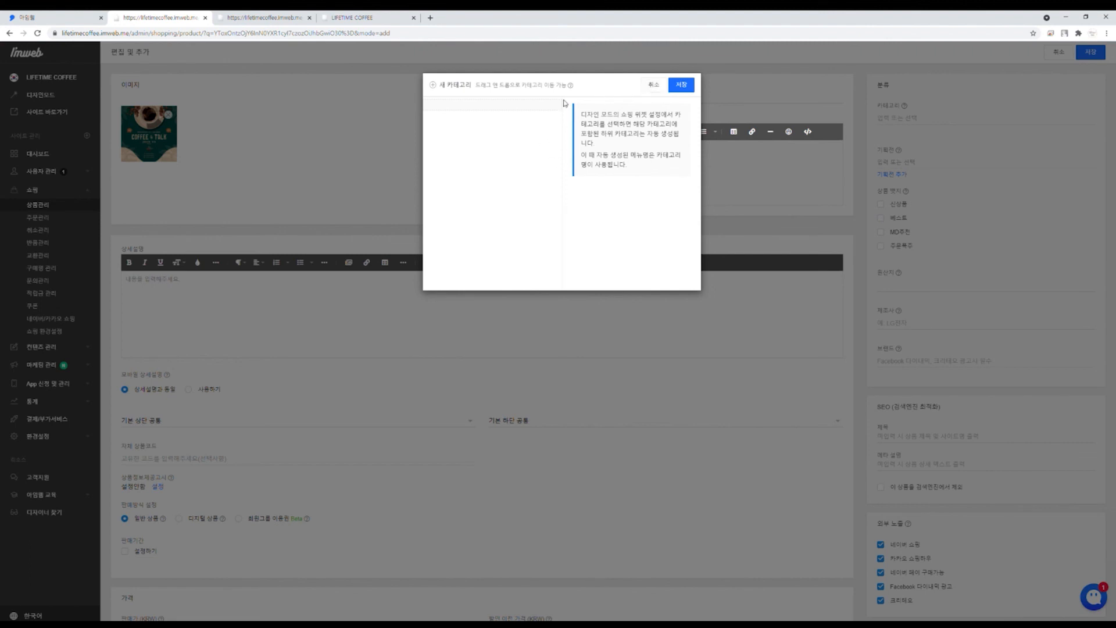
click(460, 86)
click(479, 109)
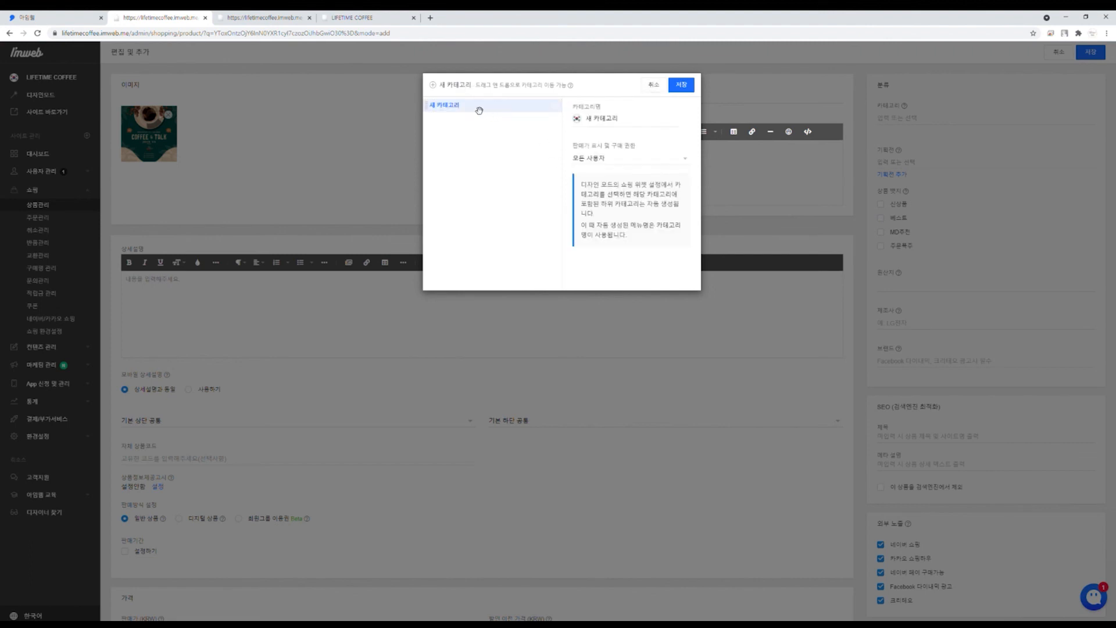
click(580, 118)
text(coffee)
click(692, 85)
Step: Assign the coffee category to the product and review the three coffee products
click(959, 120)
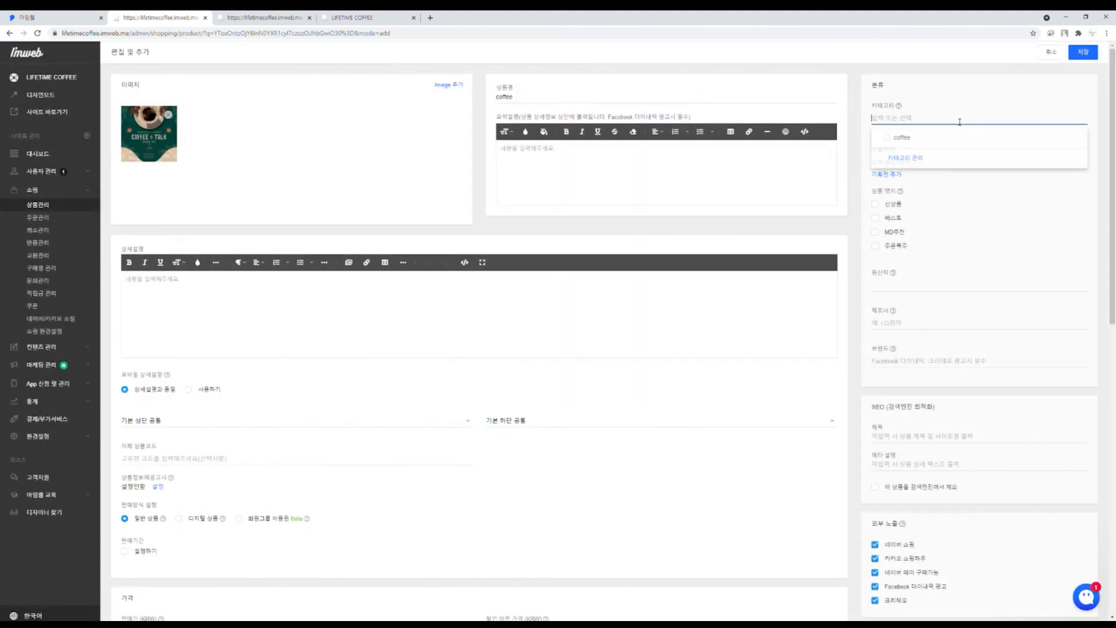
click(897, 139)
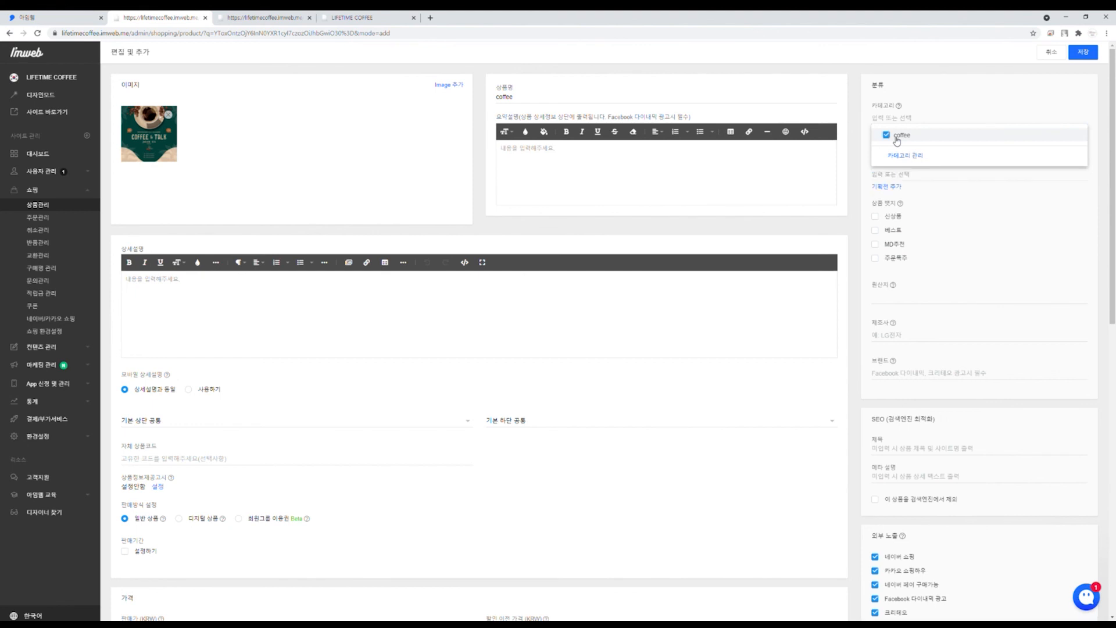
click(1086, 188)
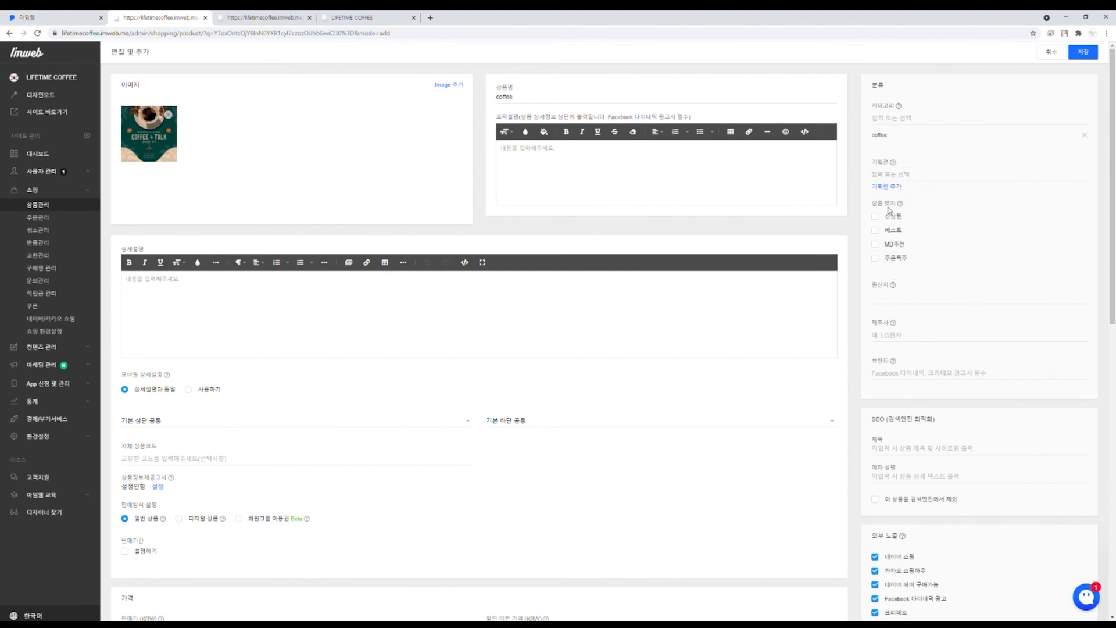
scroll(884, 219, down, 1)
scroll(895, 264, down, 2)
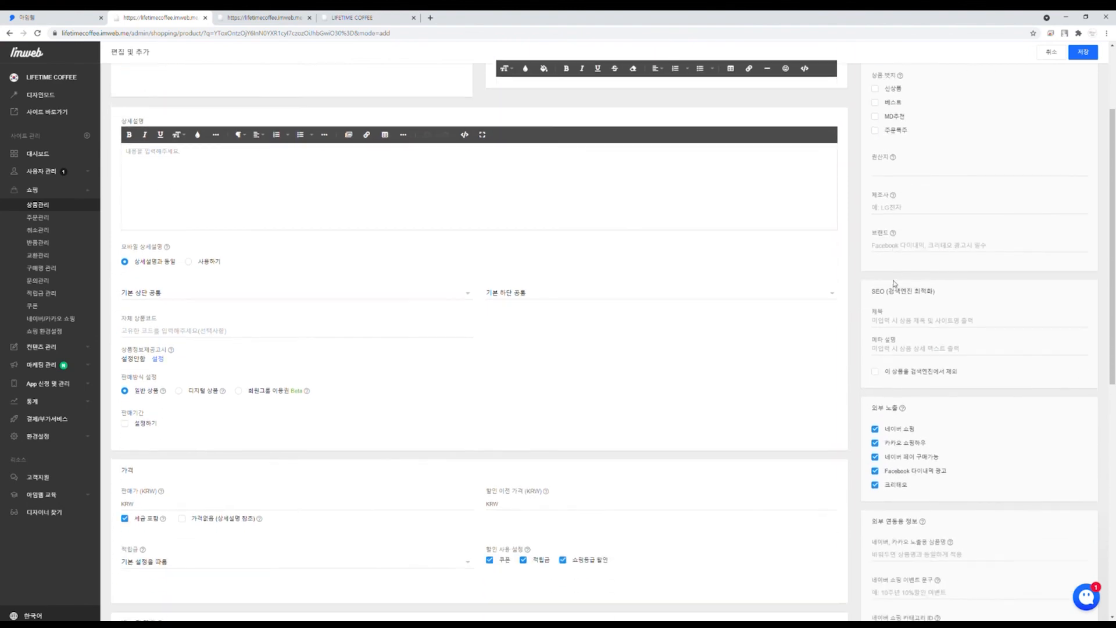
scroll(909, 355, down, 3)
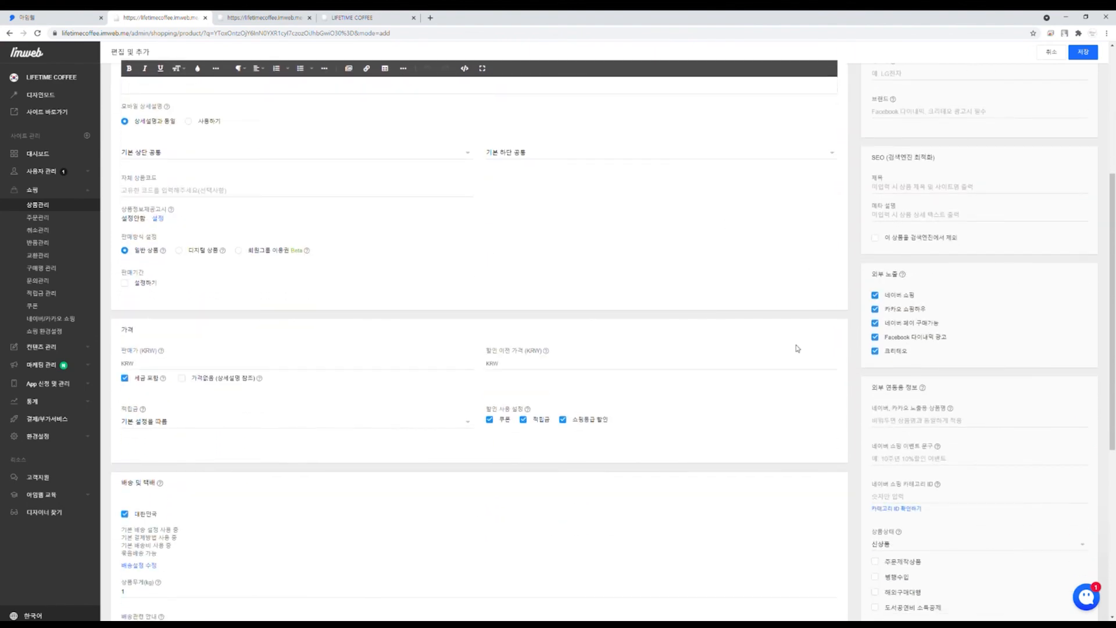
scroll(949, 270, down, 7)
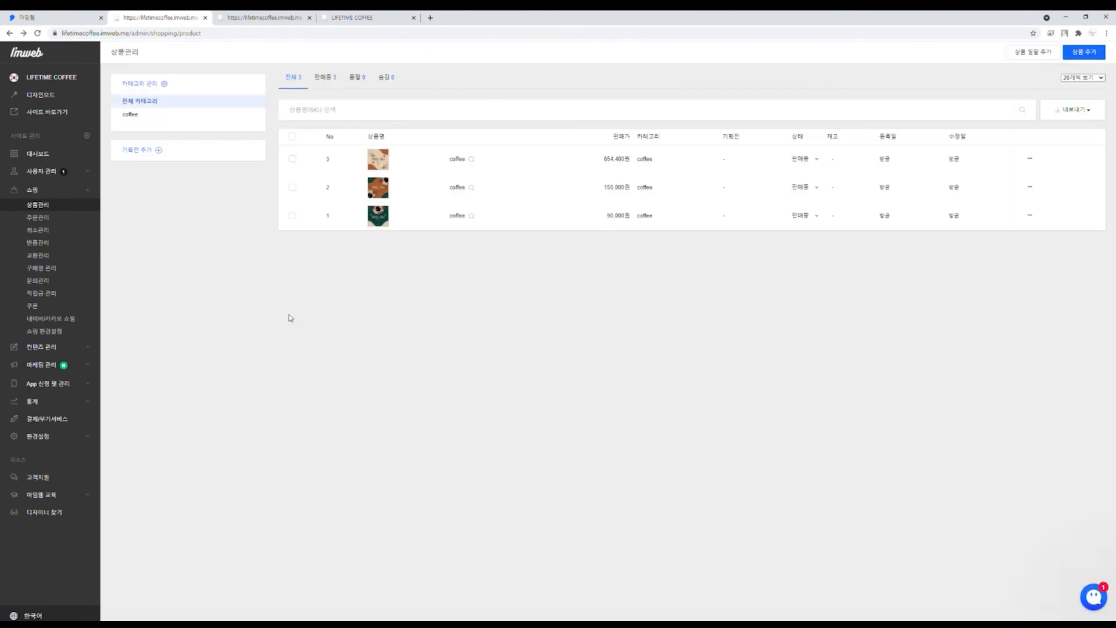
Step: Load the live LIFETIME COFFEE home page and scroll to the coffee products
click(328, 14)
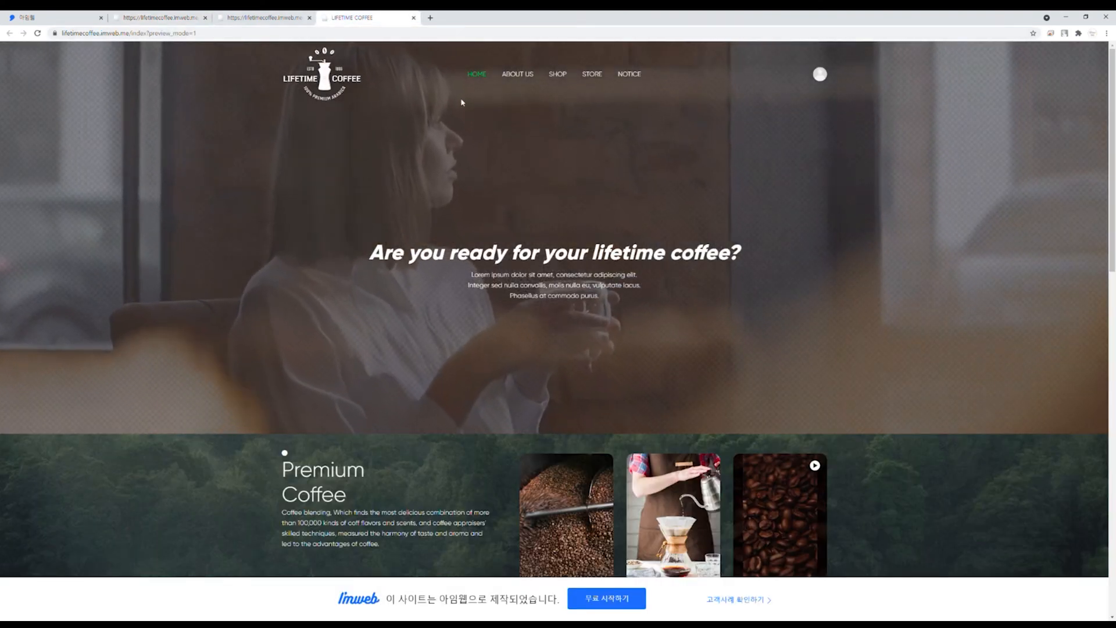
click(309, 95)
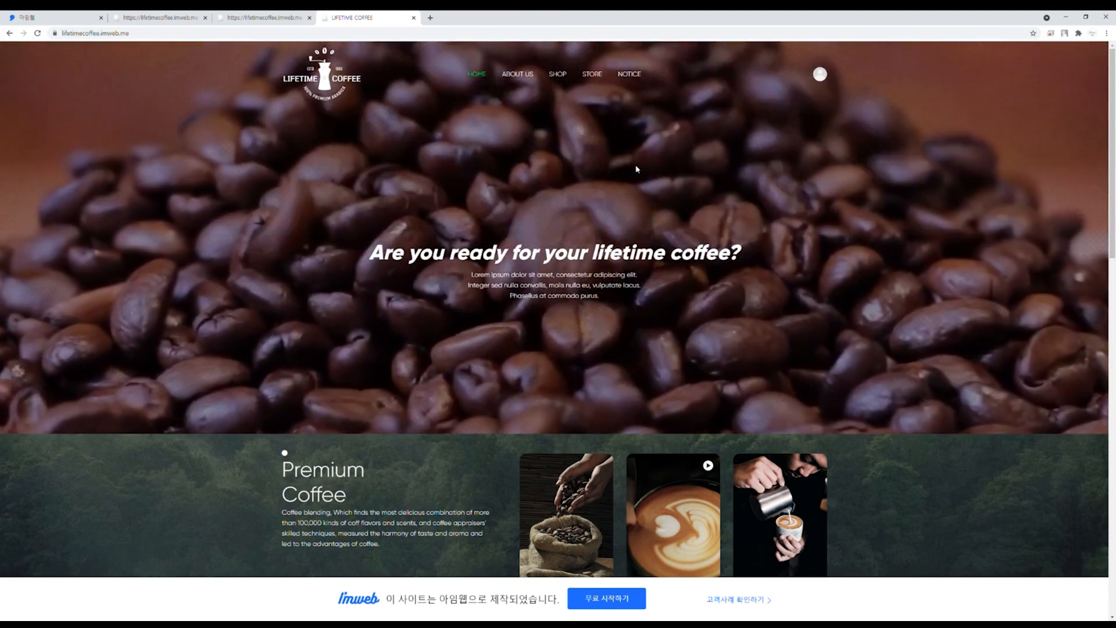
scroll(637, 169, down, 3)
scroll(637, 169, down, 15)
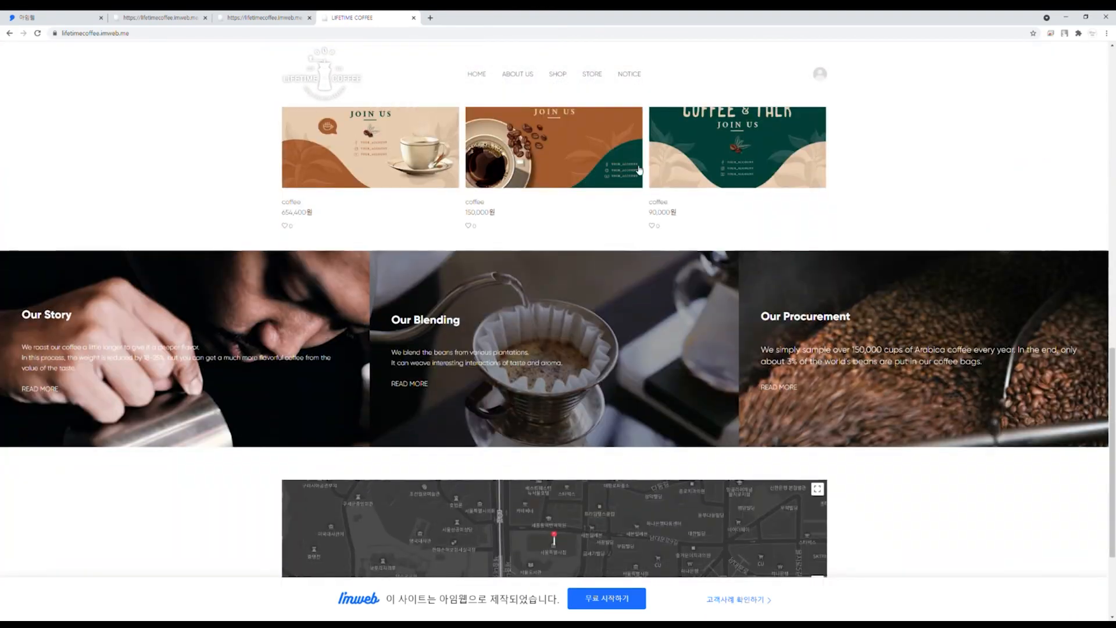
scroll(639, 169, up, 3)
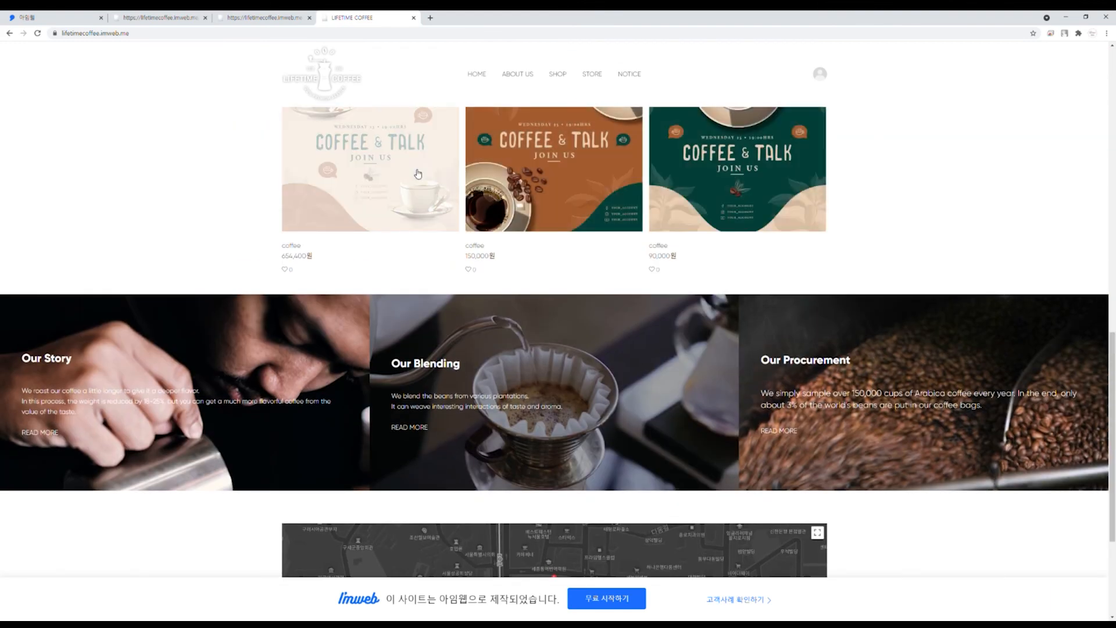
scroll(418, 174, up, 2)
scroll(404, 382, up, 2)
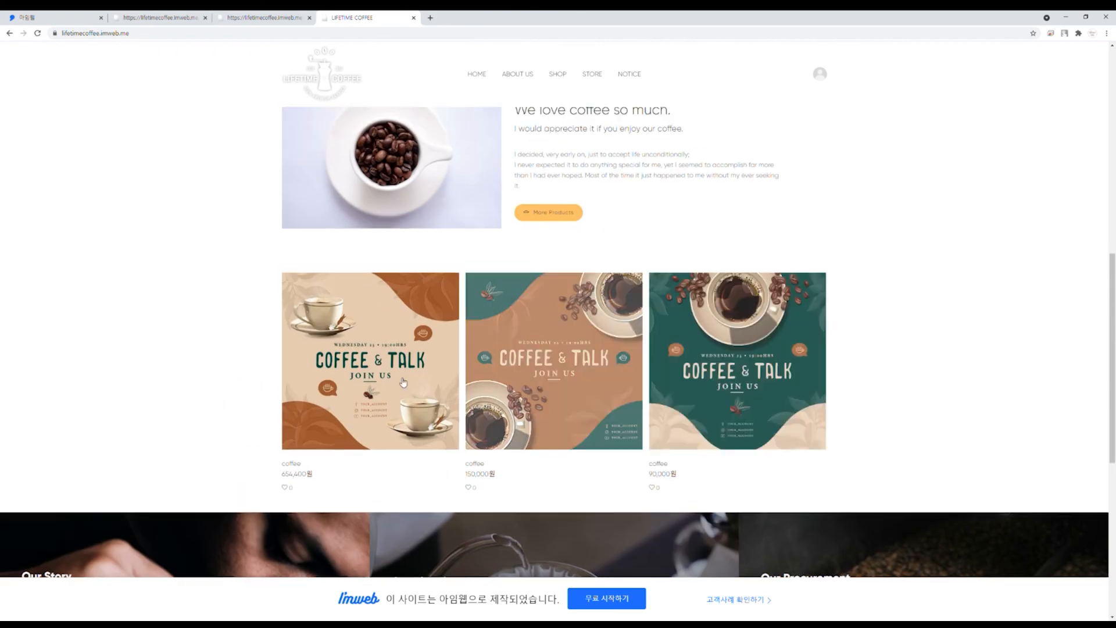
Step: Open the first coffee product's detail page, then visit ABOUT US, SHOP and NOTICE
click(357, 377)
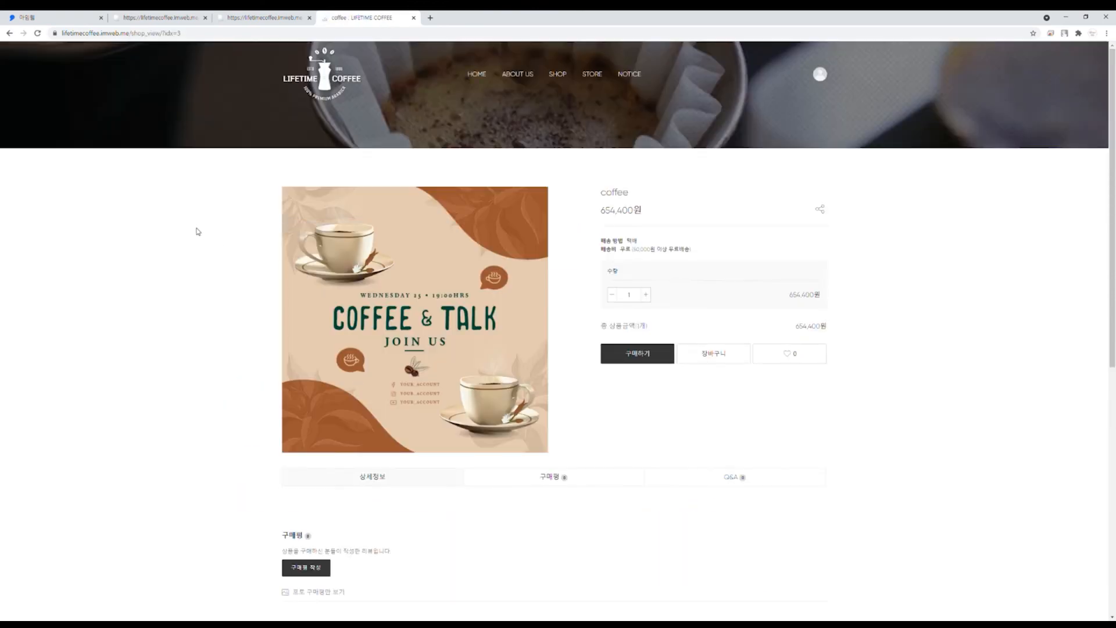
scroll(196, 229, down, 7)
scroll(196, 228, up, 7)
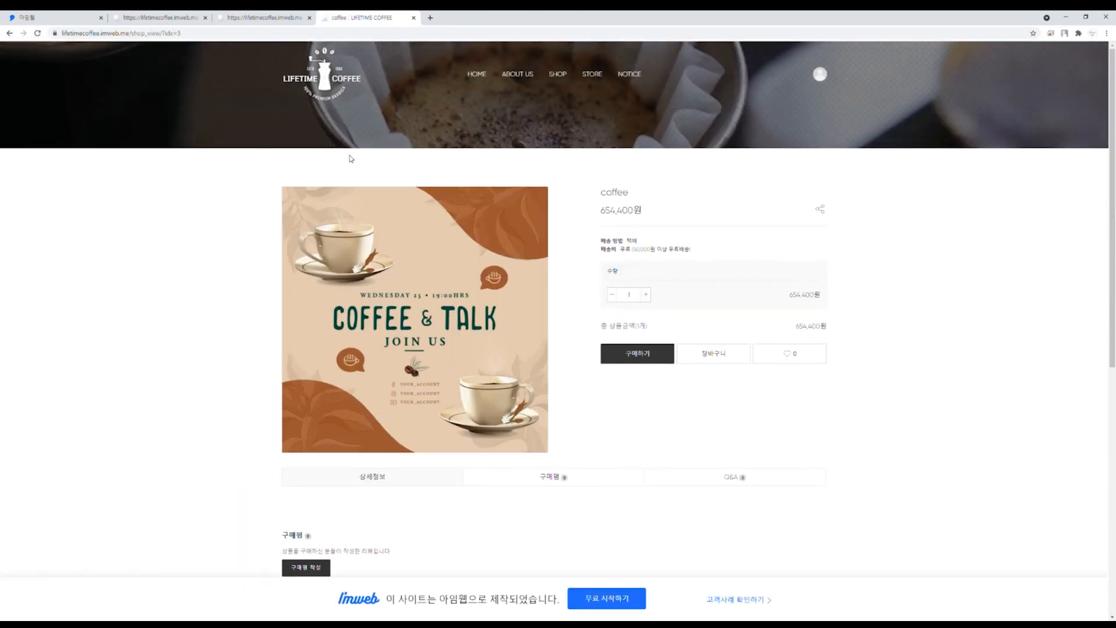
click(500, 76)
scroll(229, 252, down, 3)
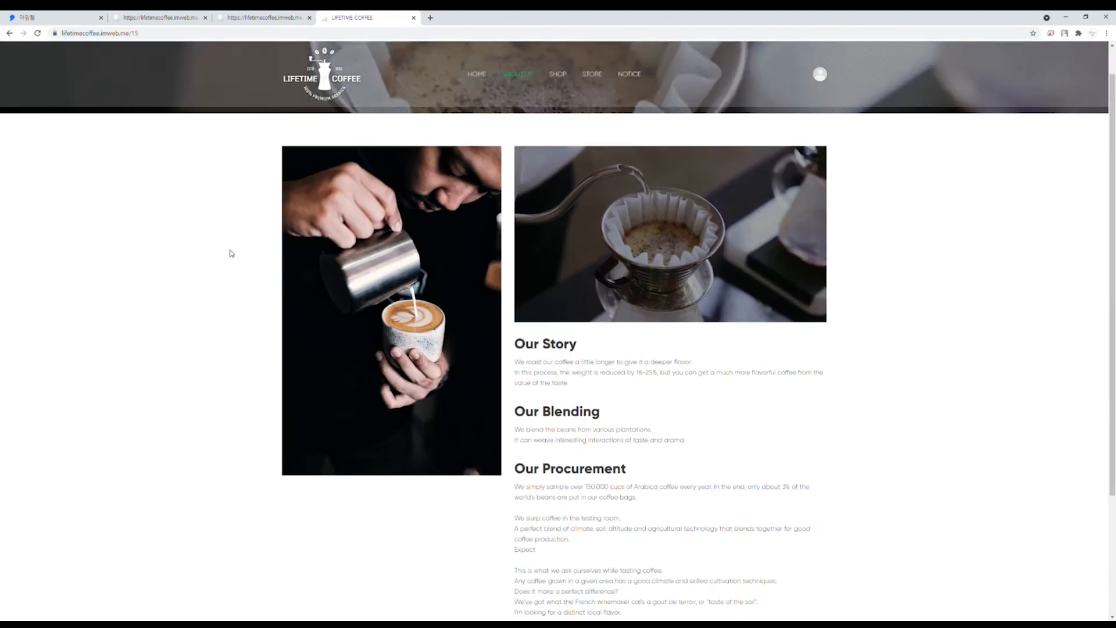
scroll(231, 254, up, 3)
click(558, 74)
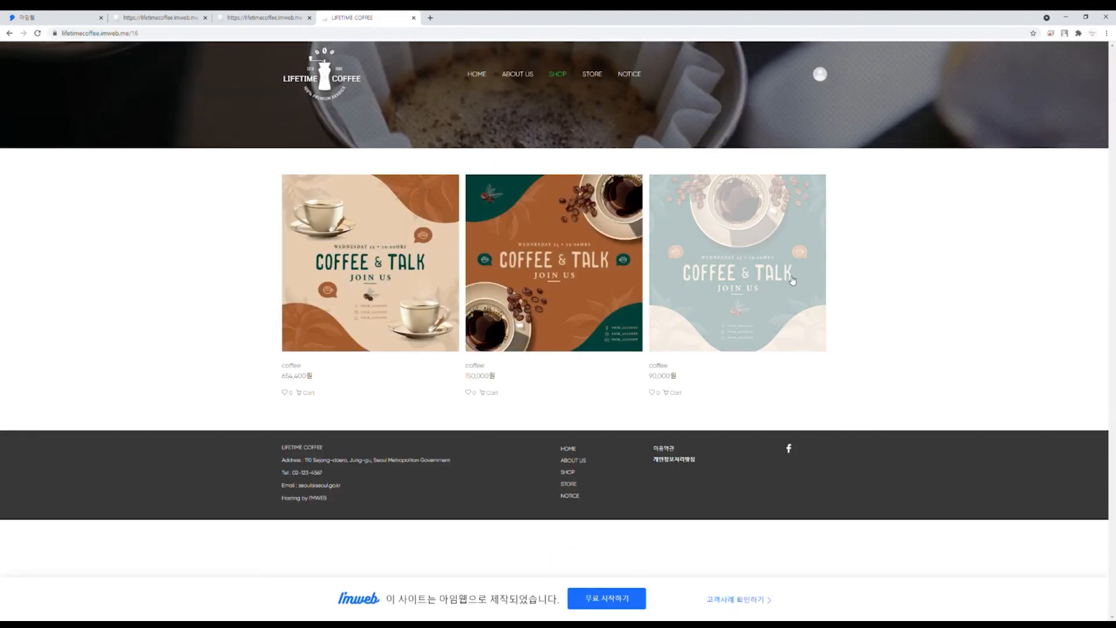
click(626, 73)
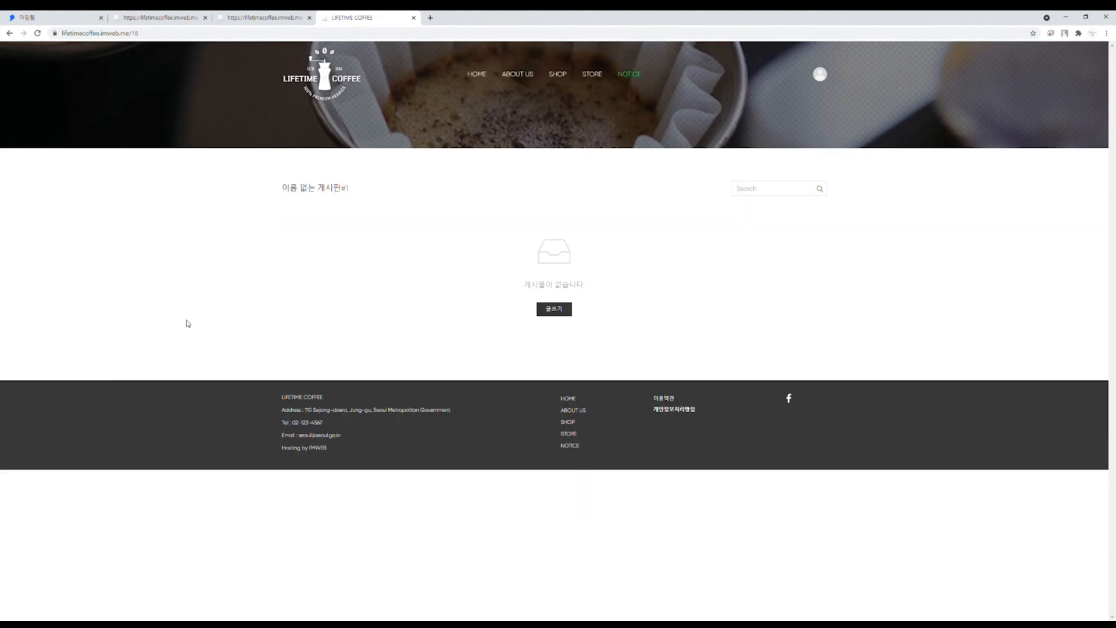